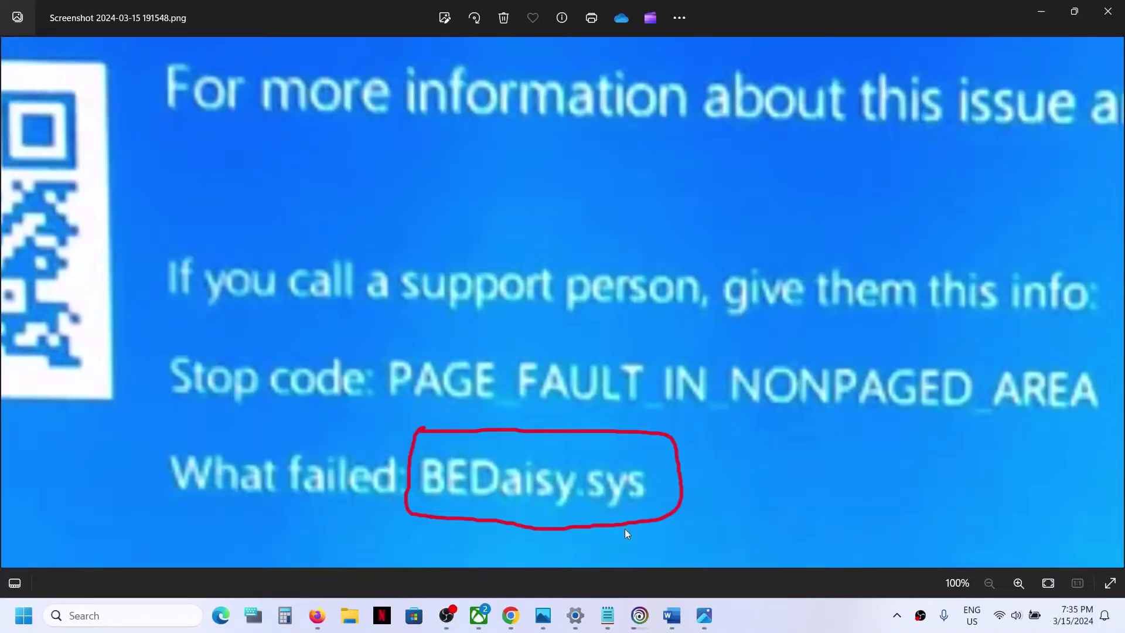
Switch to the Word note and highlight the instruction "Uninstall & Reinstall BattlEye"
left_click(672, 616)
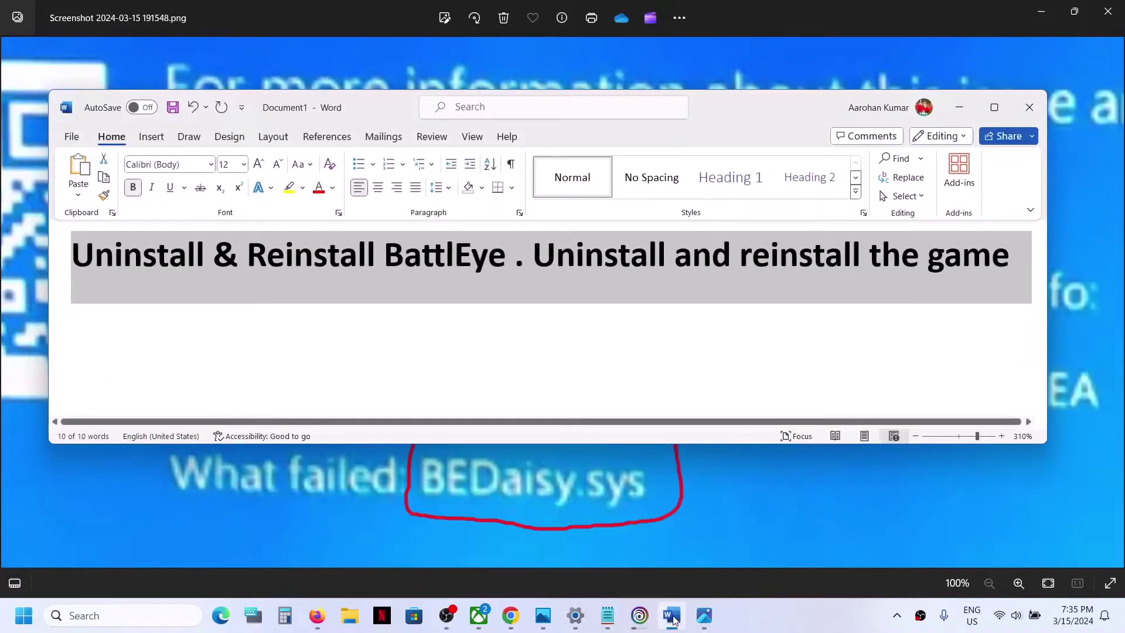
left_click(434, 271)
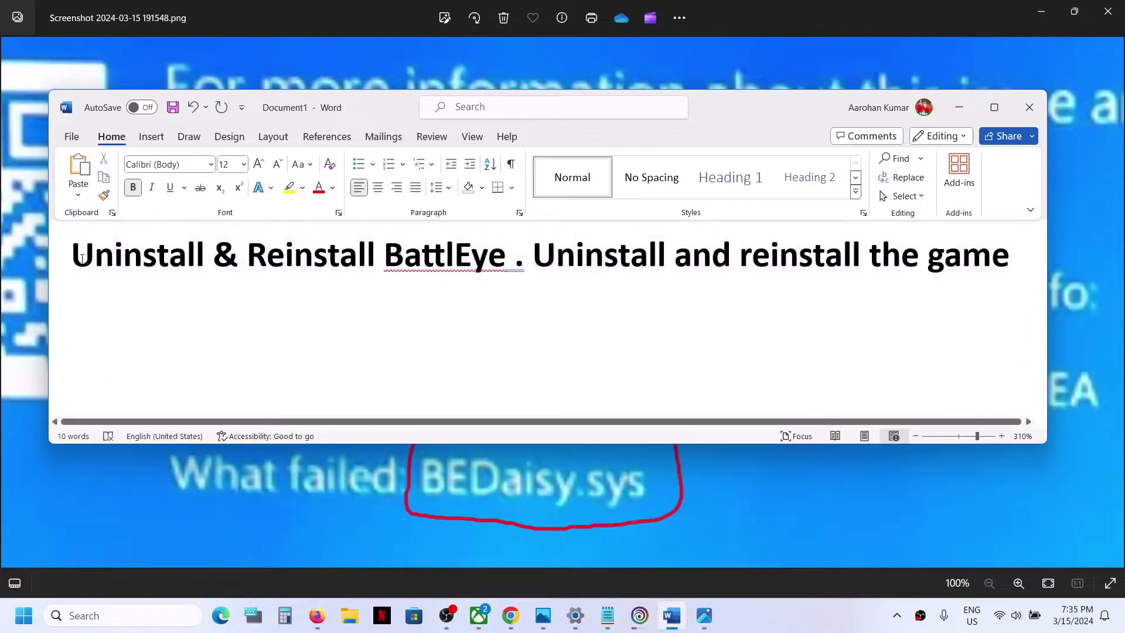
left_click_drag(72, 255, 462, 252)
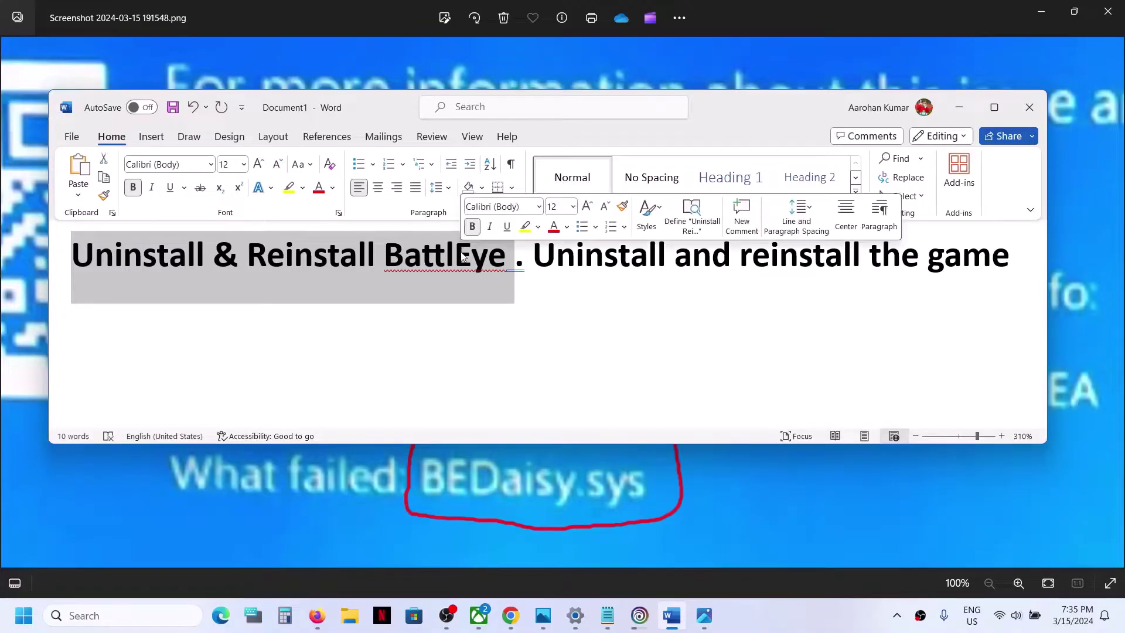
left_click(130, 268)
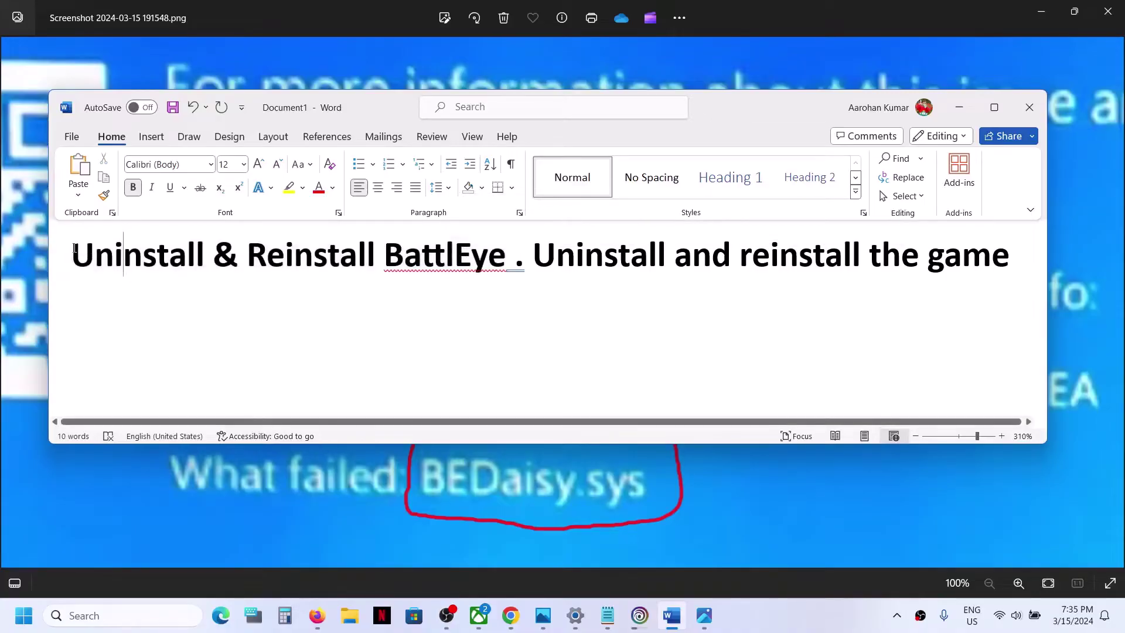
left_click_drag(89, 251, 448, 257)
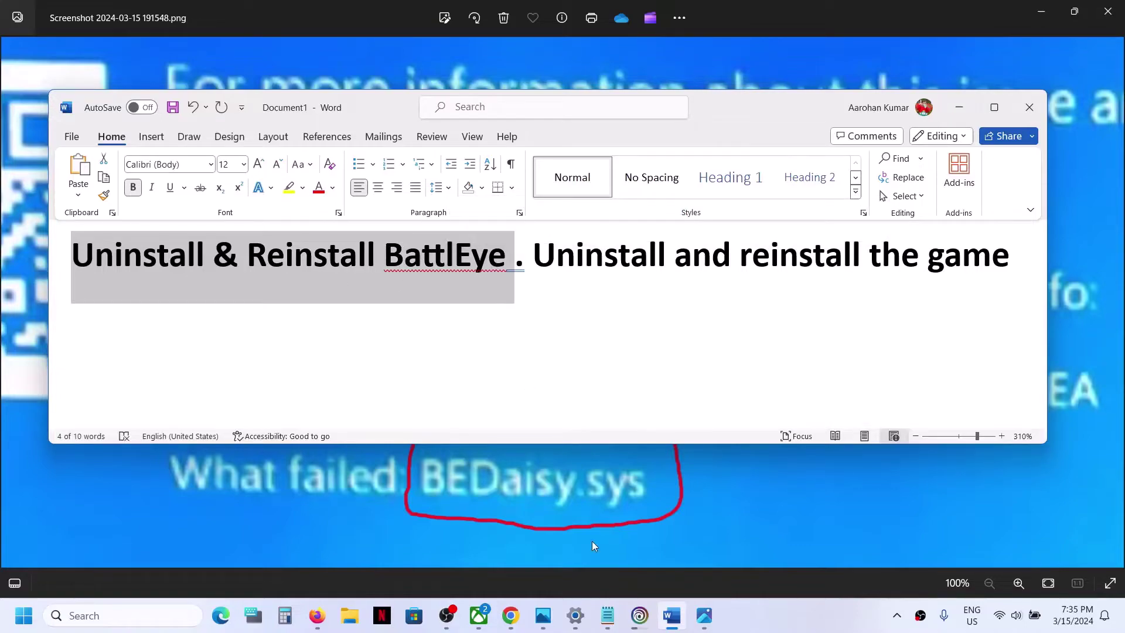
In File Explorer, browse to the Steam games folder C:\Program Files (x86)\Steam\steamapps\common
left_click(350, 615)
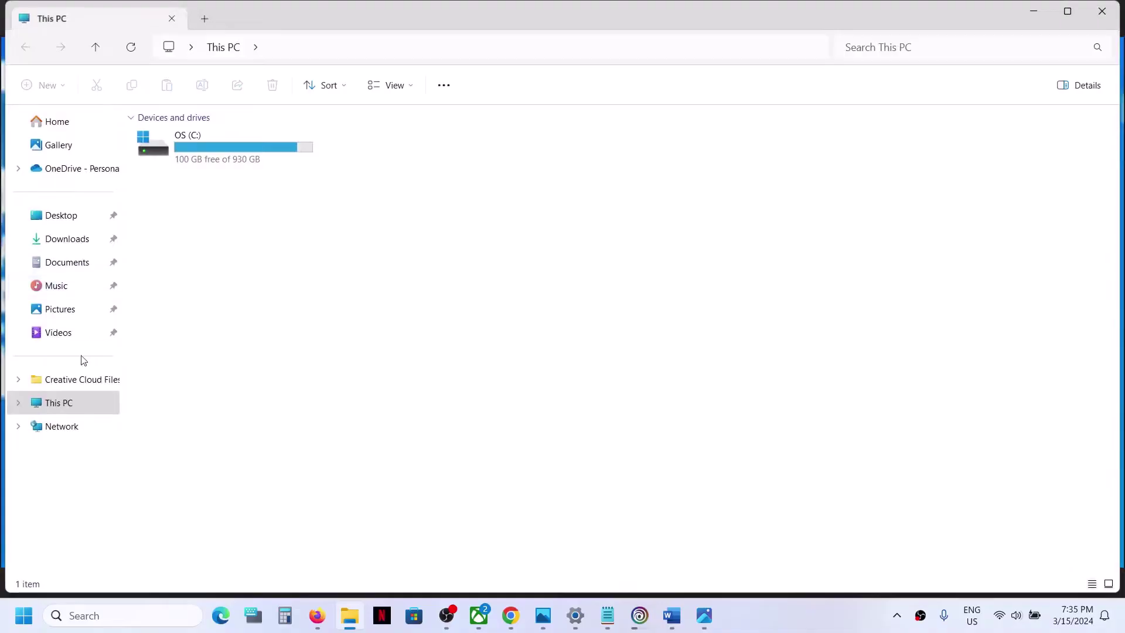
double_click(218, 151)
scroll(184, 380, "down", 2)
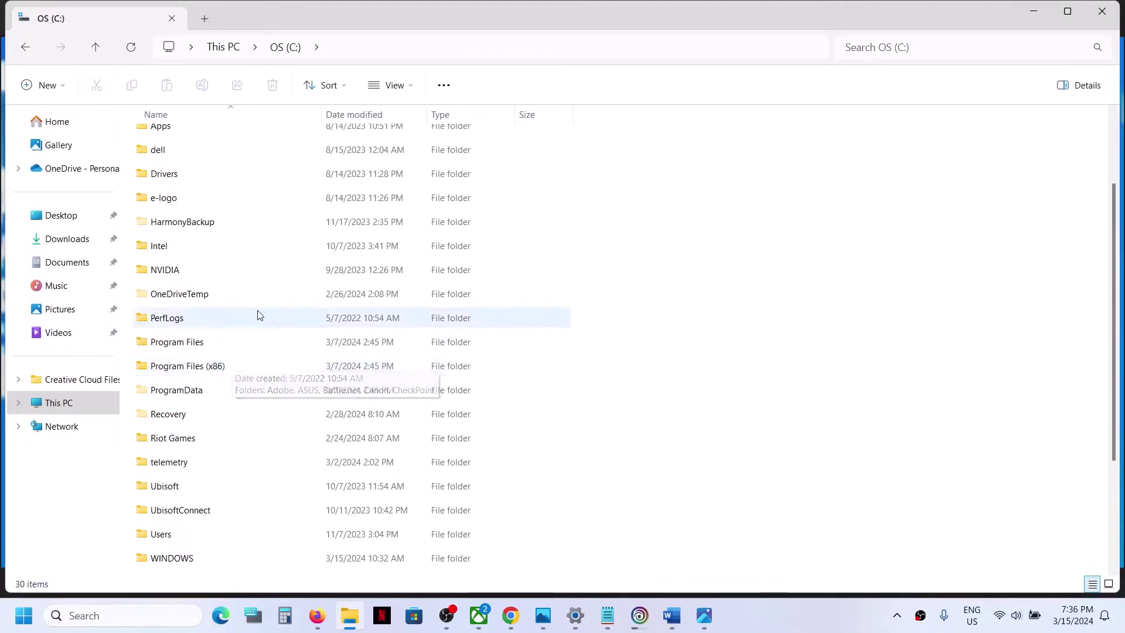
double_click(202, 366)
scroll(205, 371, "down", 3)
scroll(205, 369, "down", 4)
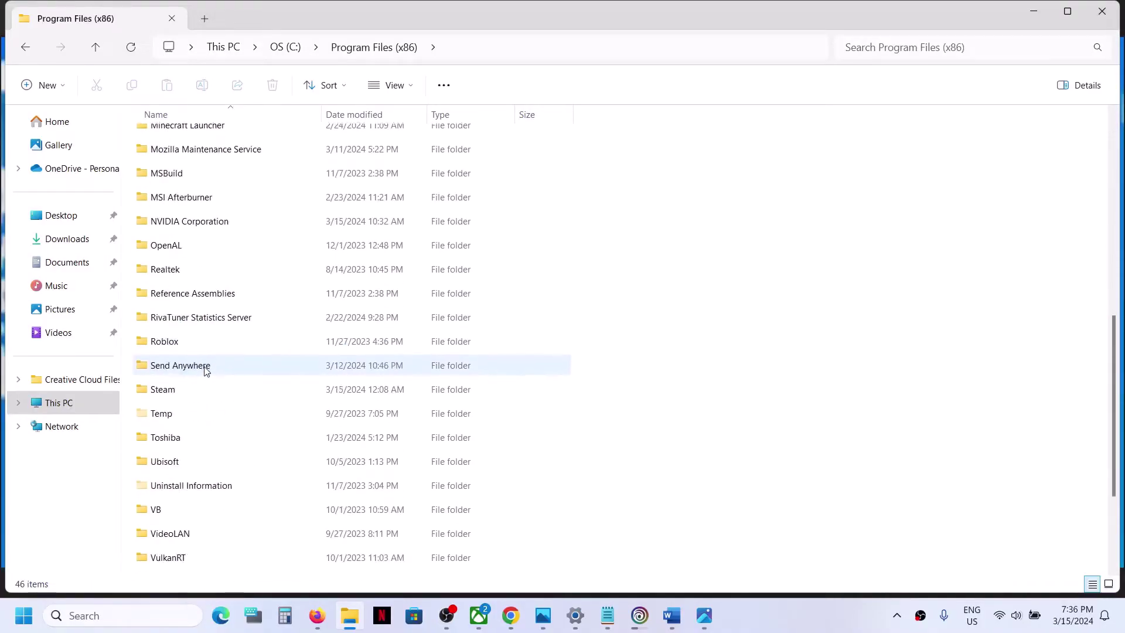
double_click(175, 389)
scroll(199, 316, "down", 3)
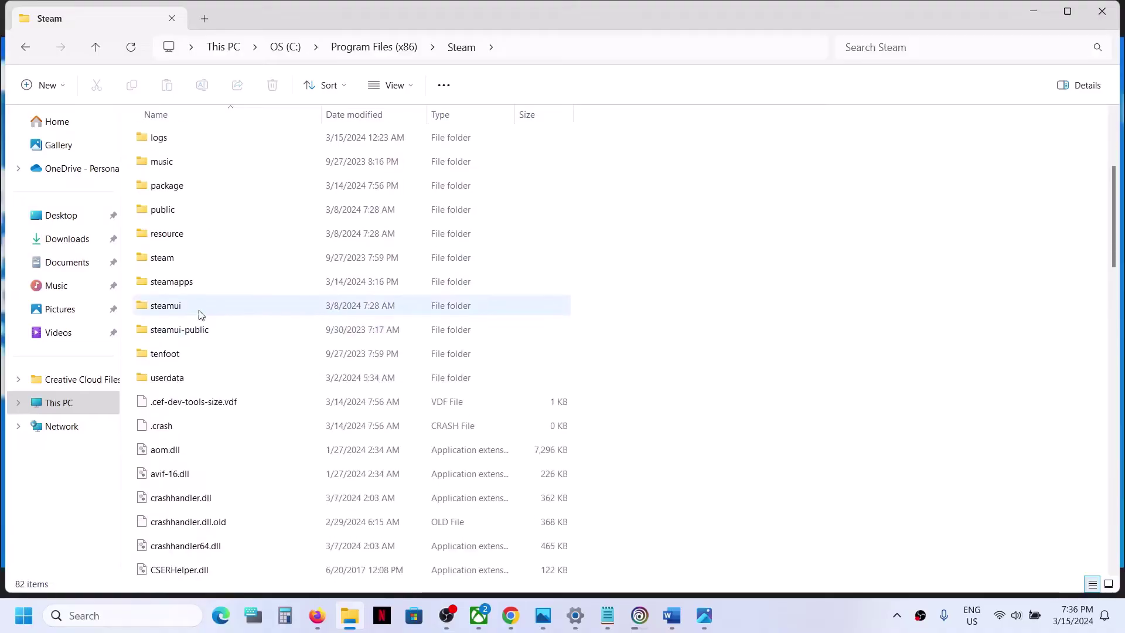
double_click(175, 284)
double_click(186, 142)
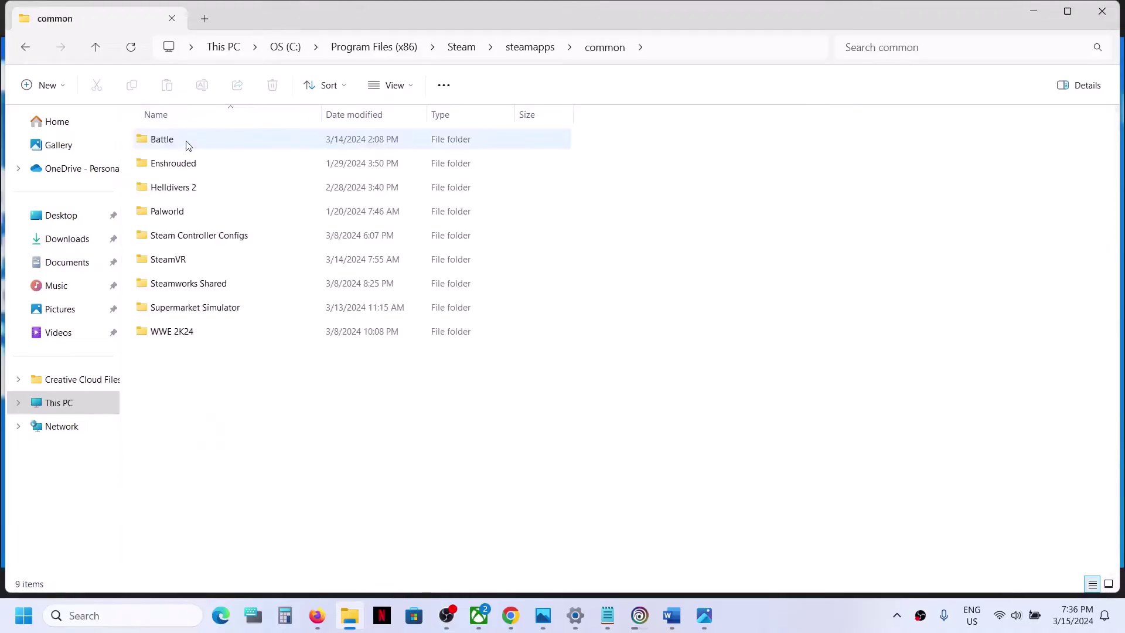
Return to Program Files (x86) and open the BattlEye folder of Tom Clancy's Rainbow Six Siege under Ubisoft Game Launcher's games
left_click(98, 45)
left_click(98, 45)
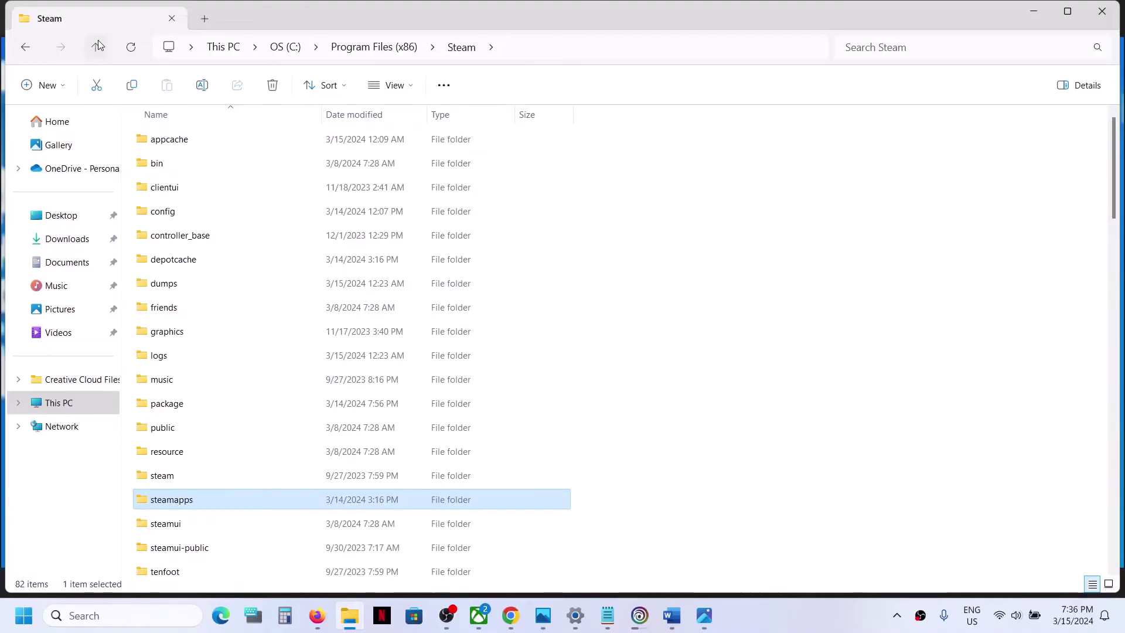
left_click(98, 45)
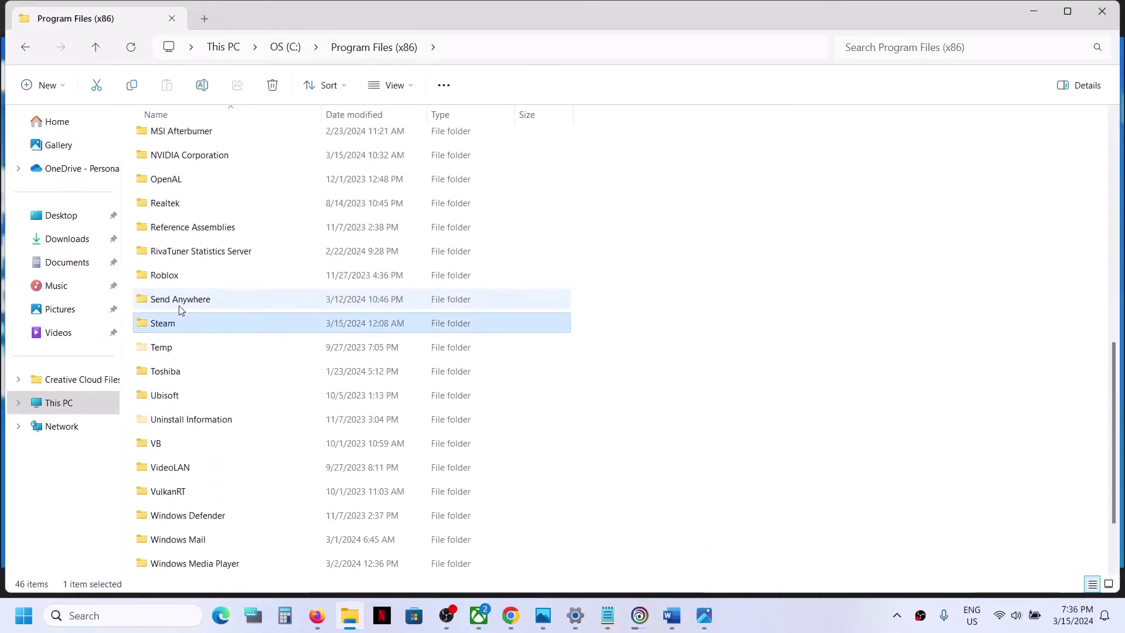
double_click(174, 395)
double_click(199, 140)
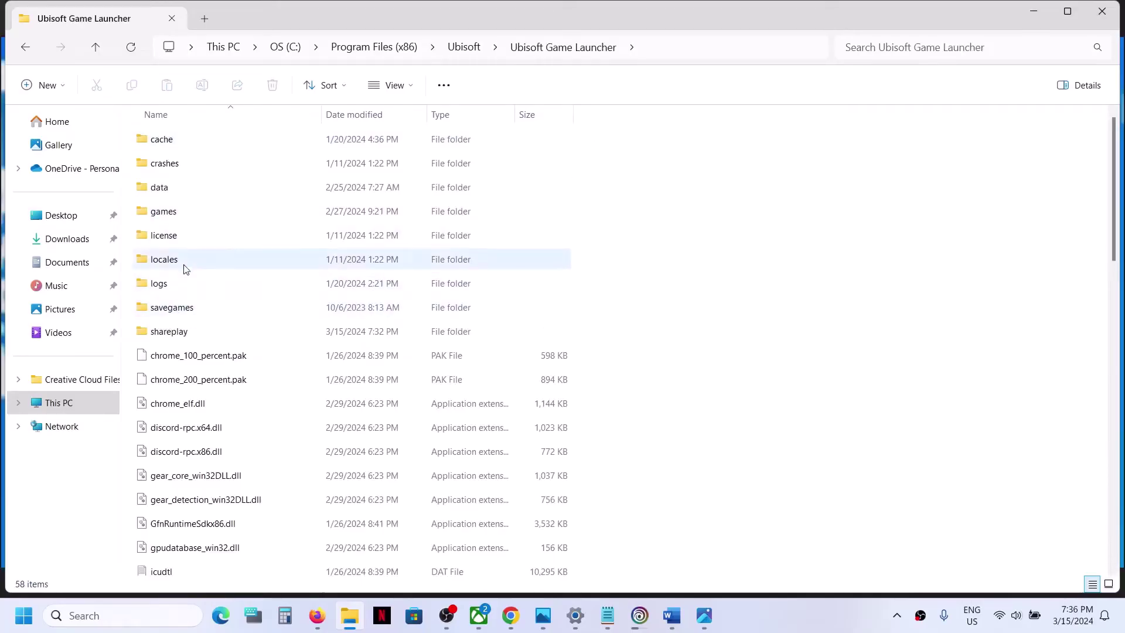
double_click(166, 213)
left_click(246, 142)
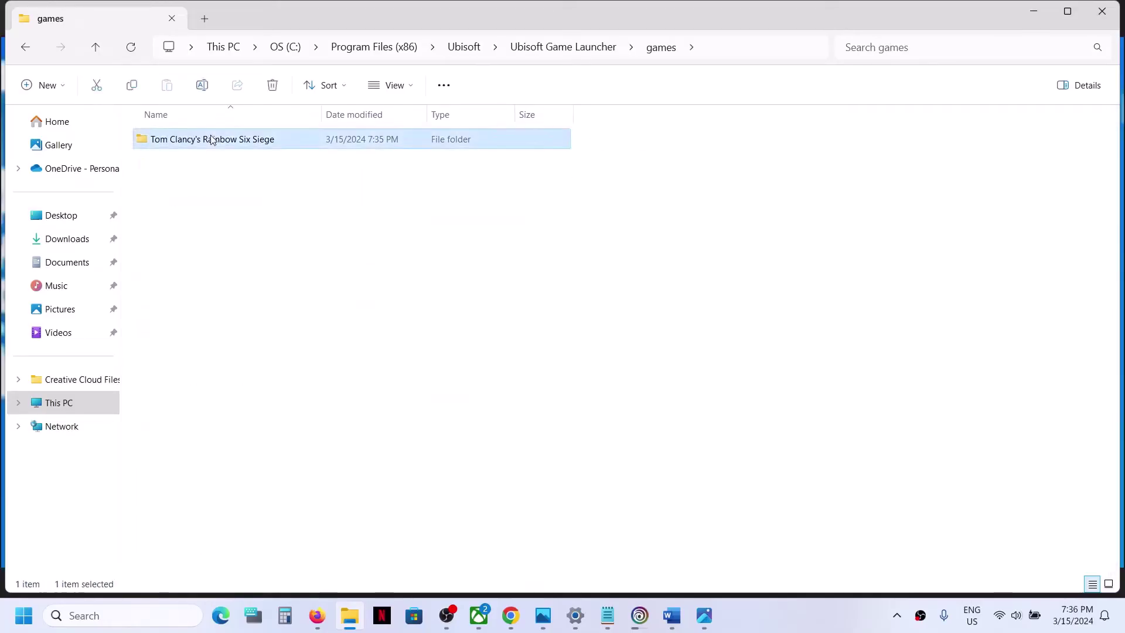
double_click(249, 143)
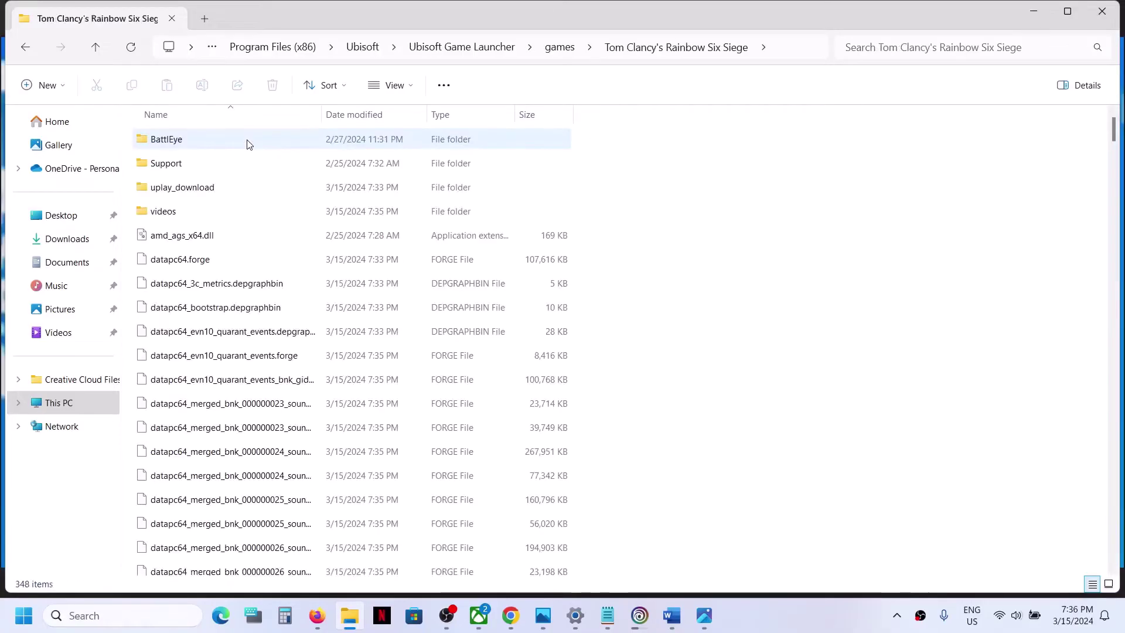
double_click(171, 141)
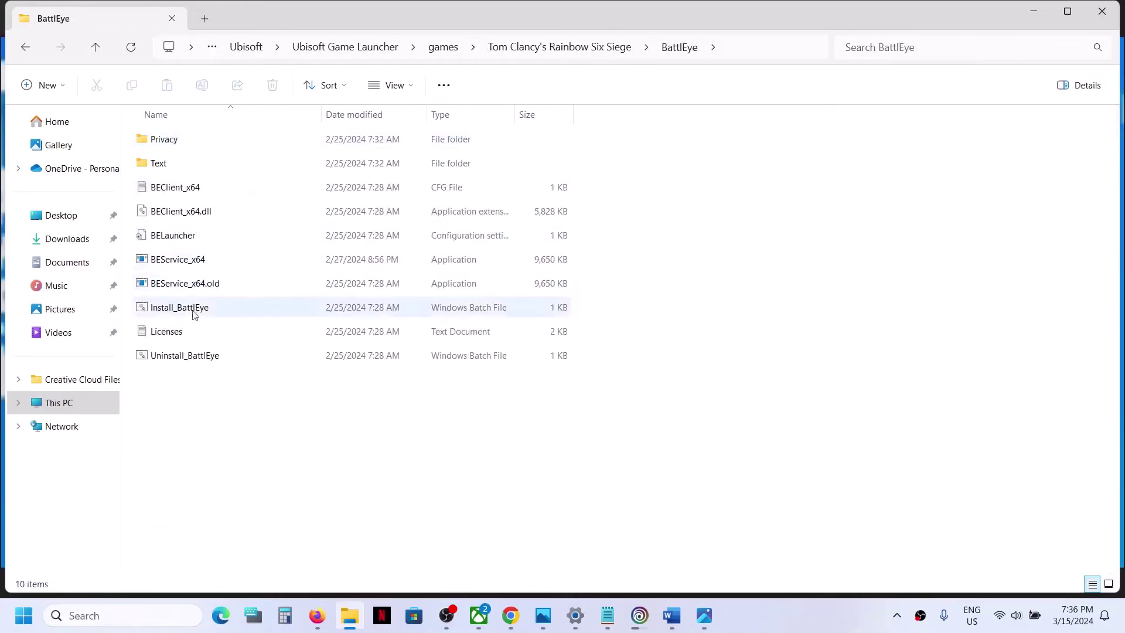
Run the Uninstall_BattlEye batch file as administrator
left_click(173, 363)
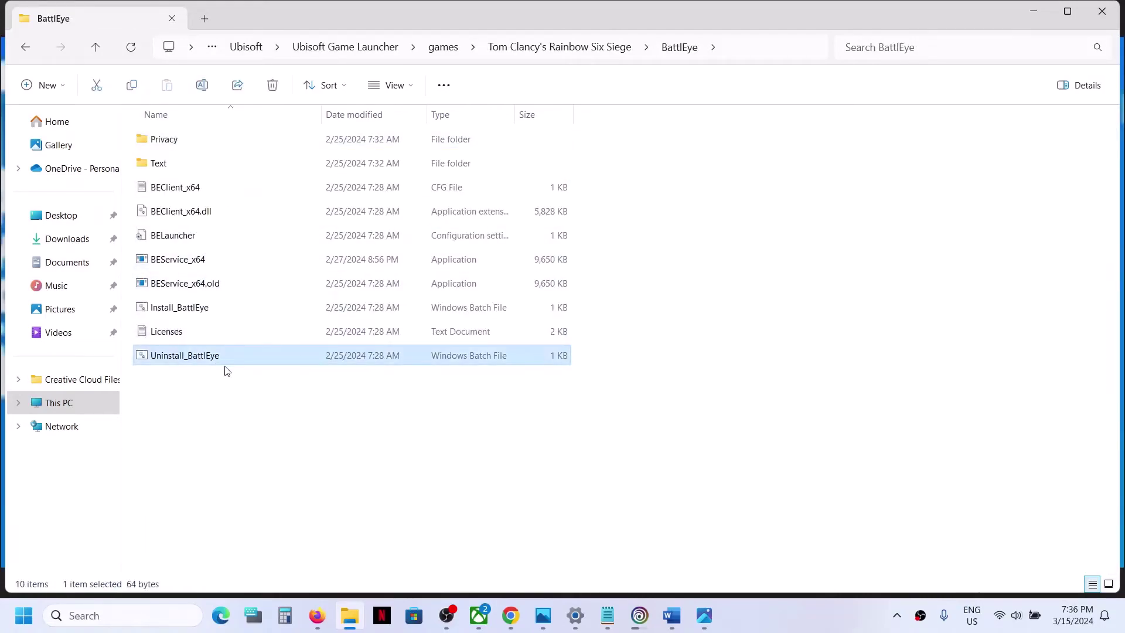
right_click(207, 359)
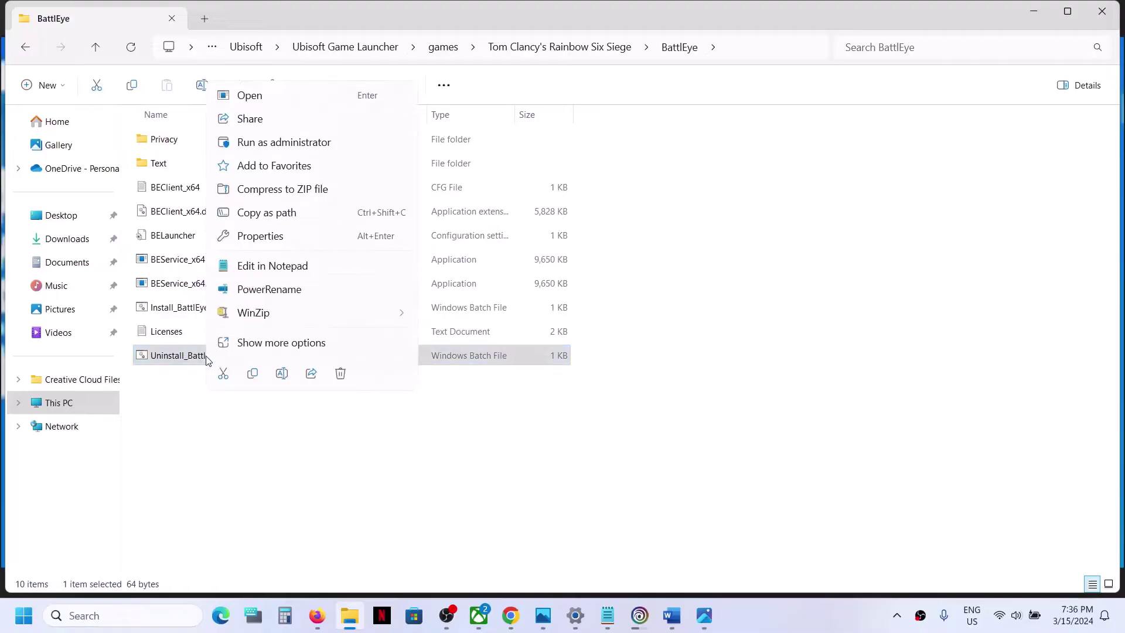
left_click(283, 142)
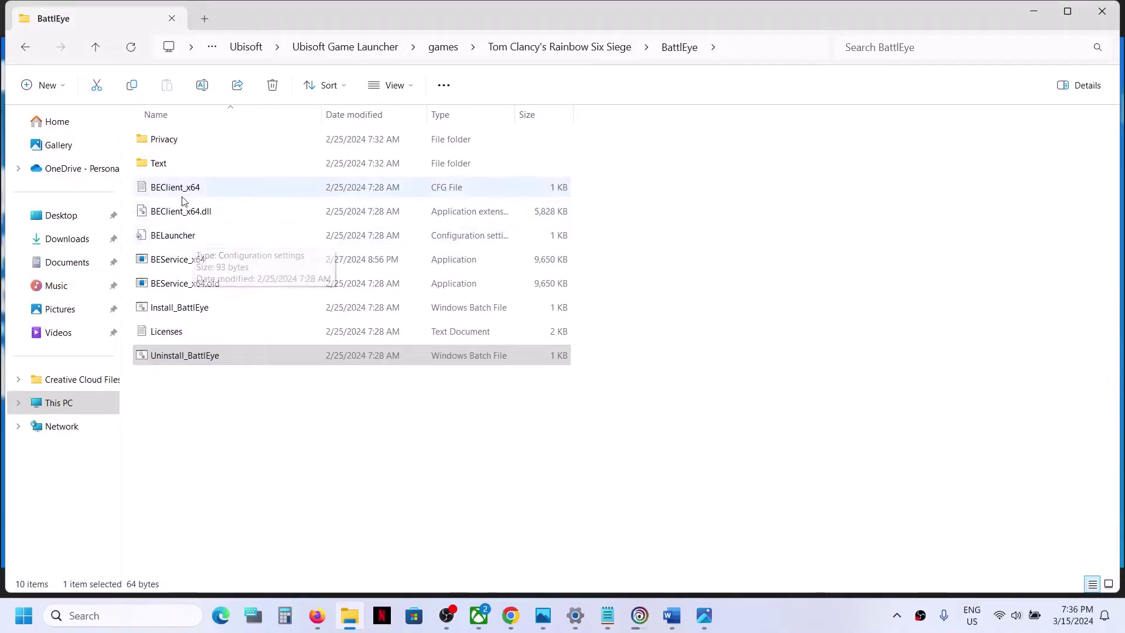
Run the Install_BattlEye batch file as administrator
left_click(175, 314)
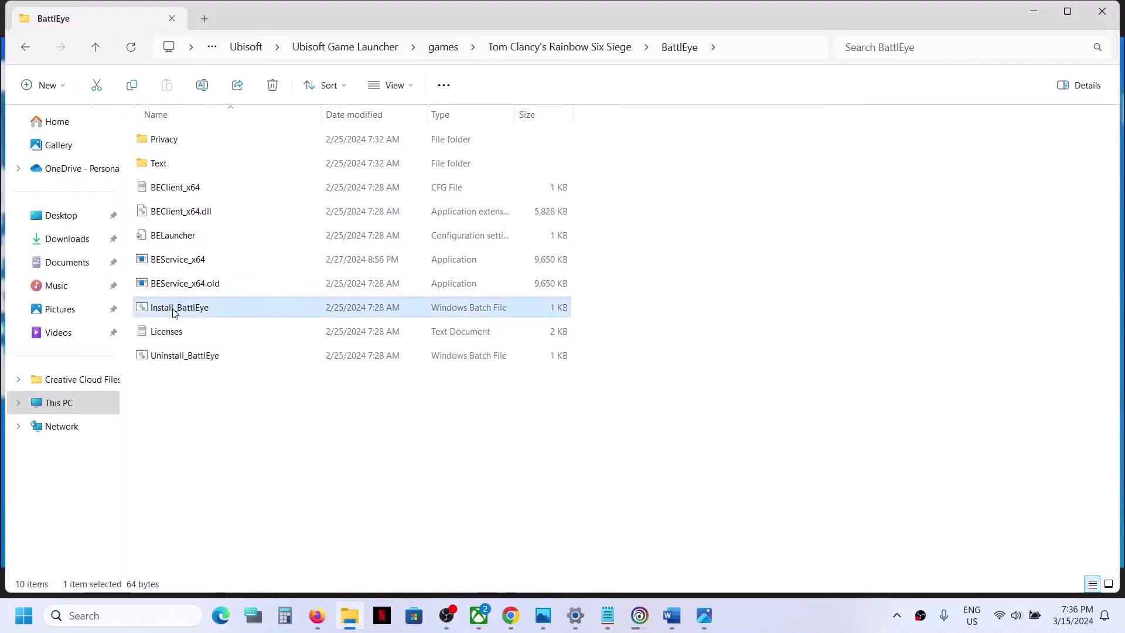
right_click(175, 313)
left_click(258, 323)
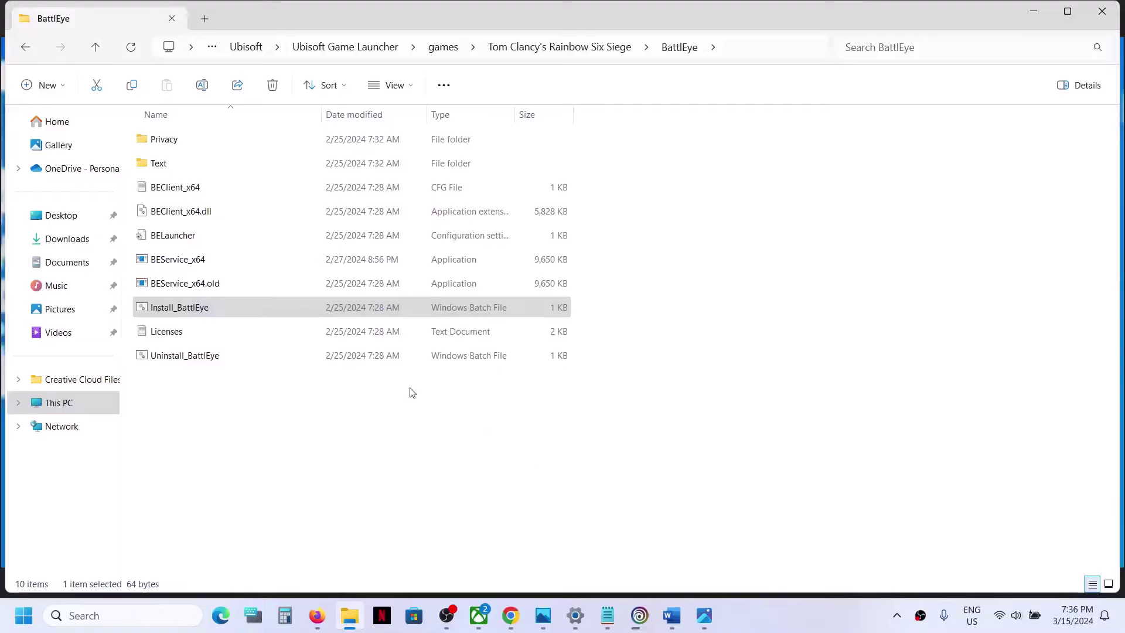
Run the Uninstall_BattlEye batch file as administrator once more
left_click(208, 360)
right_click(207, 361)
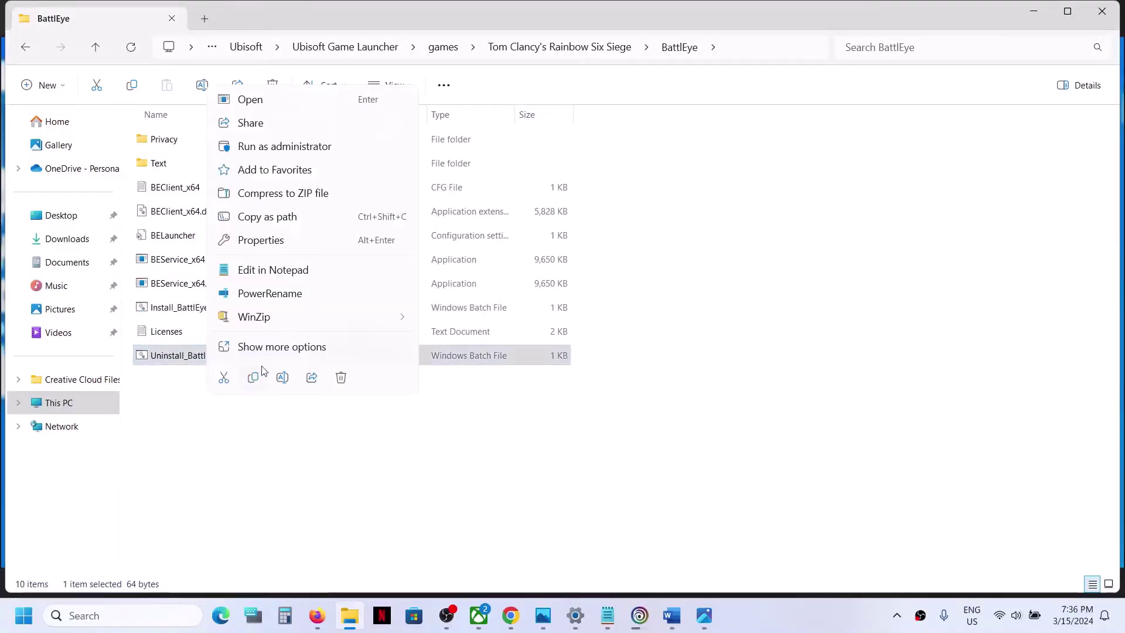
left_click(301, 146)
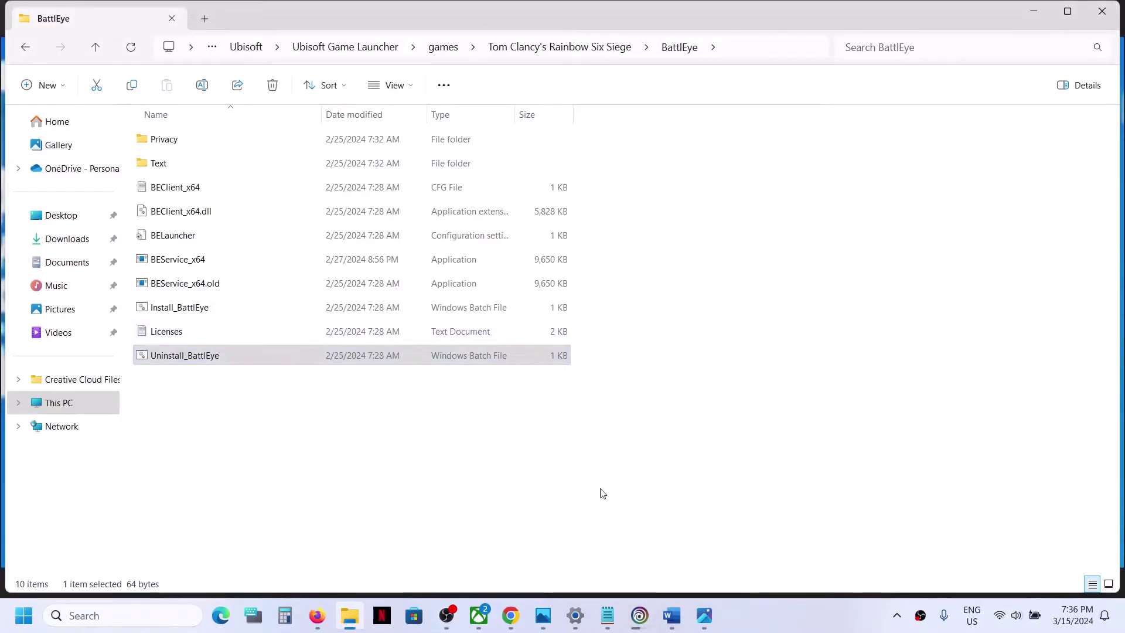
Switch to Ubisoft Connect and view the available actions for the installed Tom Clancy's Rainbow Six Siege
left_click(639, 616)
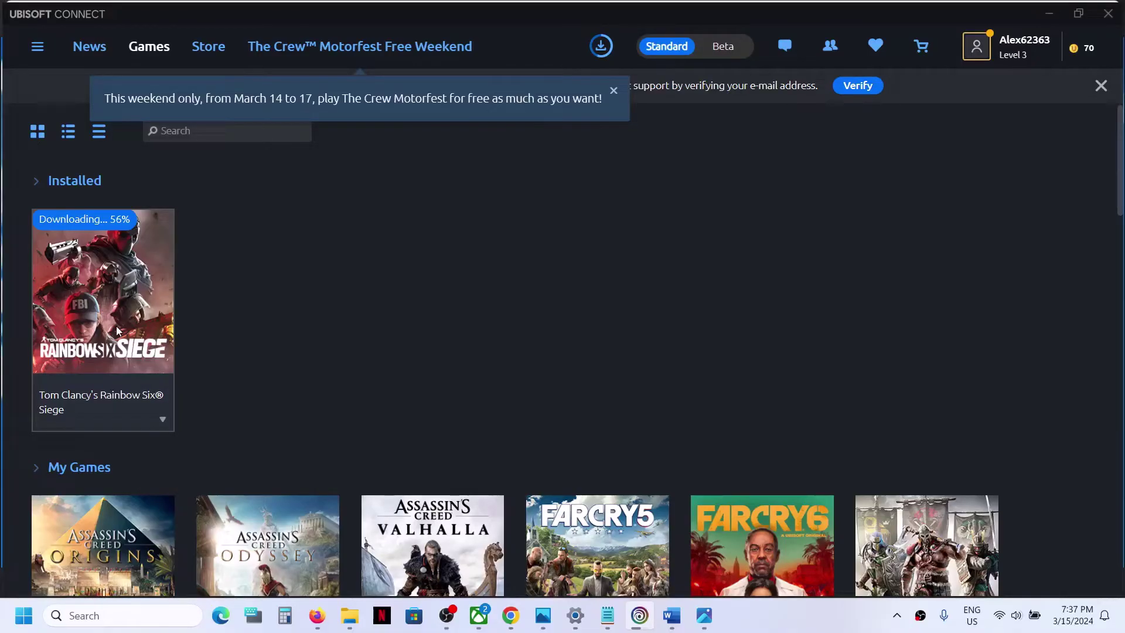
left_click(163, 419)
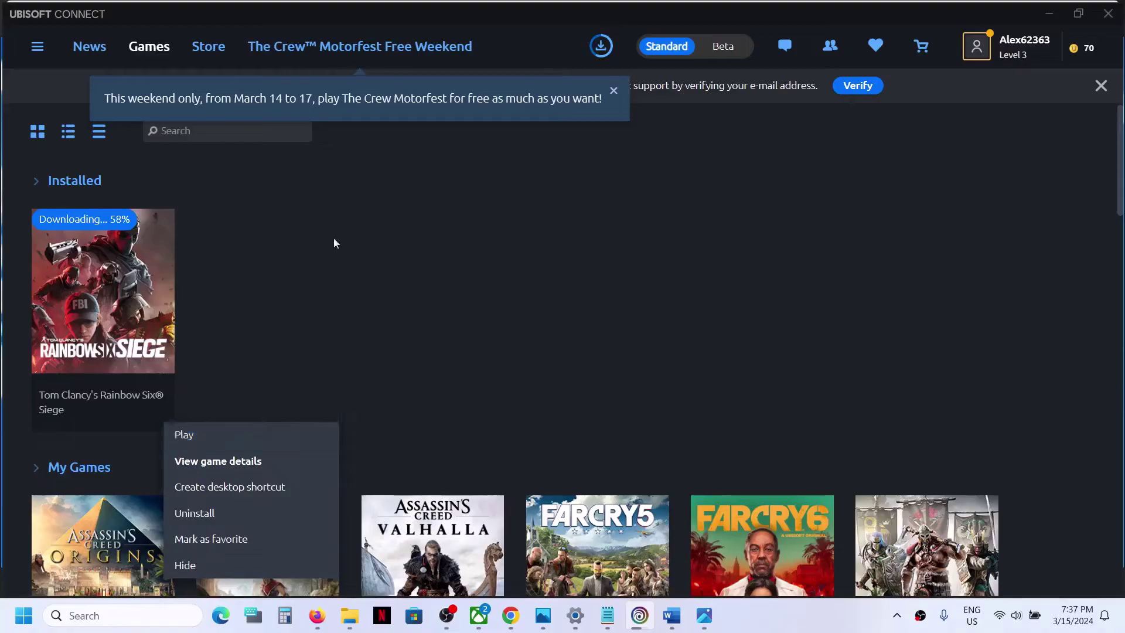
left_click(386, 302)
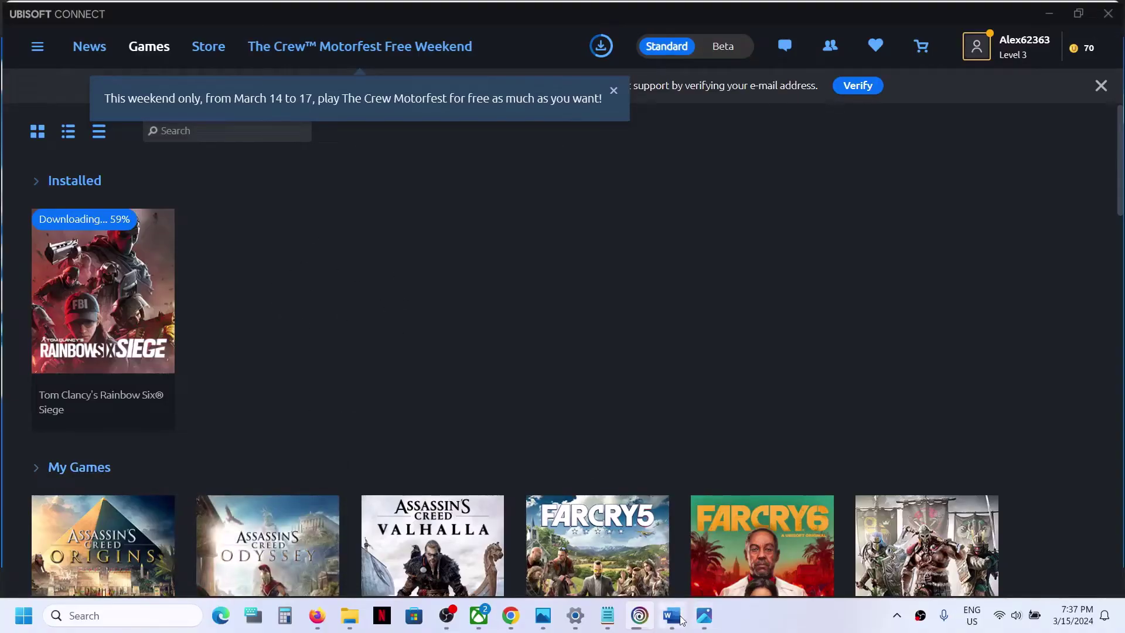
In the Word note, highlight the instruction to uninstall and reinstall the game, and minimize the document
mouse_move(680, 622)
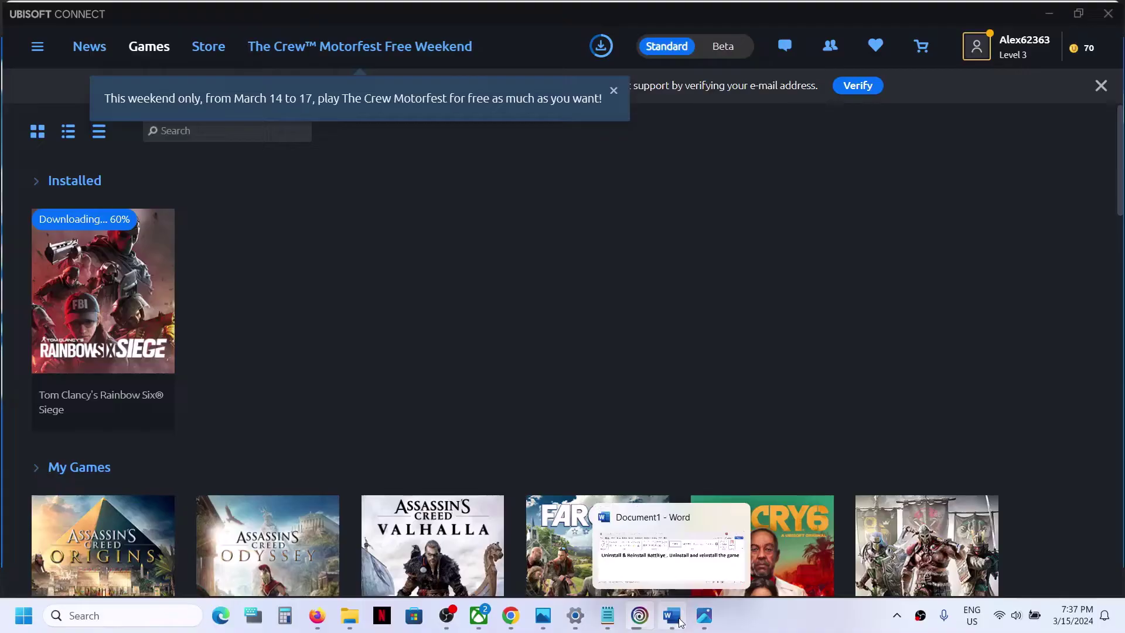
left_click(680, 622)
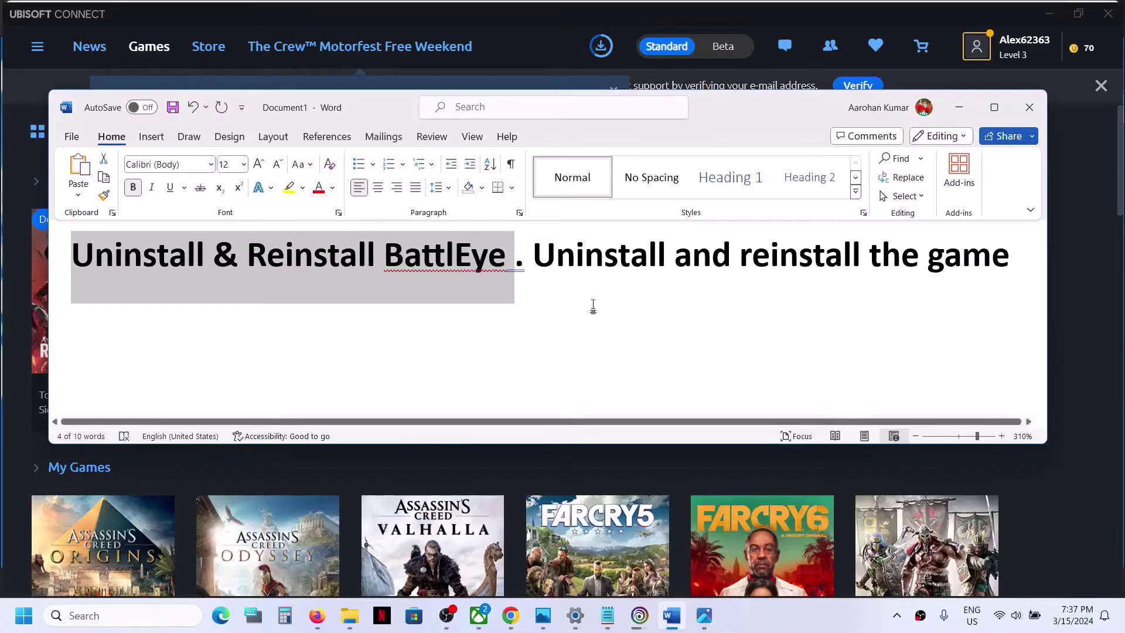
left_click_drag(530, 254, 922, 258)
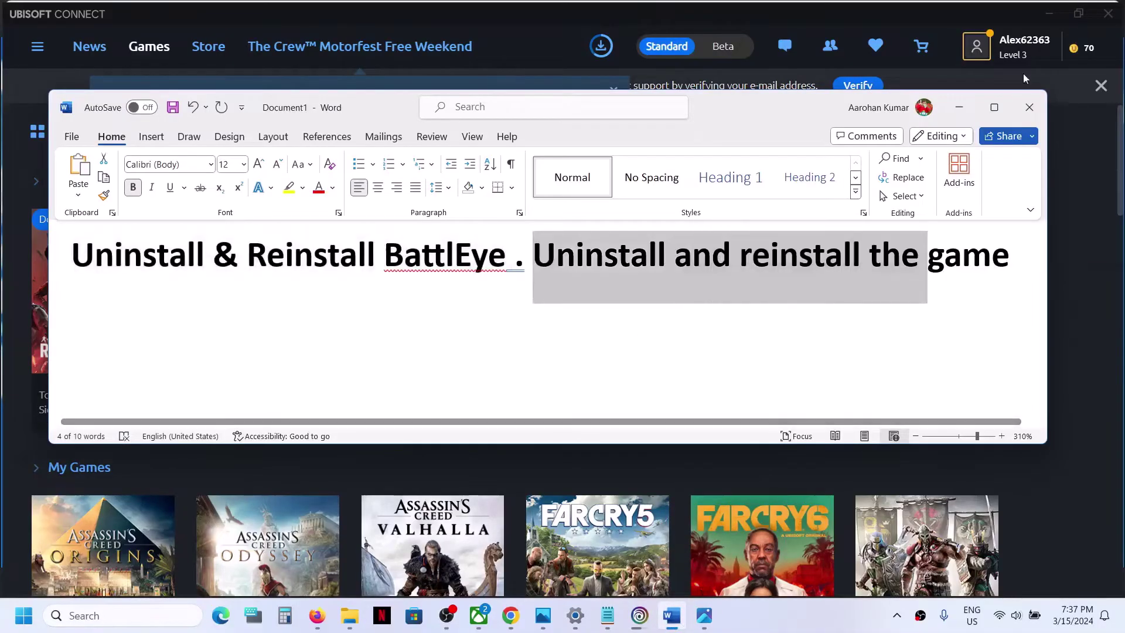
left_click(959, 107)
Locate the Uninstall option for Rainbow Six Siege in Ubisoft Connect without running it
mouse_move(164, 417)
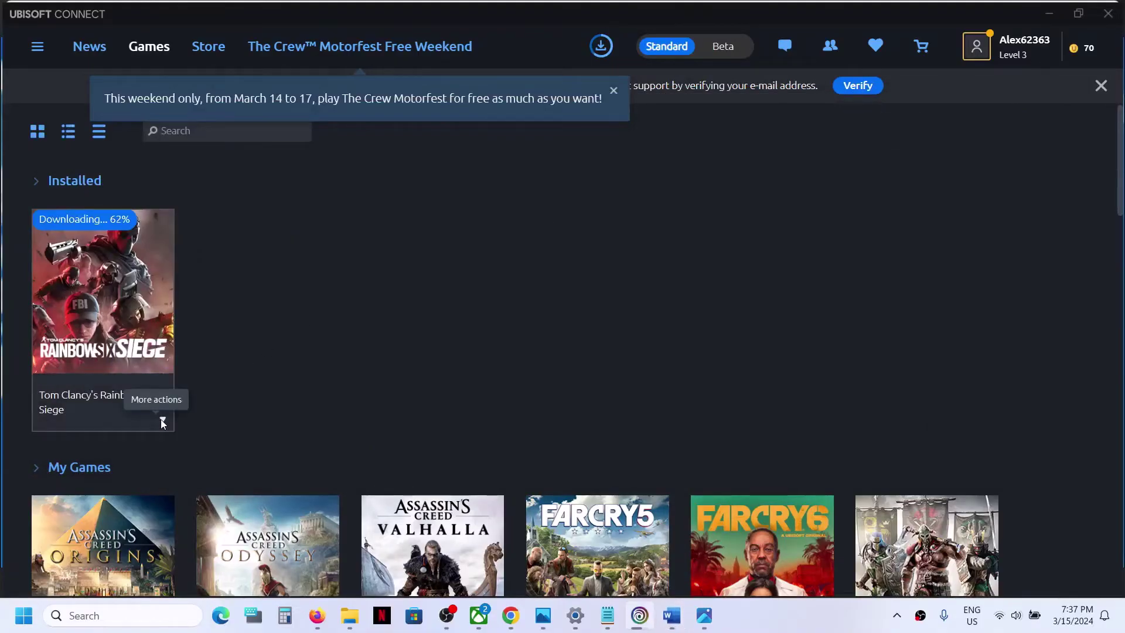
left_click(163, 420)
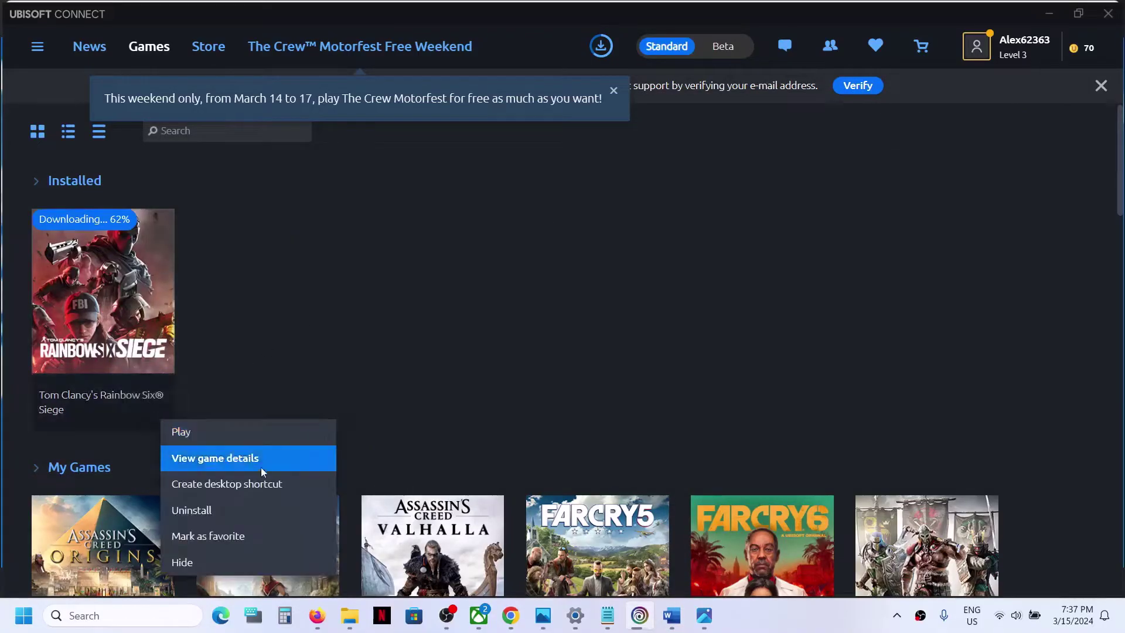
left_click(544, 274)
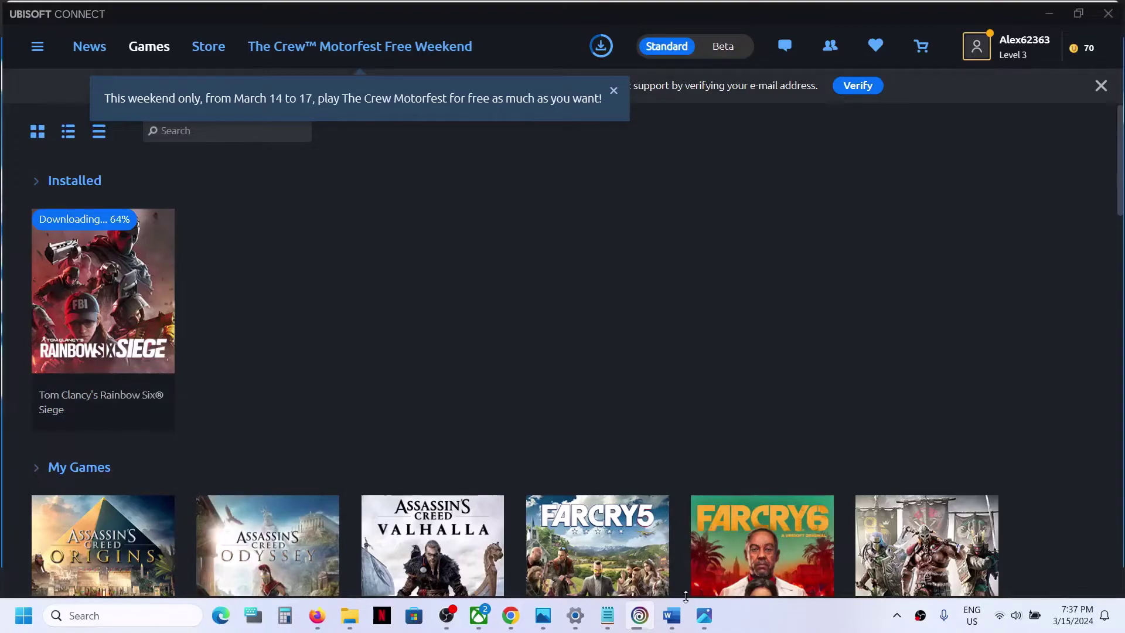
Review the BEDaisy.sys blue screen screenshot and switch to the Blue Screen troubleshooting document in Word
left_click(706, 624)
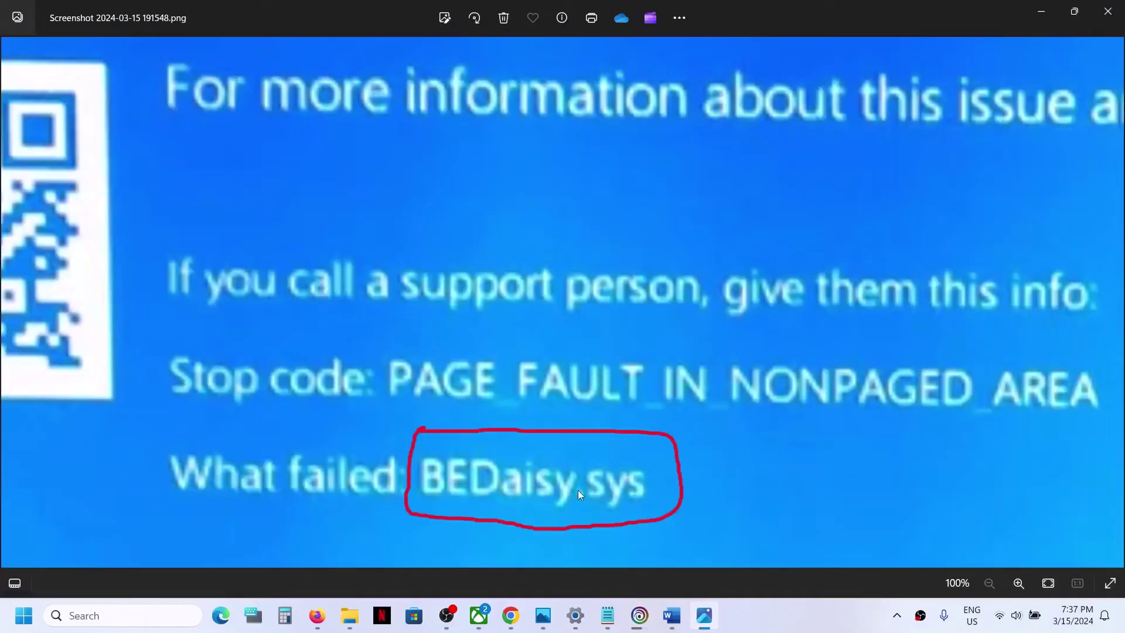
left_click(814, 616)
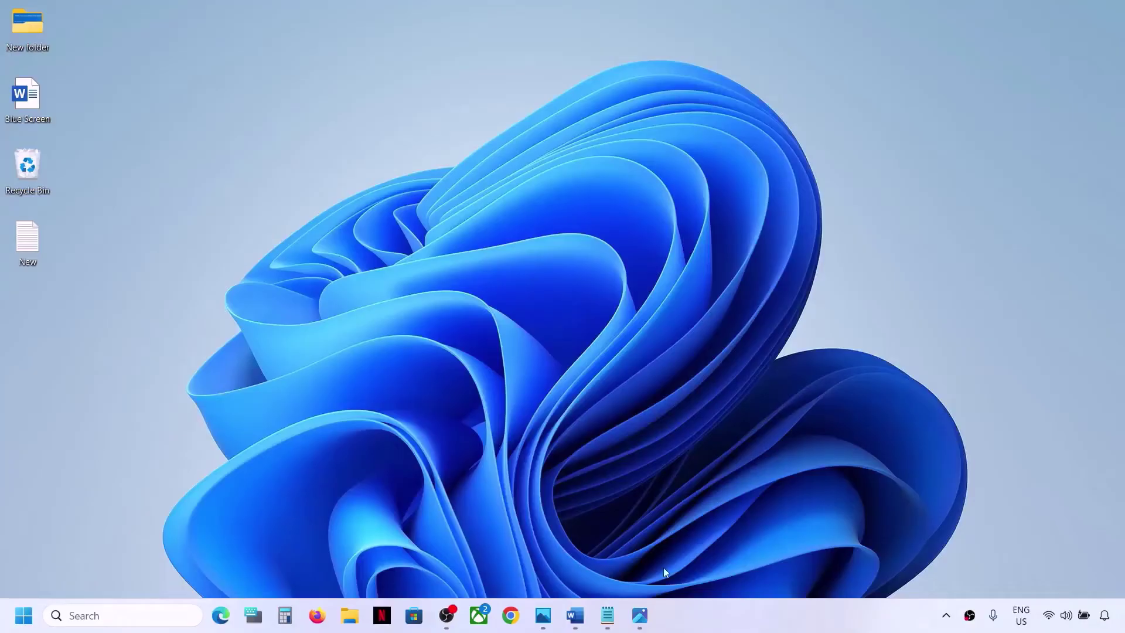
left_click(575, 615)
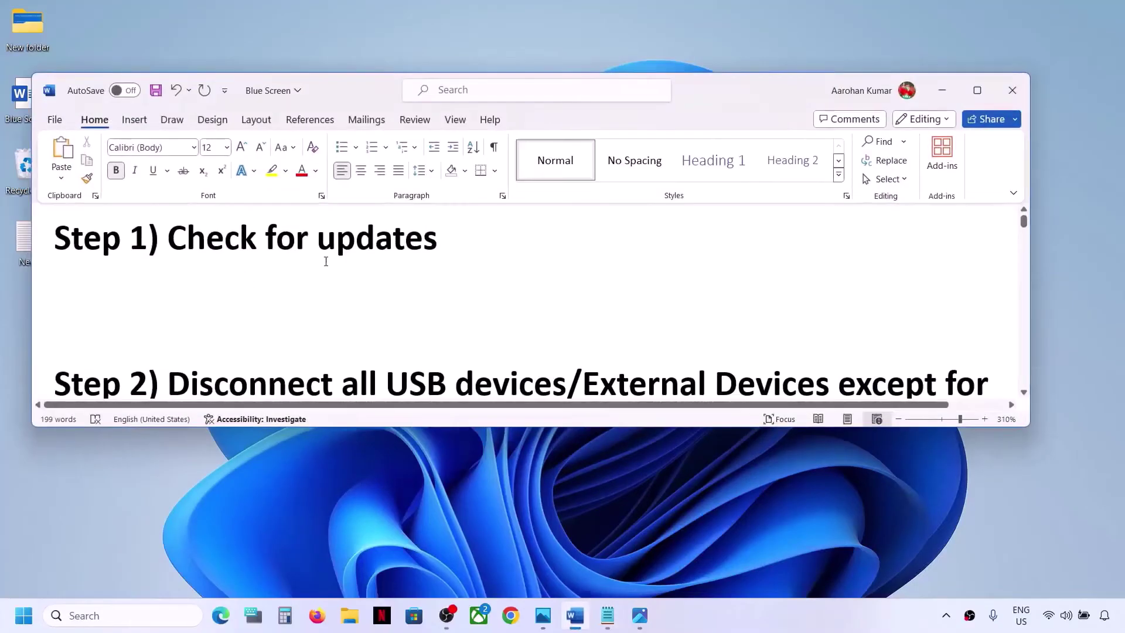
Minimize the Word document, open Windows Update in Settings and start a check for updates
left_click(942, 90)
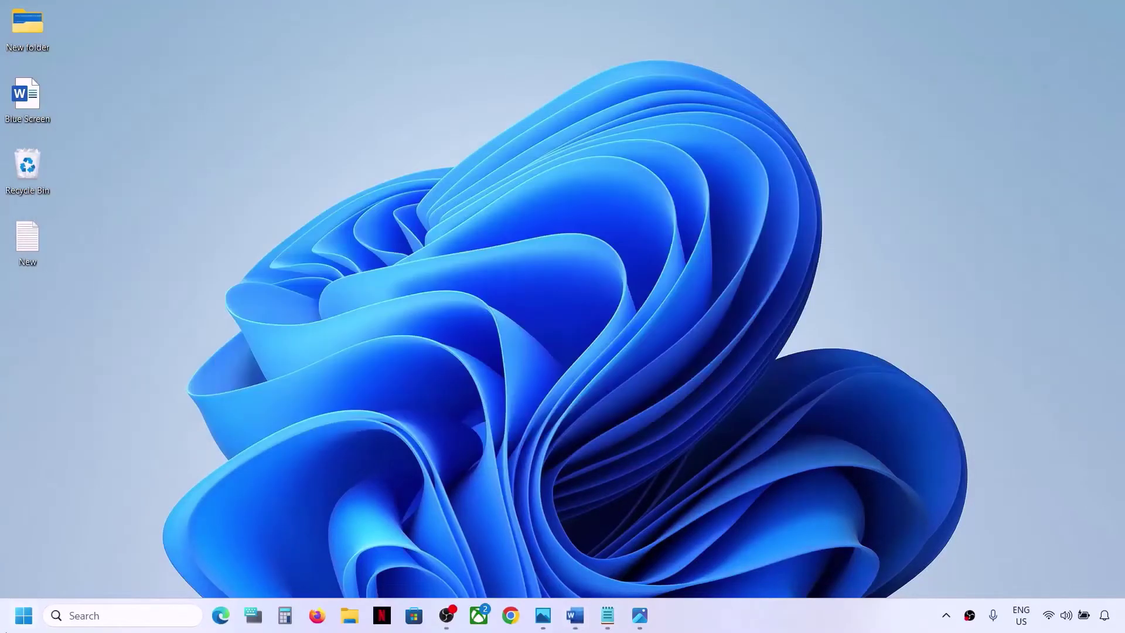
key("super")
left_click(283, 258)
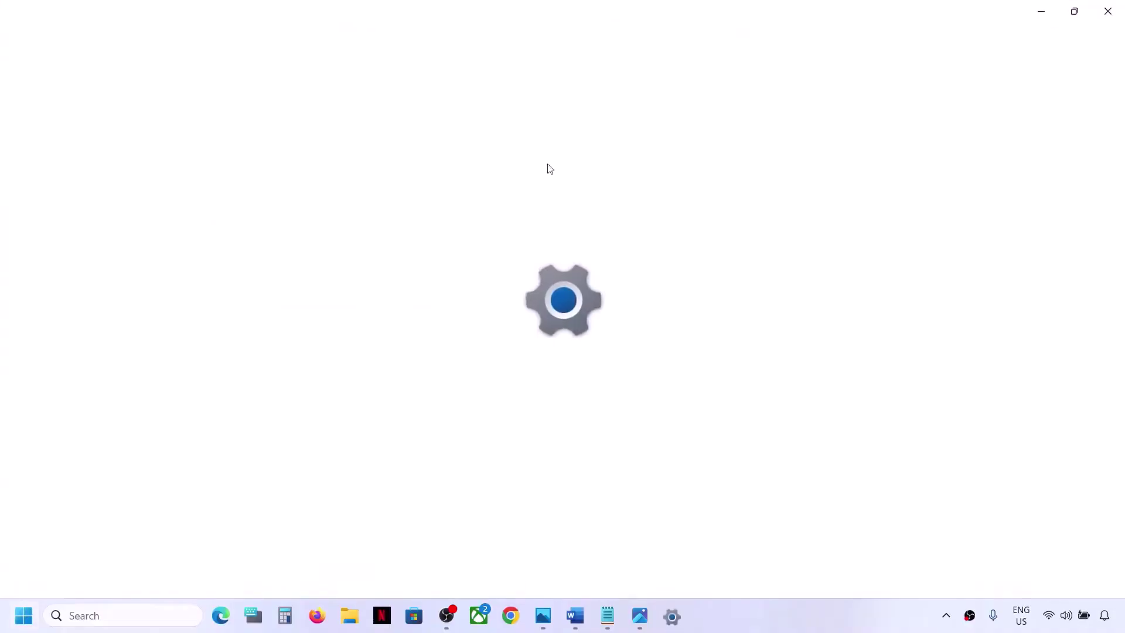
left_click(85, 479)
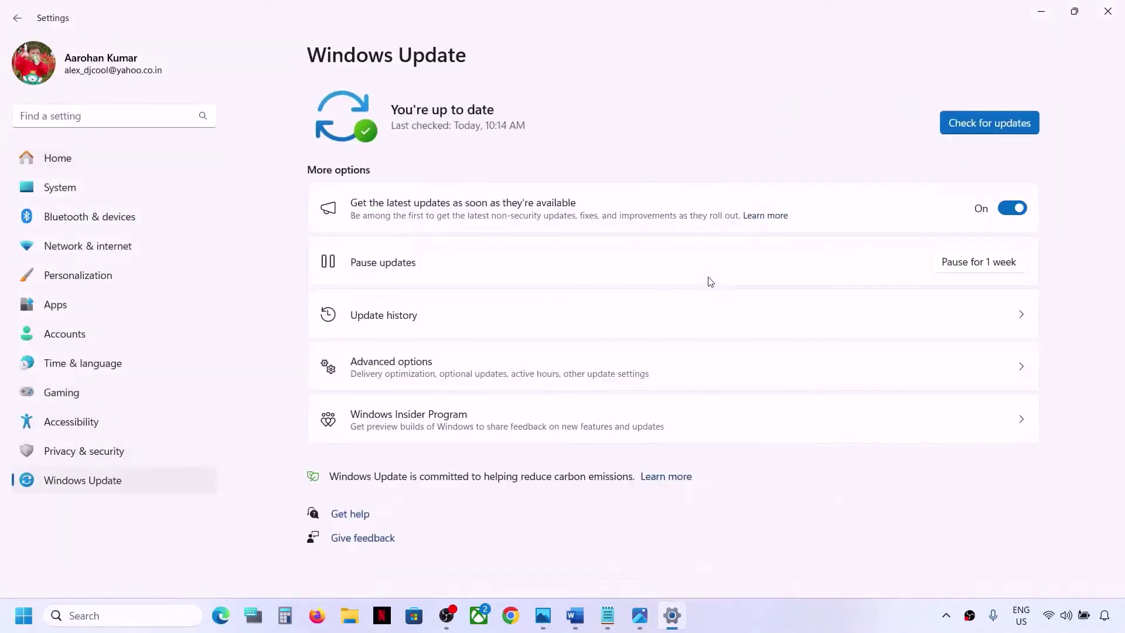
left_click(998, 131)
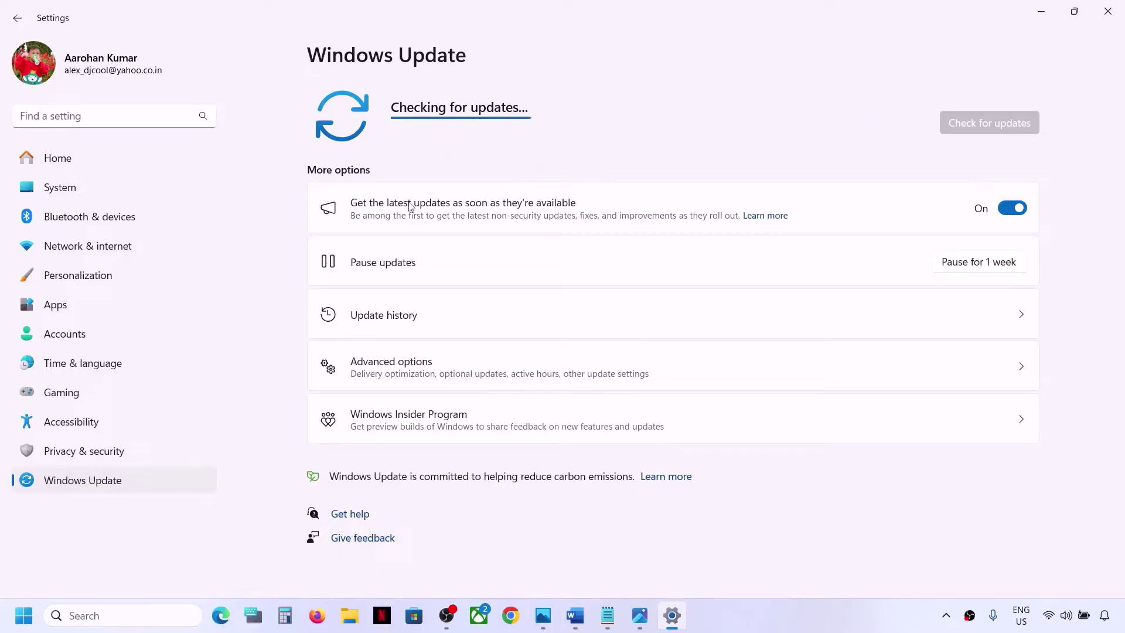
Bring up the computer's power options to show the restart choice, and dismiss them without restarting
left_click(25, 614)
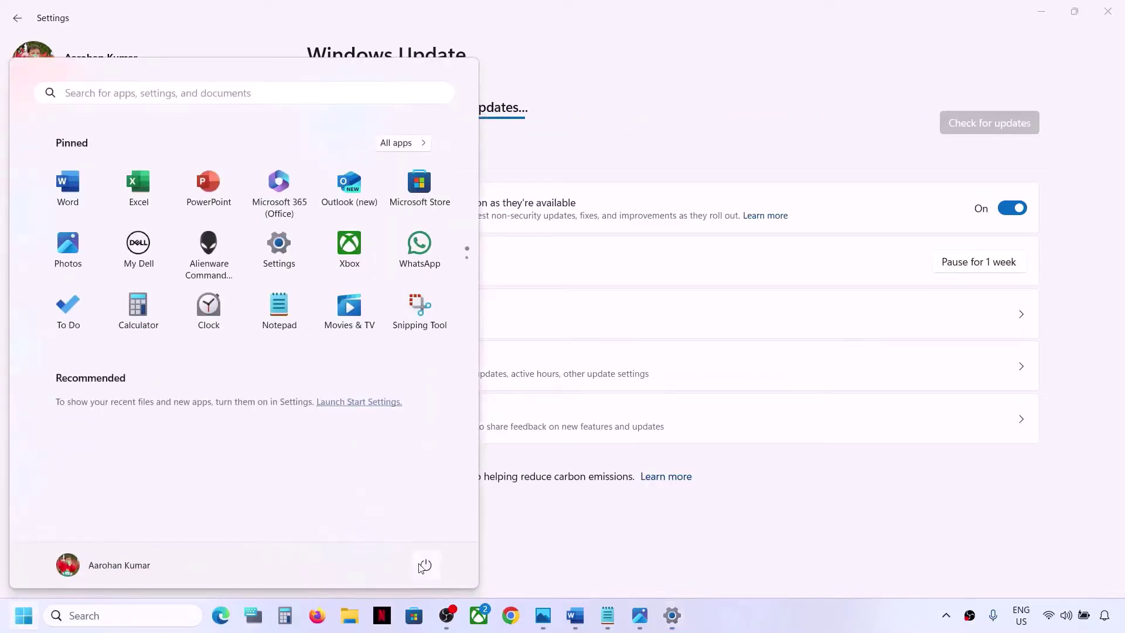
left_click(425, 564)
left_click(599, 538)
left_click(641, 535)
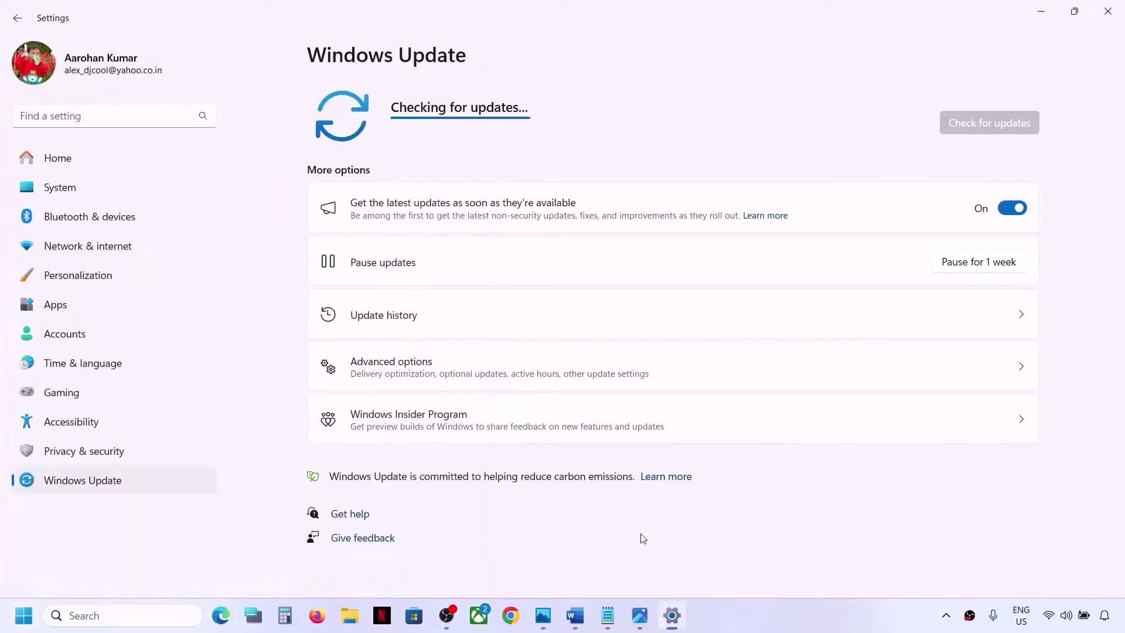
Return to the Blue Screen document, maximize it and highlight Step 2's instructions on disconnecting USB devices, controllers and additional USB adapters
left_click(579, 620)
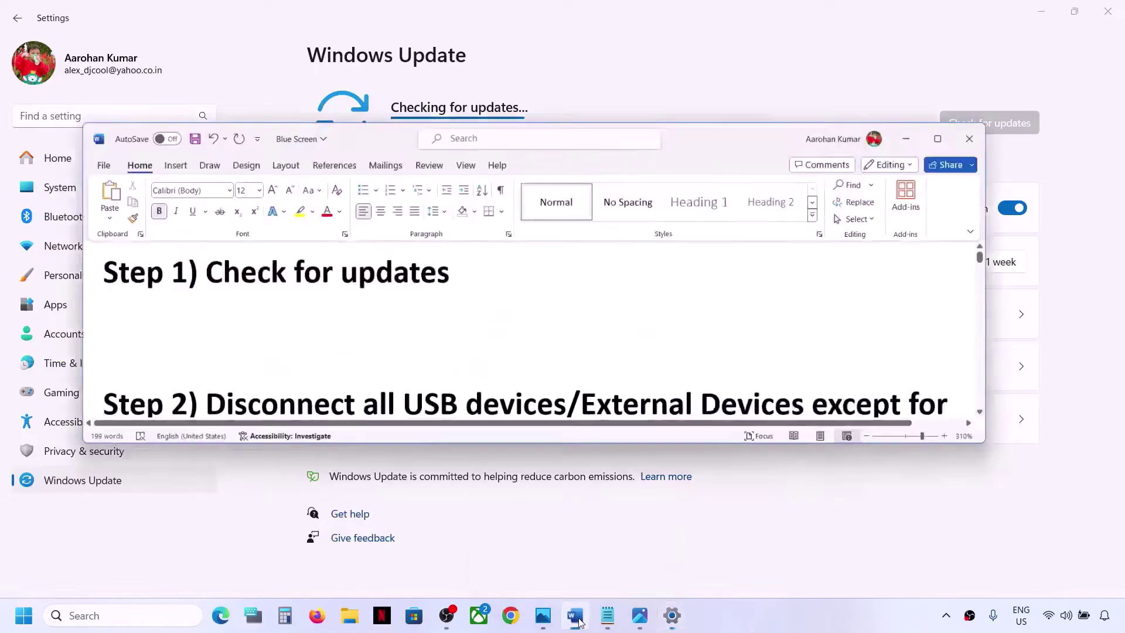
left_click(977, 90)
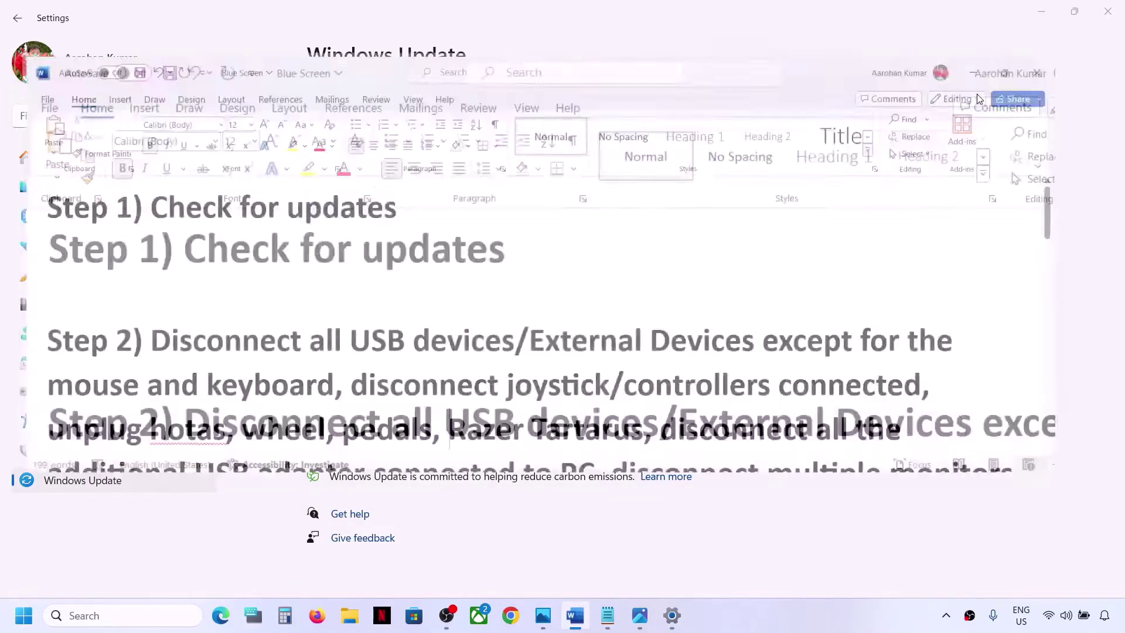
left_click_drag(139, 313, 306, 362)
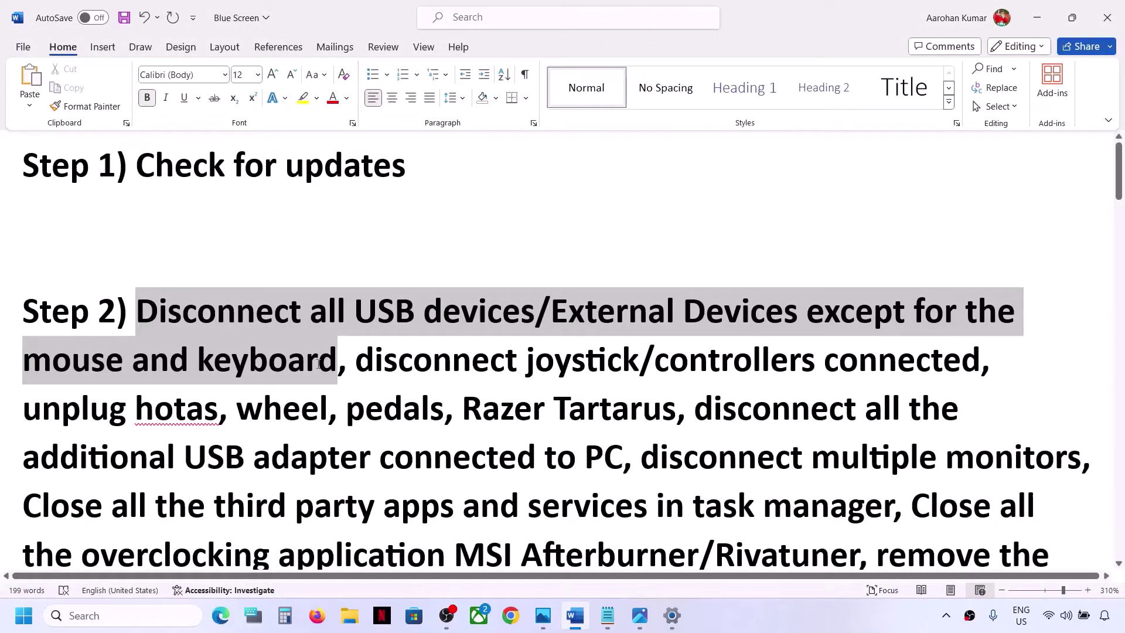
left_click(268, 366)
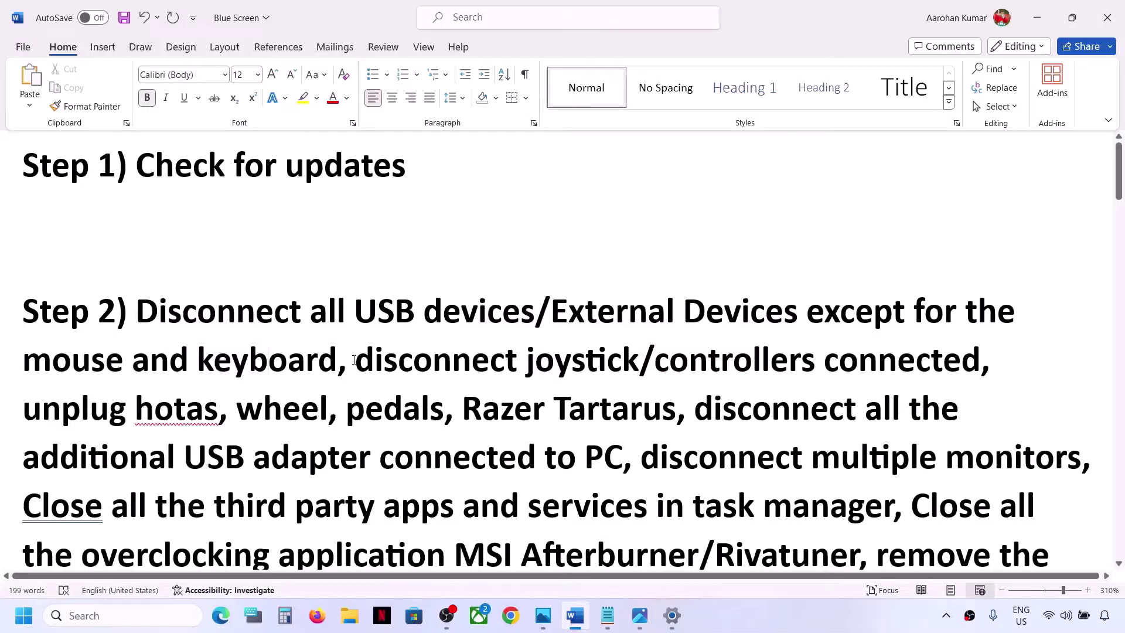
left_click_drag(354, 360, 895, 367)
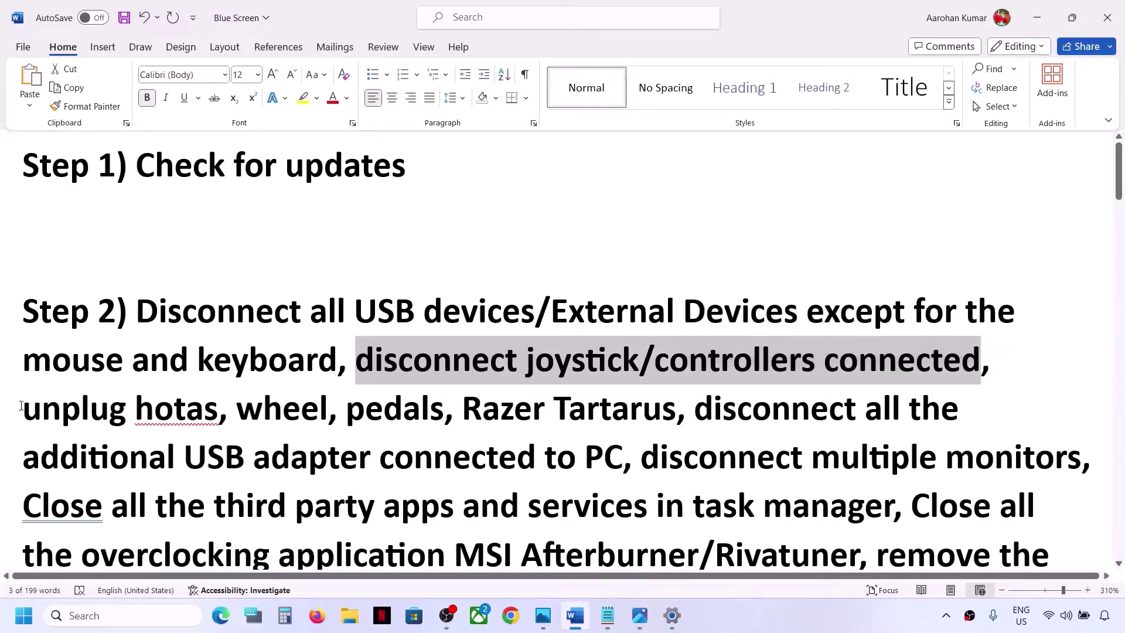
left_click_drag(22, 406, 616, 460)
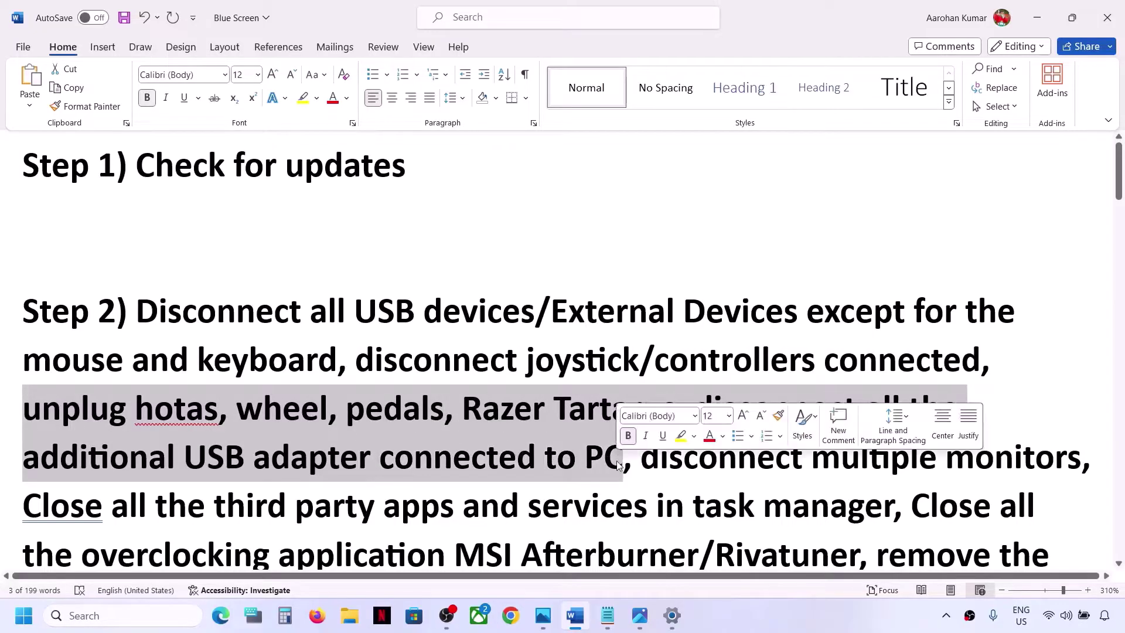
Highlight Step 2's instructions to disconnect multiple monitors and to close all third party apps and services in task manager
scroll(616, 461, "down", 3)
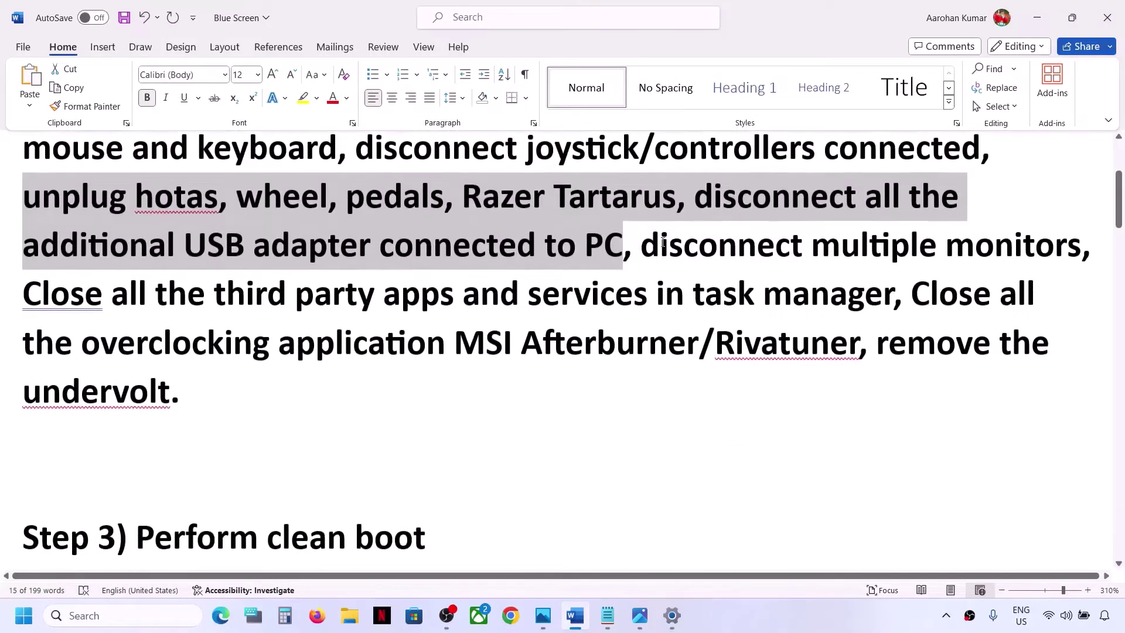
scroll(662, 242, "up", 1)
left_click_drag(641, 320, 1025, 345)
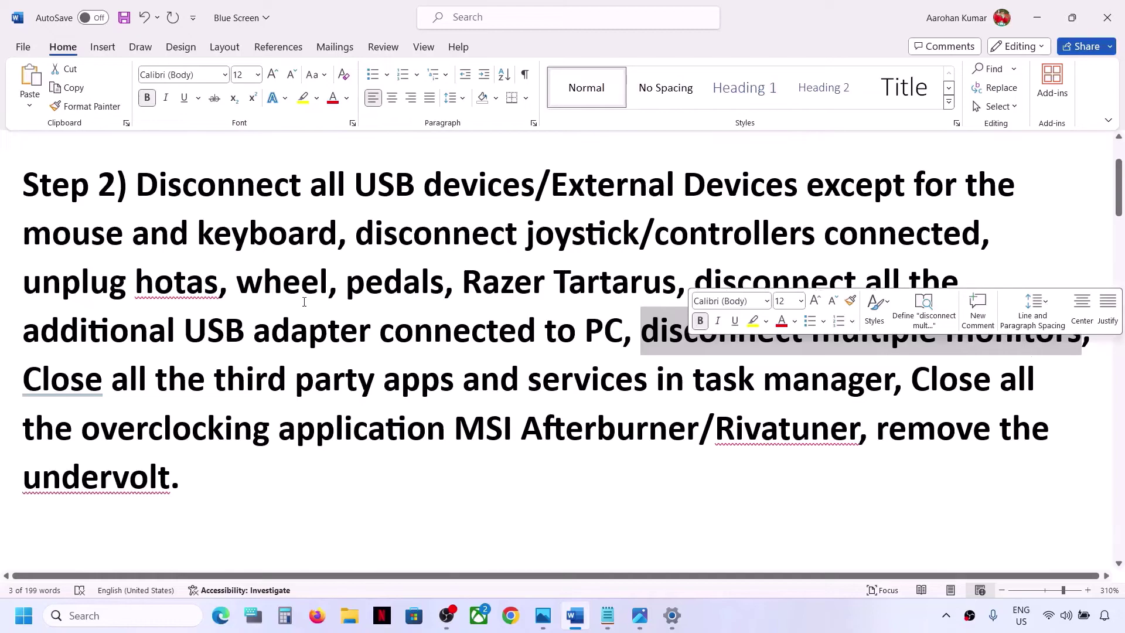
left_click_drag(26, 380, 827, 375)
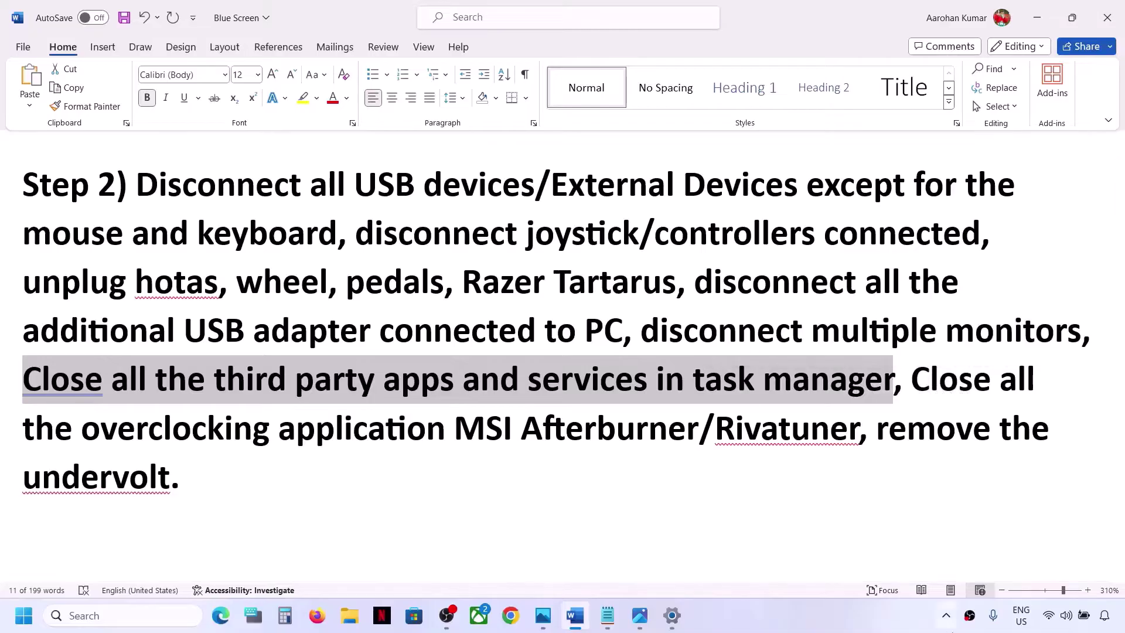
Exit the third-party apps running in the background from the system tray, including Riot Games
left_click(945, 616)
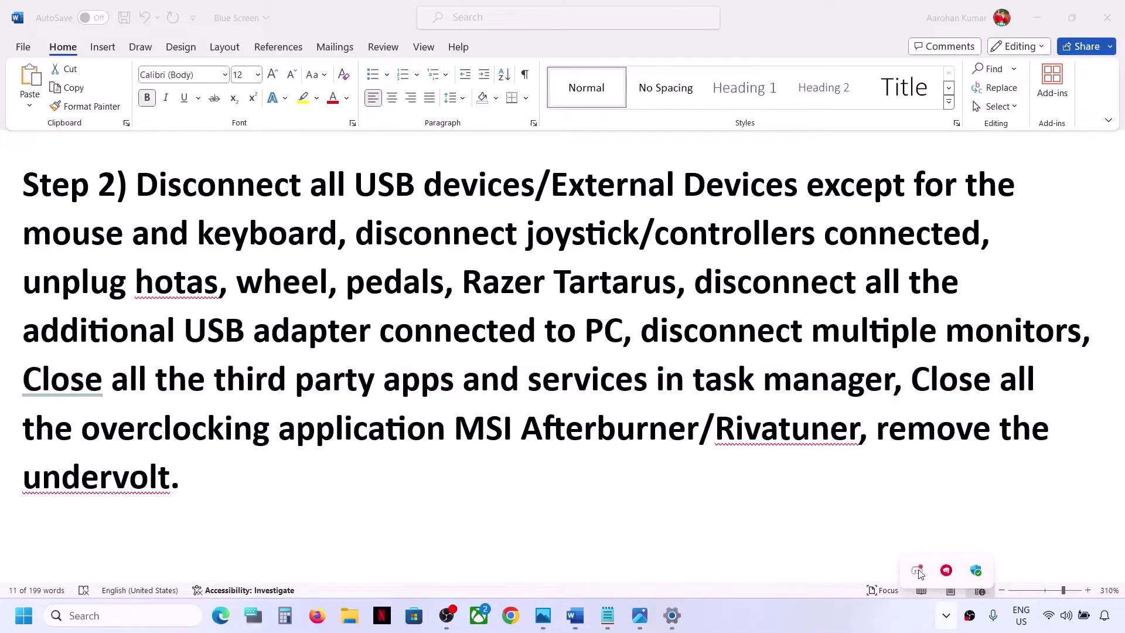
right_click(919, 573)
left_click(946, 557)
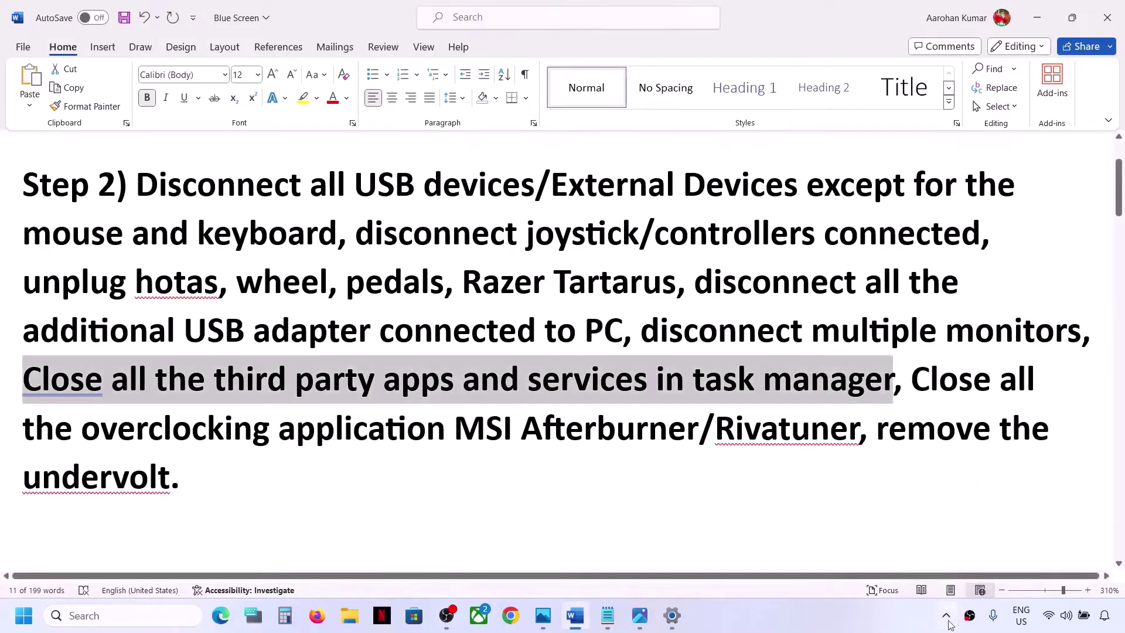
left_click(946, 616)
right_click(932, 571)
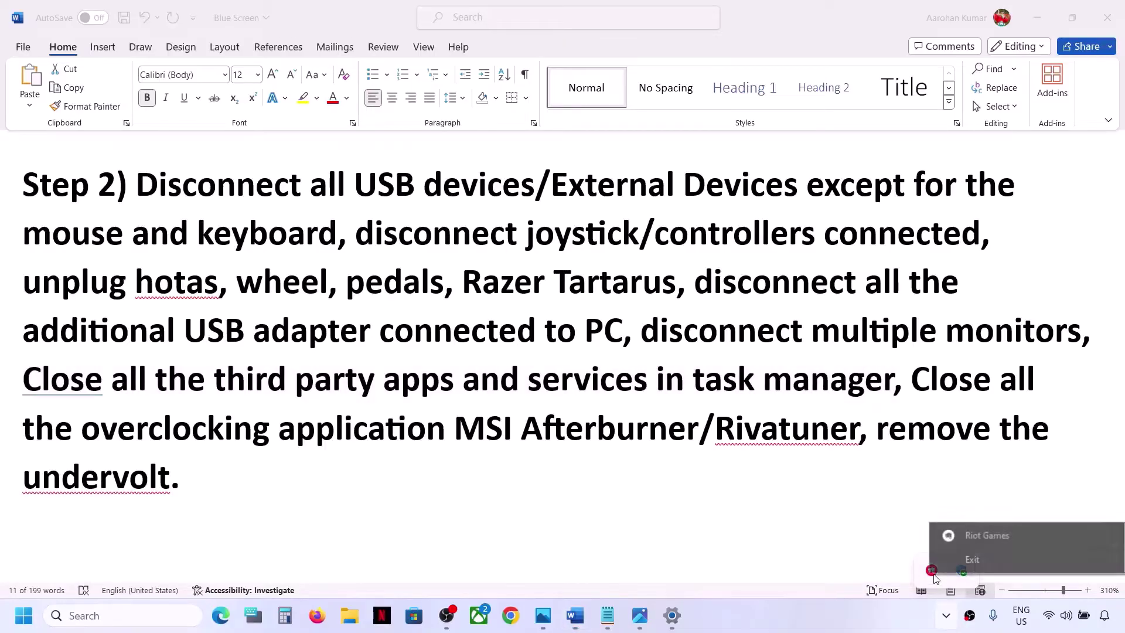
left_click(975, 564)
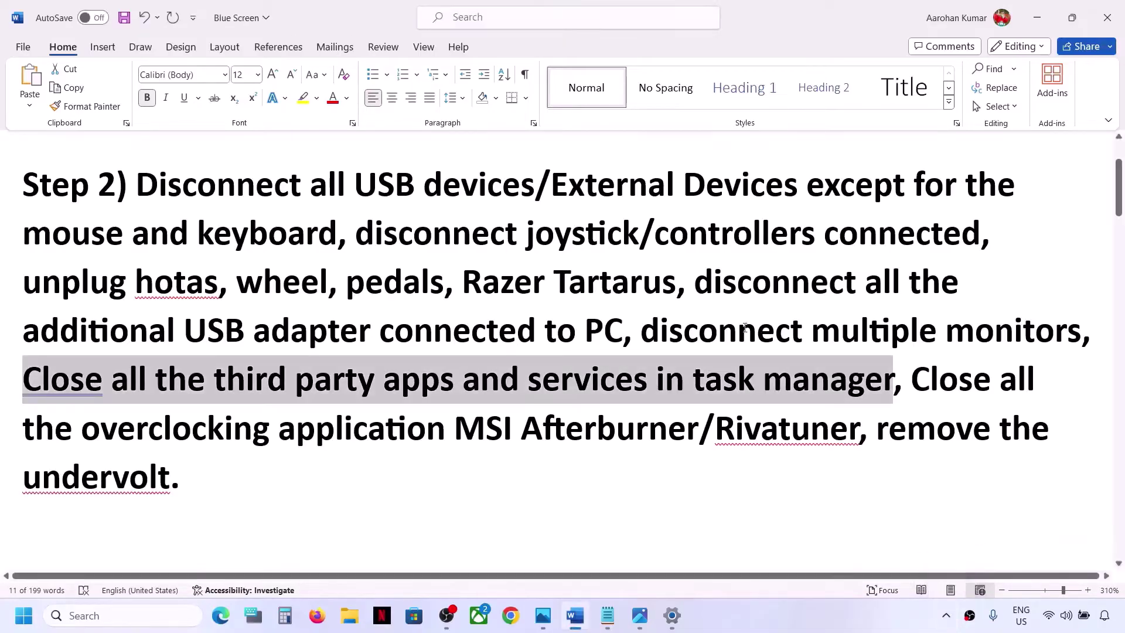
Highlight "services" in Step 2, inspect the actions for OBS Studio in Task Manager without ending it, and close Task Manager
left_click(510, 362)
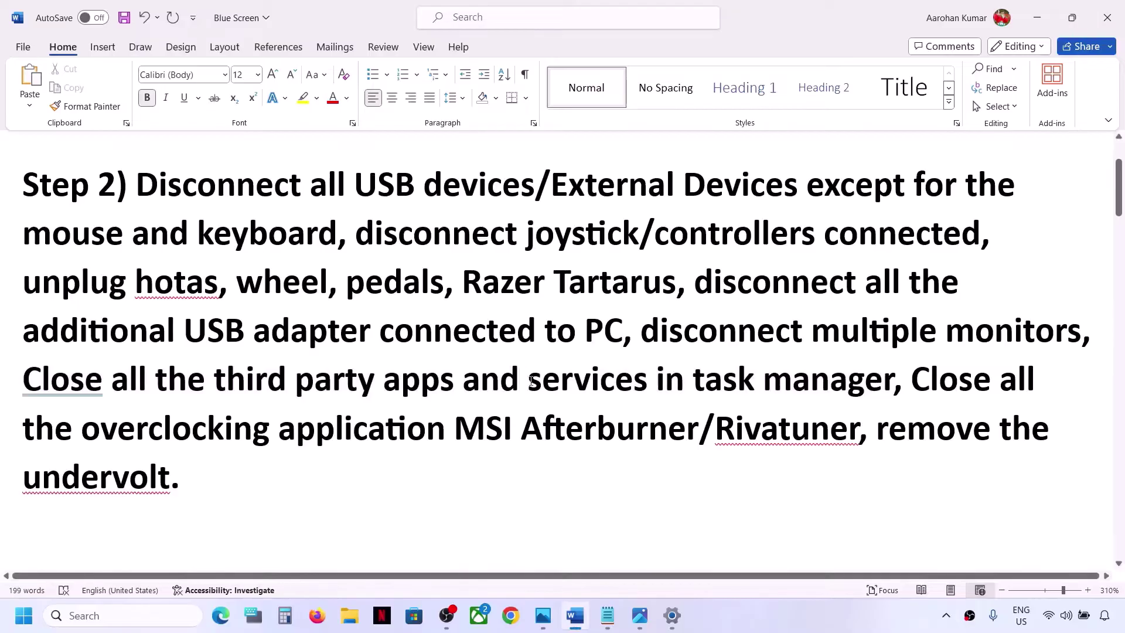
left_click_drag(527, 379, 646, 395)
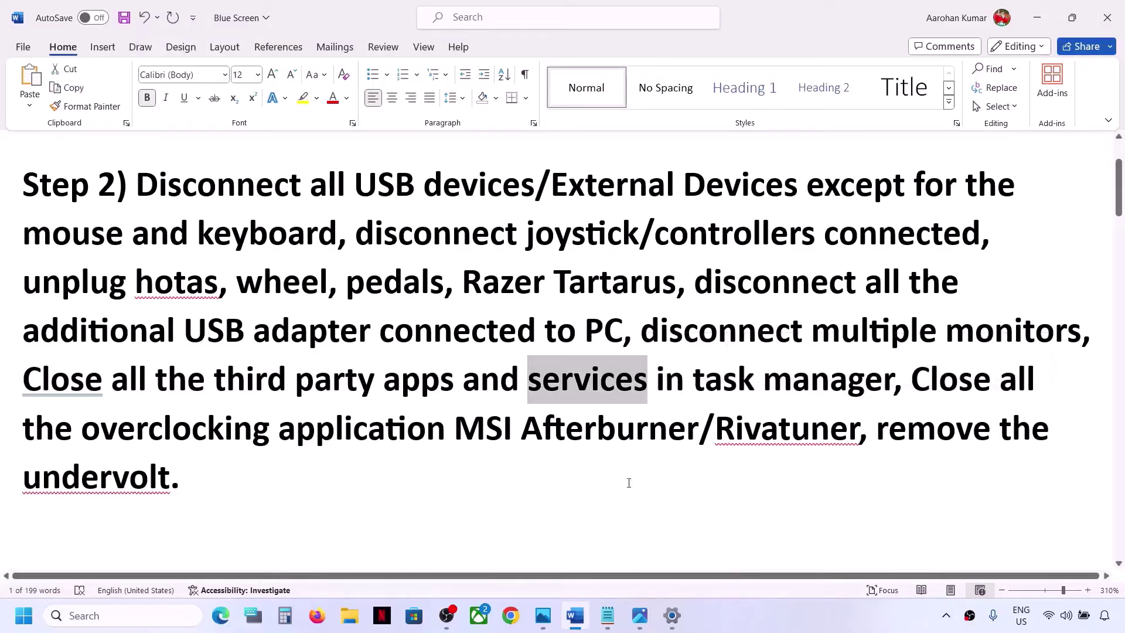
right_click(22, 622)
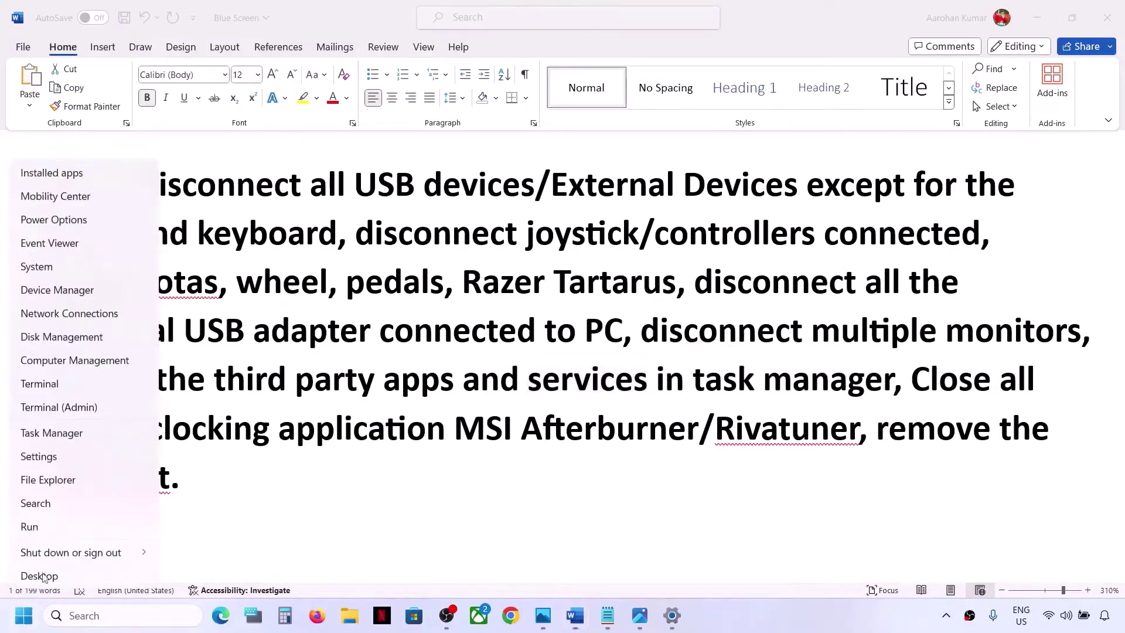
left_click(70, 434)
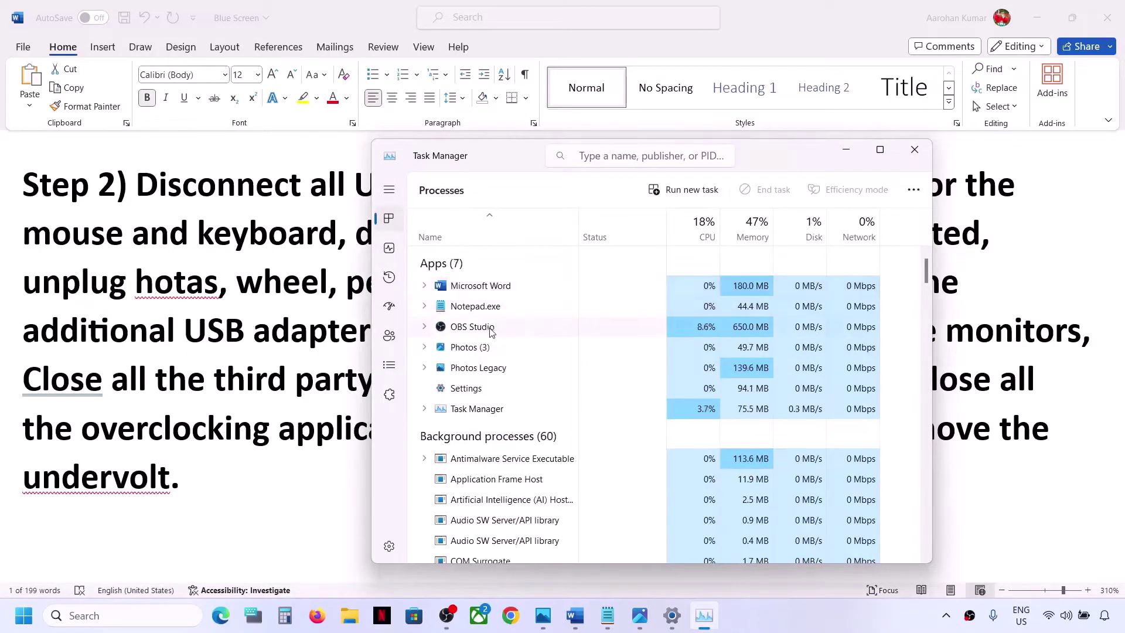
left_click(473, 332)
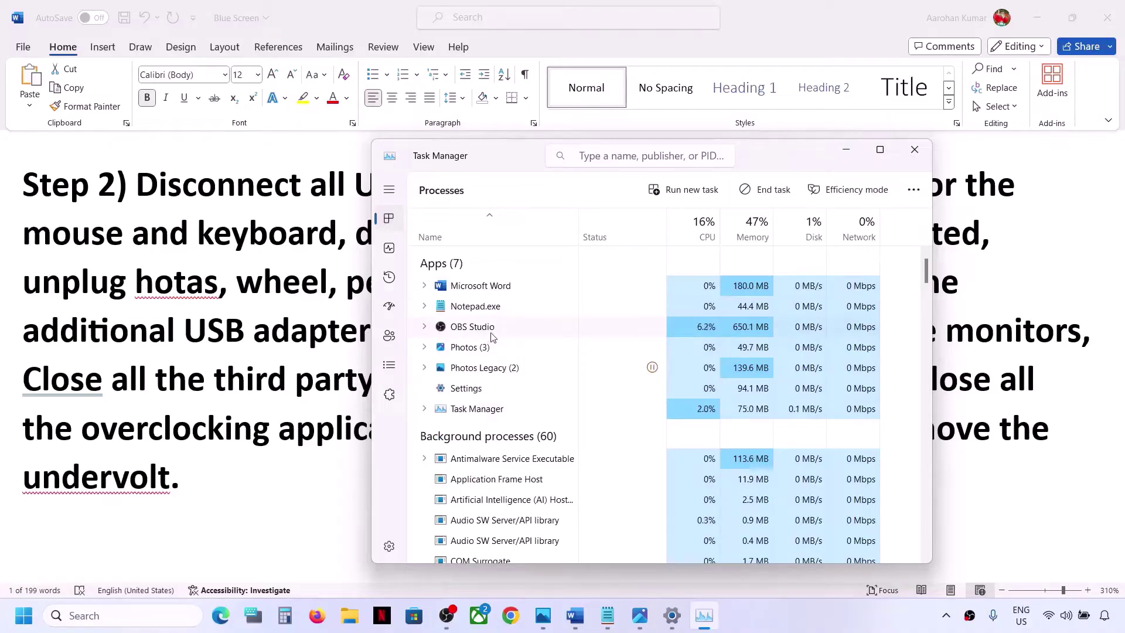
right_click(494, 332)
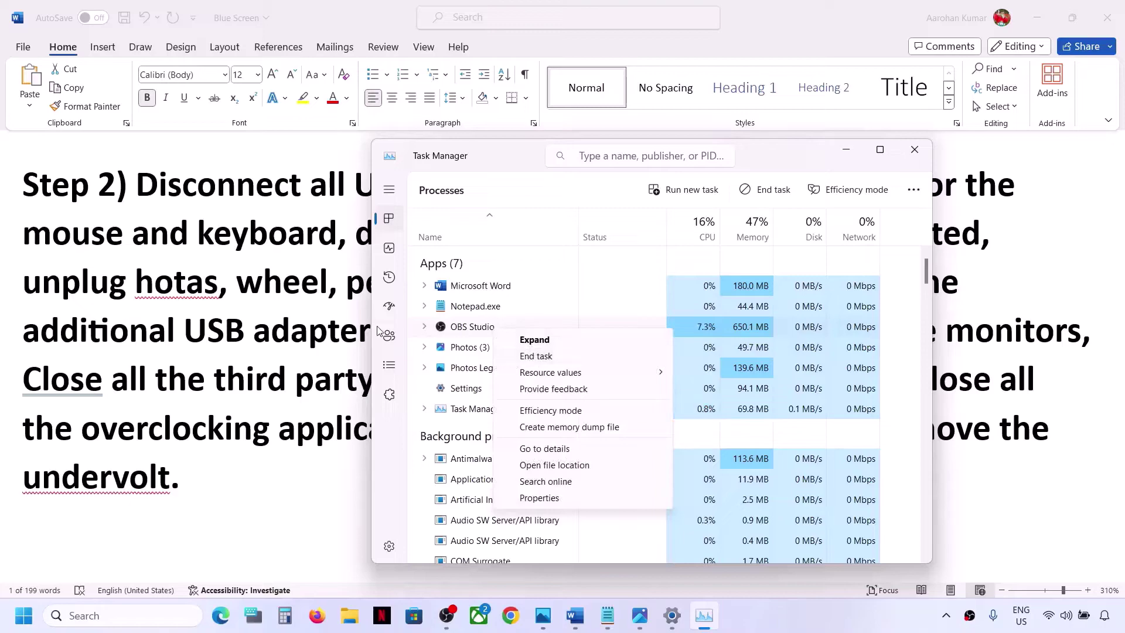
left_click(395, 483)
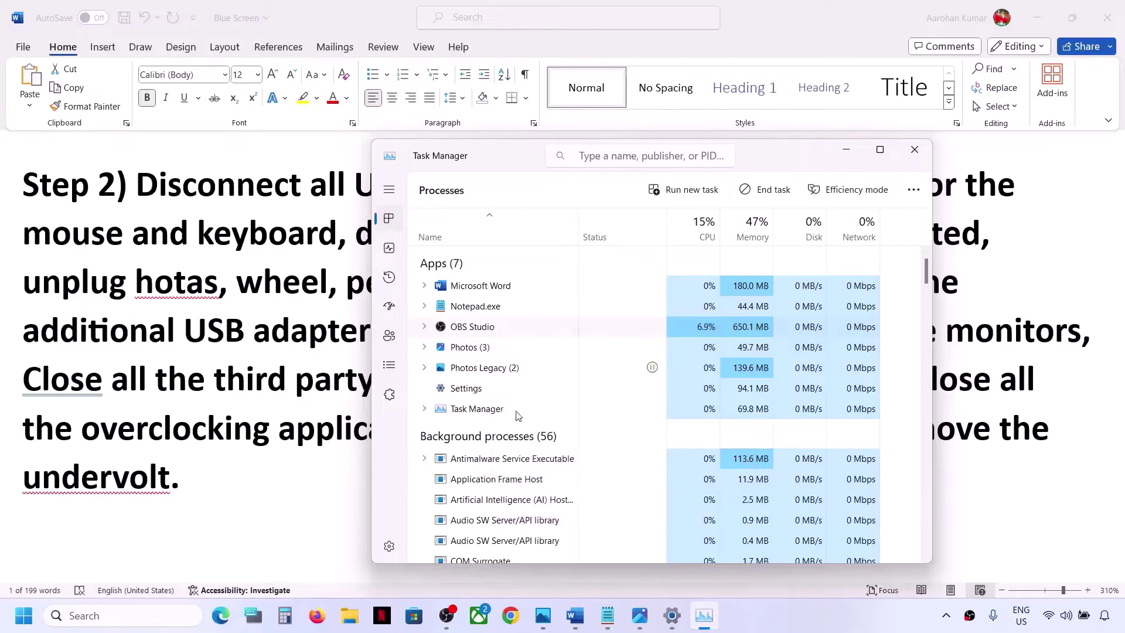
left_click(927, 157)
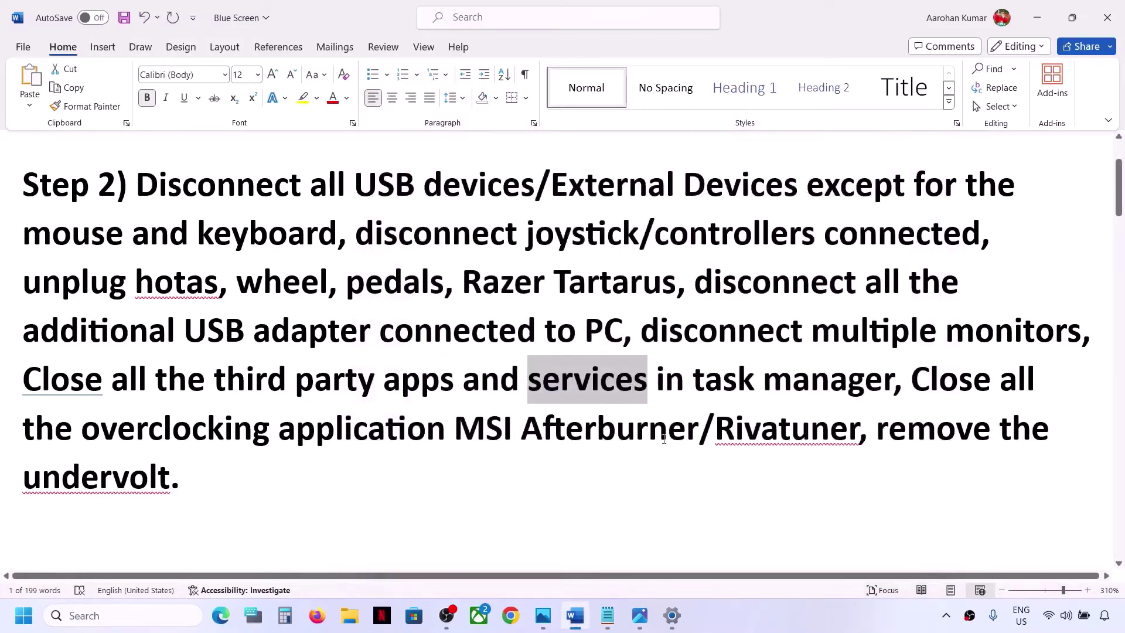
Highlight the end of Step 2 about overclocking applications and removing the undervolt, and Step 3's "Perform clean boot"
left_click_drag(913, 378, 977, 467)
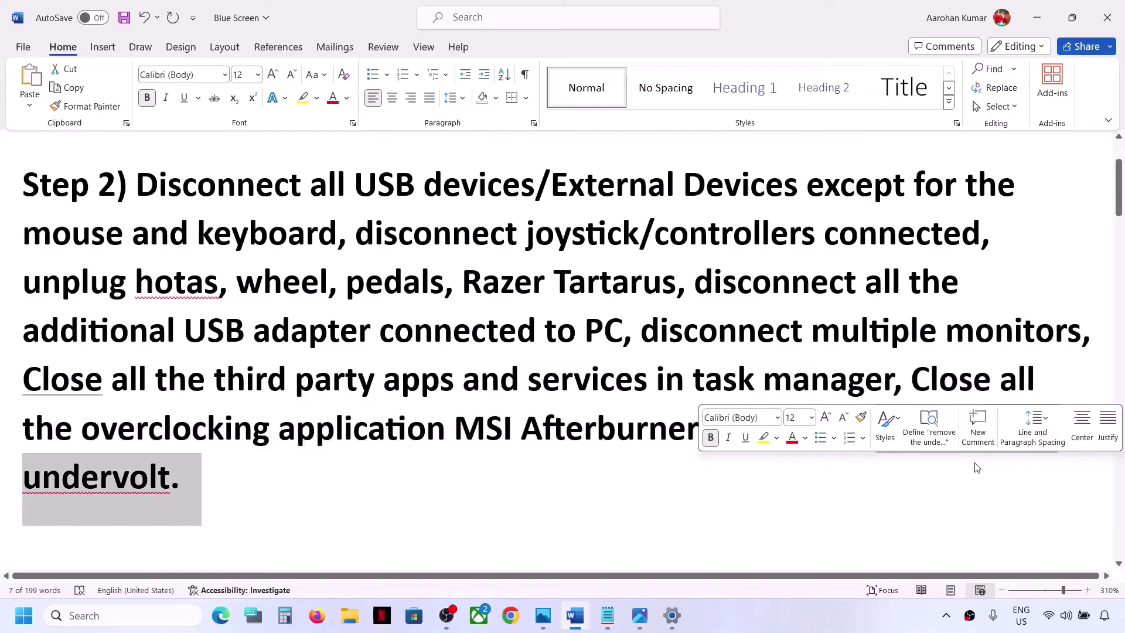
left_click(416, 434)
scroll(415, 434, "down", 3)
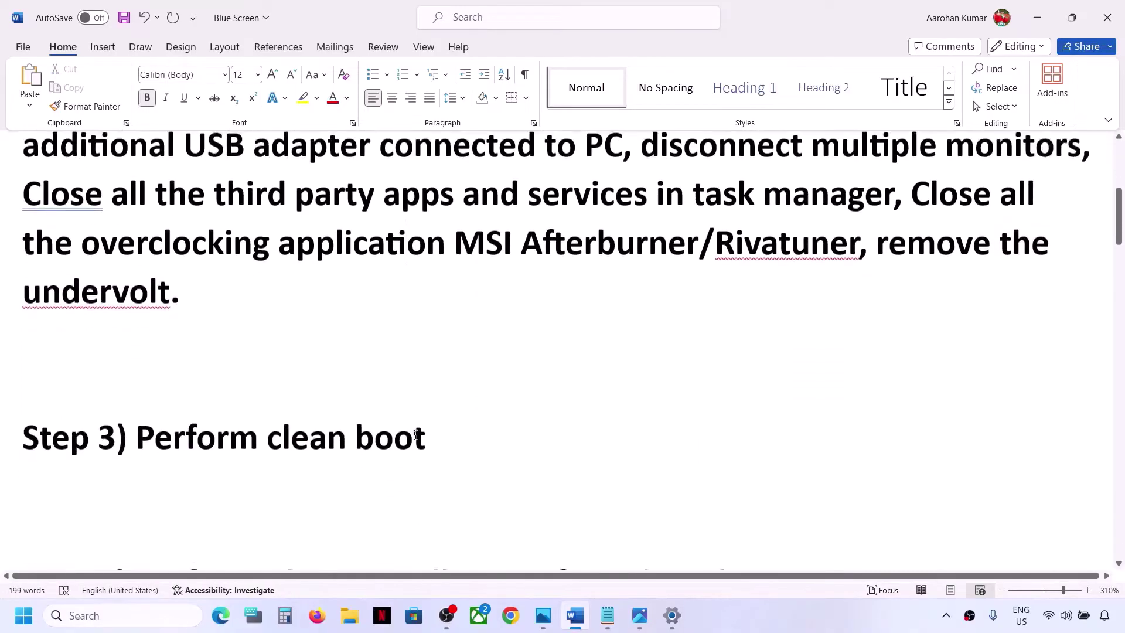
scroll(317, 421, "up", 3)
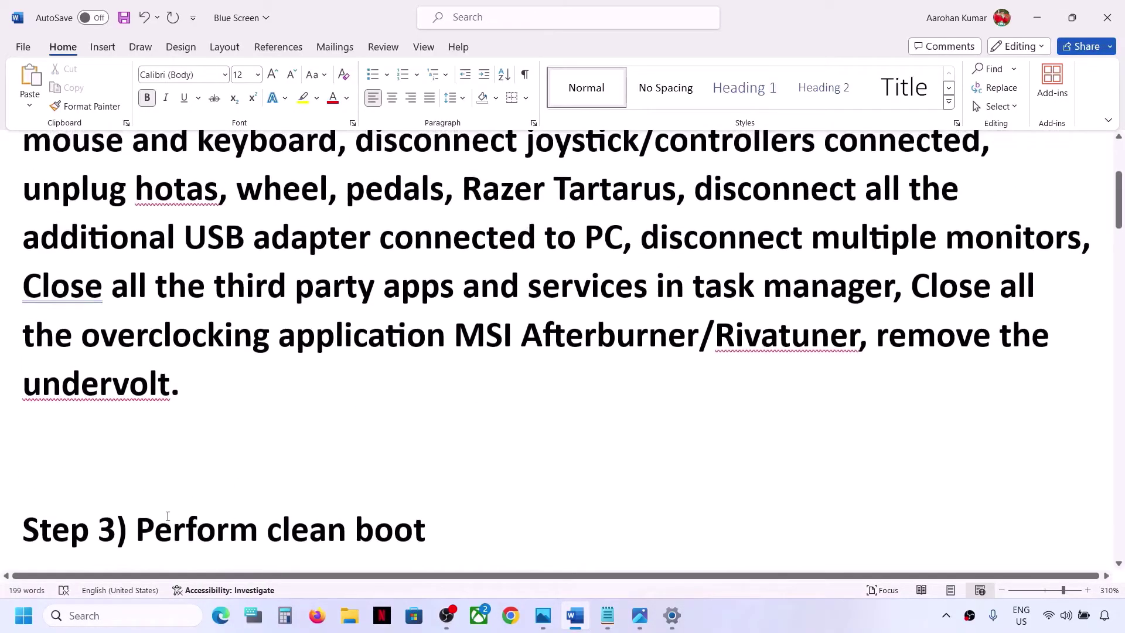
left_click_drag(167, 516, 502, 515)
scroll(502, 515, "down", 2)
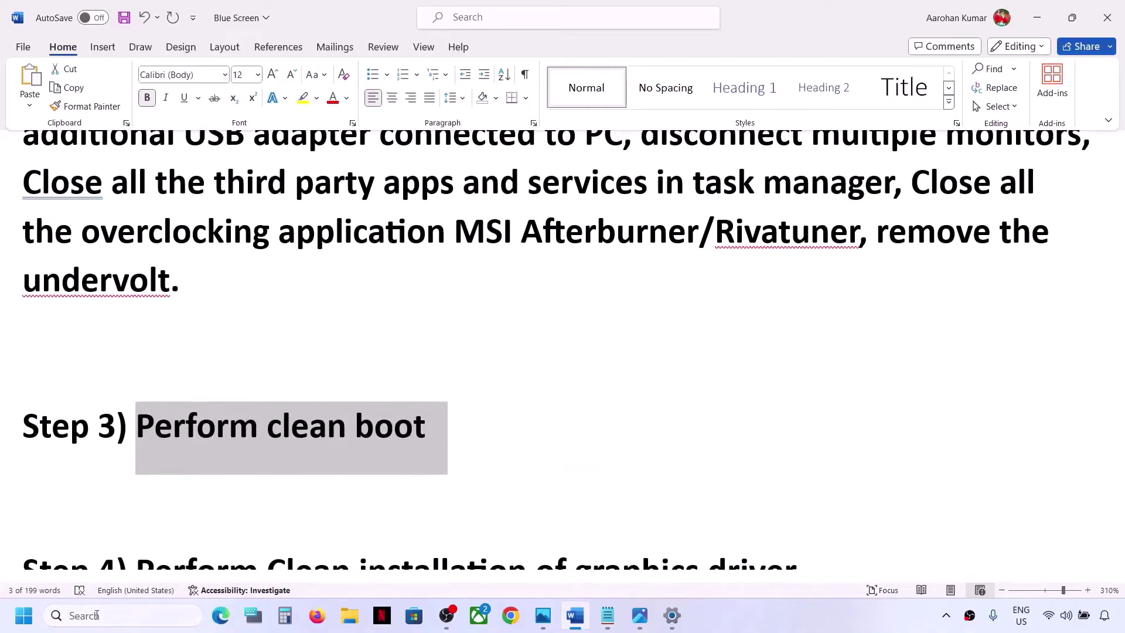
Search Windows for System Configuration, open it and display its list of services
left_click(97, 615)
type("system")
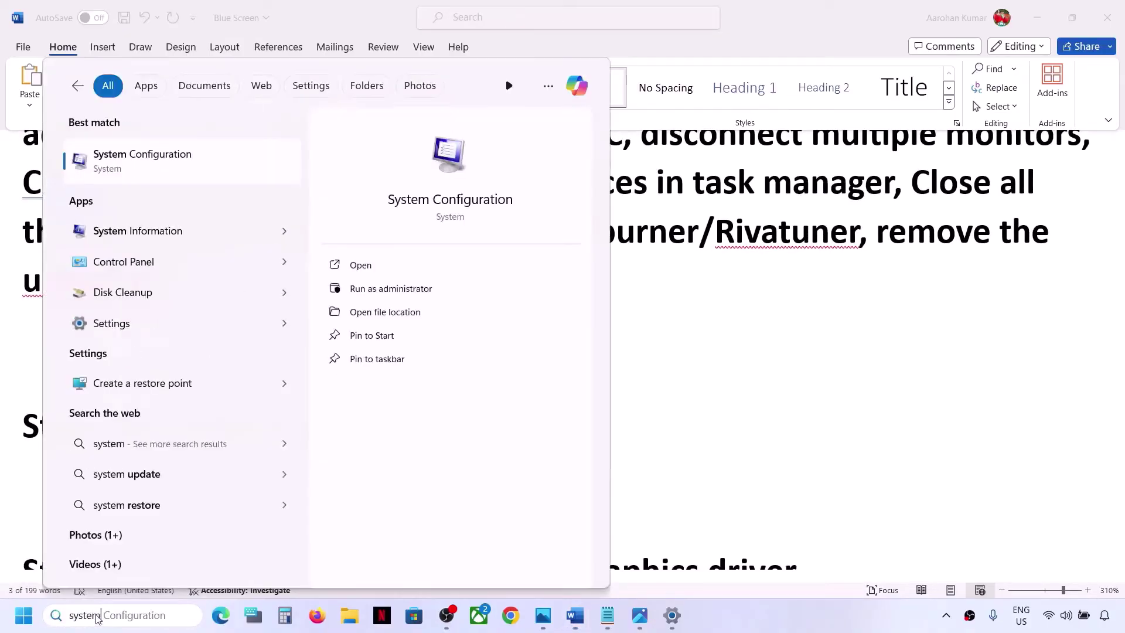
key("Right")
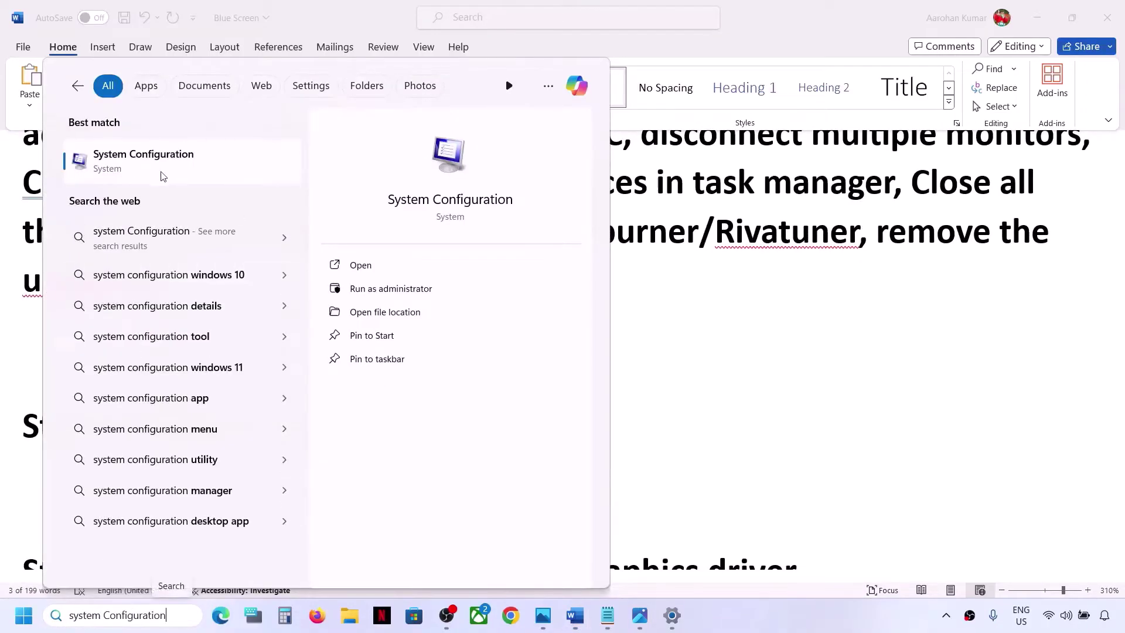
left_click(146, 162)
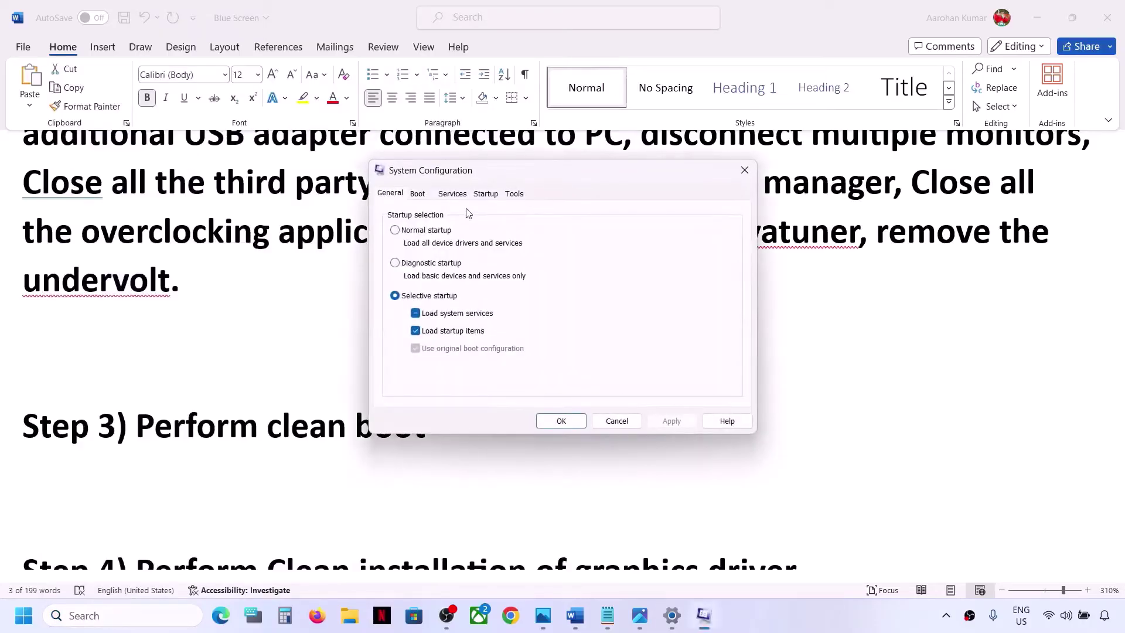
left_click(456, 198)
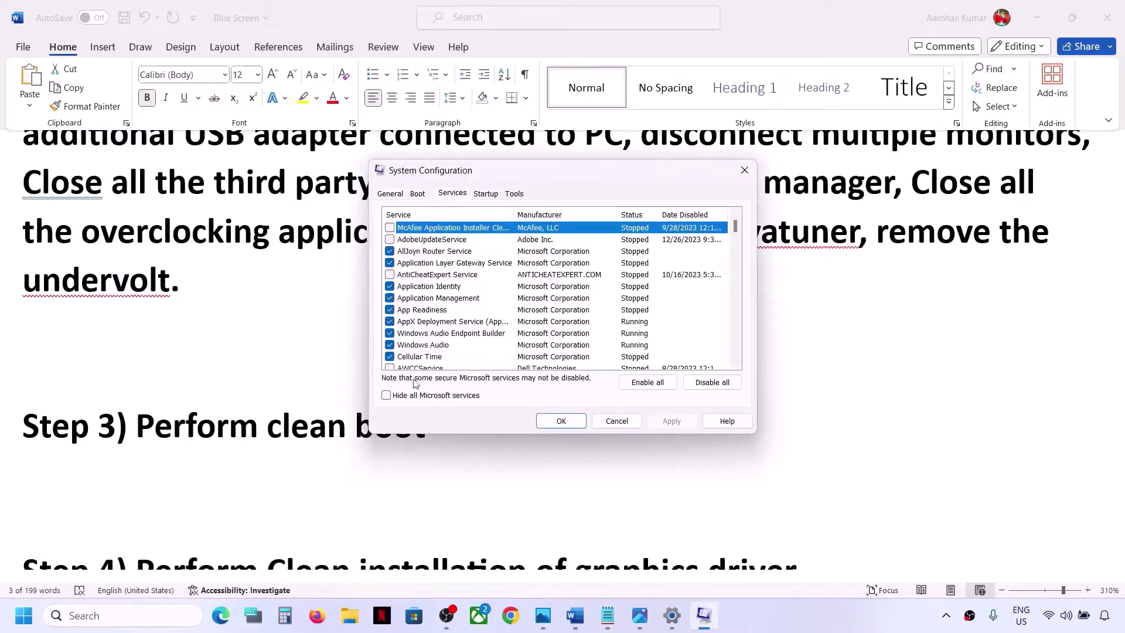
Hide all Microsoft services in the services list and confirm the System Configuration dialog
left_click(390, 396)
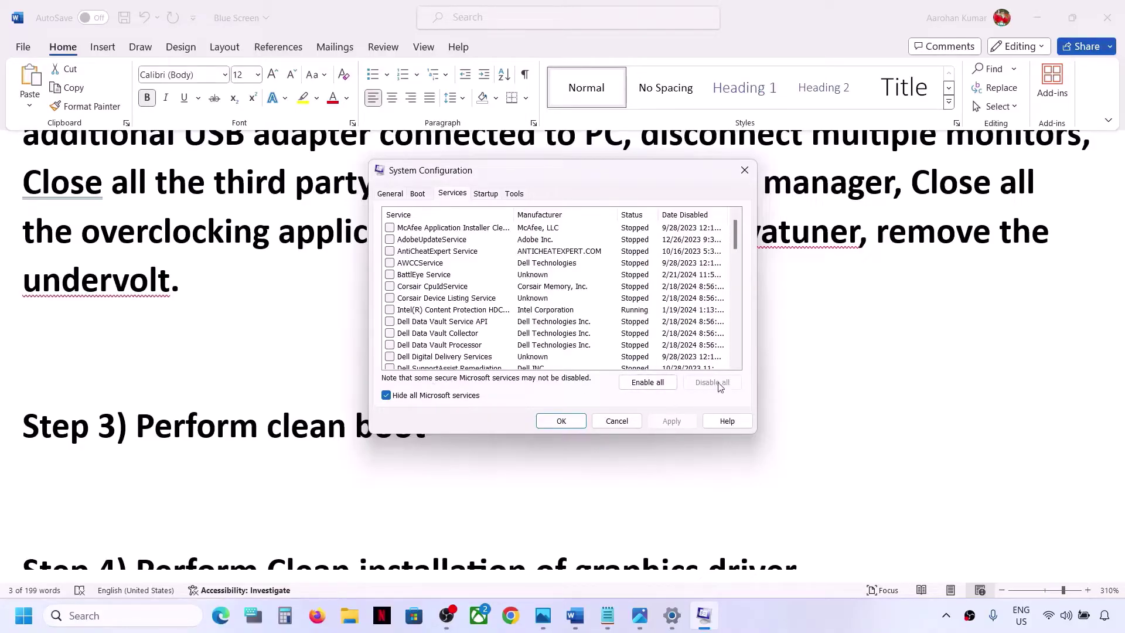
left_click(562, 422)
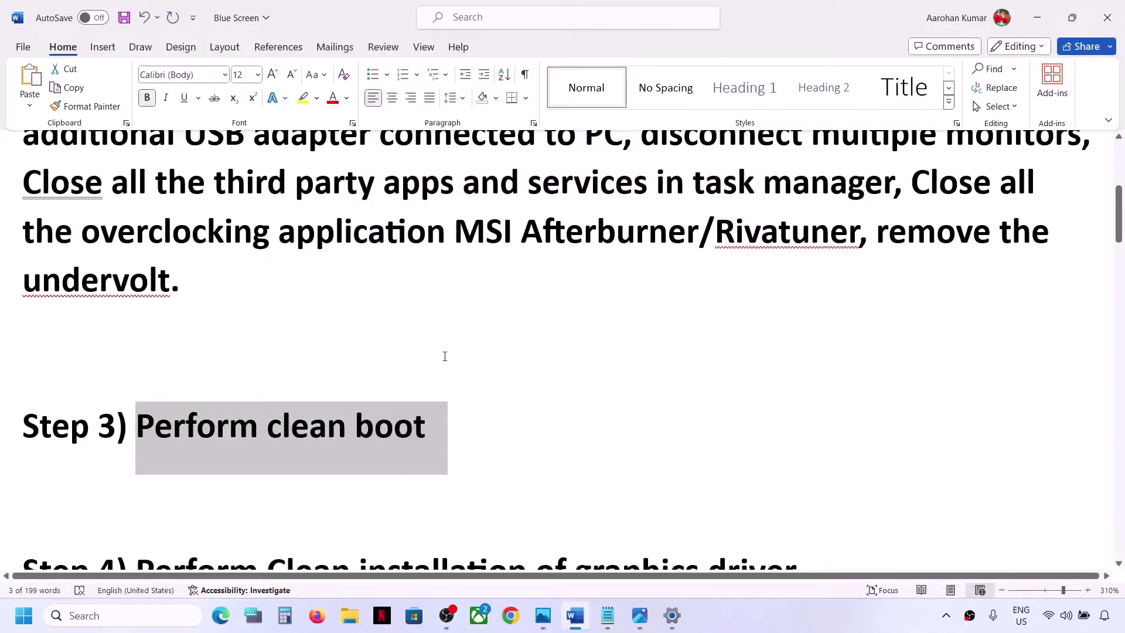
Highlight Step 4's "Perform Clean installation of graphics driver" and the NVIDIA GeForce drivers link beneath it
scroll(444, 356, "down", 5)
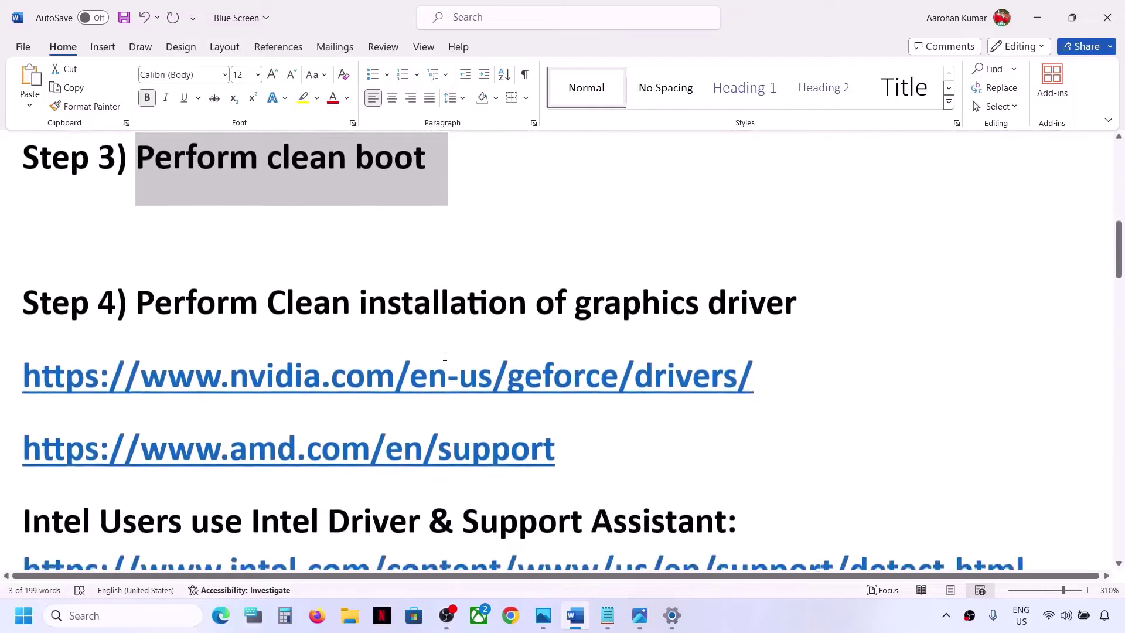
left_click_drag(136, 299, 795, 300)
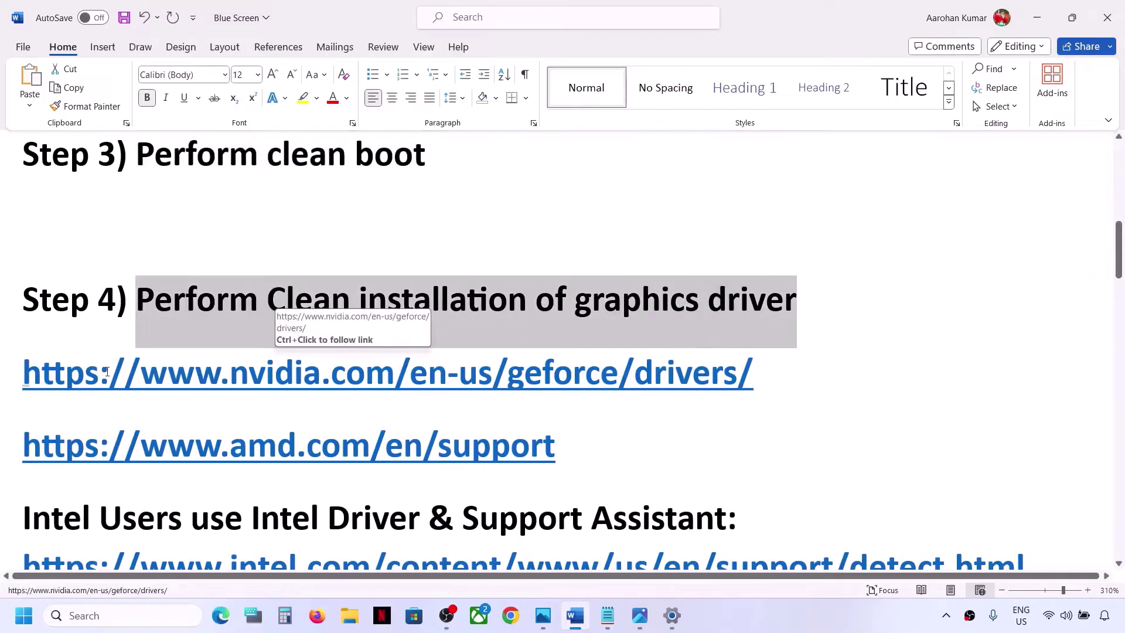
left_click_drag(101, 376, 561, 375)
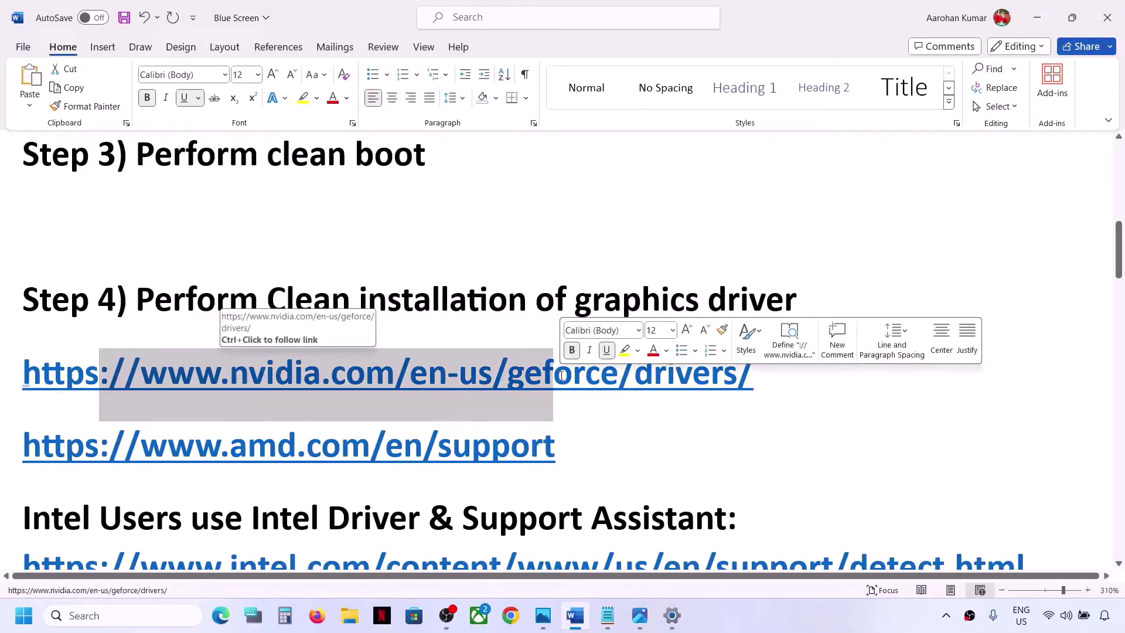
left_click(615, 381)
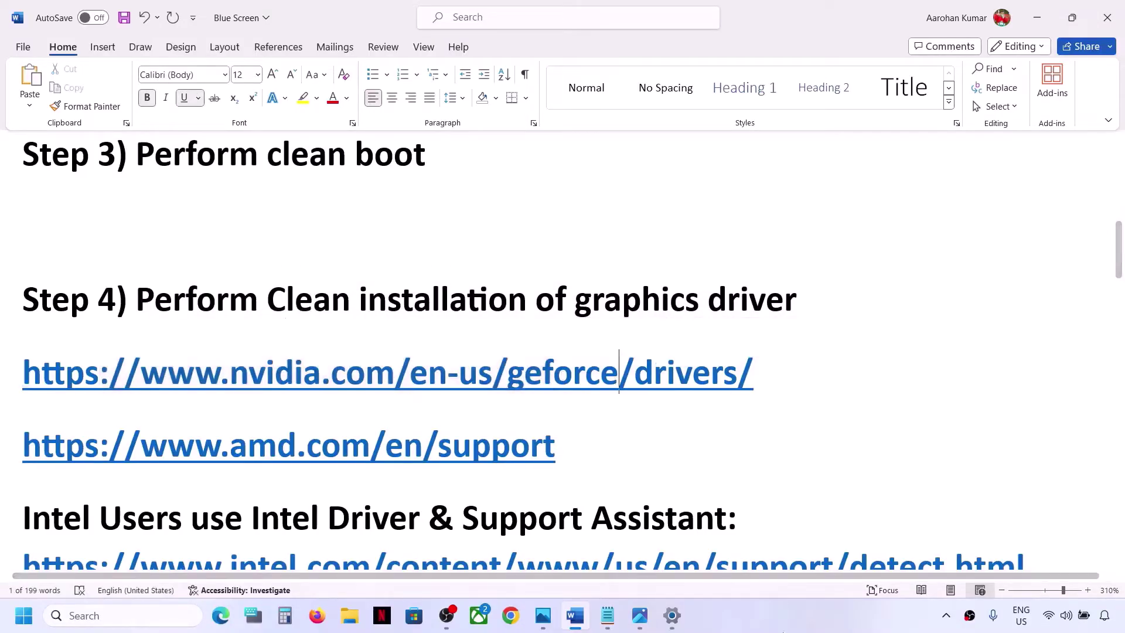
left_click(768, 624)
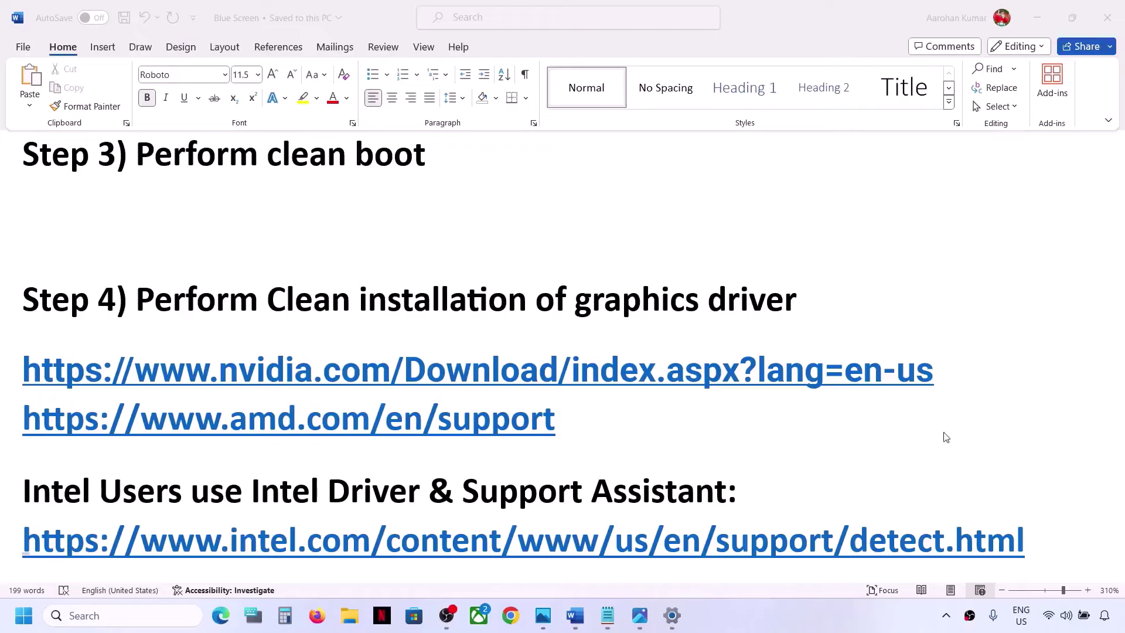
left_click(941, 377)
left_click_drag(944, 374, 86, 380)
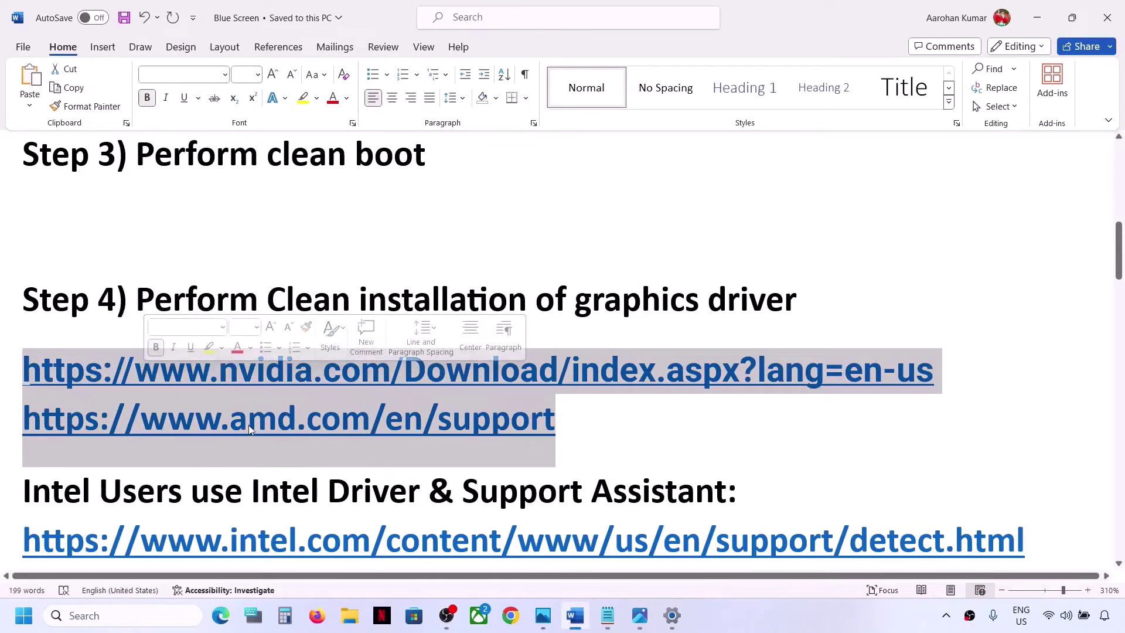
left_click(491, 421)
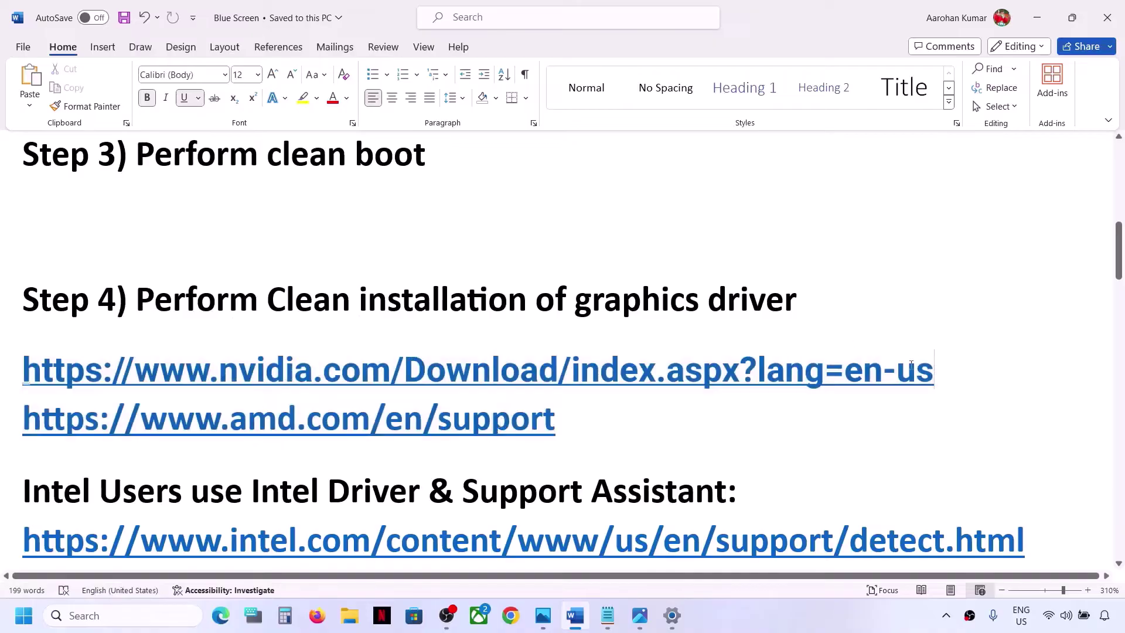
left_click_drag(911, 364, 227, 378)
key("ctrl+c")
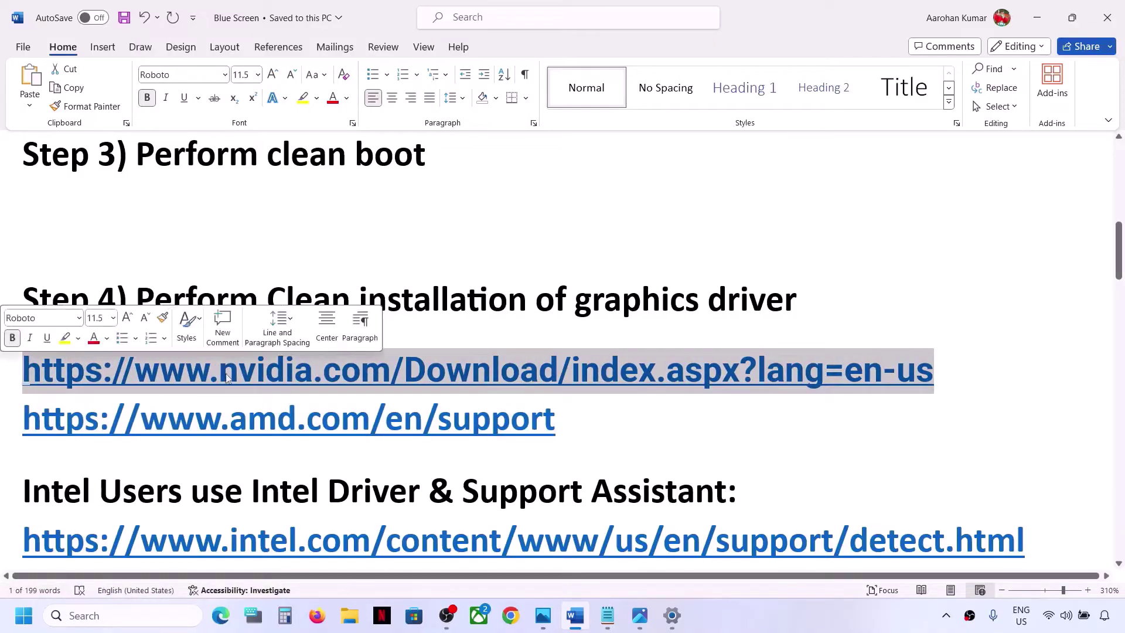
left_click(510, 615)
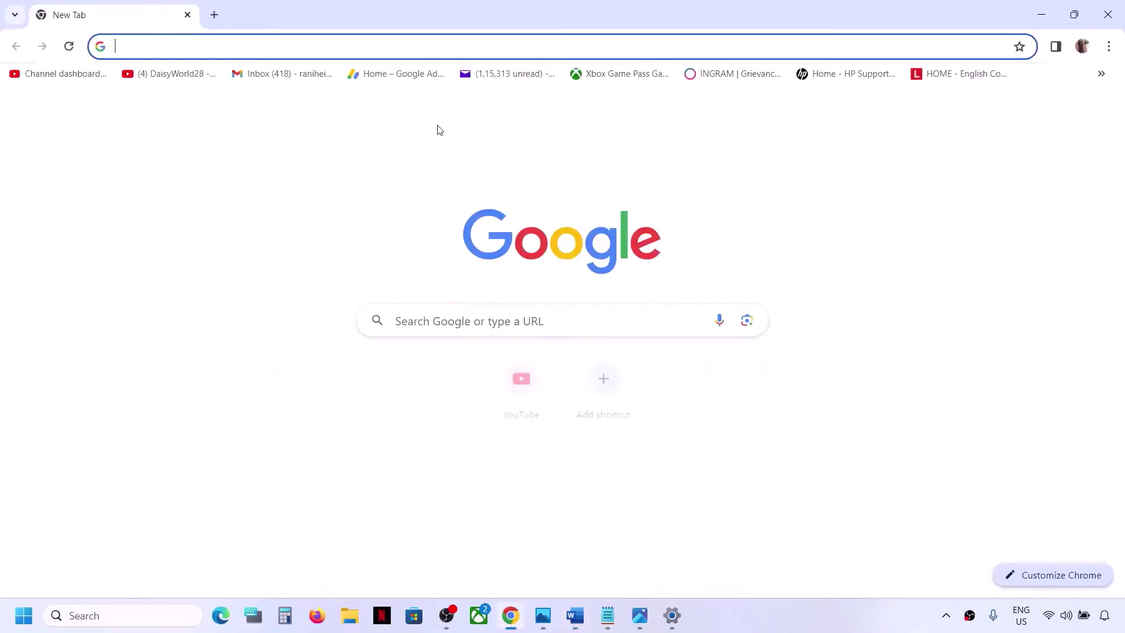
key("ctrl+v")
key("Return")
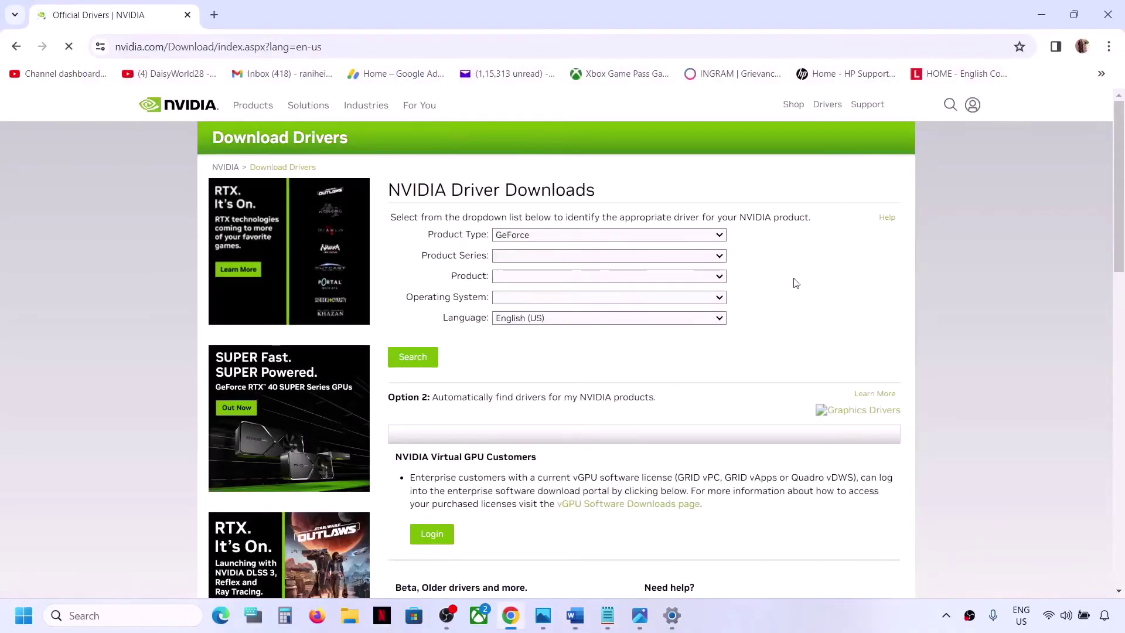
Search for the Game Ready Driver for GeForce, GeForce RTX 30 Series (Notebooks), GeForce RTX 3050 Laptop GPU on Windows 11
left_click(584, 237)
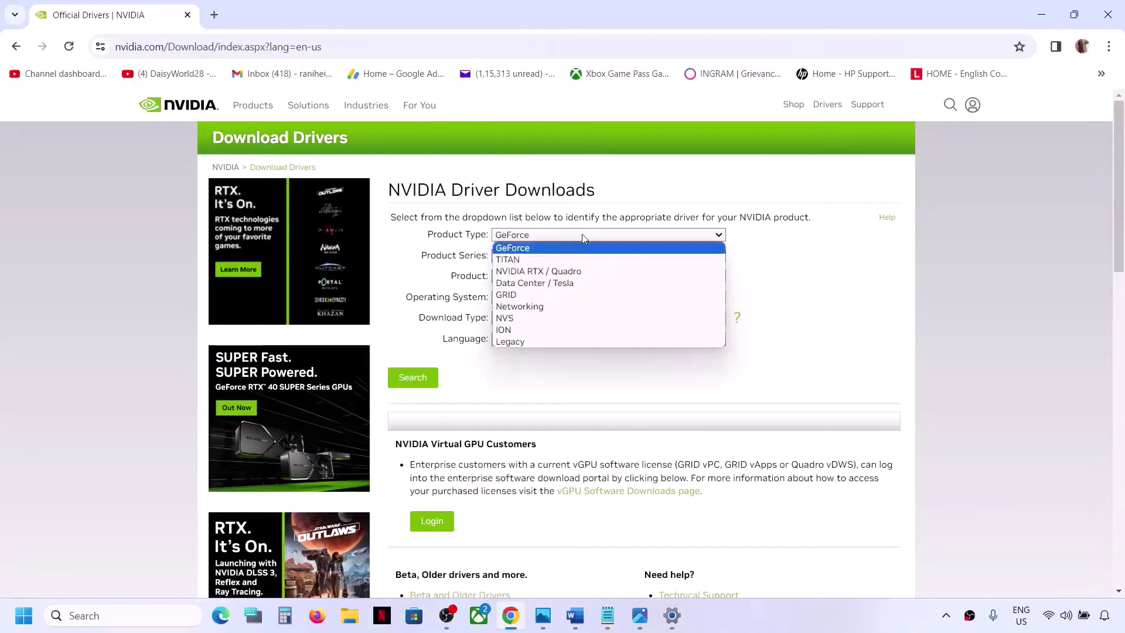
left_click(523, 251)
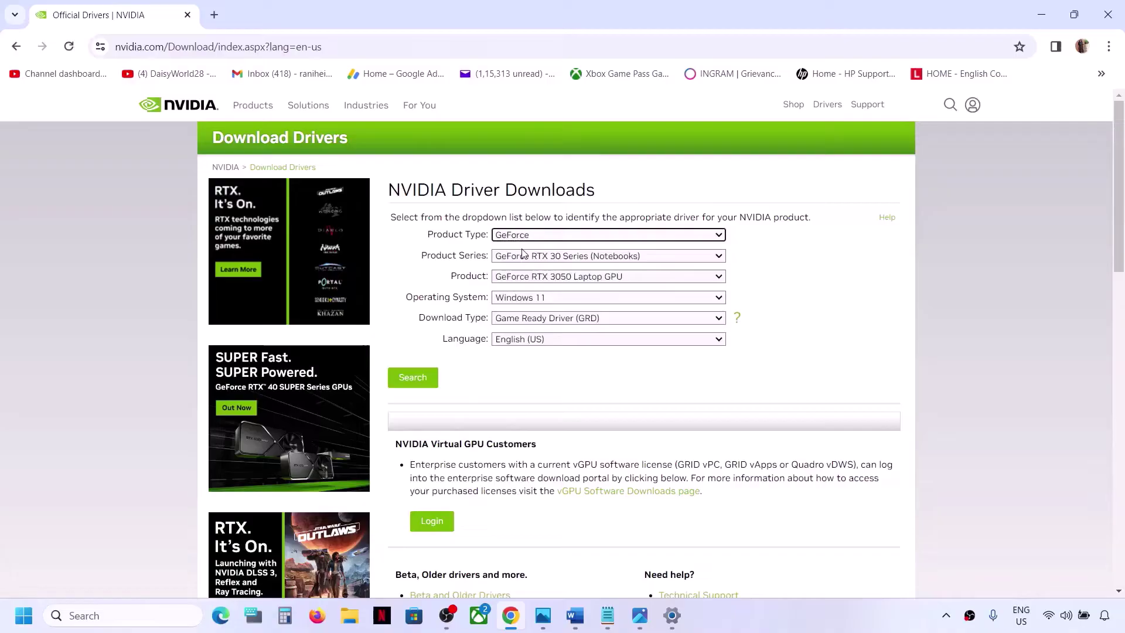
left_click(571, 258)
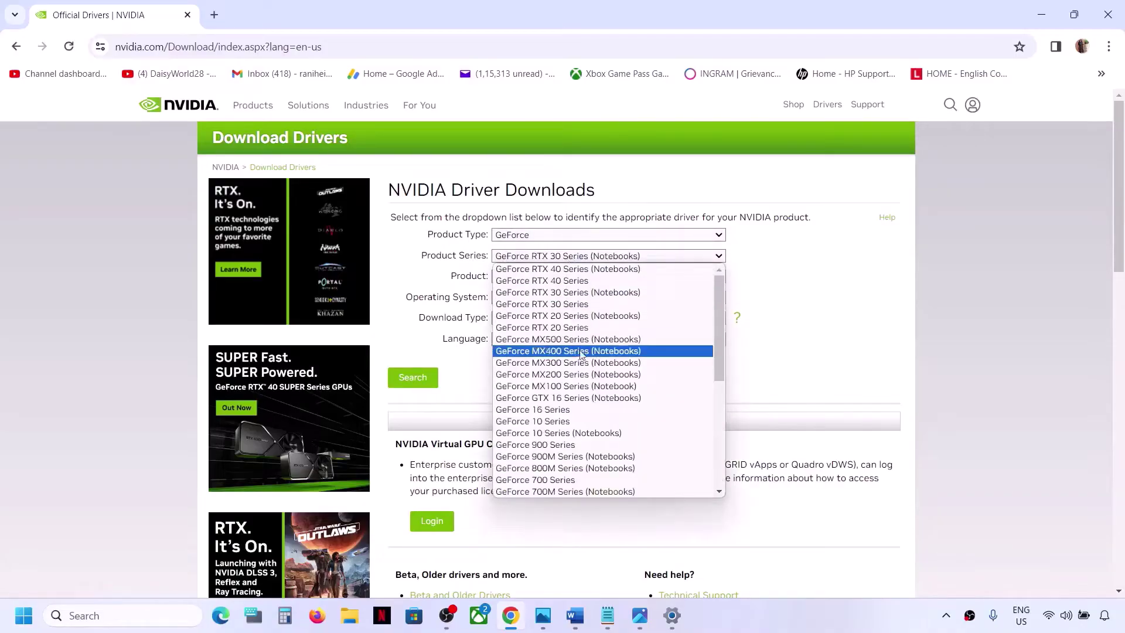
left_click(614, 292)
left_click(593, 278)
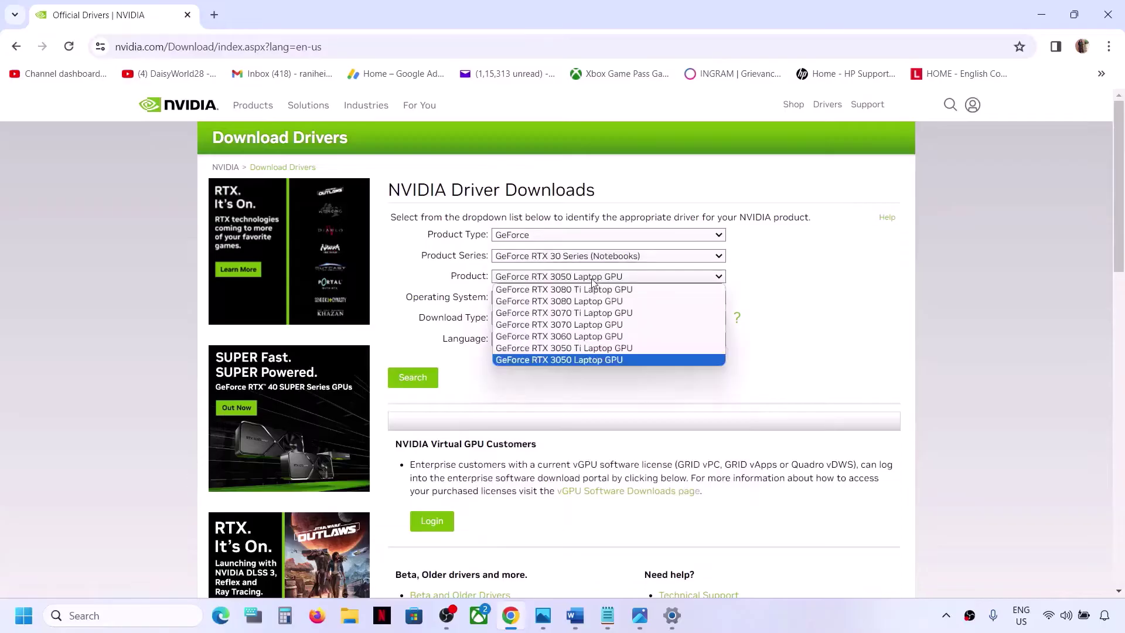
left_click(575, 358)
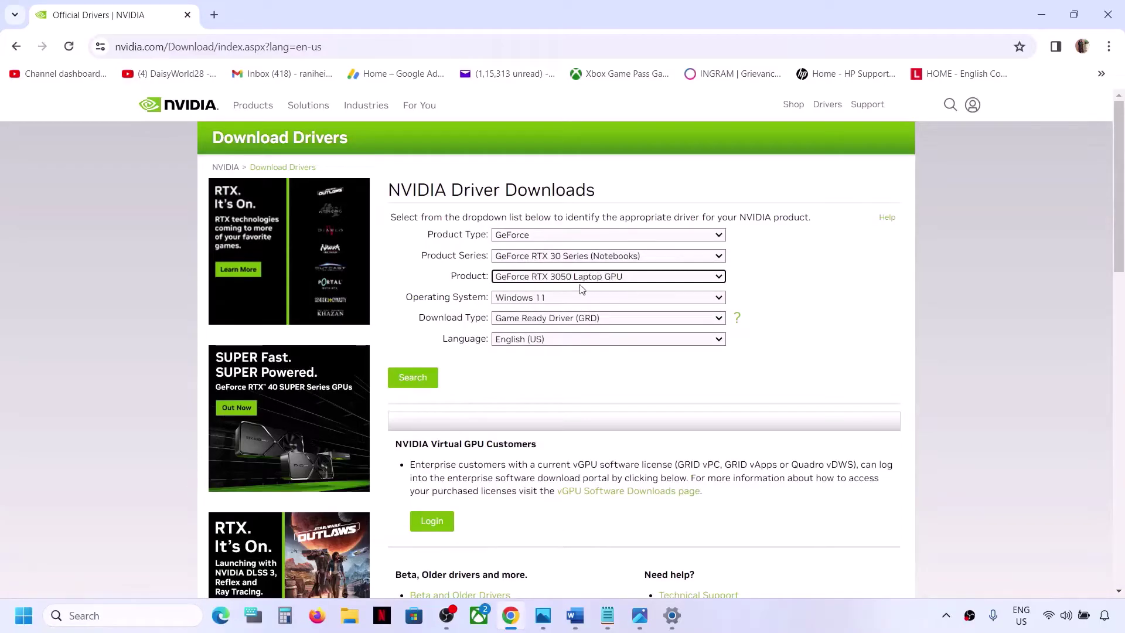
left_click(565, 298)
left_click(552, 323)
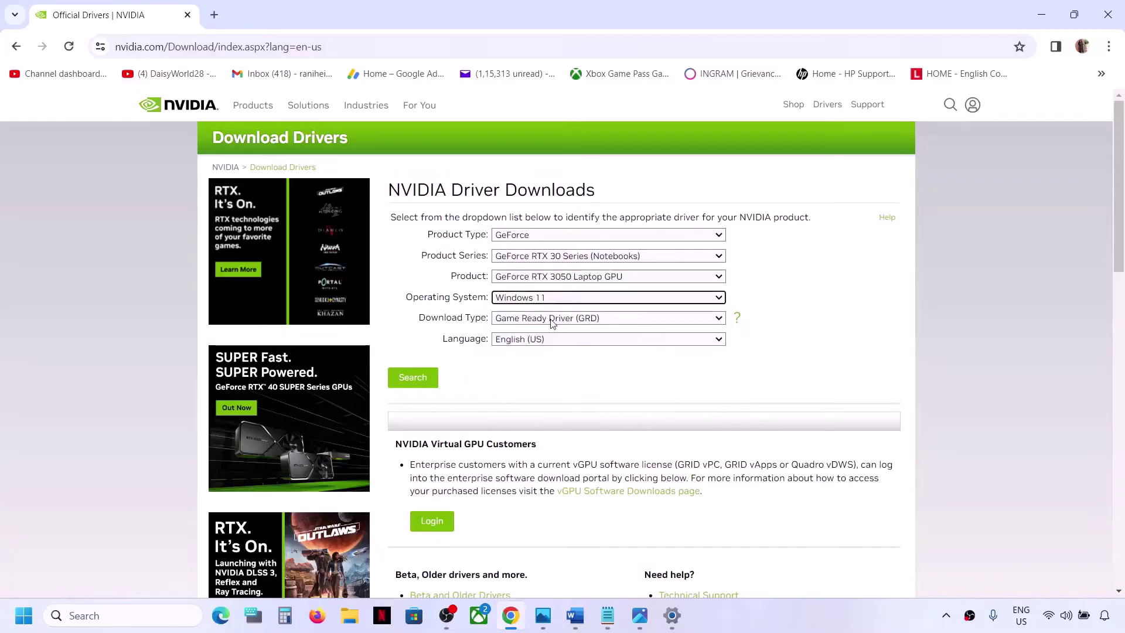
left_click(435, 375)
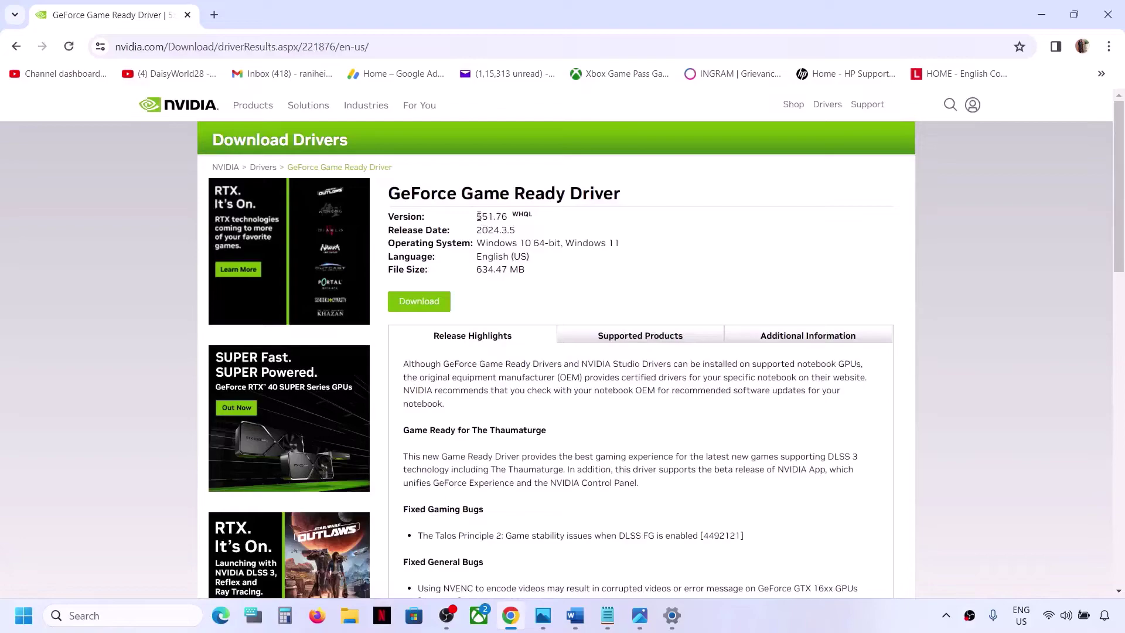
Highlight the driver's version number and download the GeForce Game Ready Driver 551.76
left_click_drag(478, 216, 516, 213)
left_click(613, 241)
left_click(413, 308)
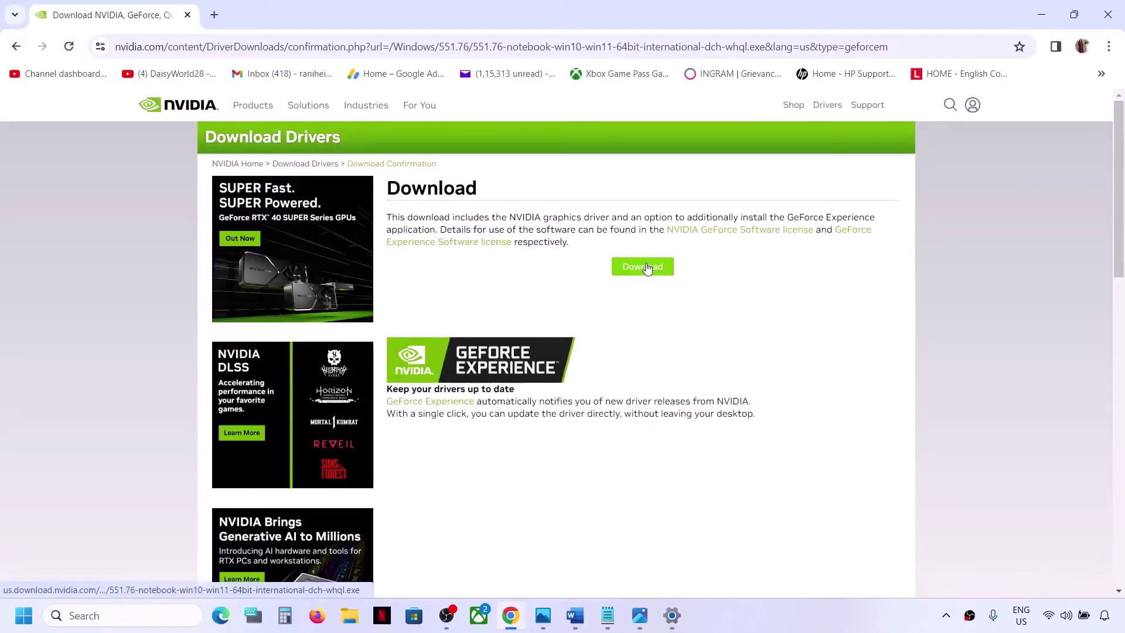
left_click(647, 268)
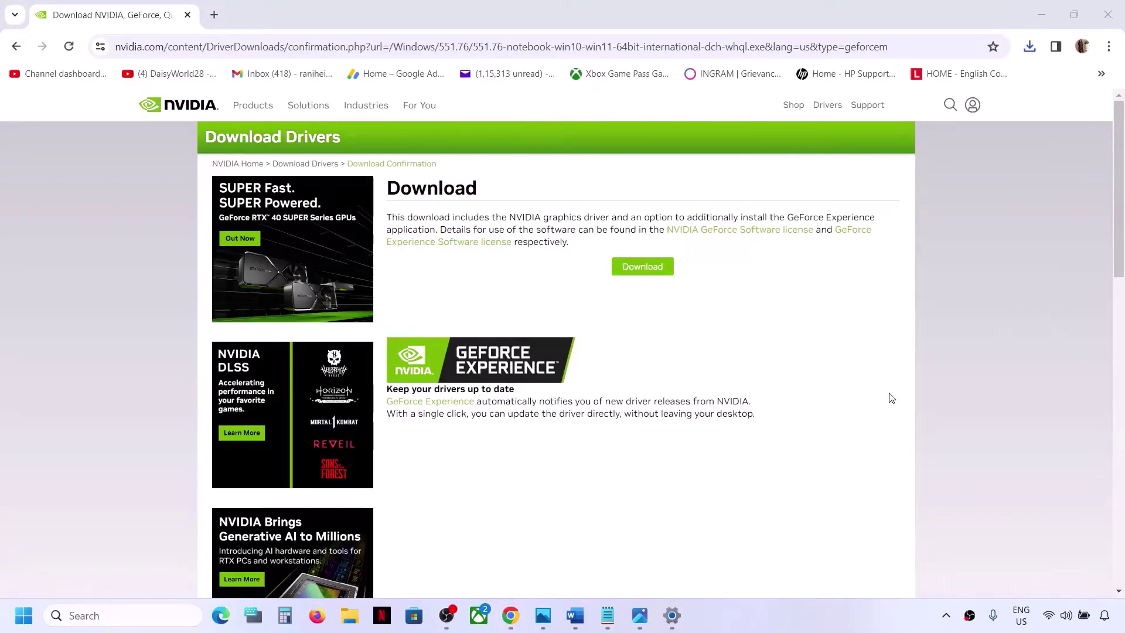
Run the downloaded 551.76 installer with the default extraction path and accept the license for NVIDIA Graphics Driver and GeForce Experience
left_click(1029, 47)
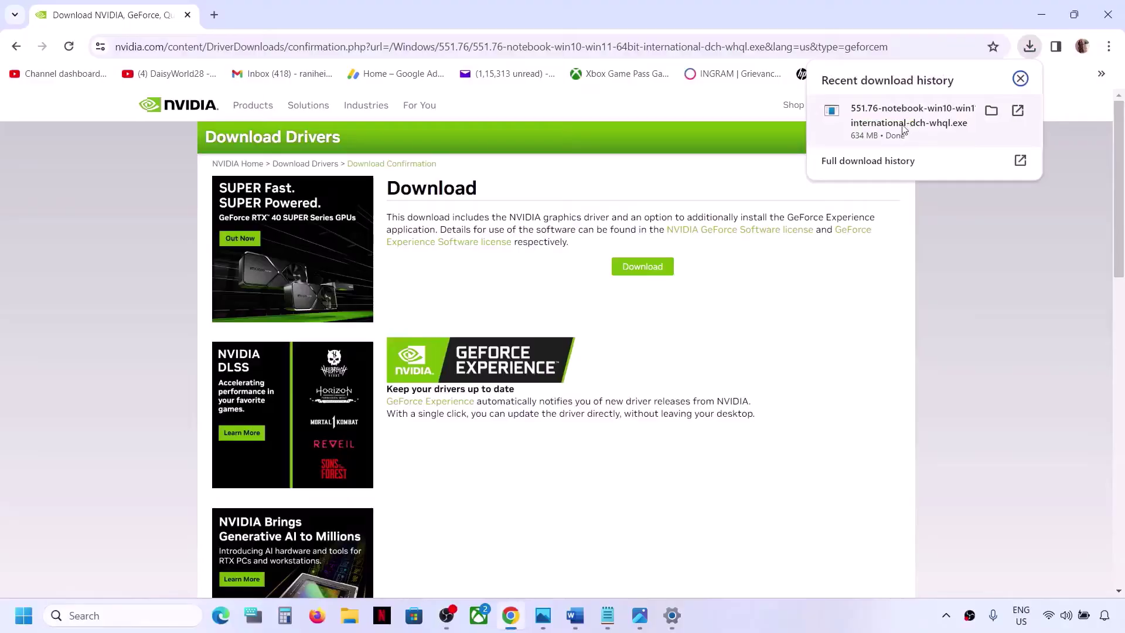
left_click(903, 126)
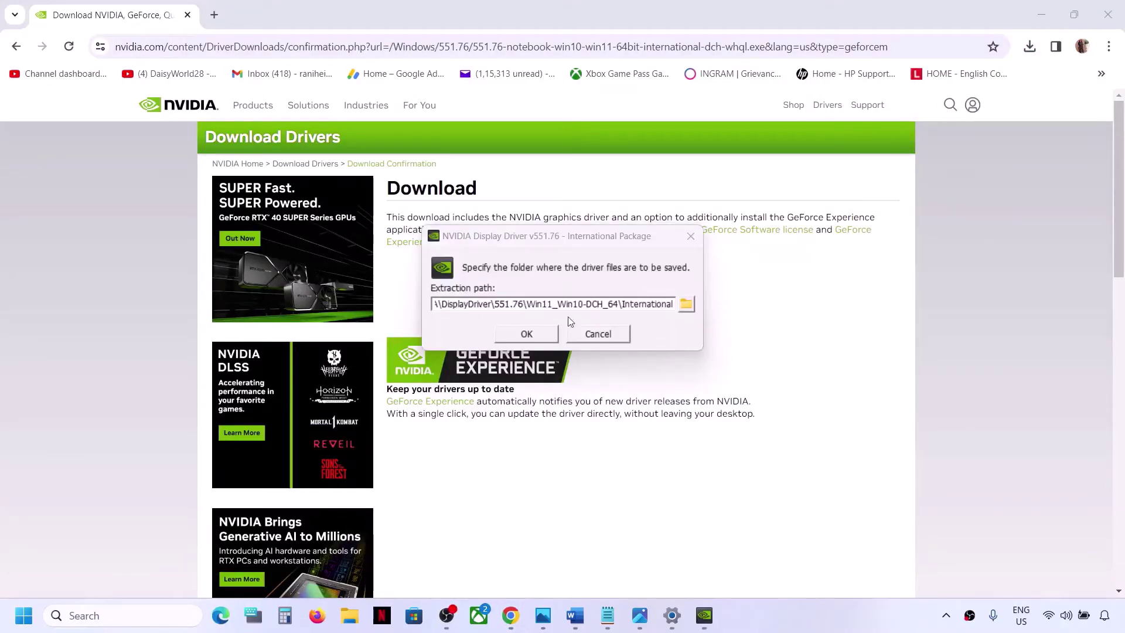
left_click(519, 334)
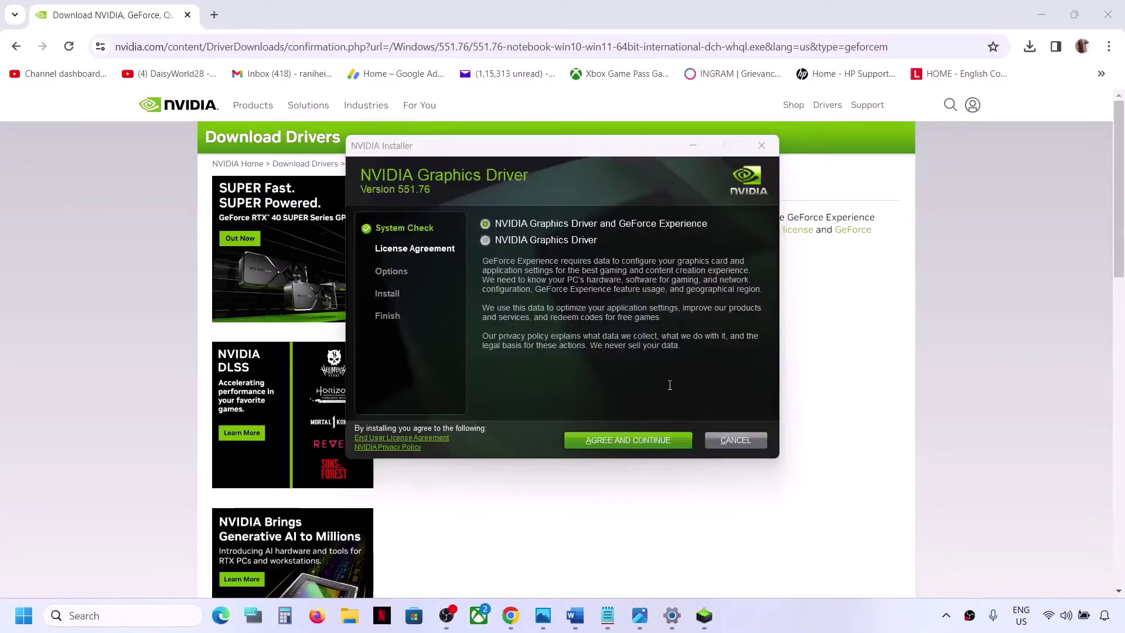
left_click(633, 440)
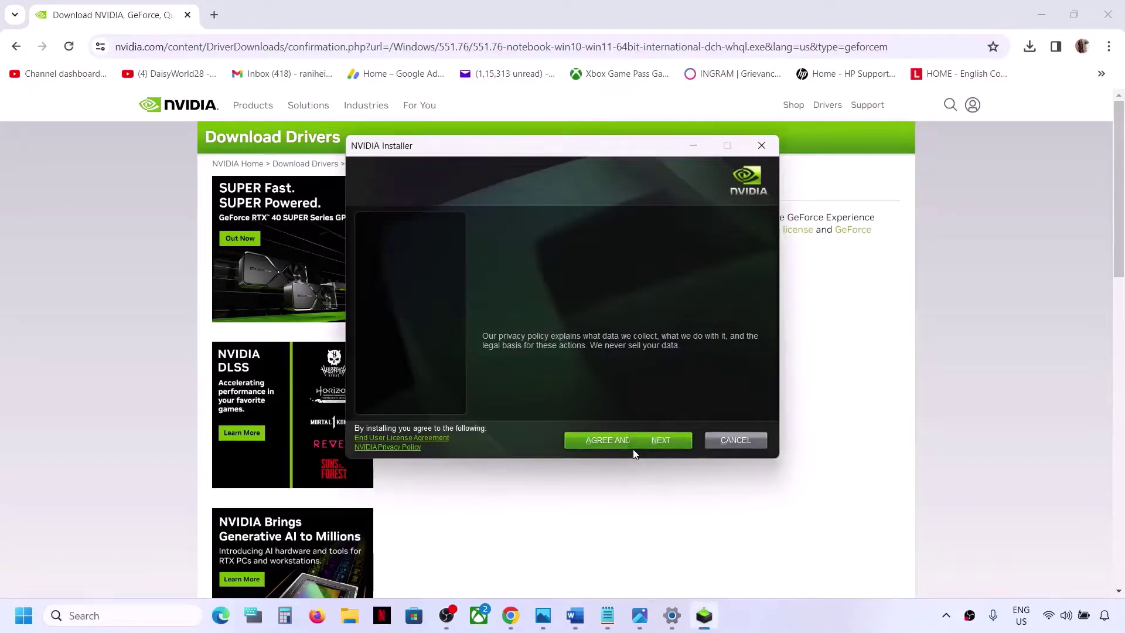
Start a Custom (Advanced) driver installation with "Perform a clean installation" enabled
left_click(485, 308)
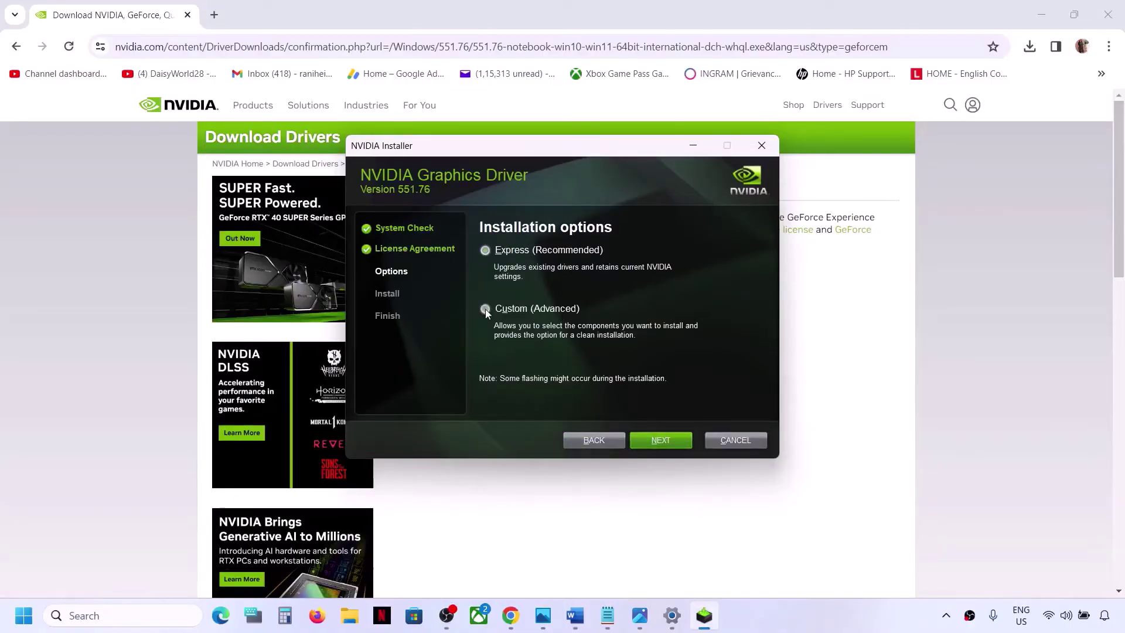
left_click(654, 437)
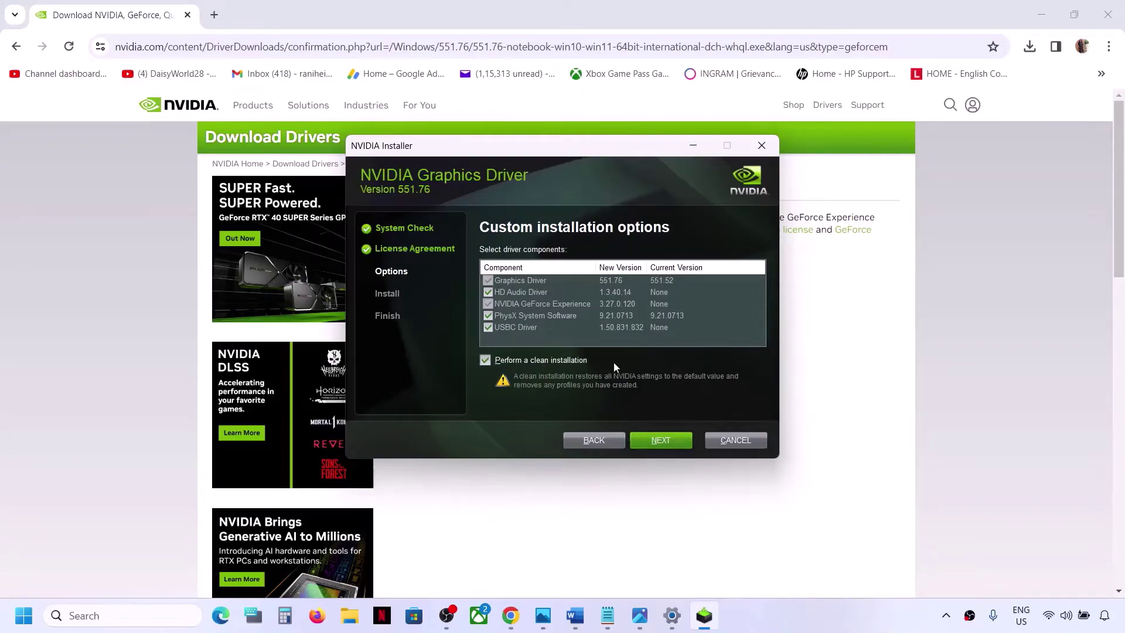
left_click(660, 448)
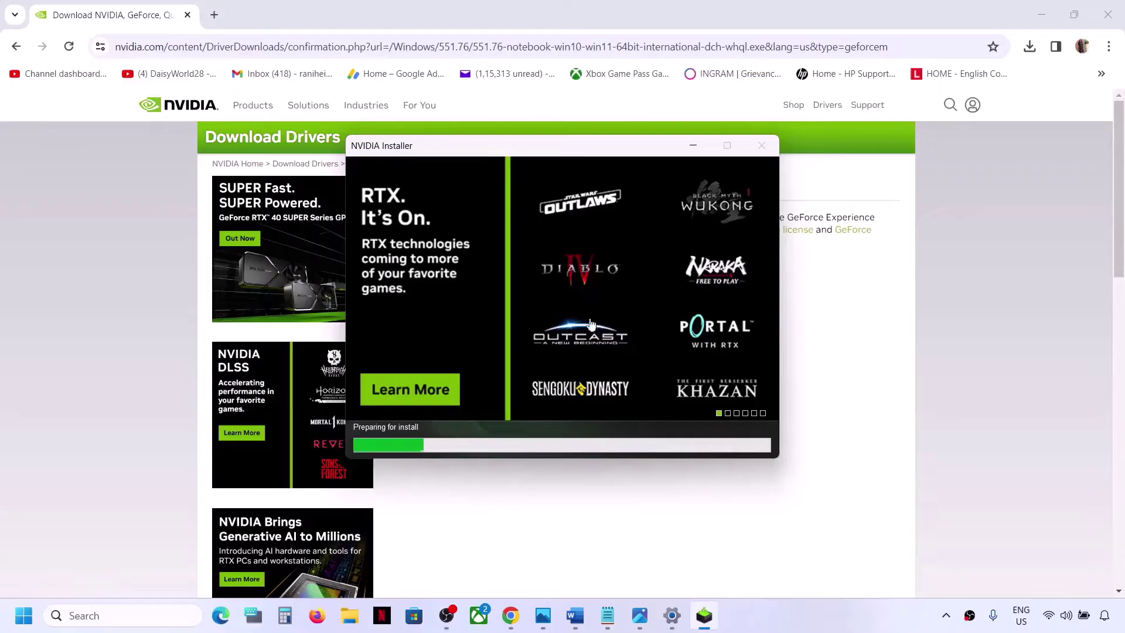
Show where the Windows Restart option is in the power options, without restarting, and close them
key("super")
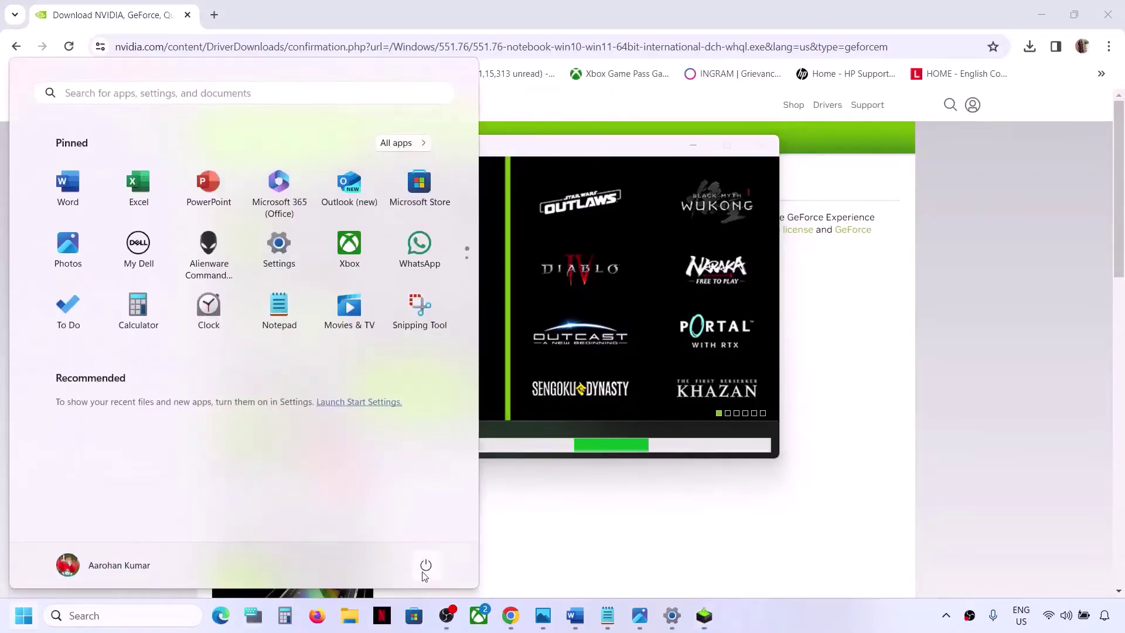
left_click(423, 569)
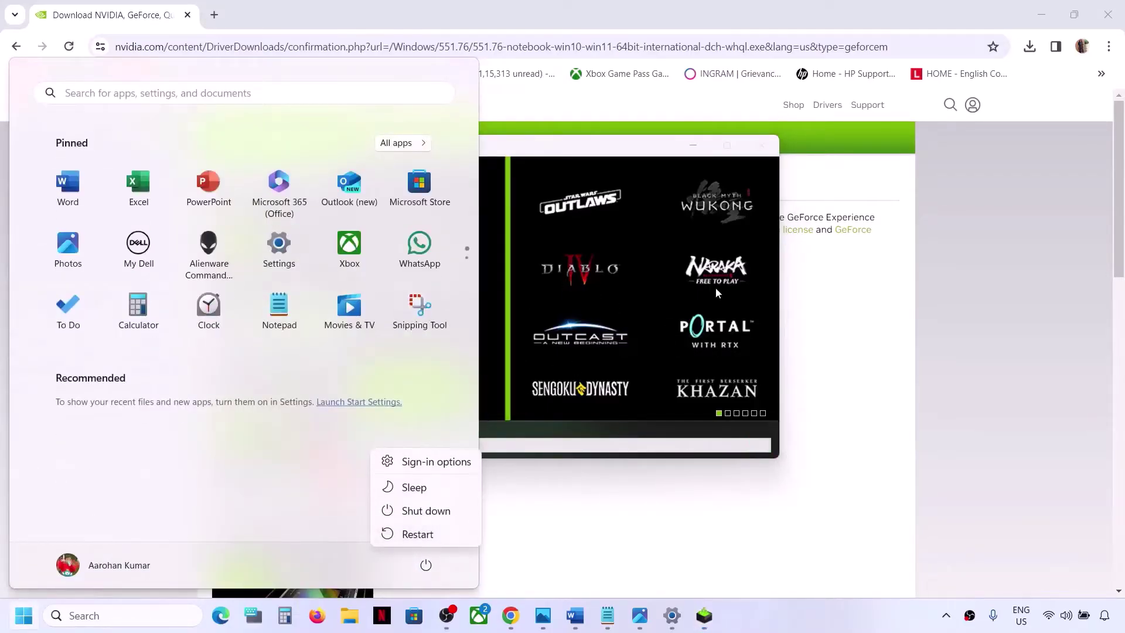
key("Escape")
left_click(662, 152)
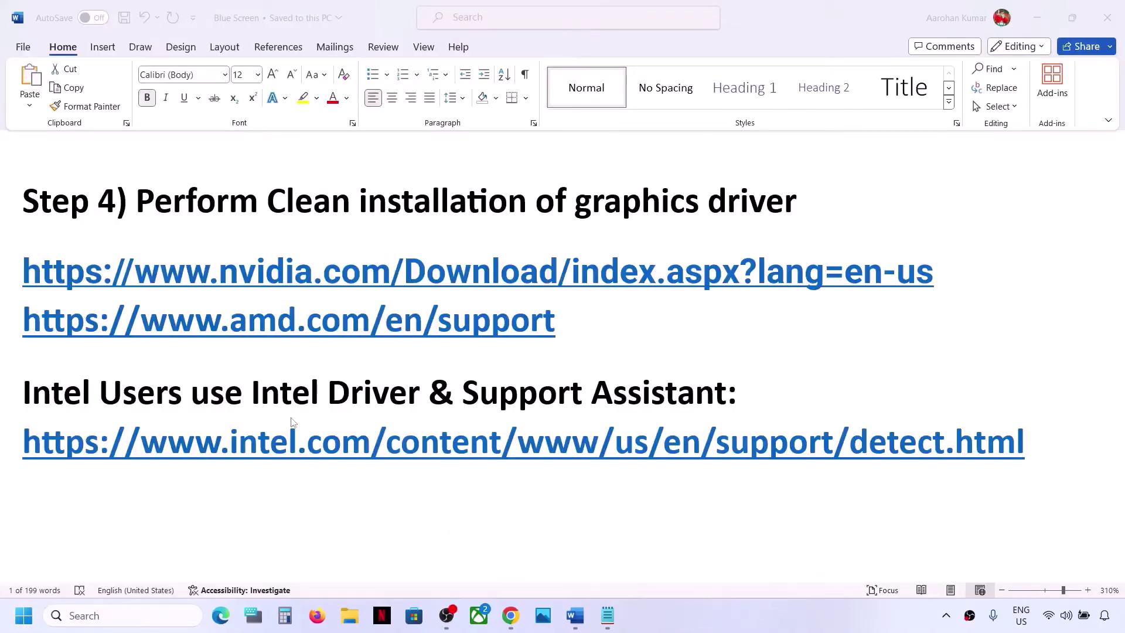
triple_click(1042, 451)
key("ctrl+c")
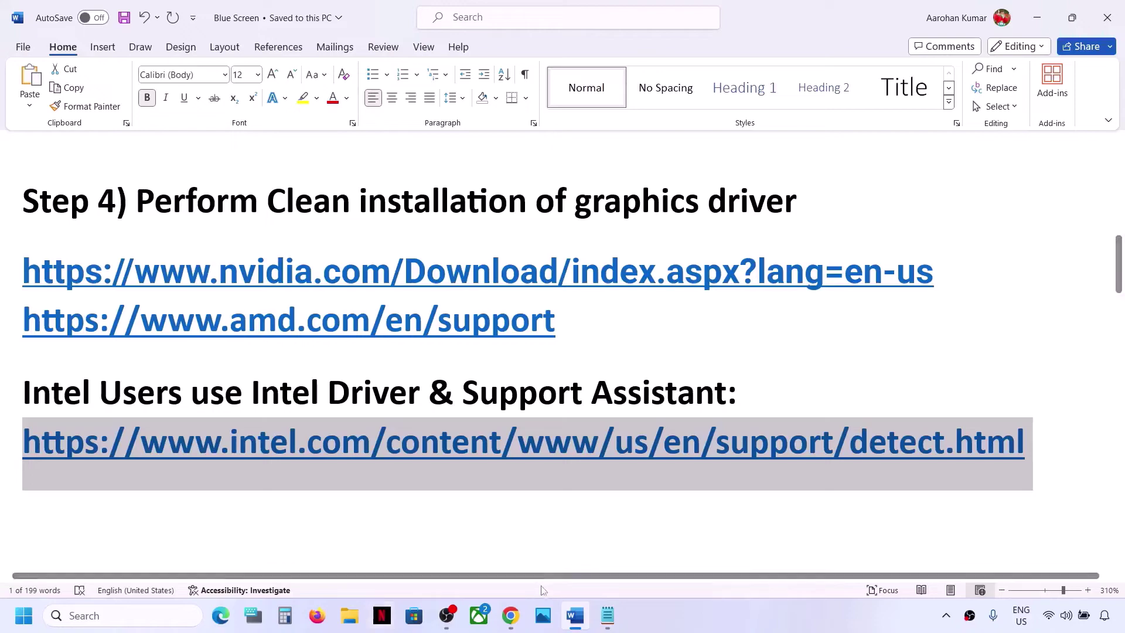
left_click(515, 621)
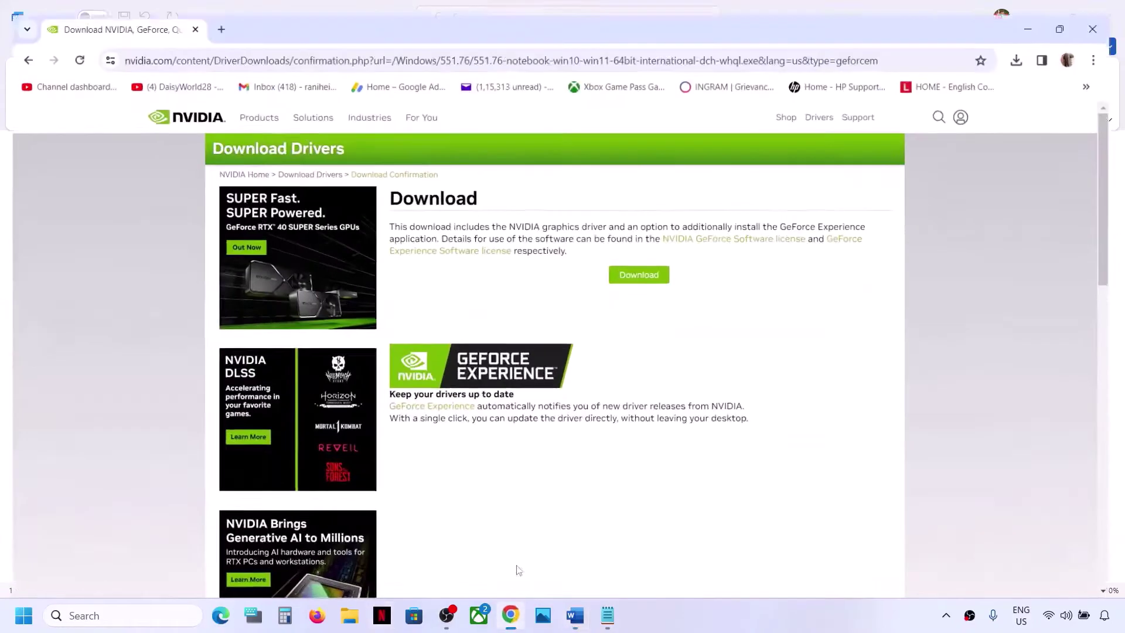
left_click(218, 15)
key("ctrl+v")
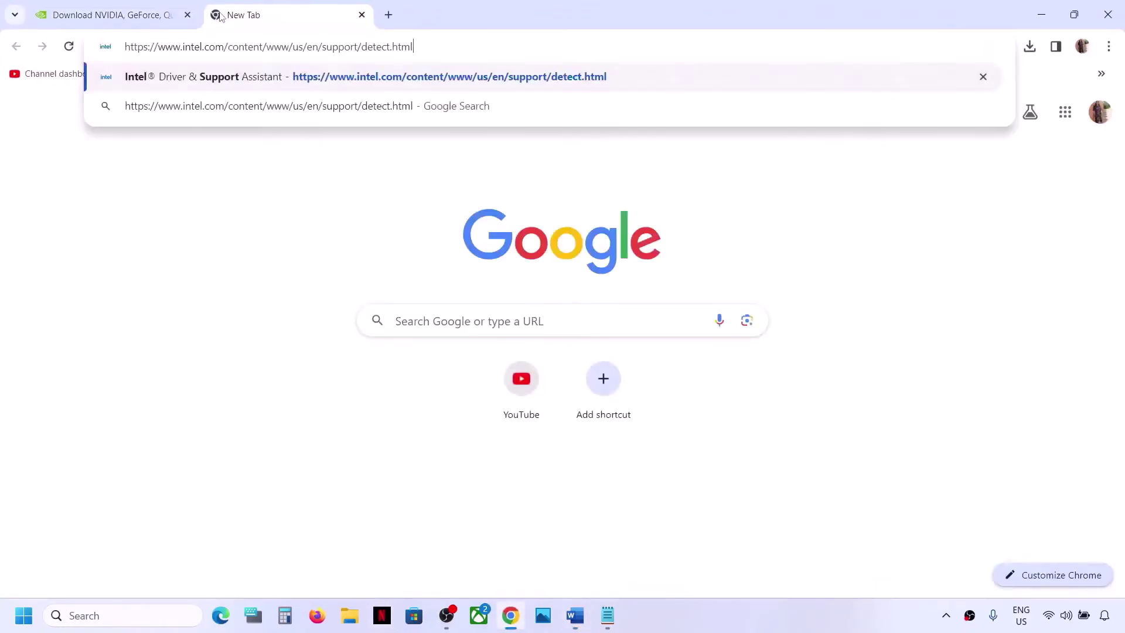
key("Return")
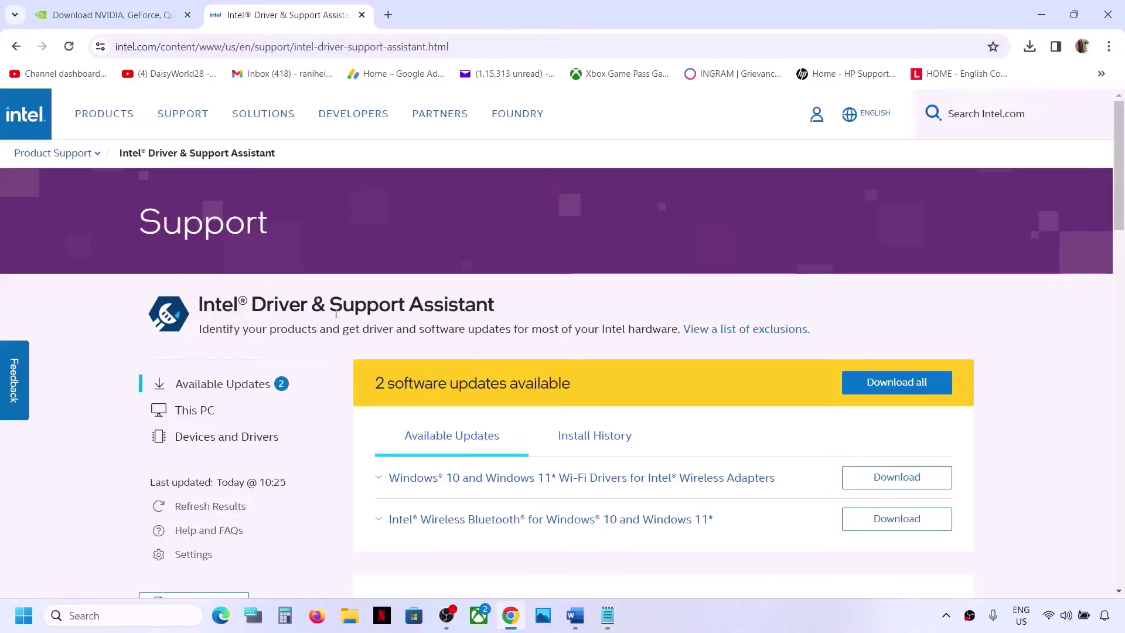
Download all available driver updates in Intel Driver & Support Assistant and start installing all of them
scroll(700, 359, "down", 2)
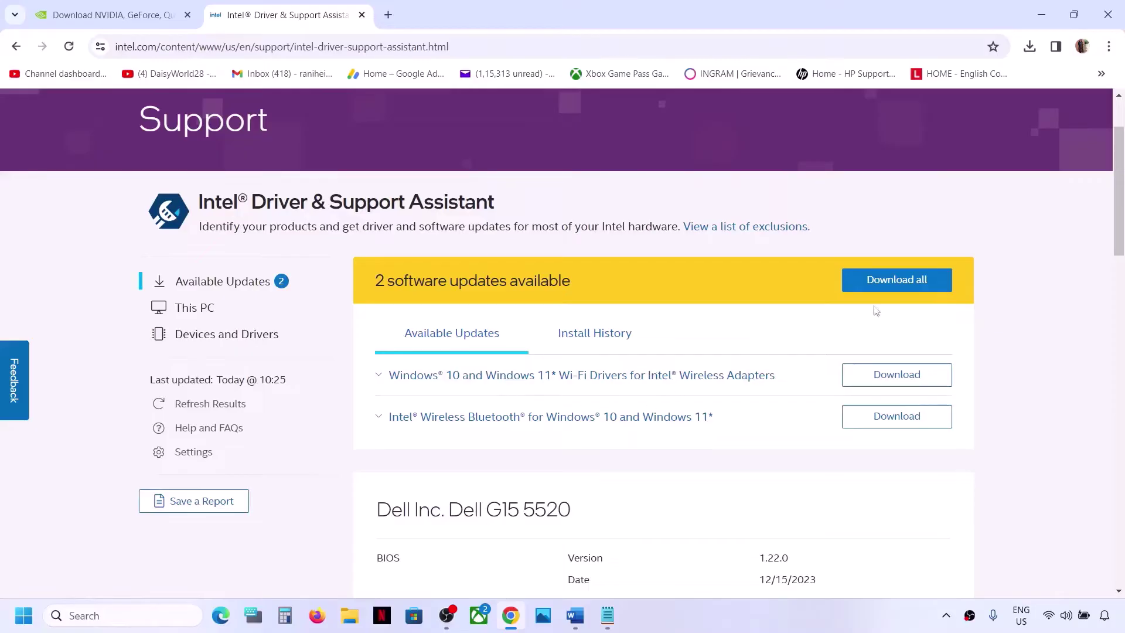
left_click(907, 285)
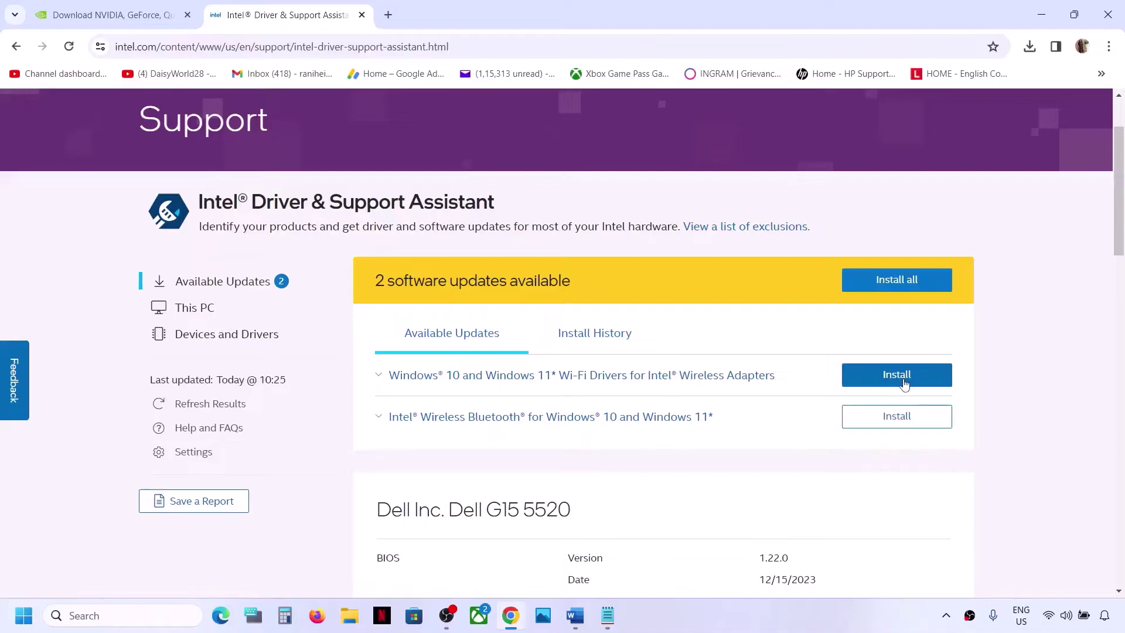
left_click(918, 287)
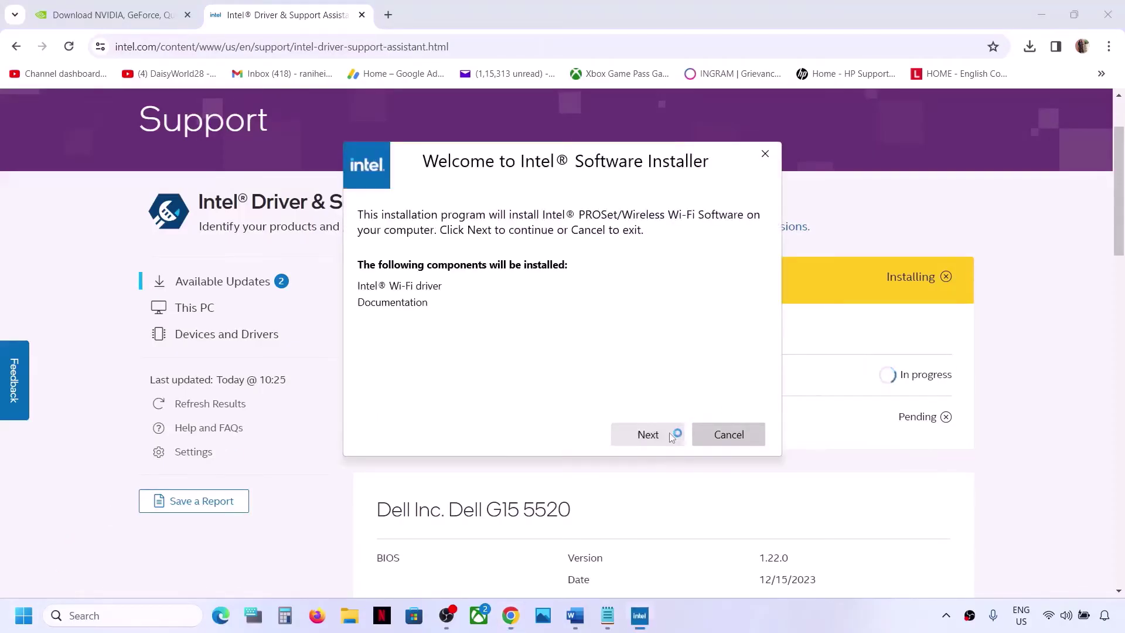
Accept the Intel license terms and install the PROSet/Wireless Wi-Fi Software
left_click(654, 439)
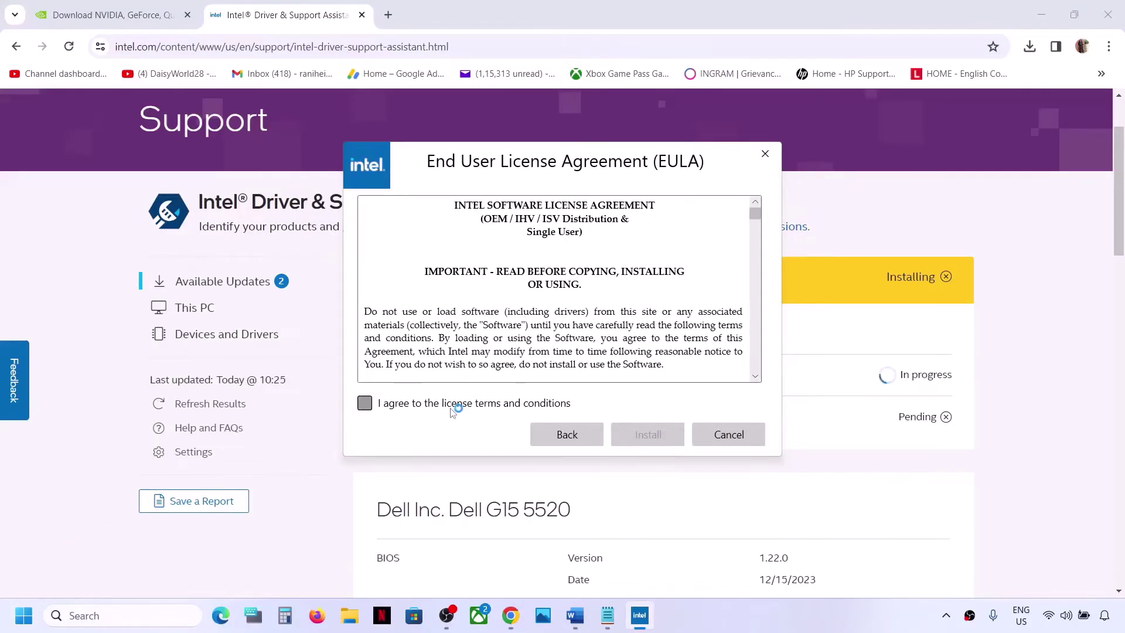
left_click(455, 407)
left_click(642, 434)
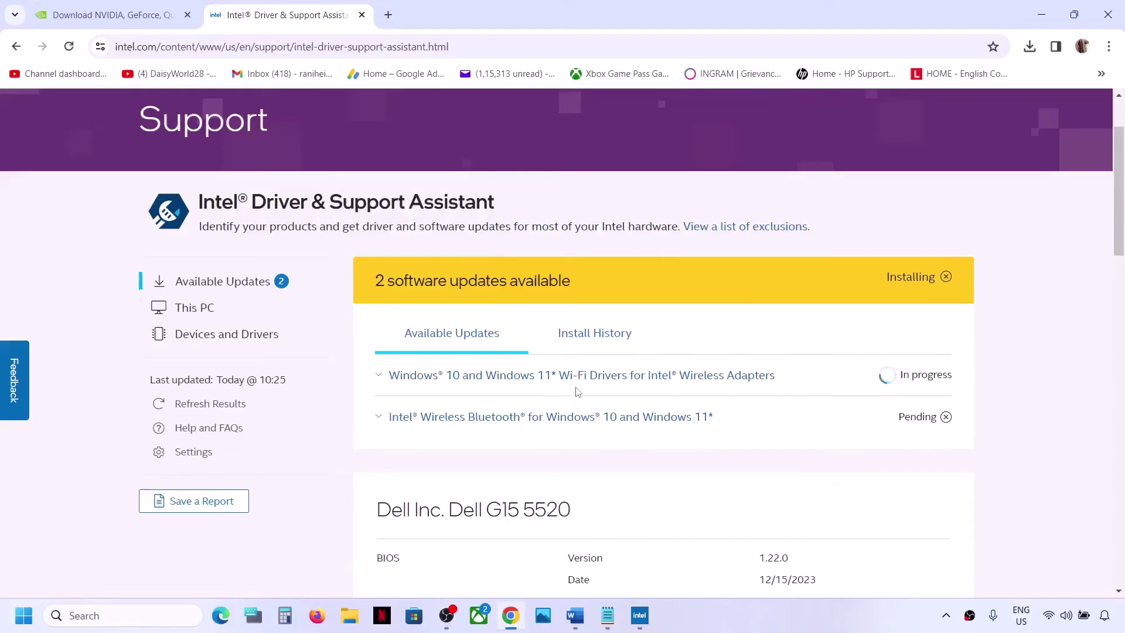
Show the Restart option in the Windows power options without restarting the computer
left_click(23, 615)
left_click(436, 566)
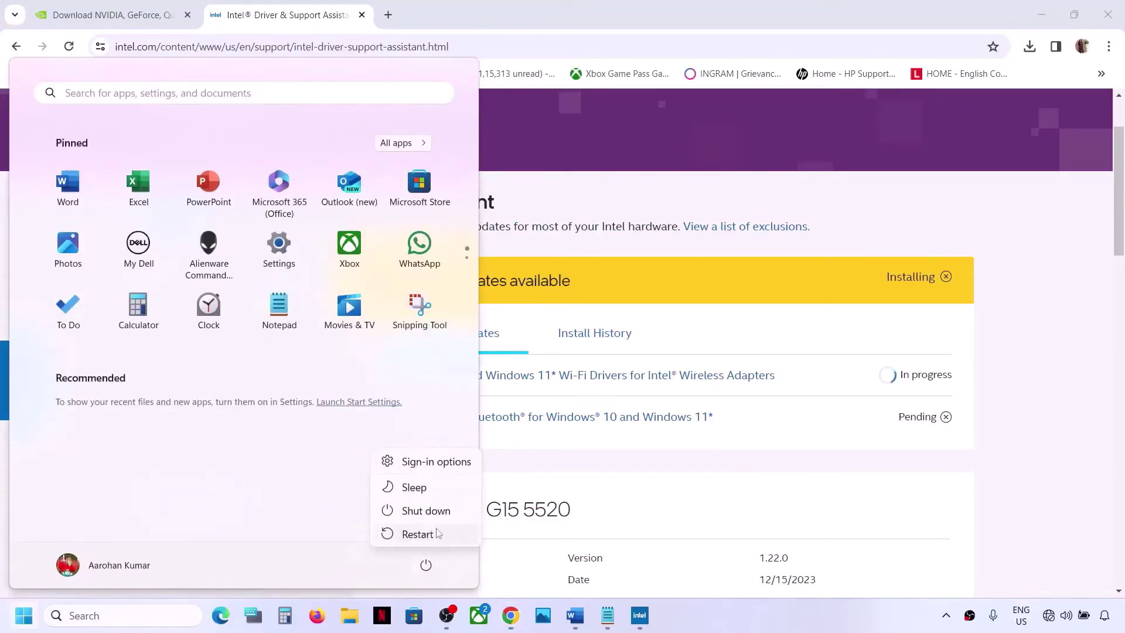
key("Escape")
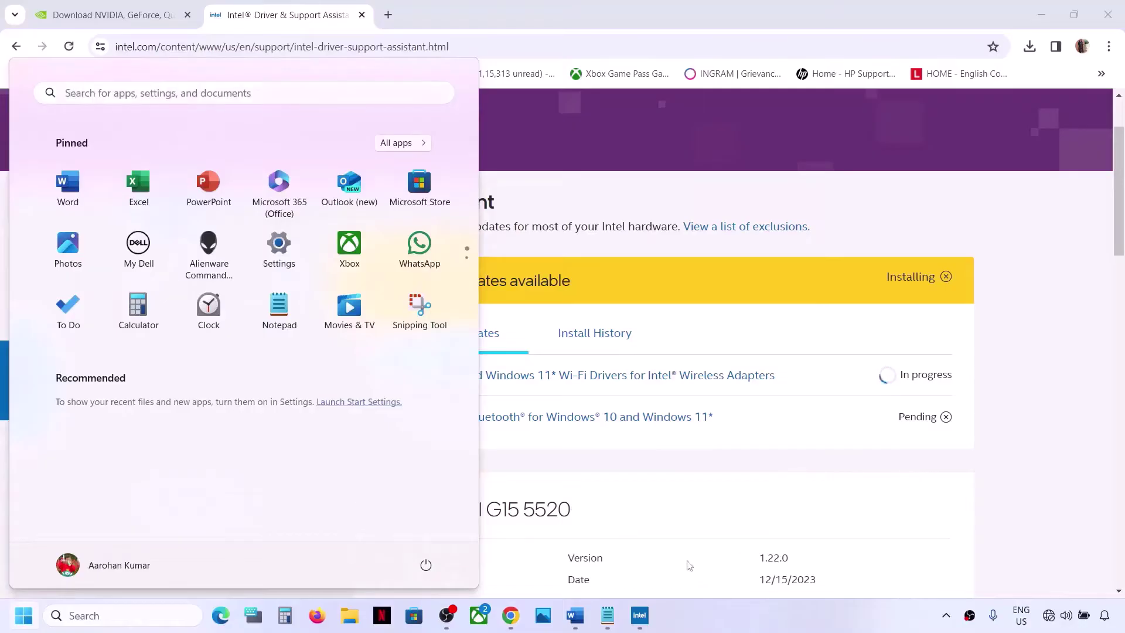
Switch to the Blue Screen document in Word and highlight the Step 5 heading "Run SFC & DISM Command"
left_click(581, 622)
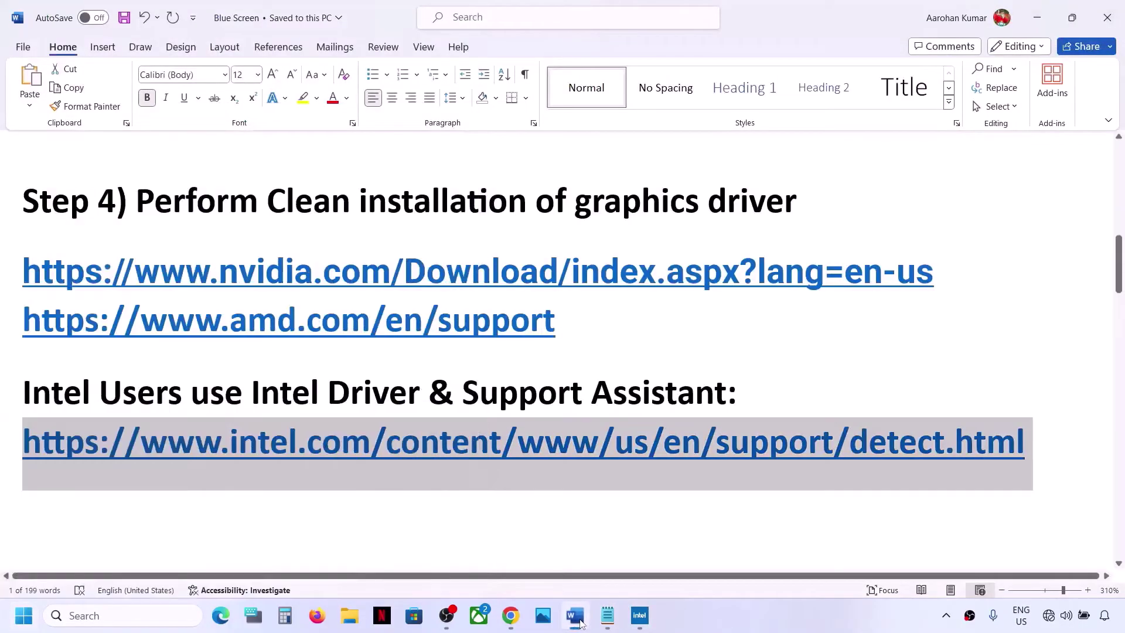
scroll(384, 391, "down", 5)
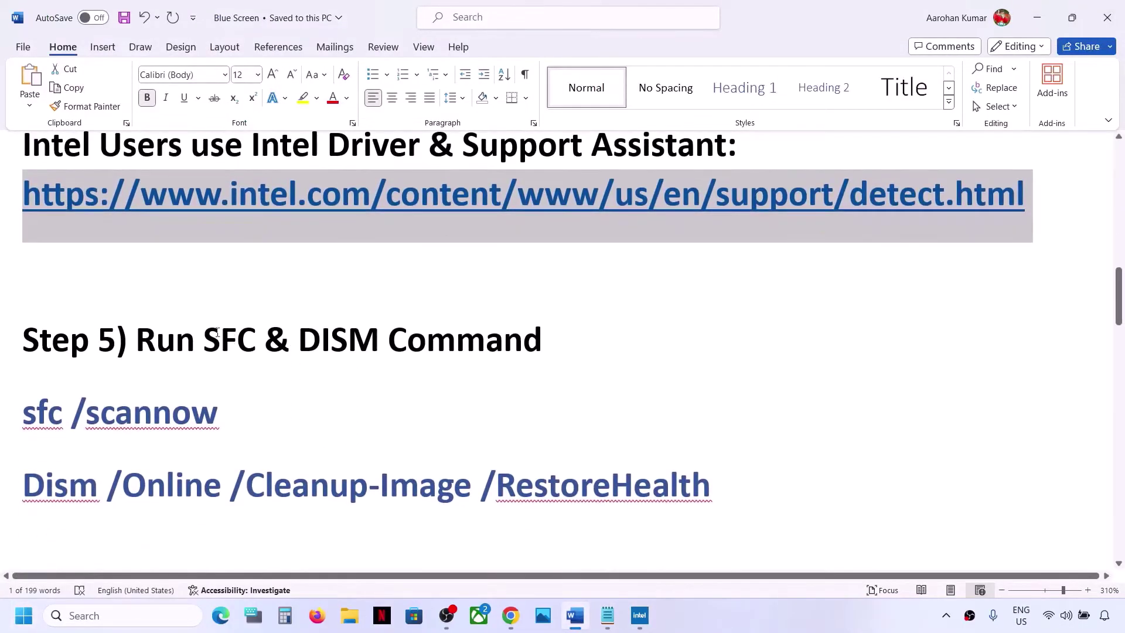
left_click_drag(153, 330, 545, 321)
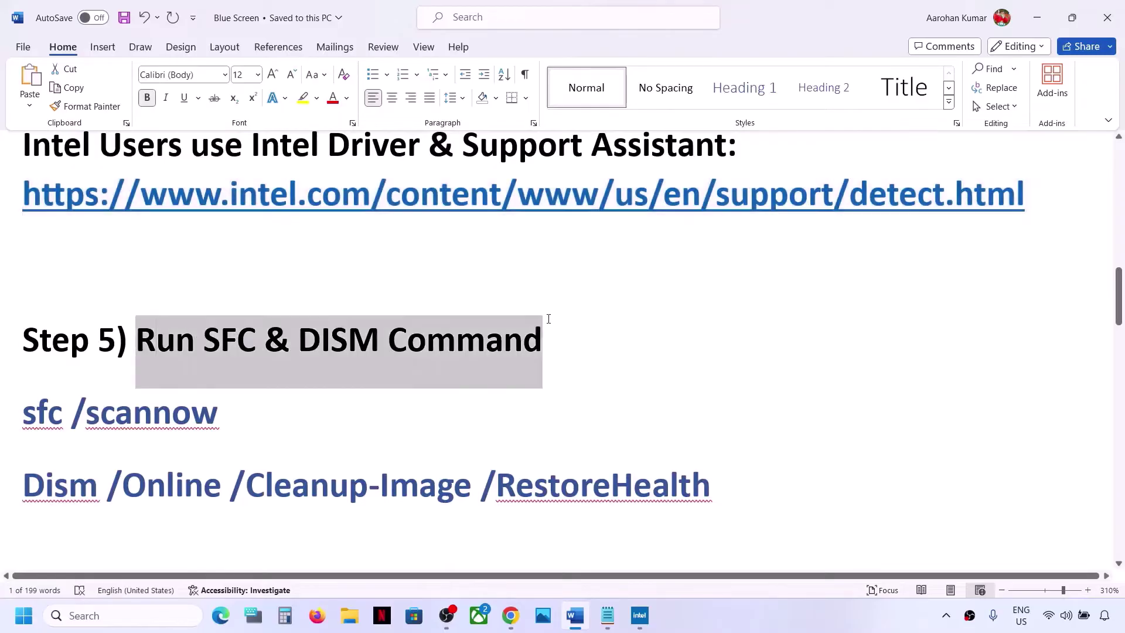
Search Windows for cmd and open Command Prompt as administrator
left_click(88, 614)
type("cmd")
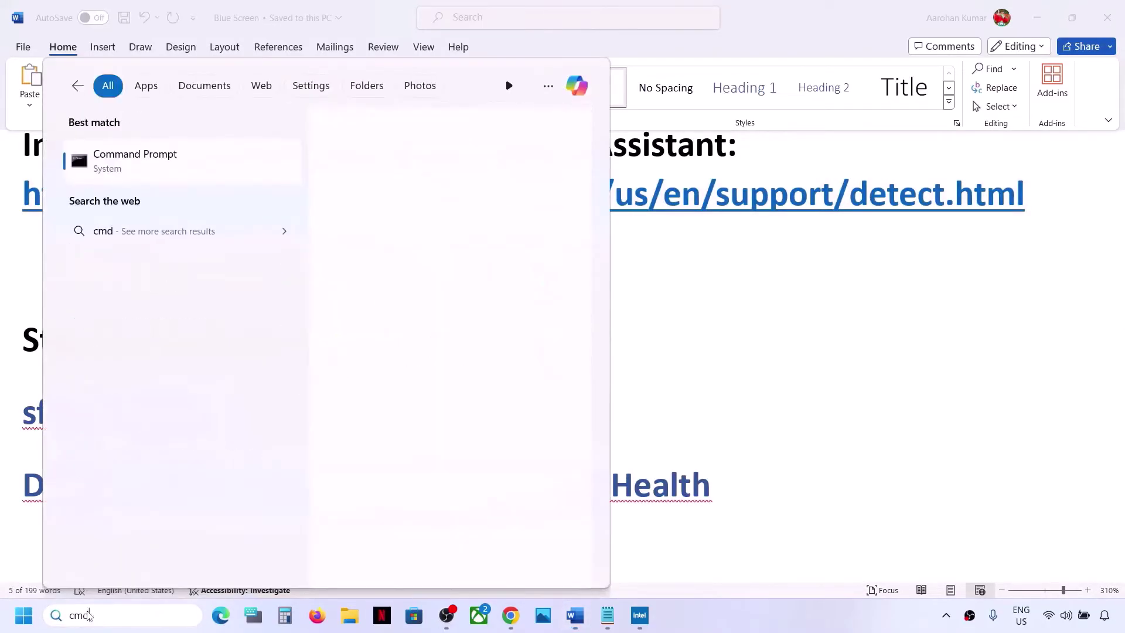
right_click(146, 175)
left_click(196, 193)
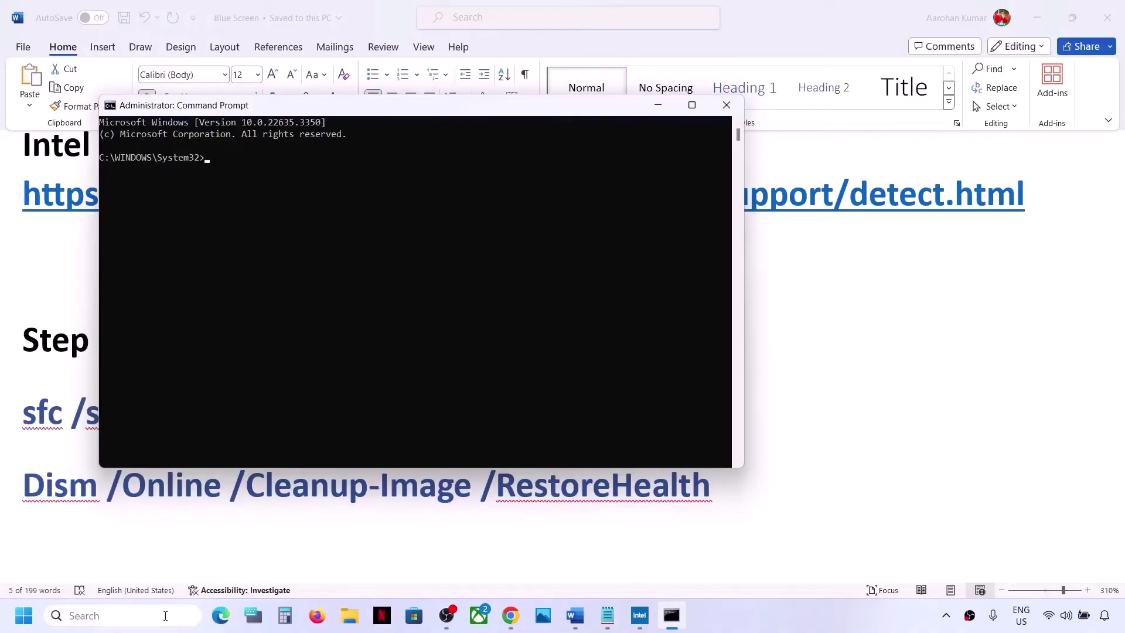
Search for cmd again to show the Command Prompt launch options, and dismiss the search without opening another window
left_click(165, 615)
type("cmd")
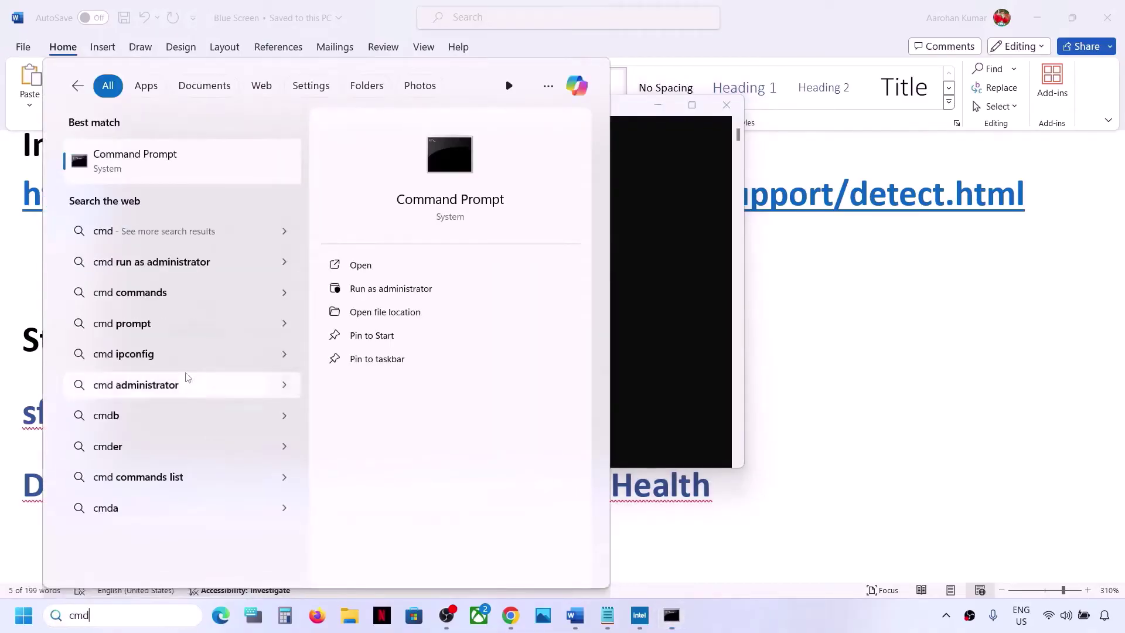
right_click(171, 175)
left_click(679, 262)
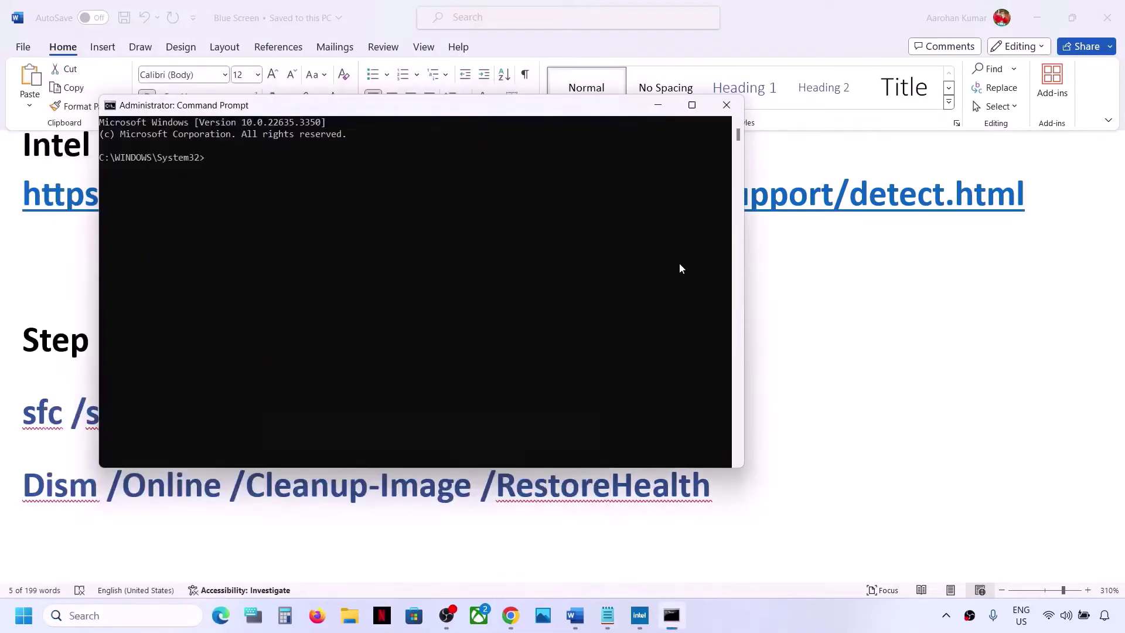
left_click(502, 276)
Copy the sfc /scannow command from Step 5 of the document and run it in the administrator Command Prompt
left_click(38, 426)
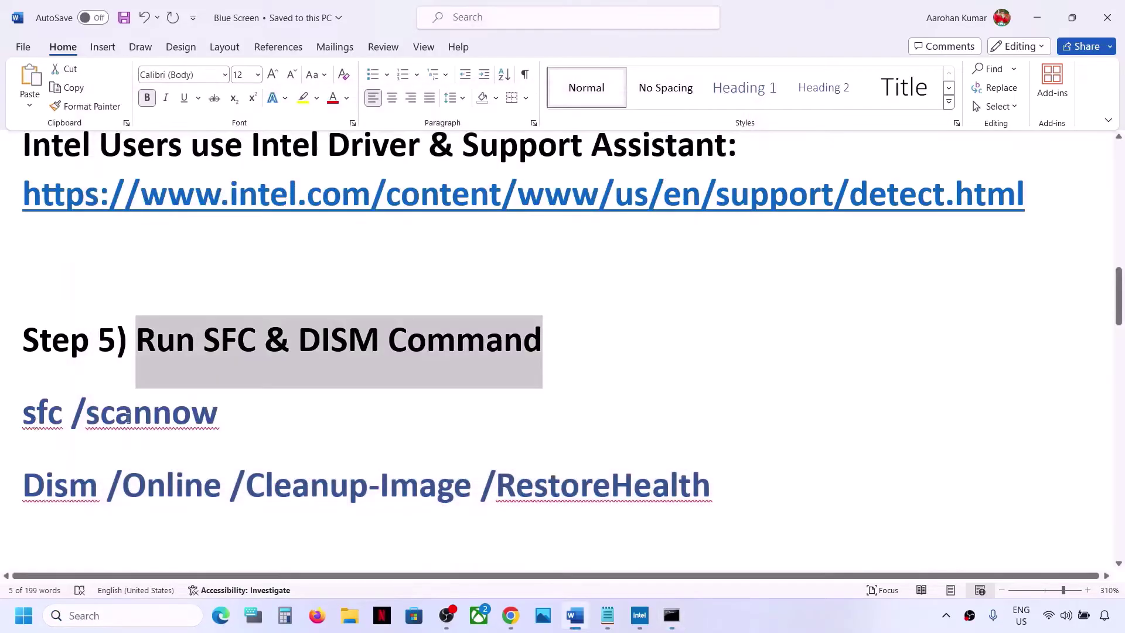
double_click(129, 417)
left_click(232, 408)
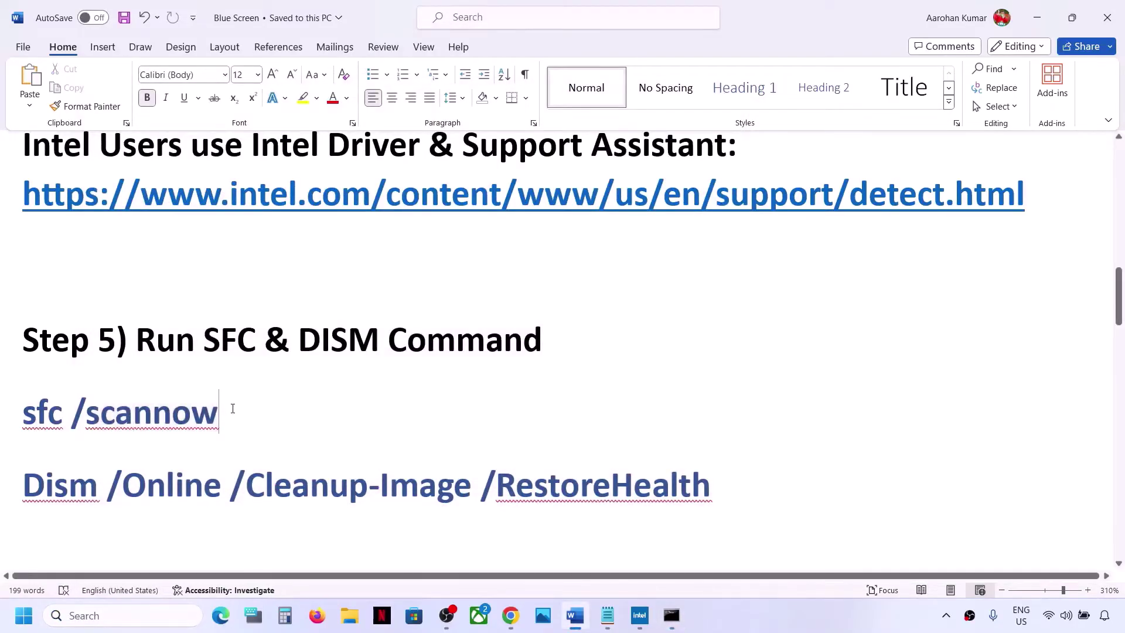
left_click_drag(230, 409, 22, 413)
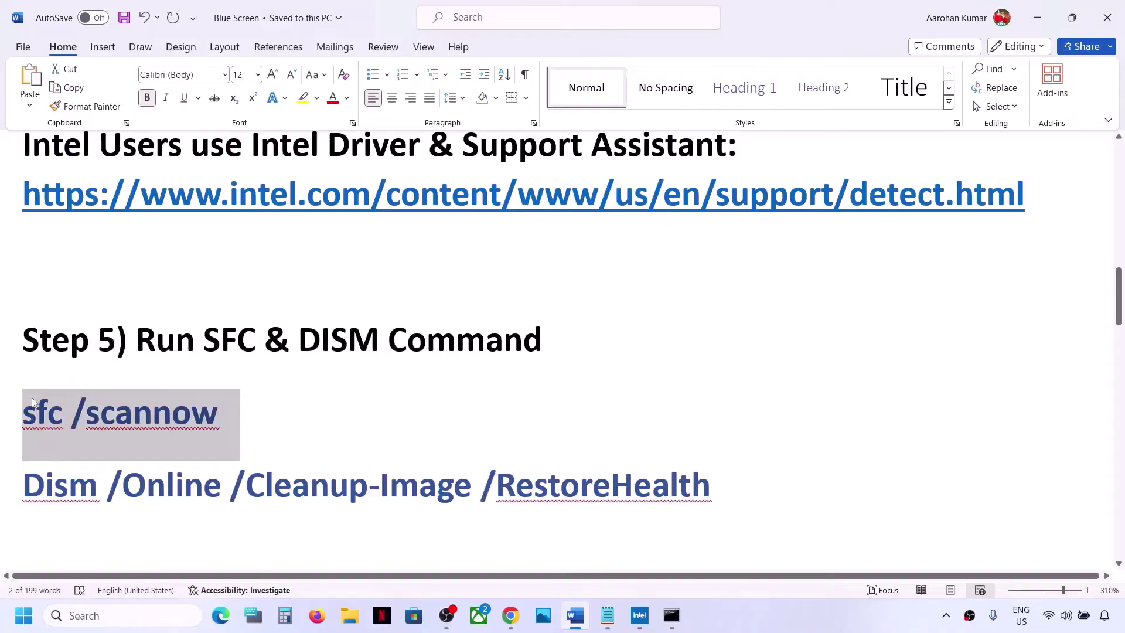
key("alt+Tab")
right_click(384, 226)
key("Return")
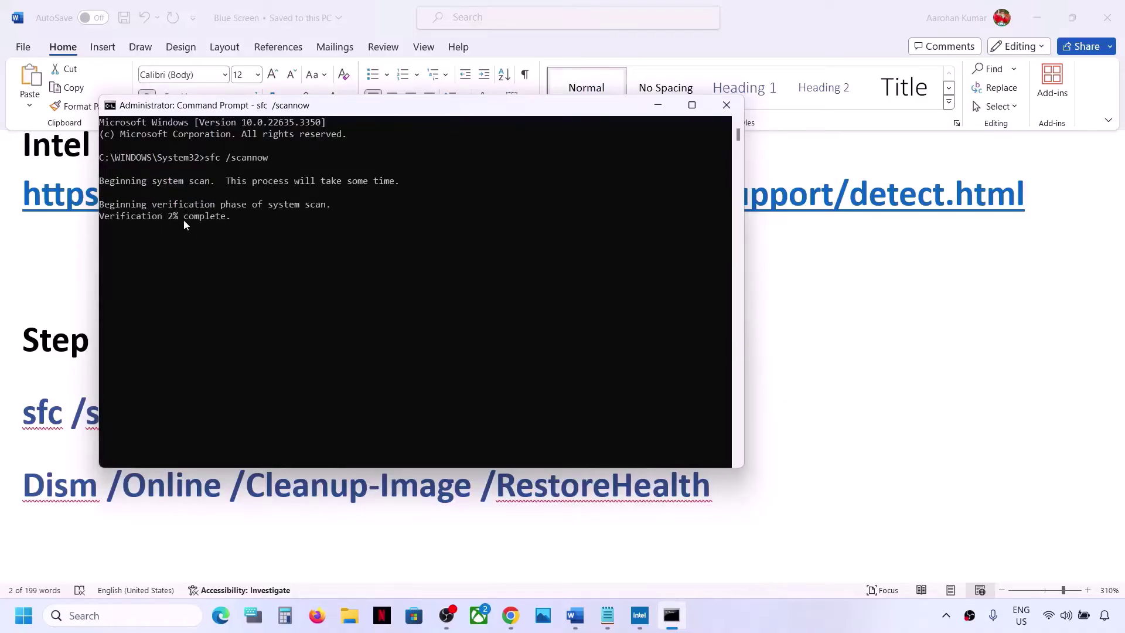
Copy the Dism /Online /Cleanup-Image /RestoreHealth command from Step 5, check the running scan in Command Prompt, and return to the document
left_click(103, 483)
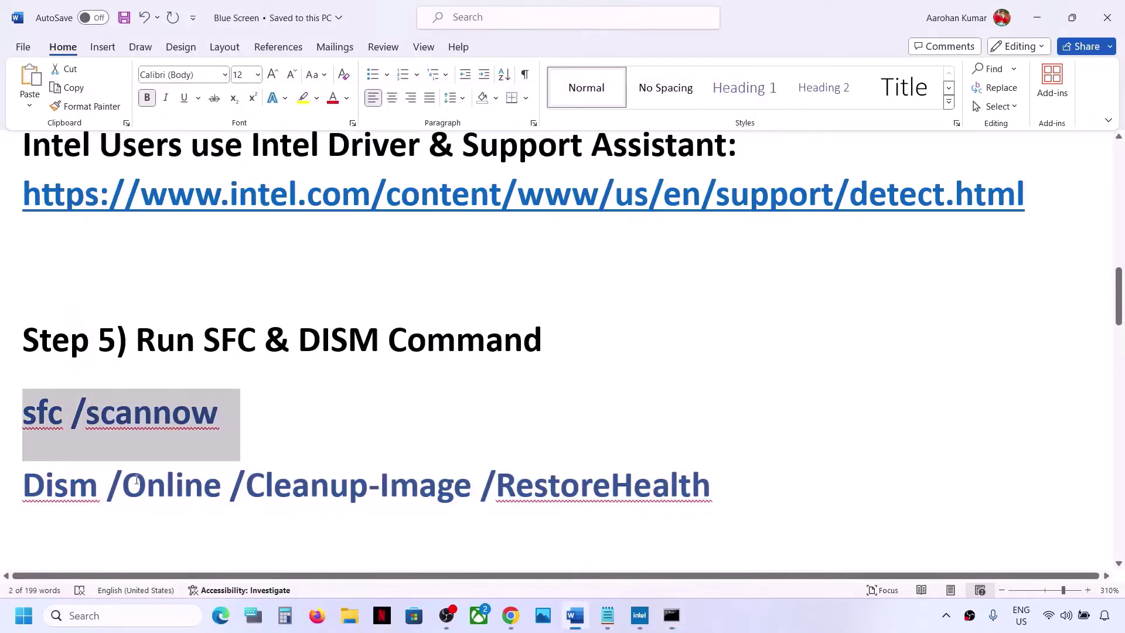
double_click(248, 481)
left_click(249, 481)
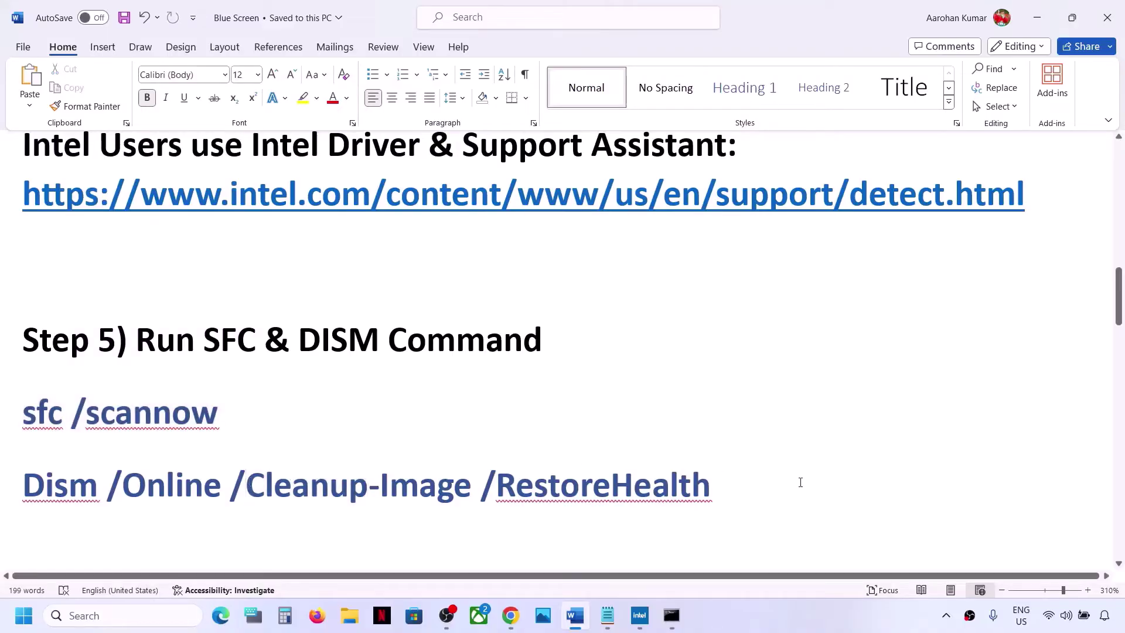
left_click_drag(734, 478, 24, 483)
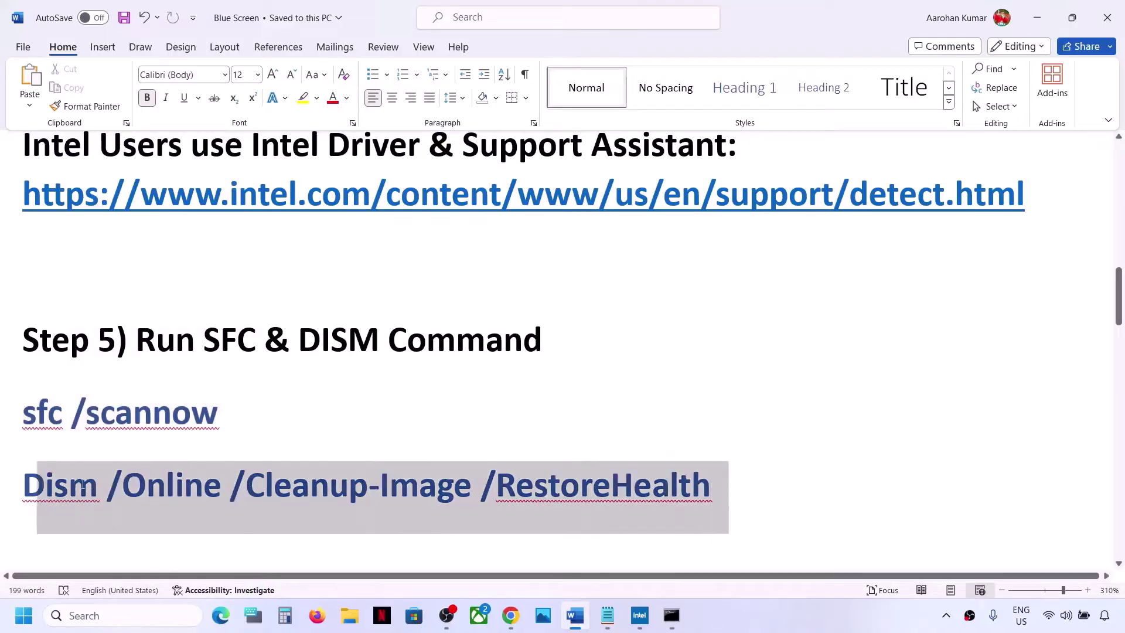
right_click(47, 486)
left_click(85, 249)
key("alt+Tab")
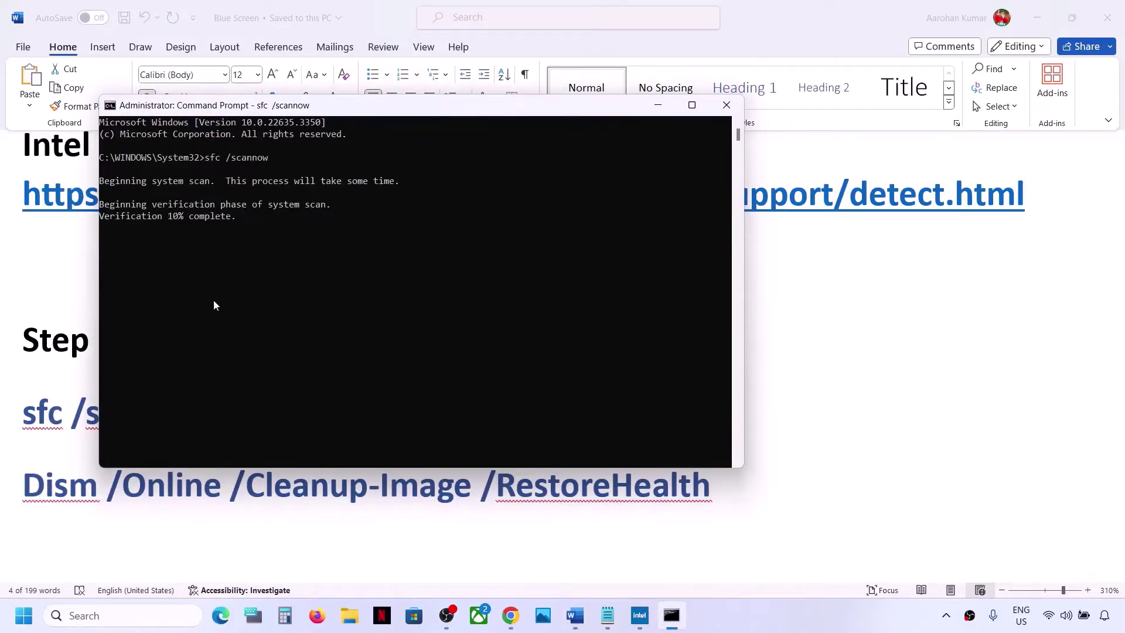
key("alt+Tab")
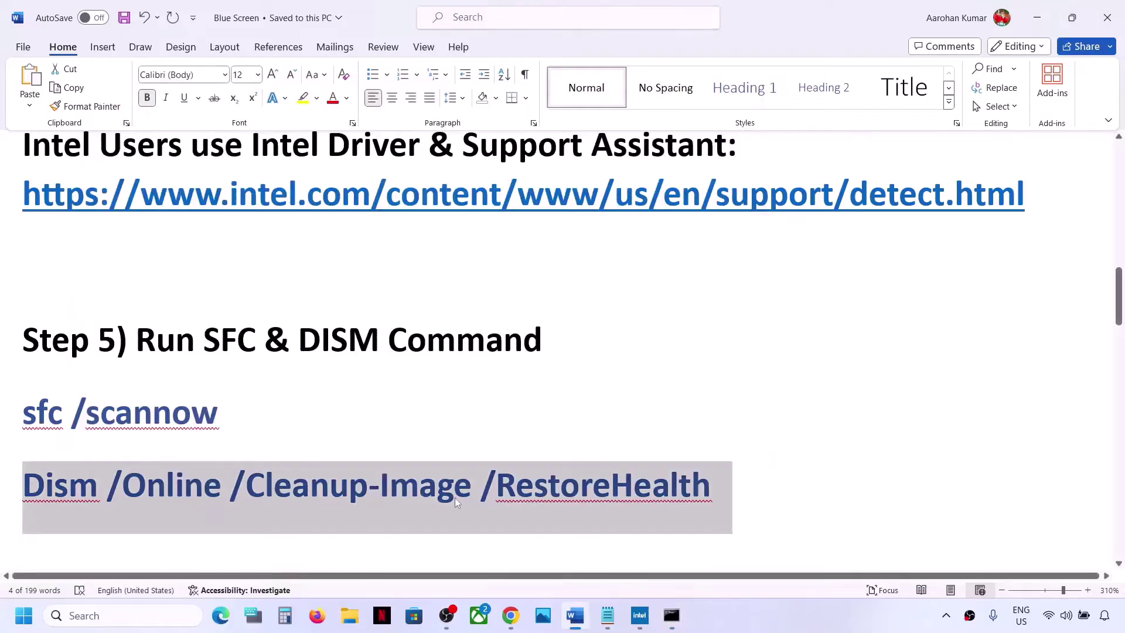
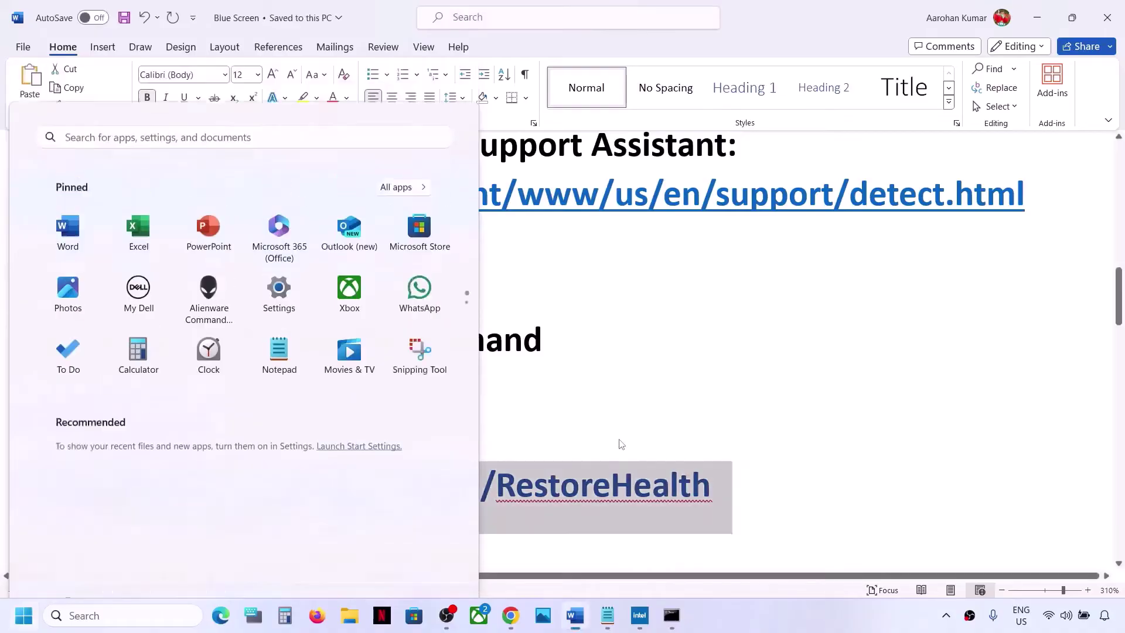
Close the Start menu and highlight the Step 6 heading "Increase the Virtual Memory" in the document
left_click(620, 438)
scroll(620, 439, "down", 3)
scroll(619, 439, "down", 2)
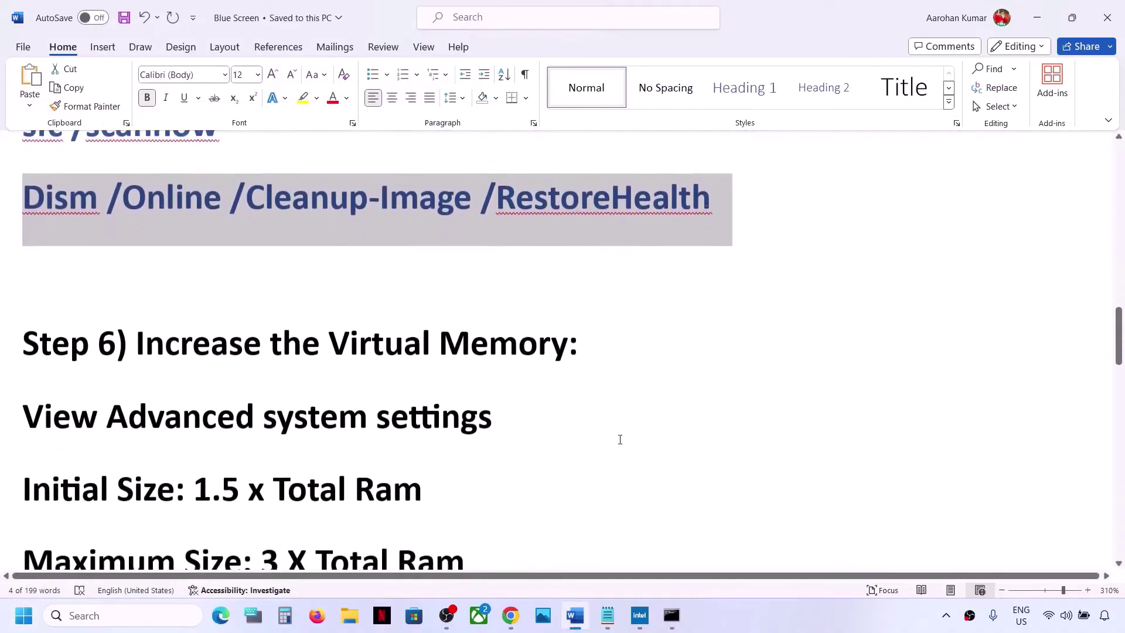
left_click_drag(166, 328, 571, 326)
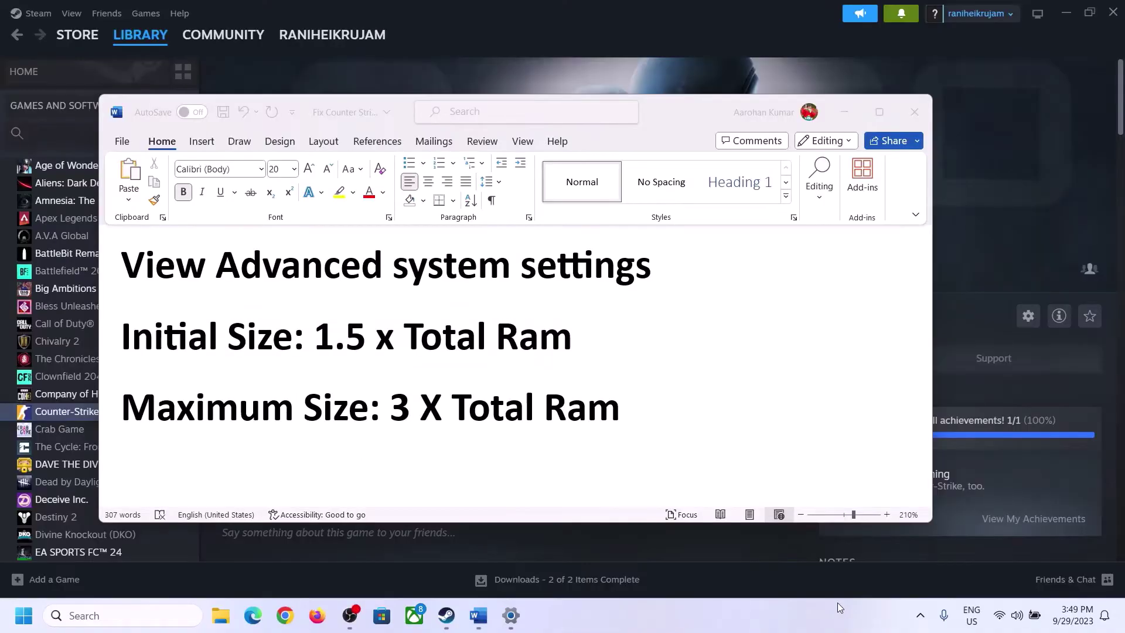
Copy "View Advanced system settings" from the document and use it in Windows search to open the matching Control Panel item
left_click(160, 273)
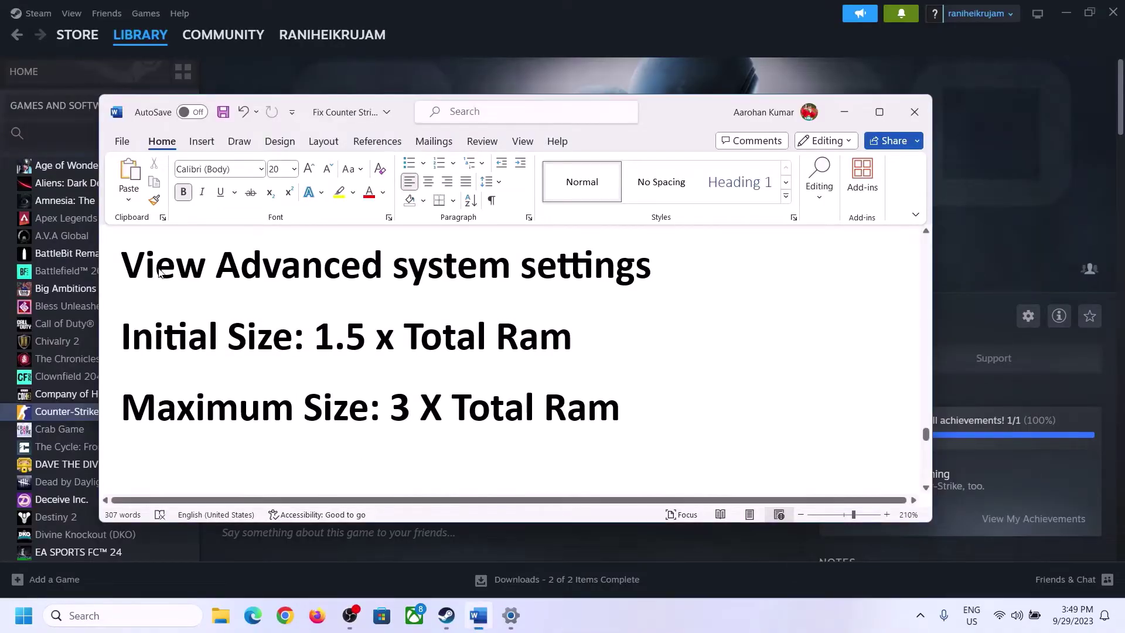
left_click_drag(133, 270, 615, 284)
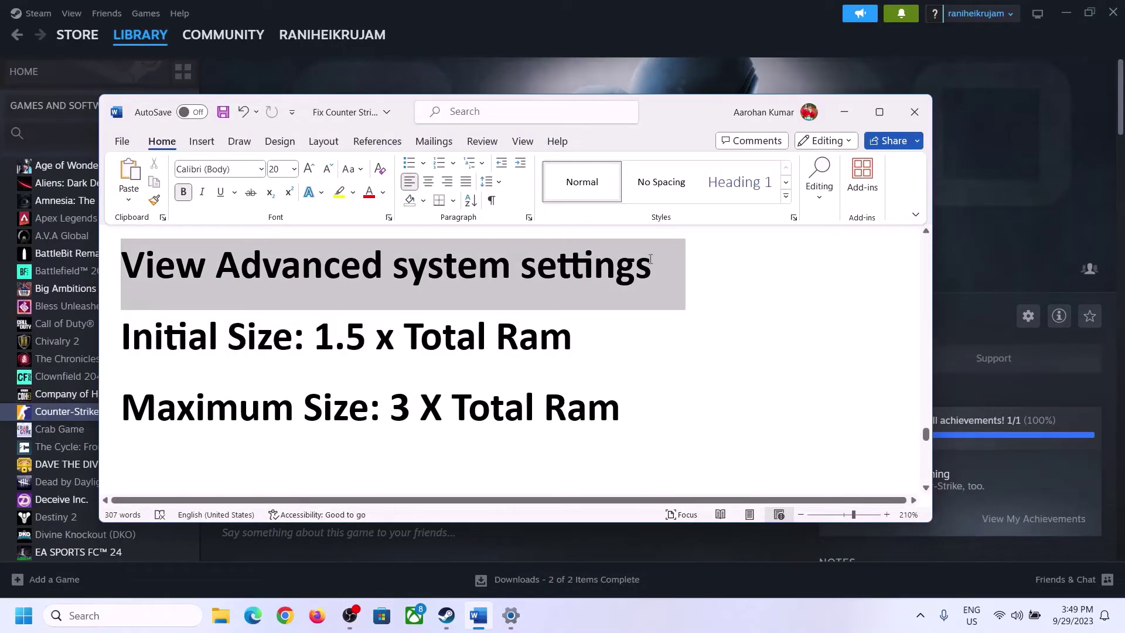
key("ctrl+c")
left_click(134, 614)
key("ctrl+v")
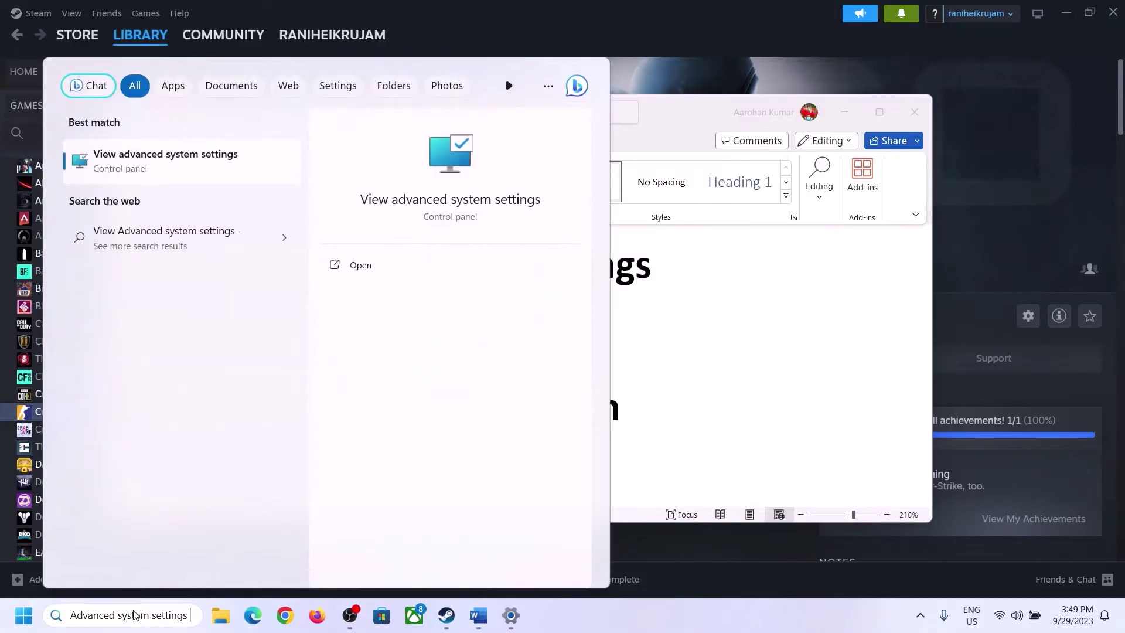
left_click(158, 170)
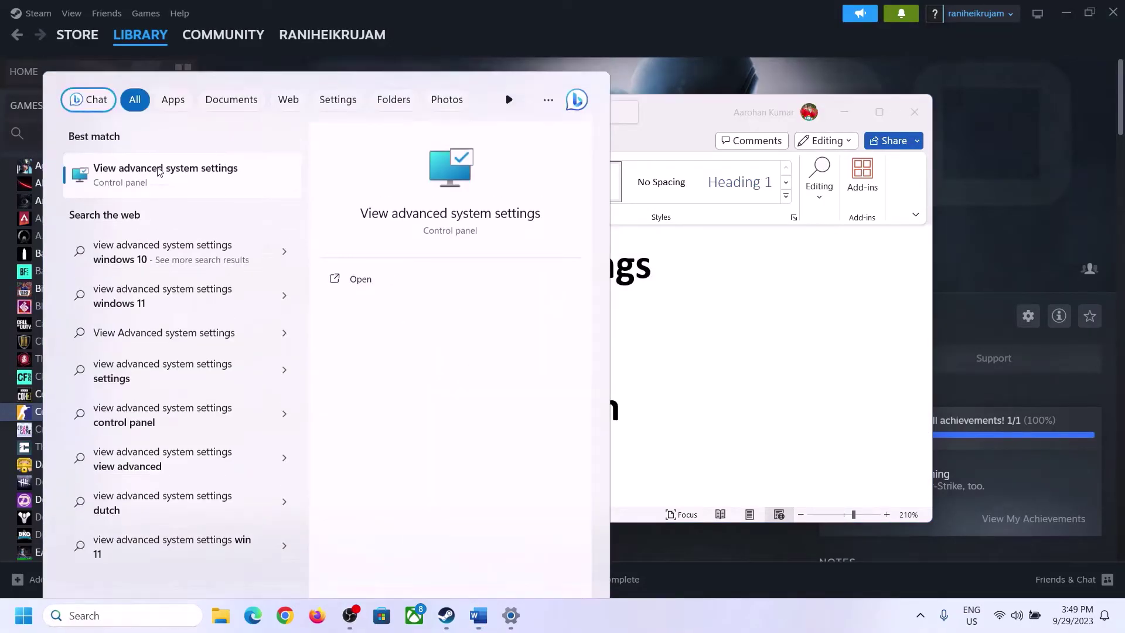
Open the Virtual Memory settings from the advanced performance options and turn off automatic paging file management for all drives
left_click_drag(232, 111, 504, 204)
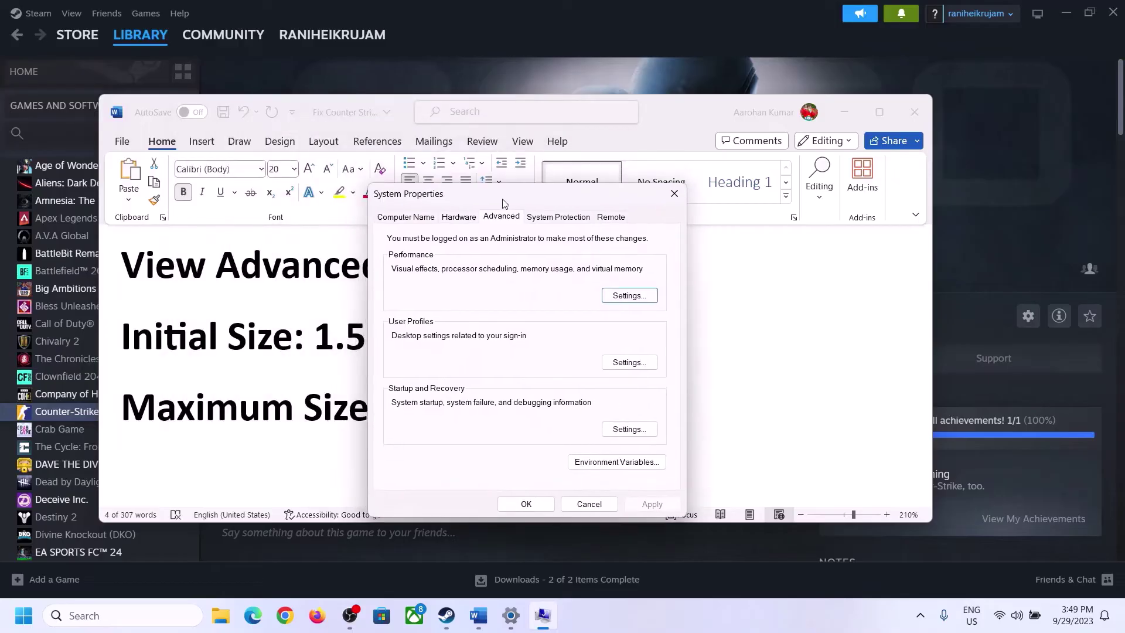
left_click(630, 299)
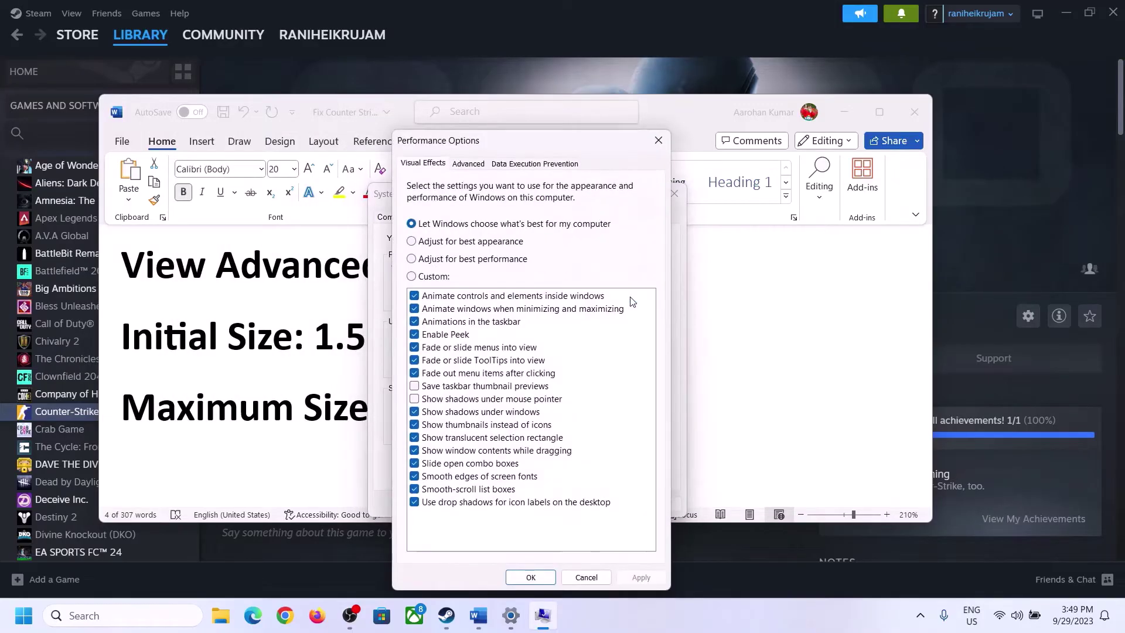
left_click(469, 164)
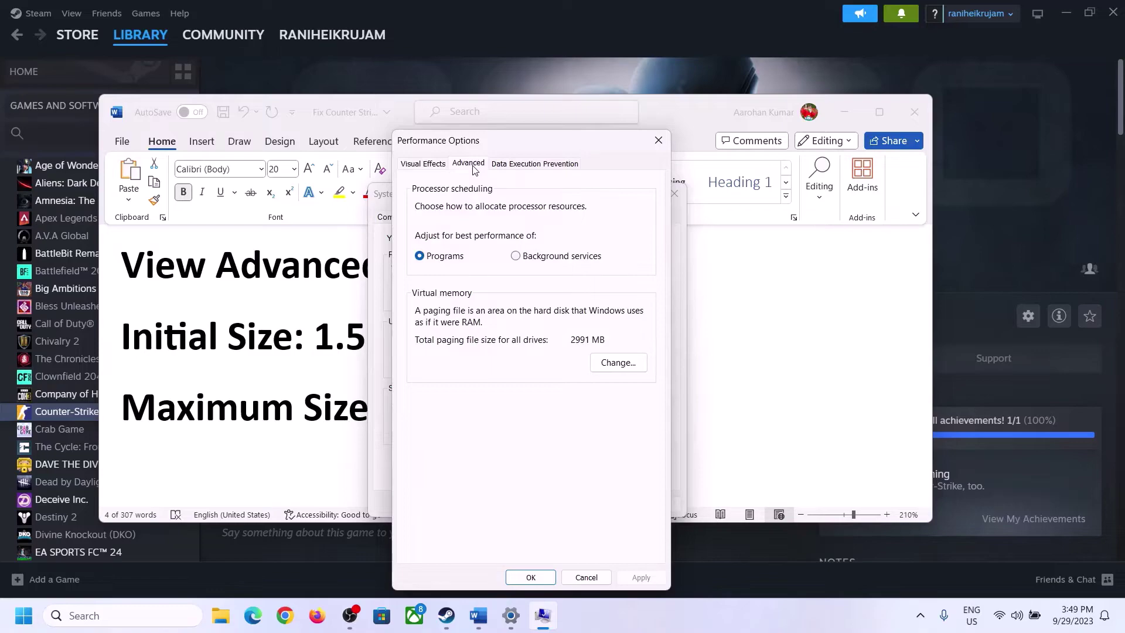
left_click(623, 363)
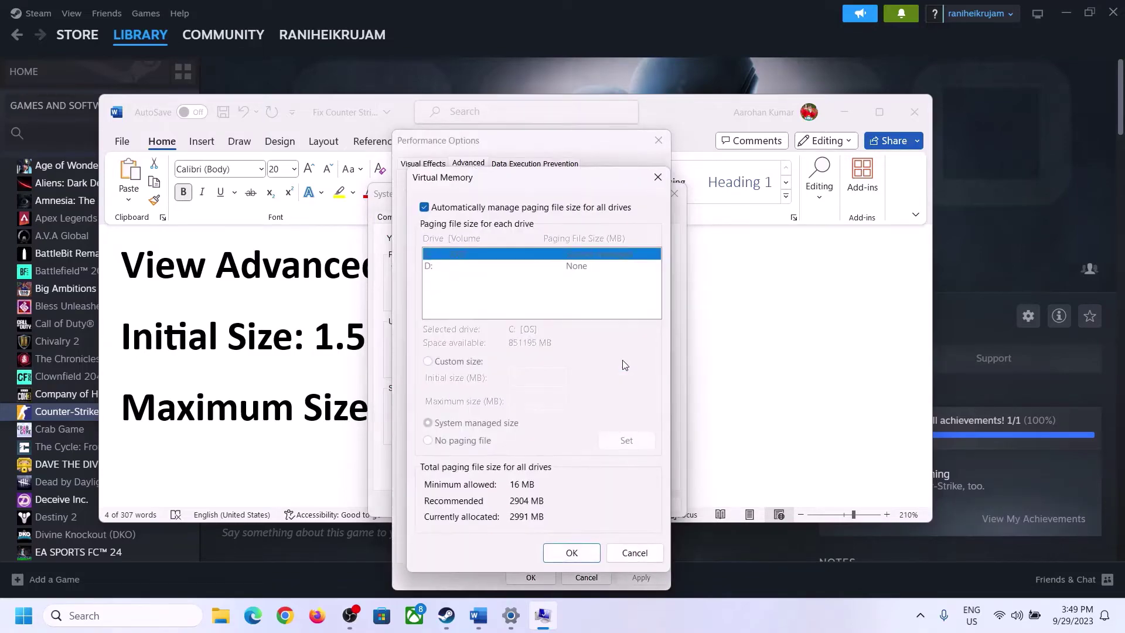
left_click(424, 208)
left_click(424, 208)
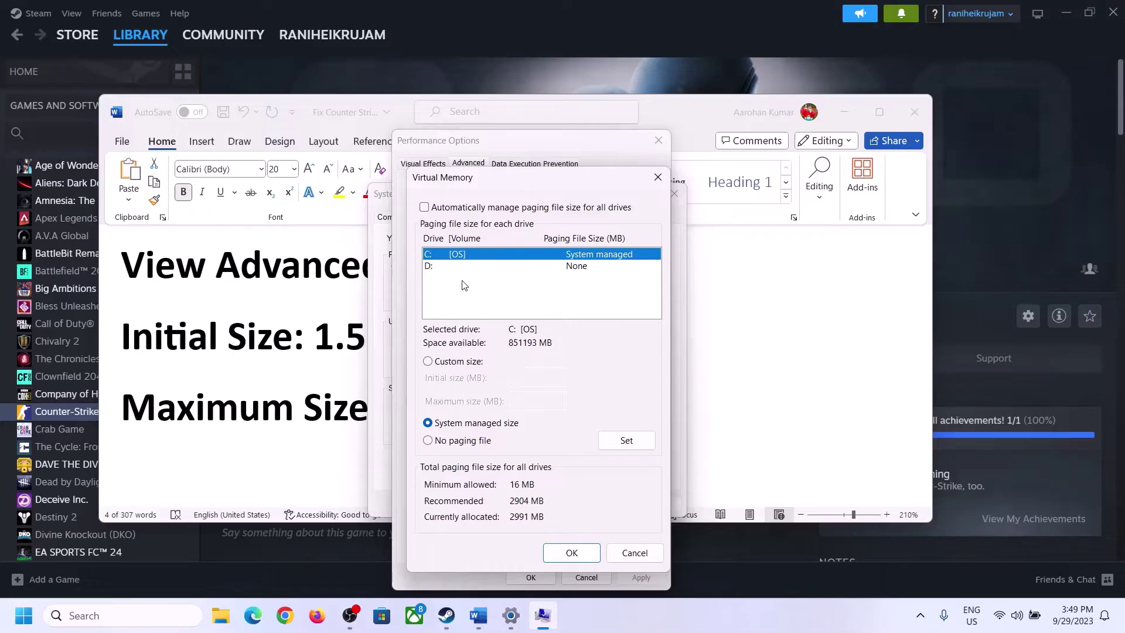
Choose a custom paging file size for drive C: and highlight "1.5 x Total Ram" in the document
left_click(428, 362)
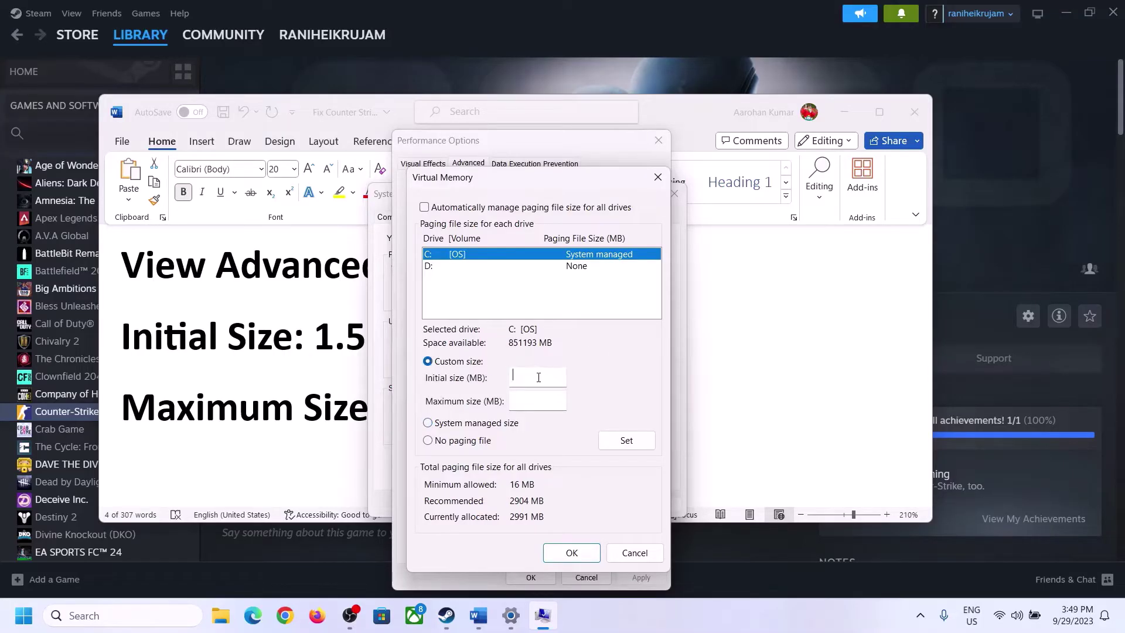
left_click(306, 349)
left_click_drag(314, 345, 521, 350)
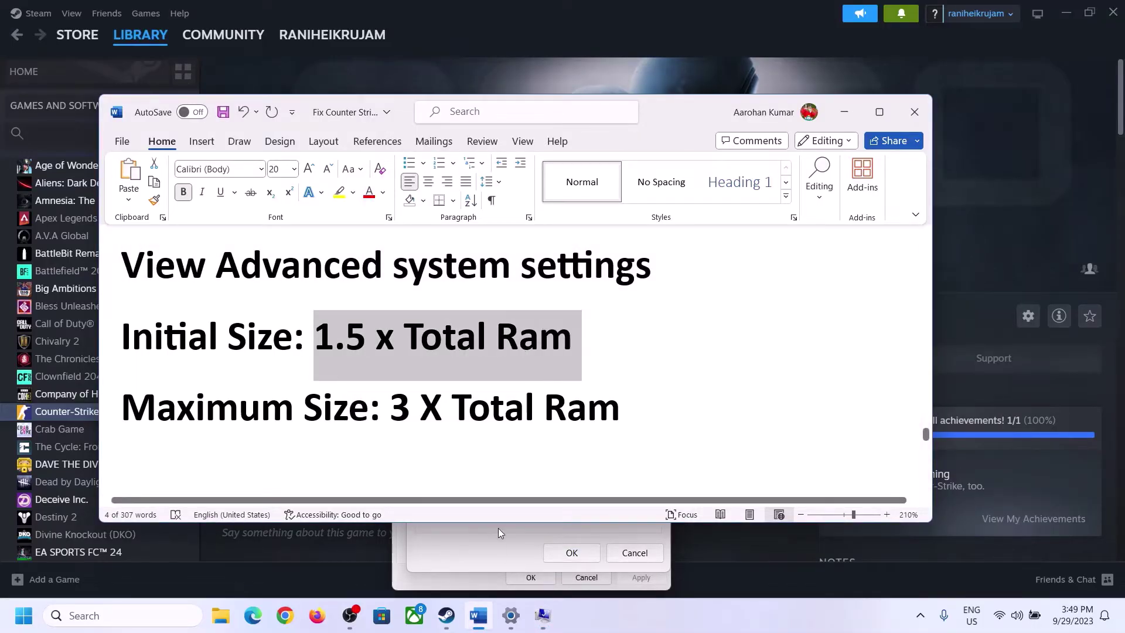
Open the System About page in Settings and highlight the installed RAM amount
left_click(510, 615)
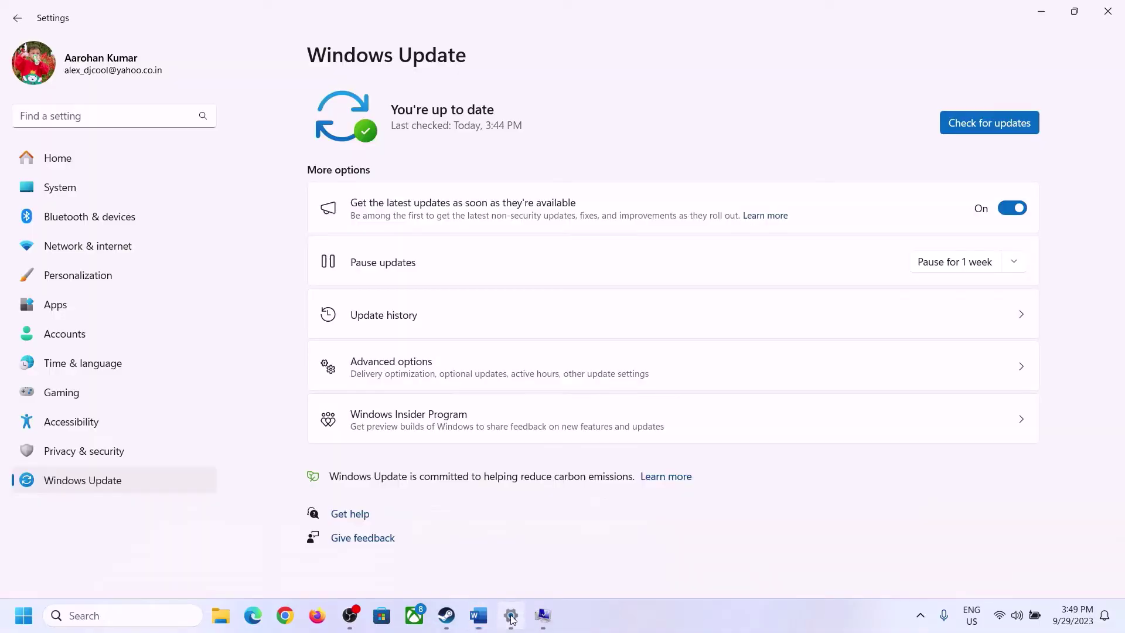
left_click(55, 187)
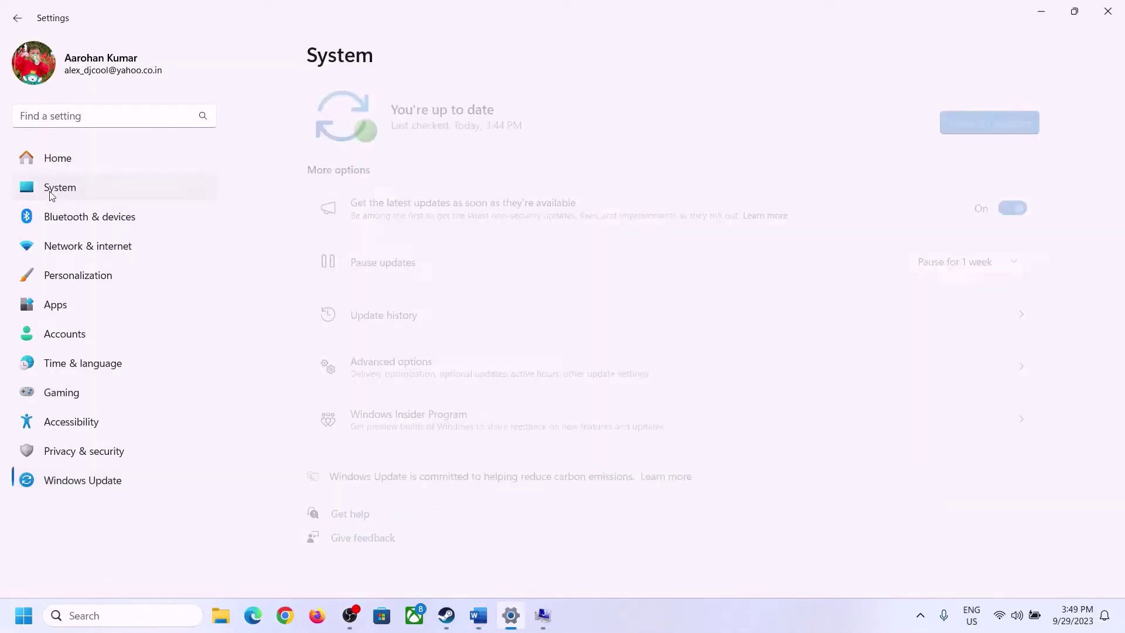
scroll(369, 320, "down", 7)
left_click(371, 554)
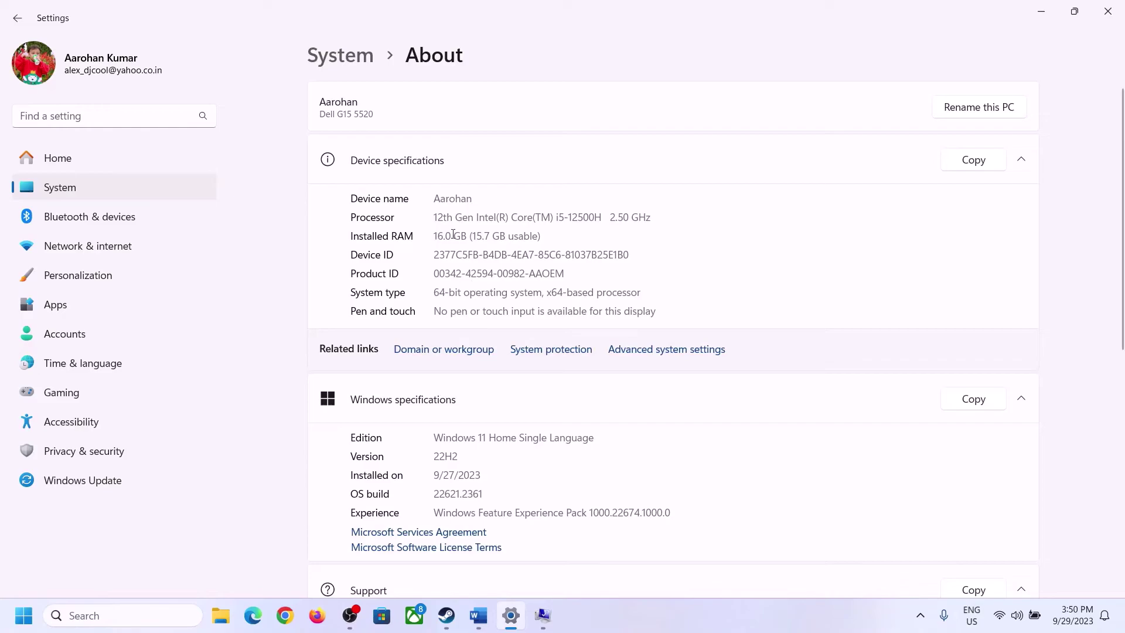
left_click_drag(441, 234, 428, 237)
left_click(453, 237)
left_click_drag(445, 235, 429, 235)
Run calc to open Calculator beside the Virtual Memory dialog, and review the initial size formula in the document
left_click(543, 617)
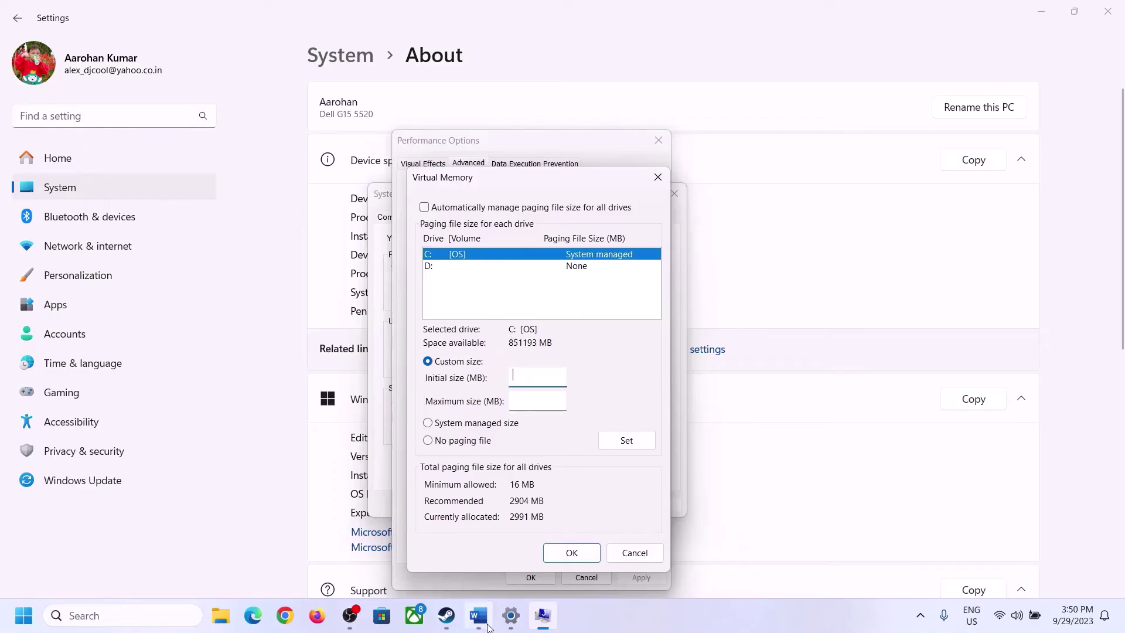
key("super+r")
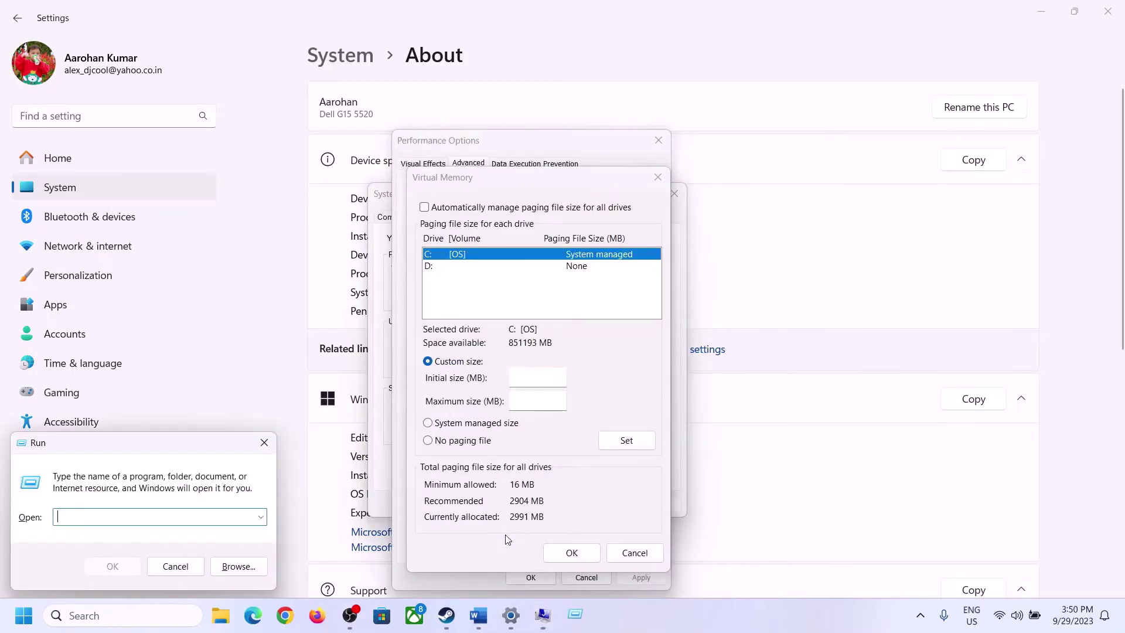
type("calc")
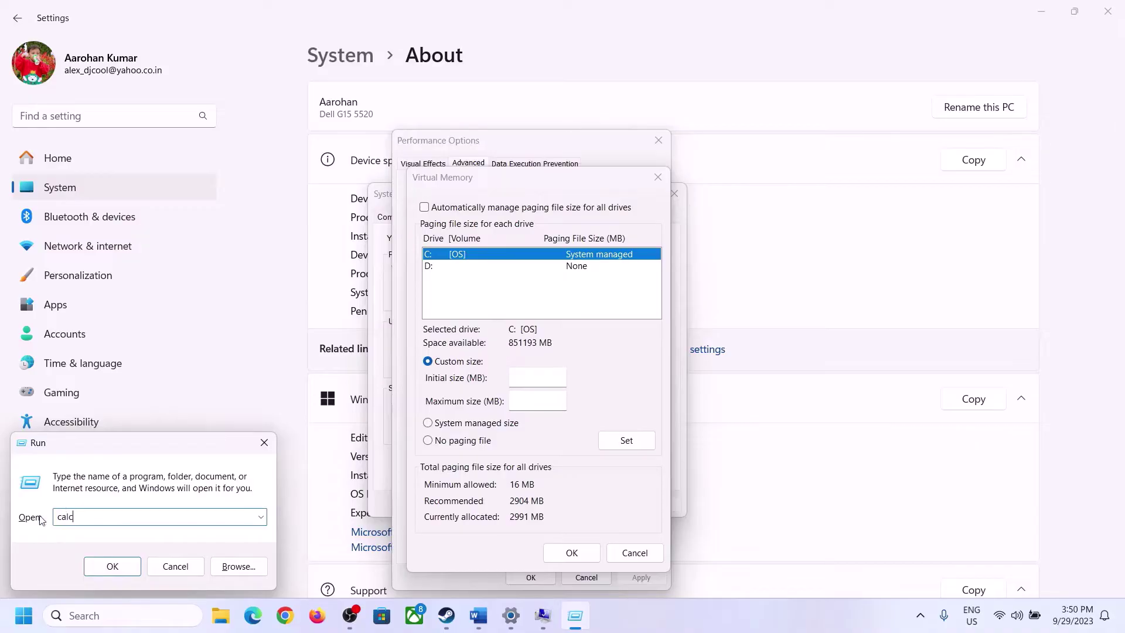
left_click(112, 566)
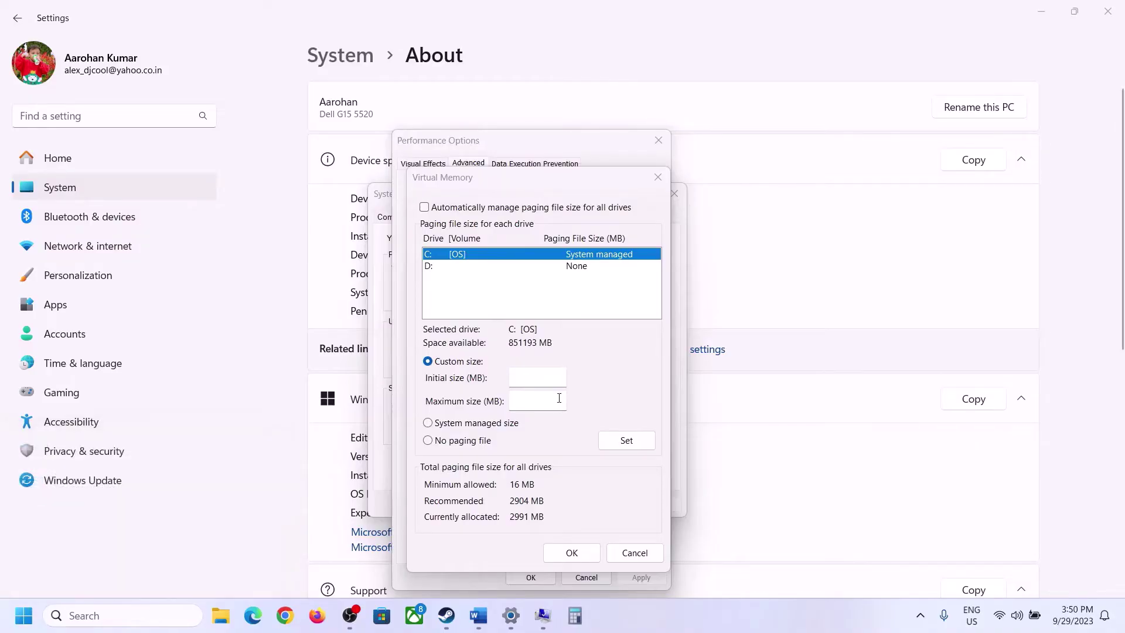
left_click_drag(141, 25, 821, 197)
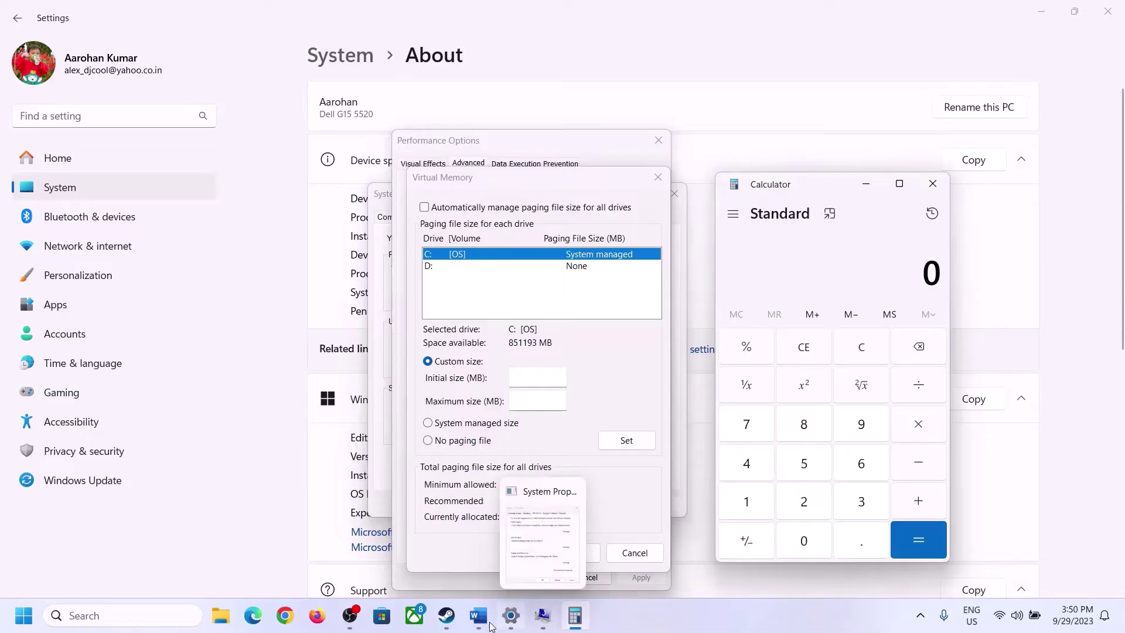
left_click(475, 610)
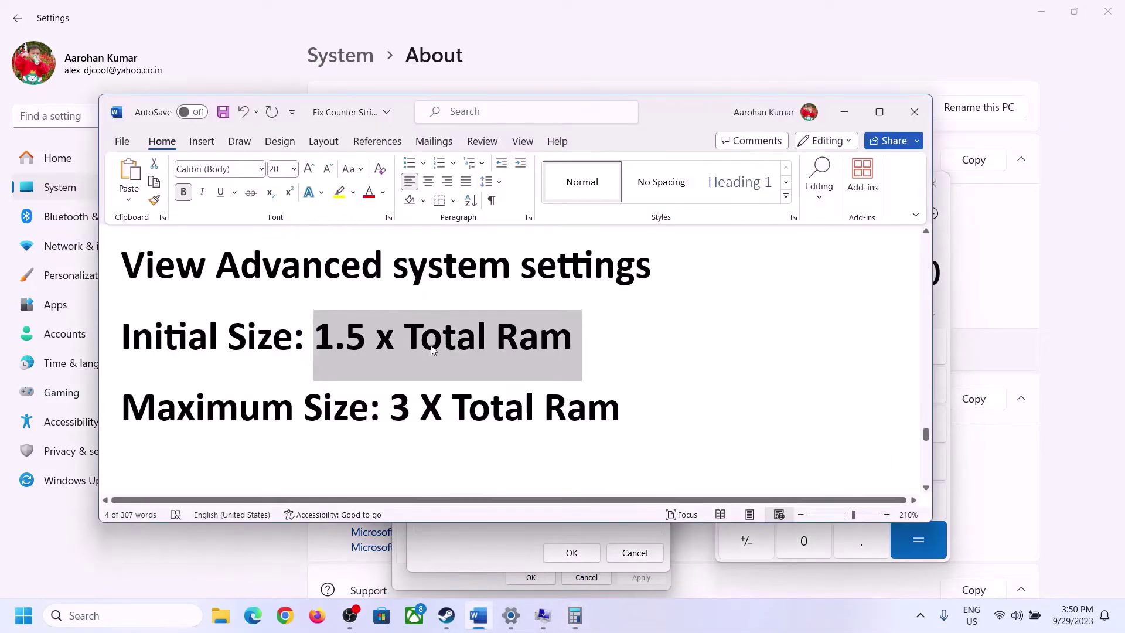
left_click(576, 615)
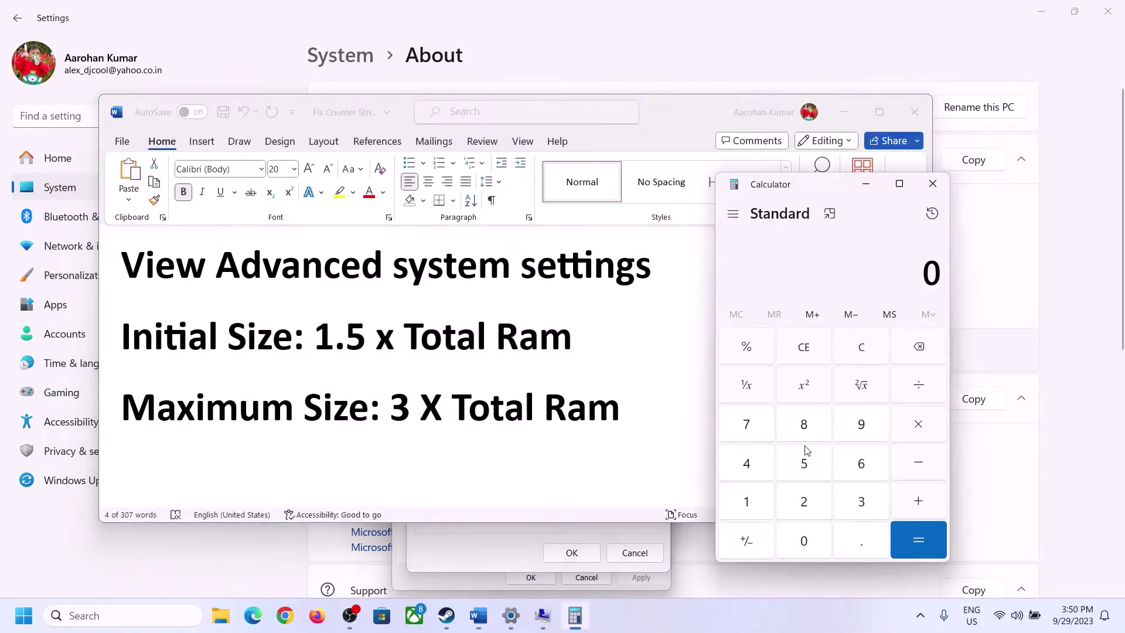
left_click(747, 502)
left_click(858, 474)
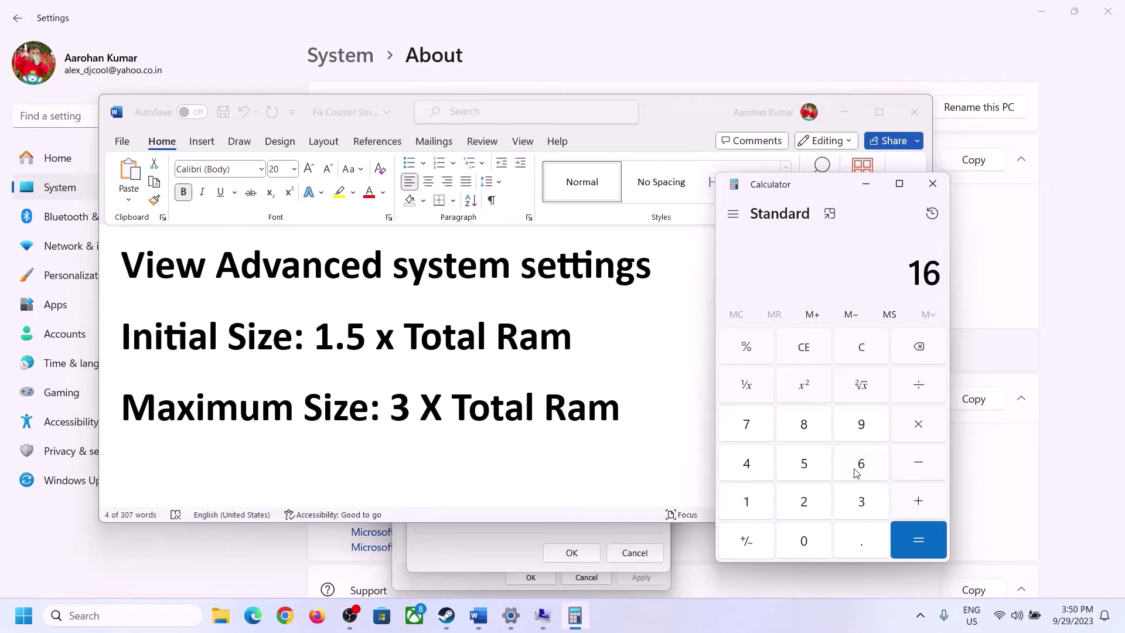
left_click(862, 352)
Convert the installed RAM to megabytes in Calculator by computing 16 × 1024
left_click(755, 503)
left_click(862, 466)
left_click(918, 432)
left_click(746, 503)
left_click(814, 553)
left_click(808, 509)
left_click(748, 467)
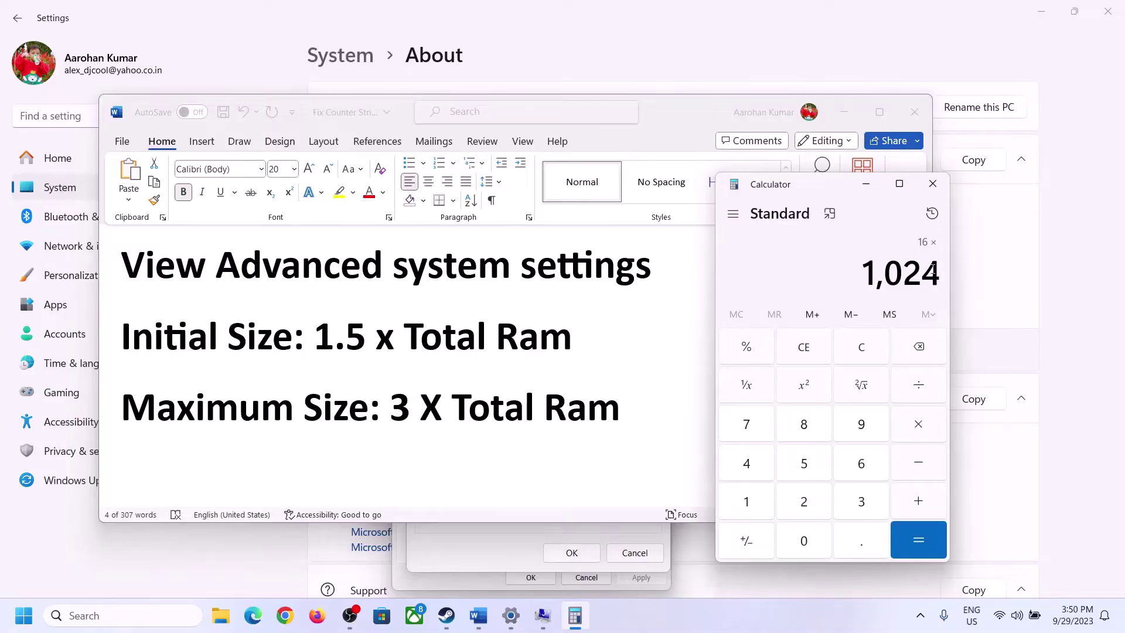
left_click(918, 540)
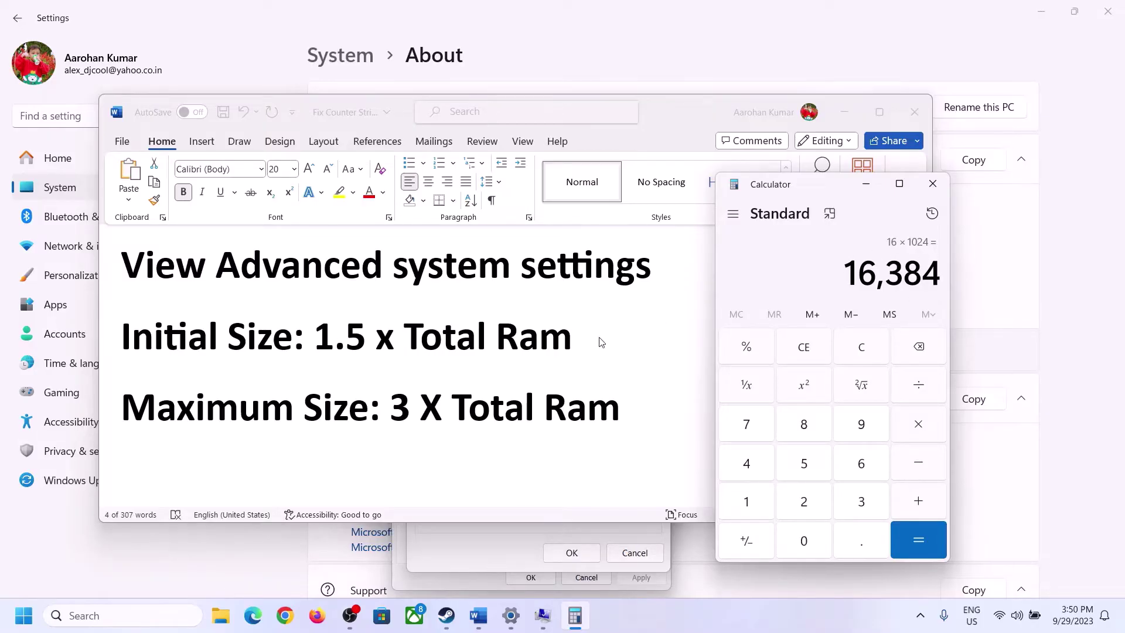
Multiply the converted RAM amount by 1.5 in Calculator to get the initial paging file size
left_click(919, 426)
left_click(748, 503)
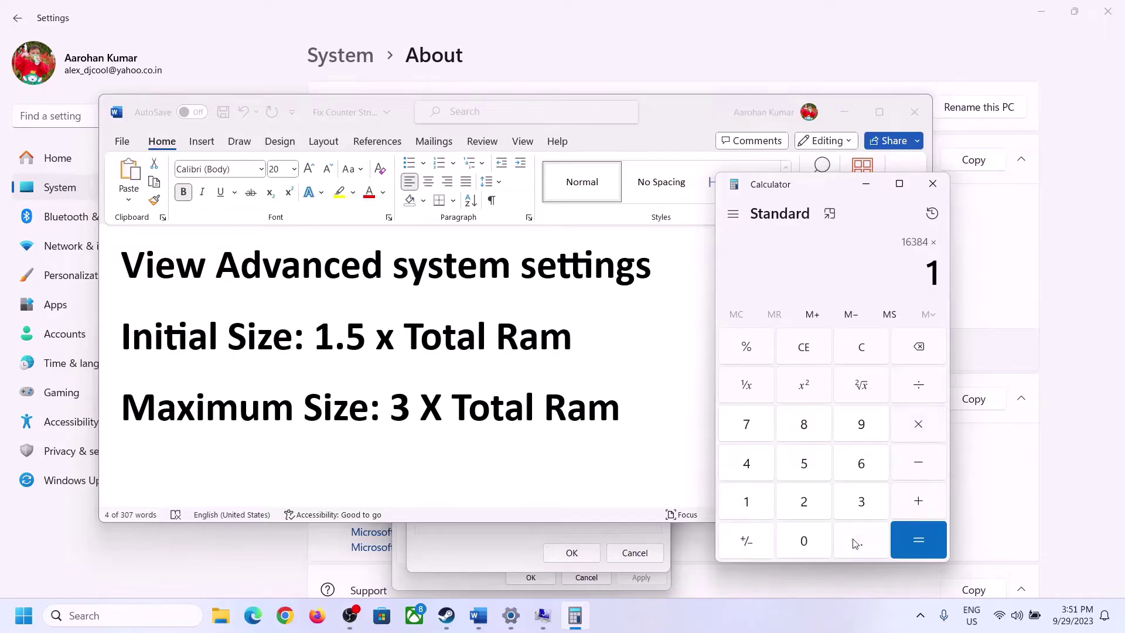
left_click(857, 542)
left_click(817, 469)
left_click(918, 538)
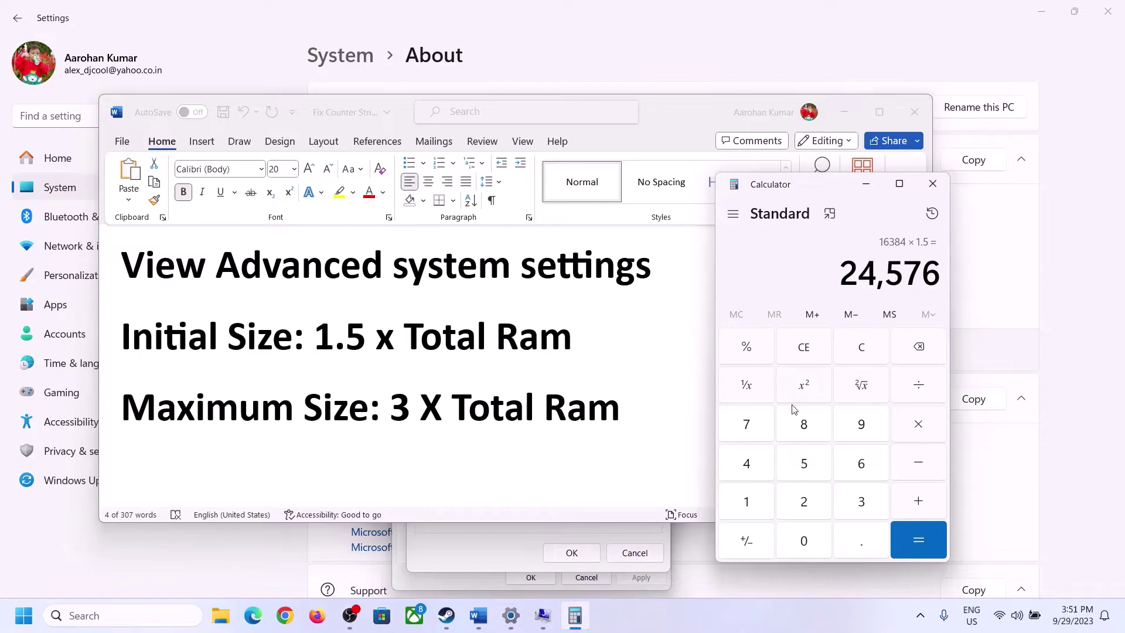
Set the initial paging file size for drive C: to 24576 MB in the Virtual Memory dialog
left_click(517, 531)
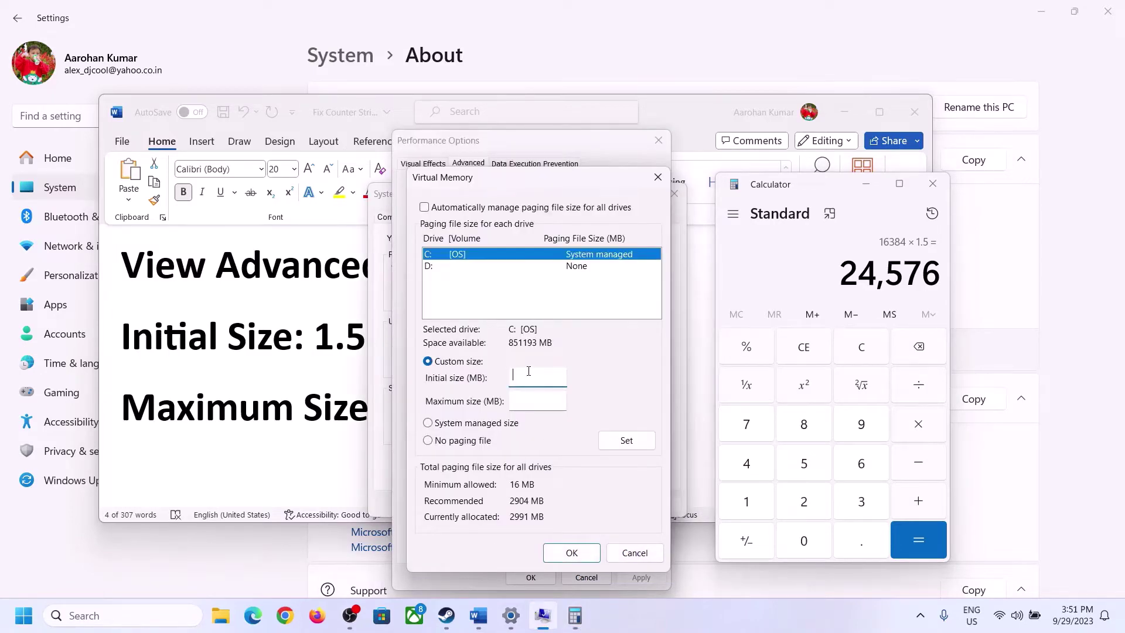
type("24576")
left_click(563, 400)
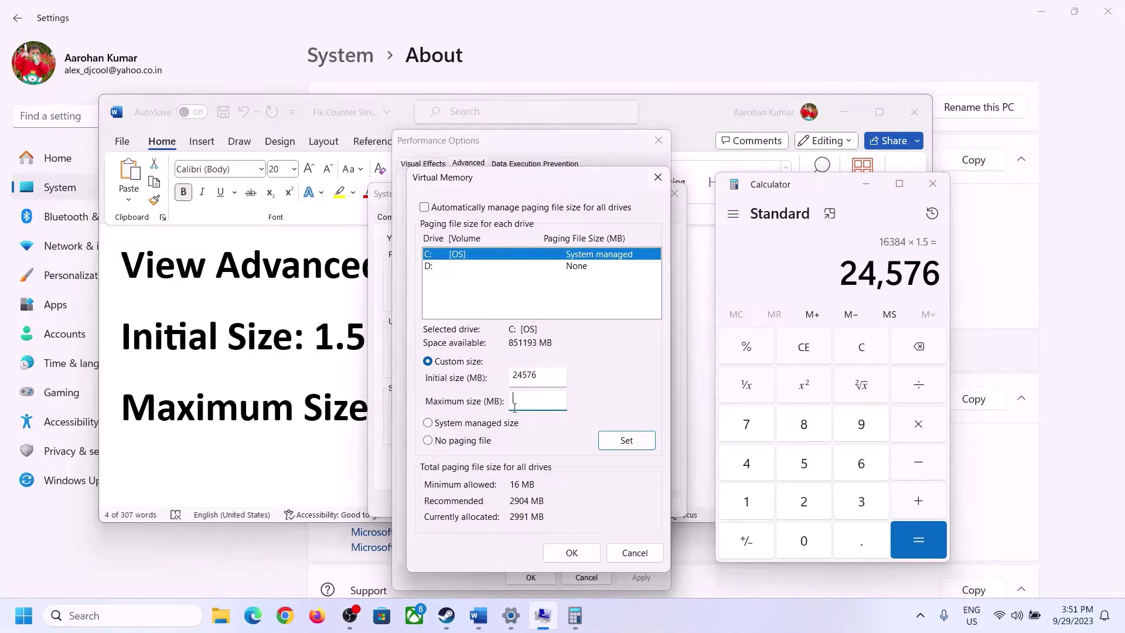
Check the maximum size formula in the document, clear Calculator, and recheck the installed RAM in Settings
left_click(323, 414)
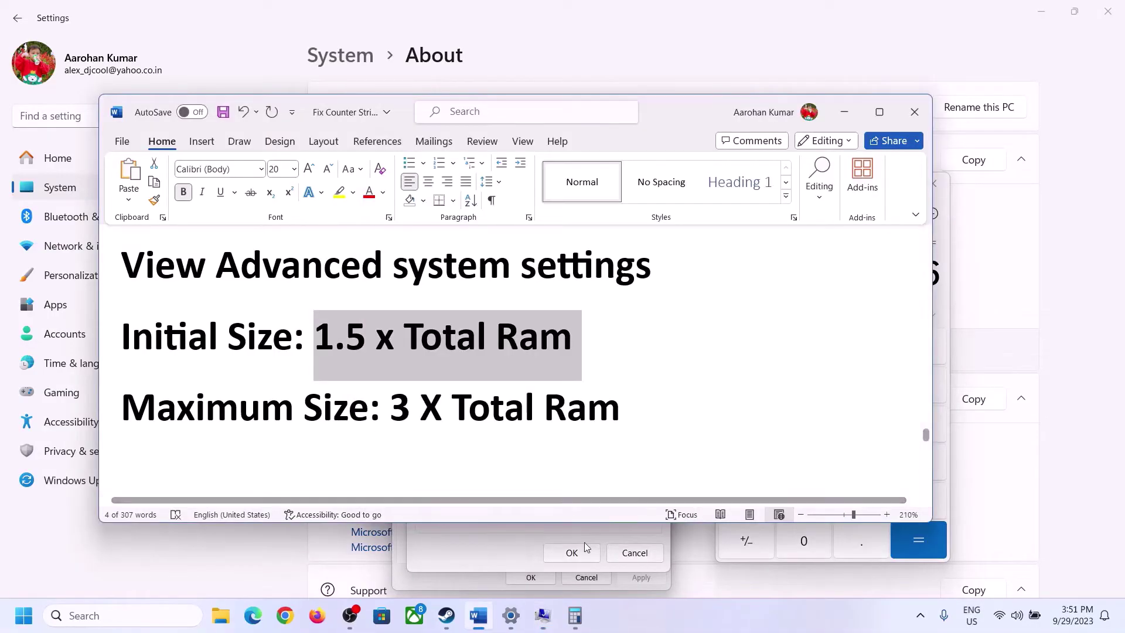
left_click(945, 310)
left_click(861, 347)
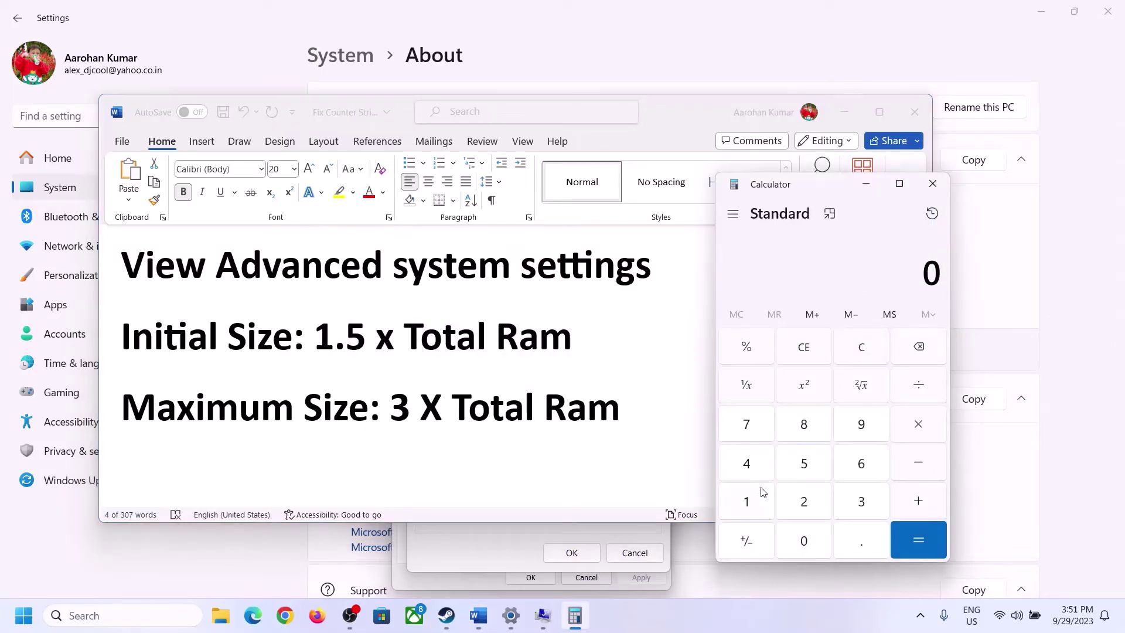
left_click(511, 614)
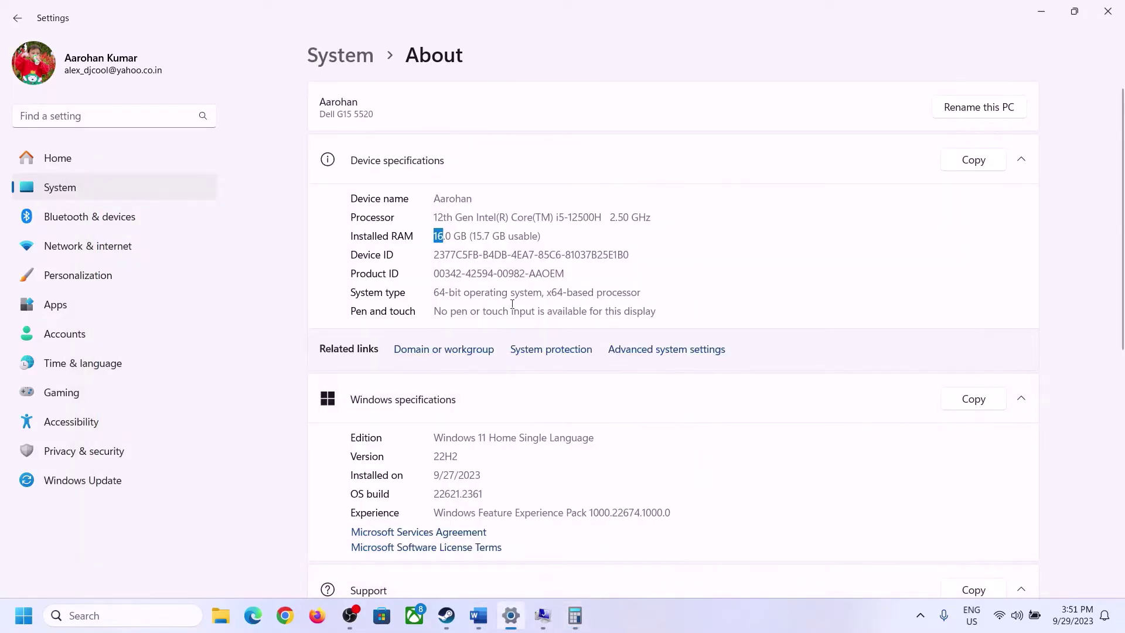
left_click(574, 615)
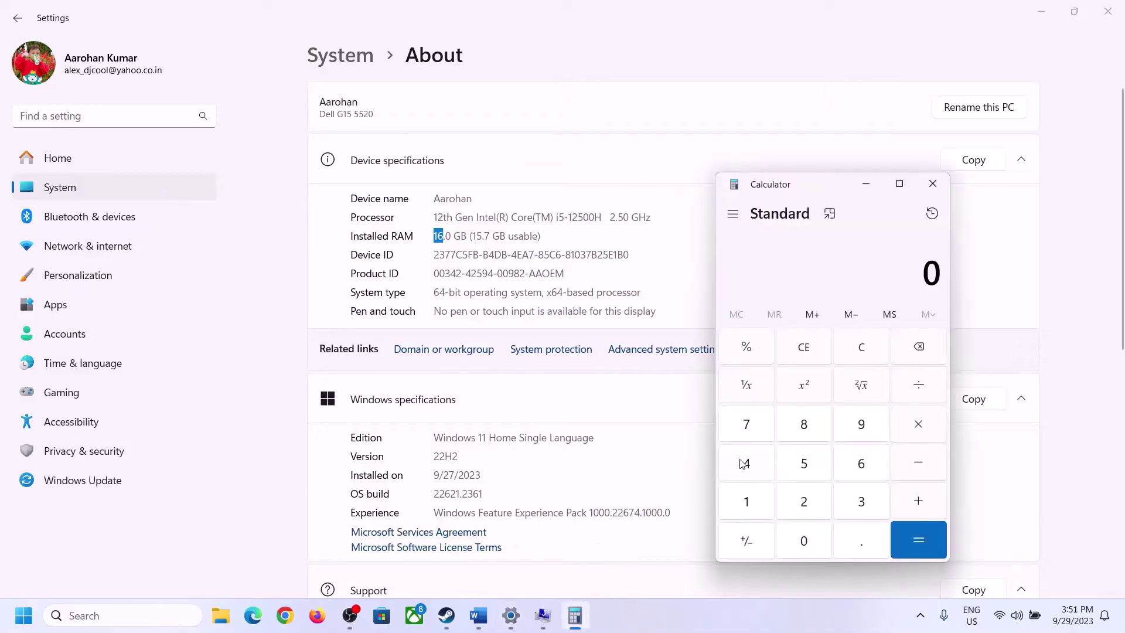
Compute 16 × 1024 again in Calculator as the base for the maximum paging file size
left_click(760, 499)
left_click(844, 467)
left_click(907, 427)
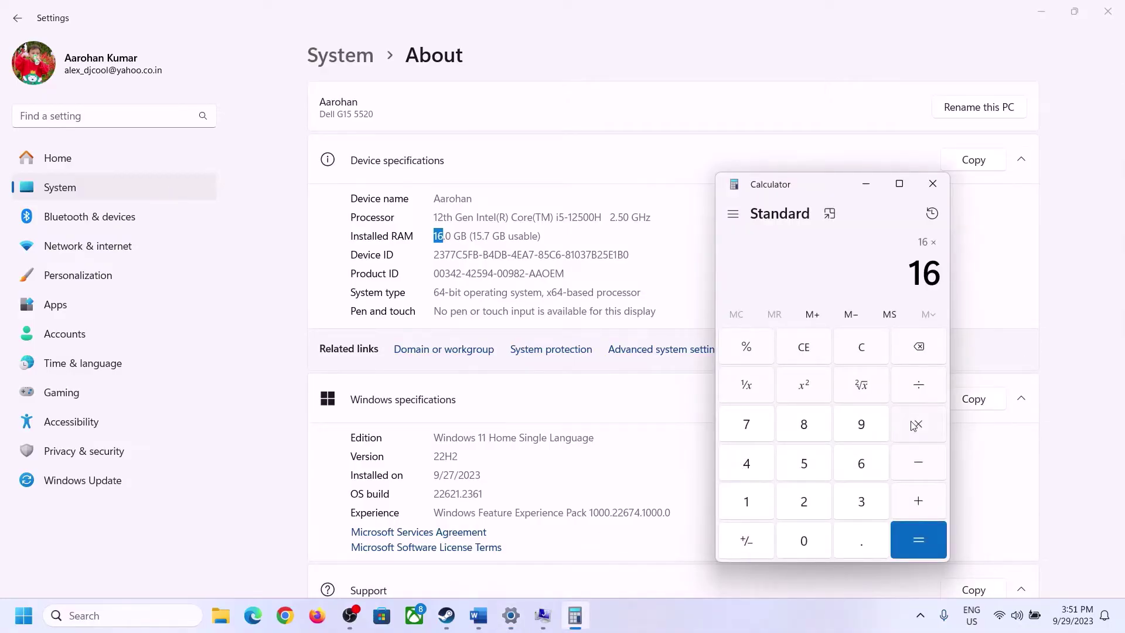
left_click(754, 491)
left_click(794, 535)
left_click(803, 498)
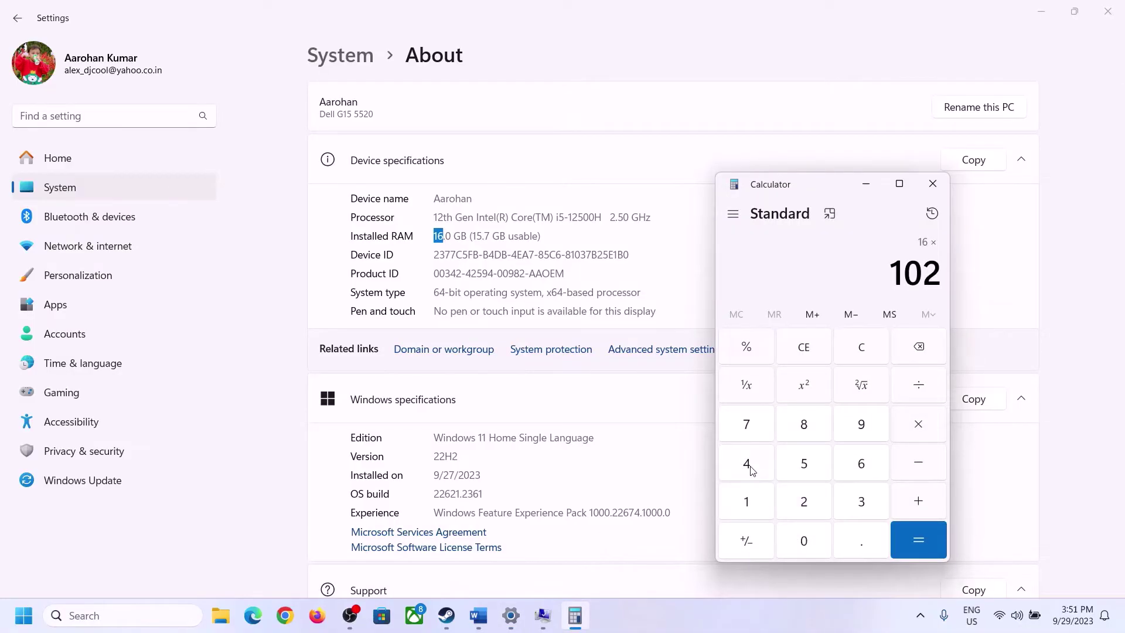
left_click(752, 469)
left_click(911, 551)
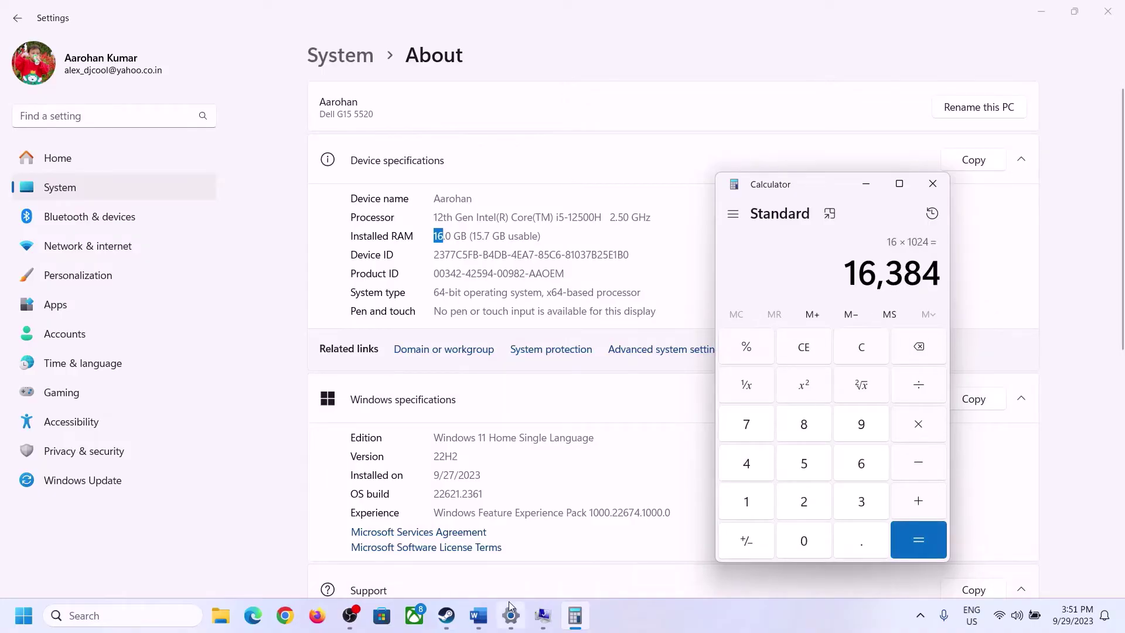
Recheck the maximum size formula in the document and multiply the RAM in megabytes by 3 in Calculator
left_click(478, 615)
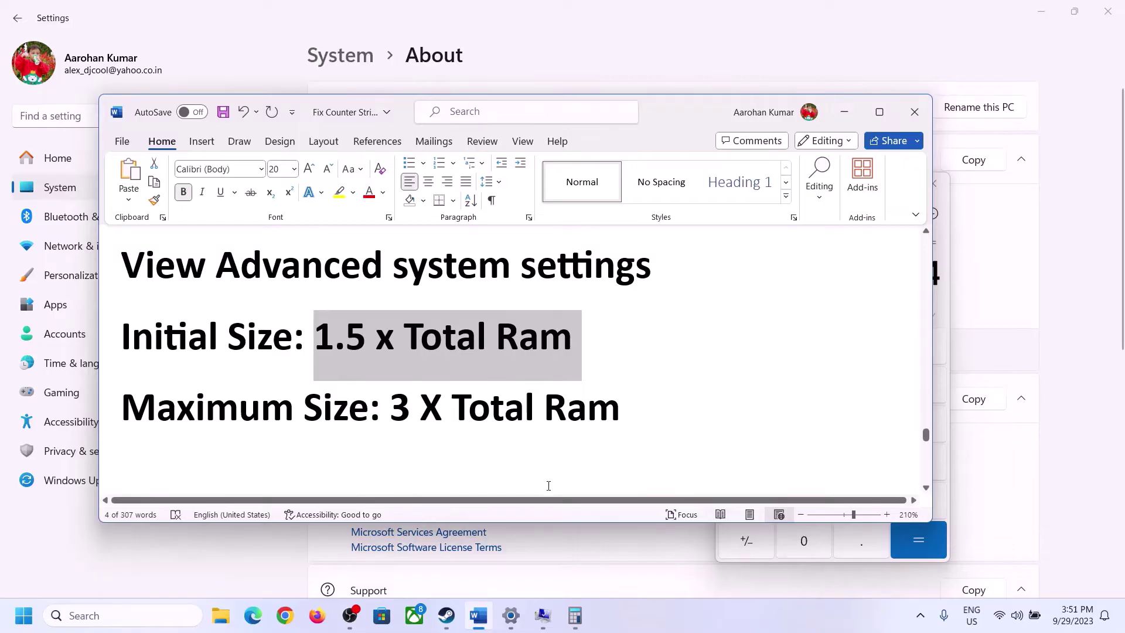
left_click(574, 615)
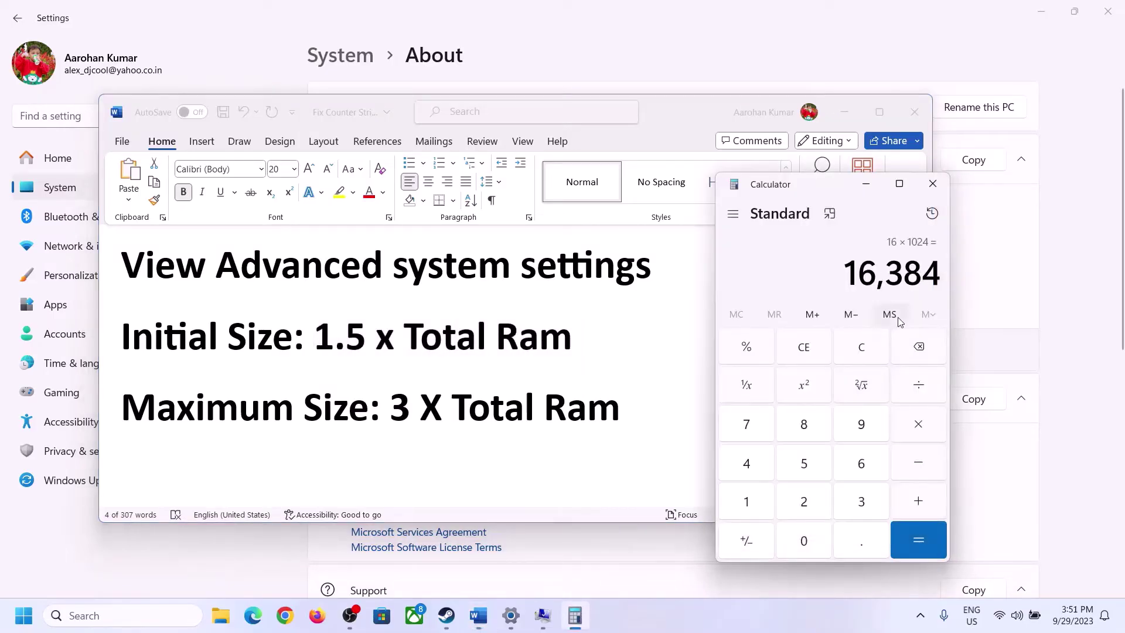
left_click(918, 425)
left_click(858, 502)
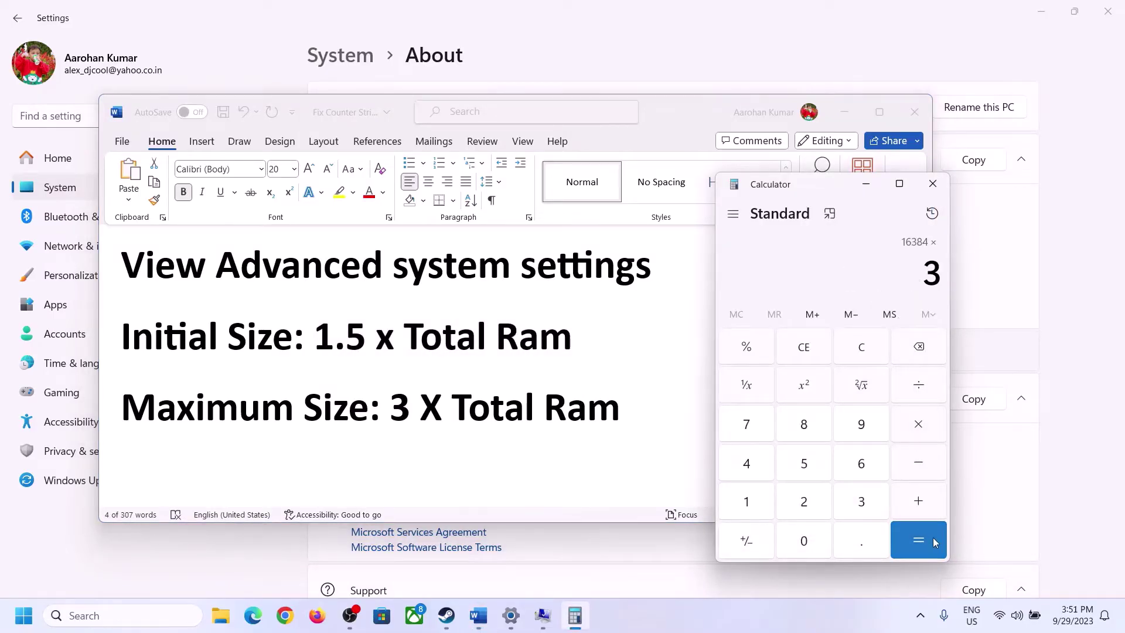
left_click(934, 542)
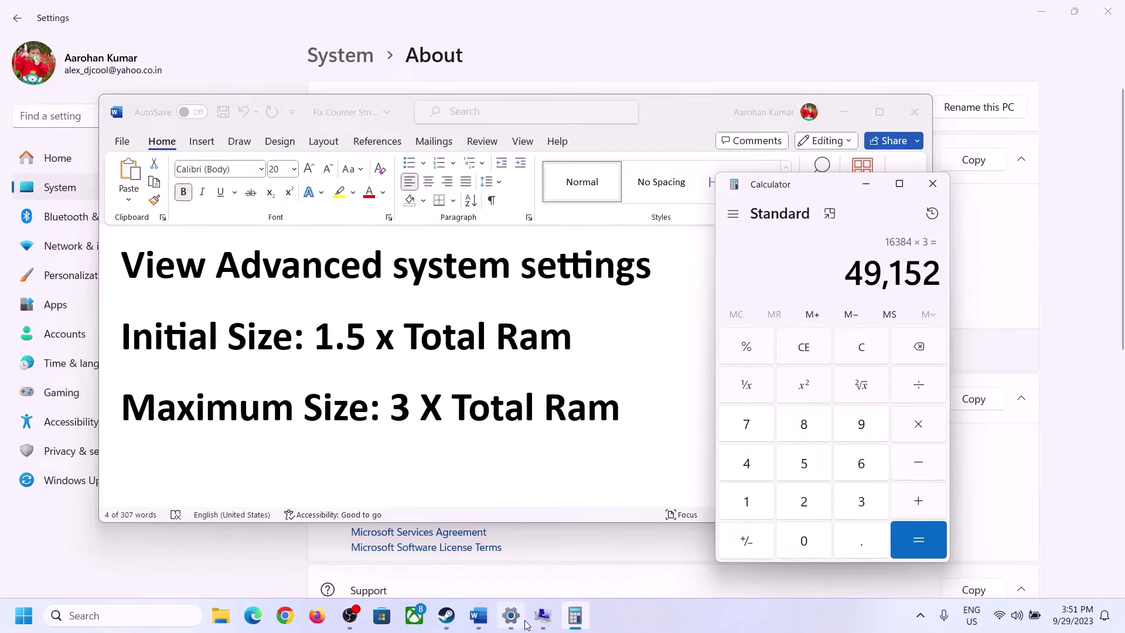
Set drive C:'s maximum paging file size to 49152 MB, apply the custom size, and confirm all open system dialogs
left_click(543, 615)
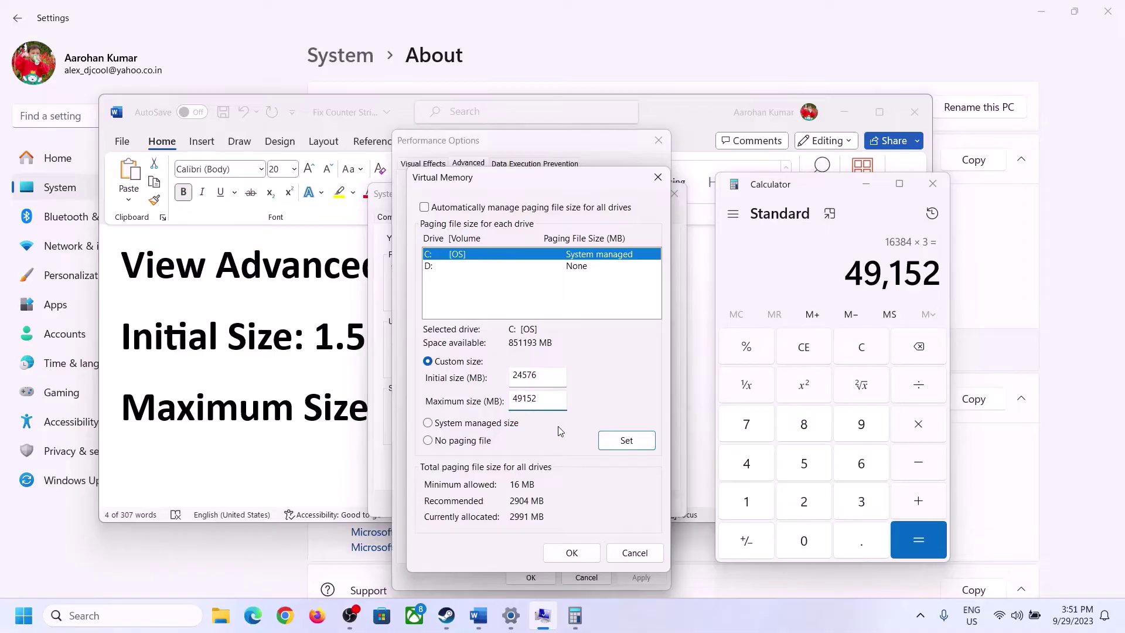
left_click(625, 441)
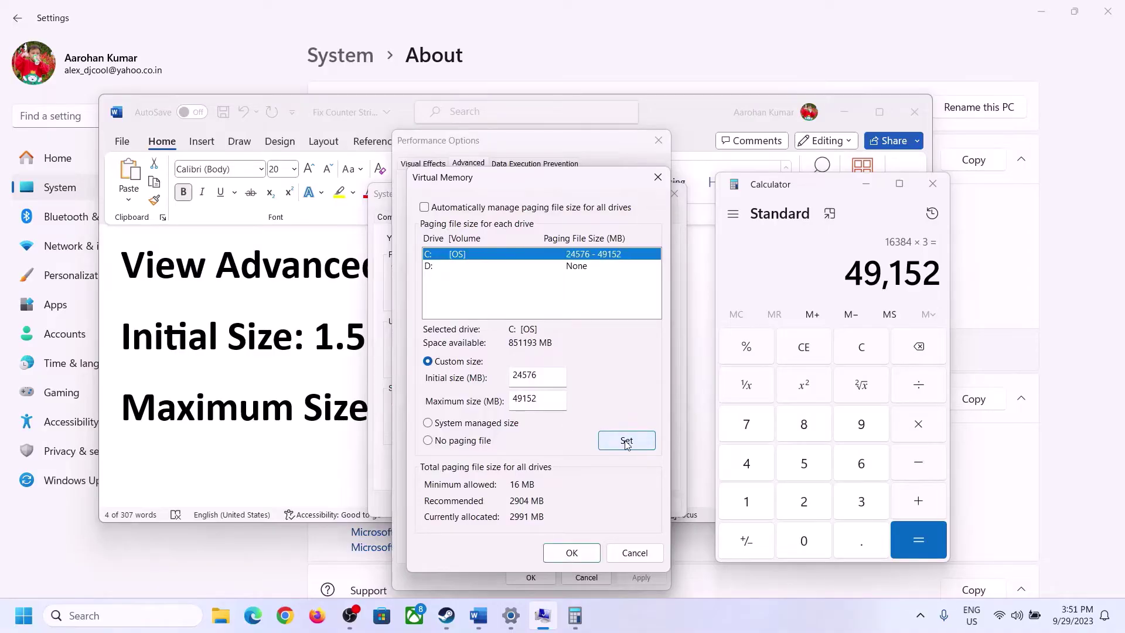
left_click(572, 553)
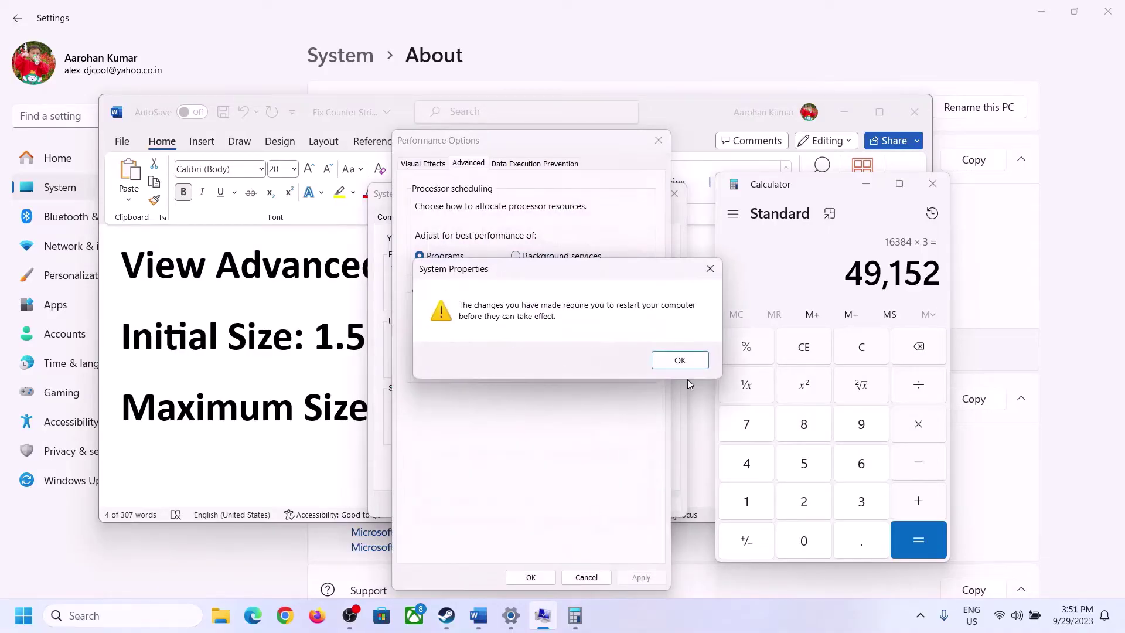
left_click(679, 360)
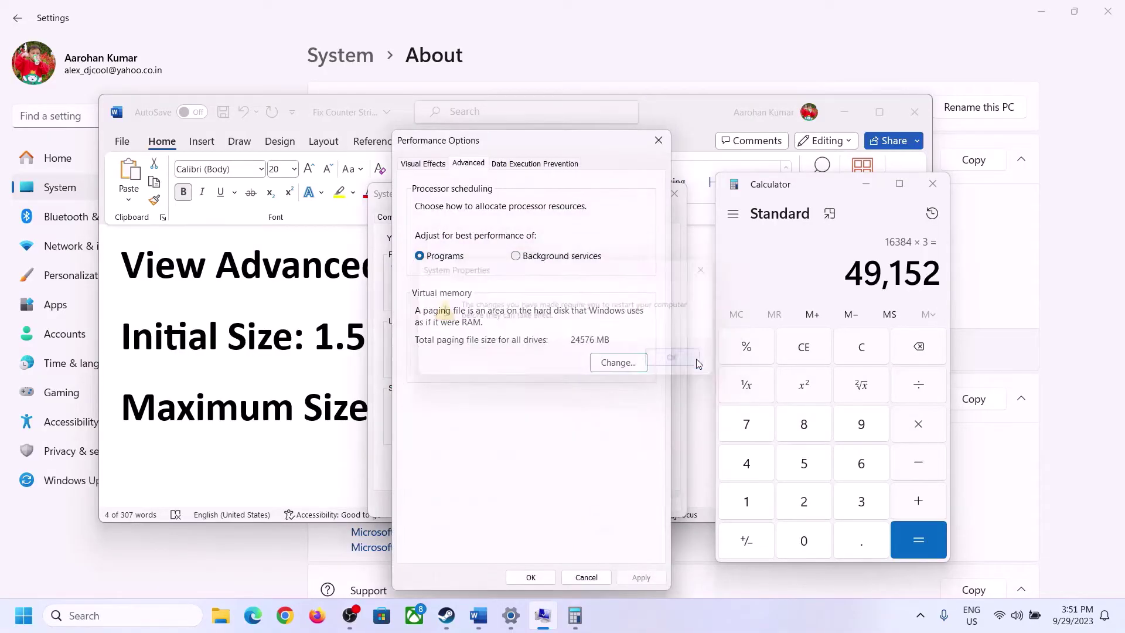
left_click(531, 577)
left_click(533, 502)
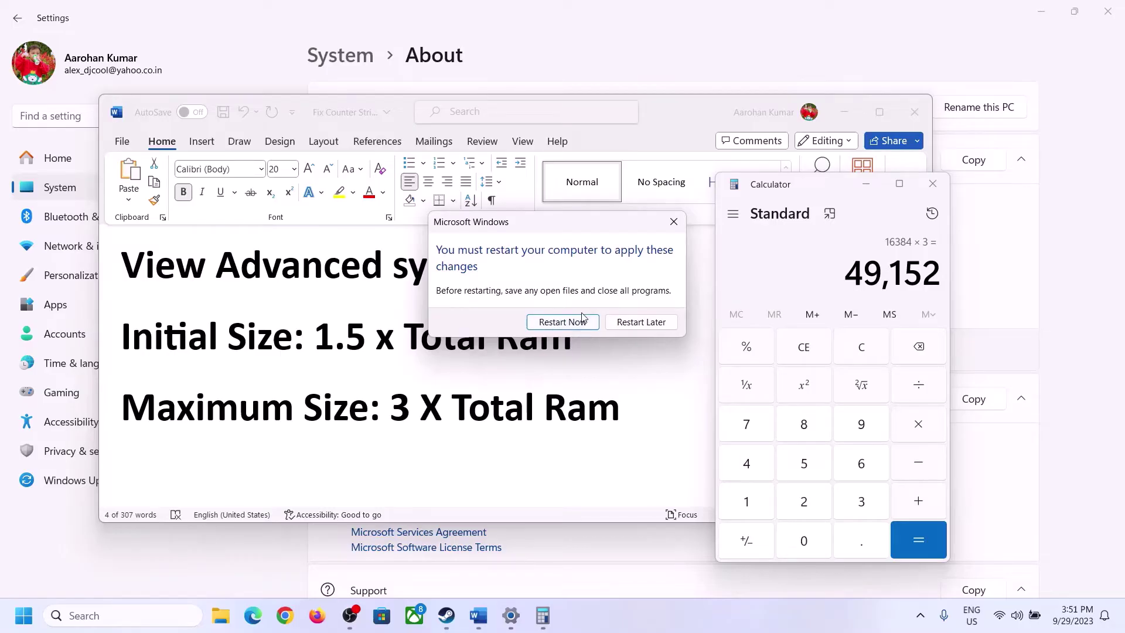
Dismiss the restart prompt without restarting and find Step 7, Roll back Graphics Driver, in the Word document
left_click(673, 222)
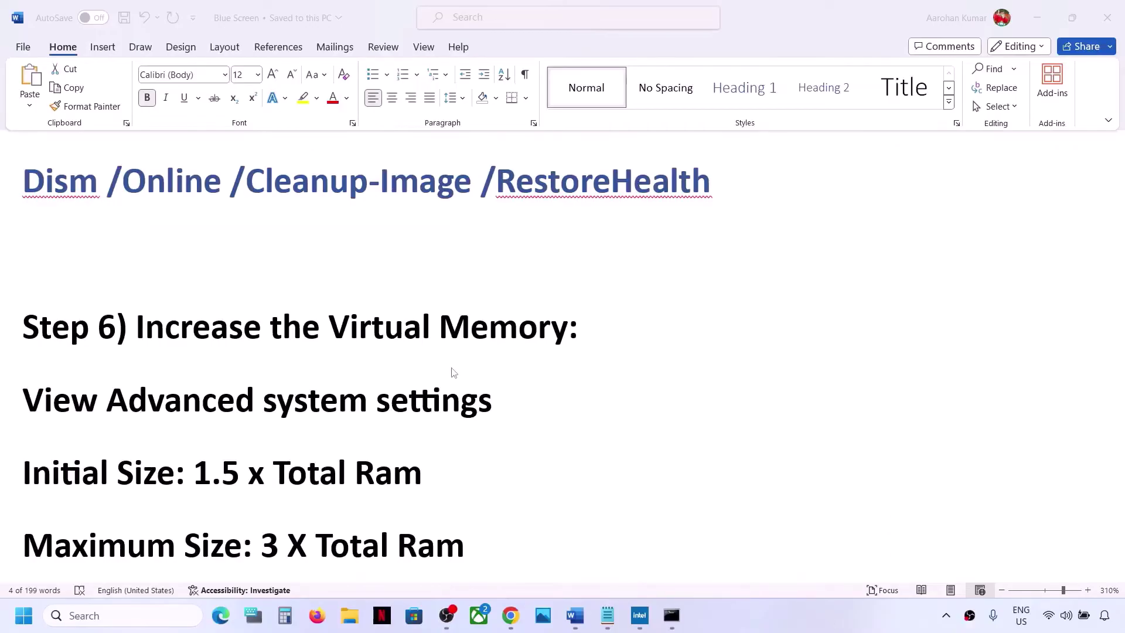
scroll(452, 372, "down", 5)
left_click(169, 410)
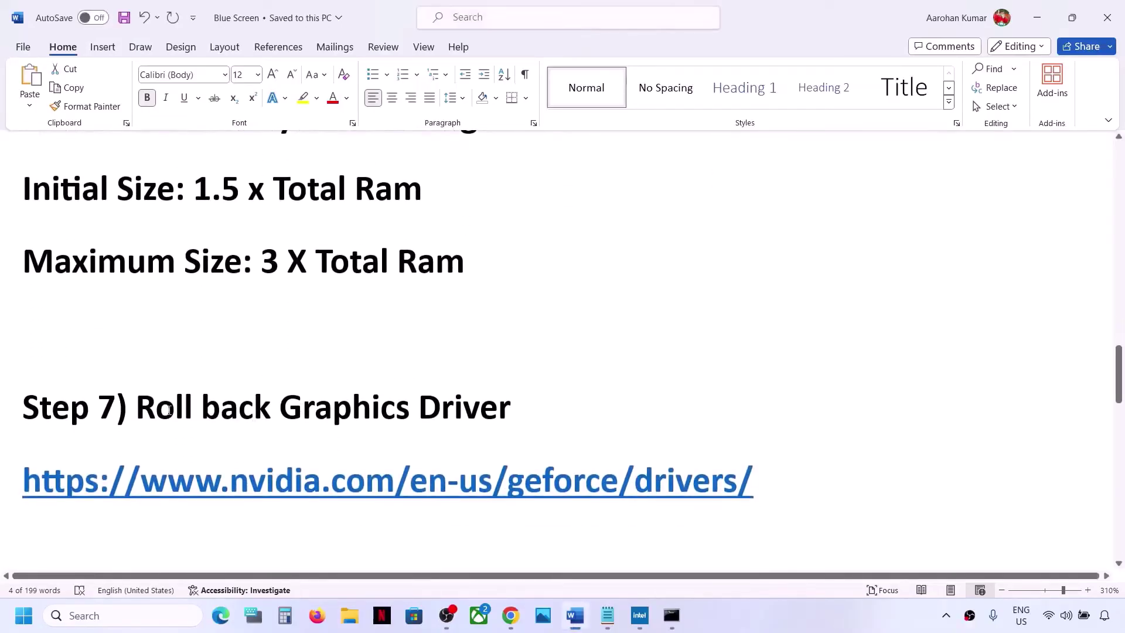
left_click_drag(134, 408, 476, 406)
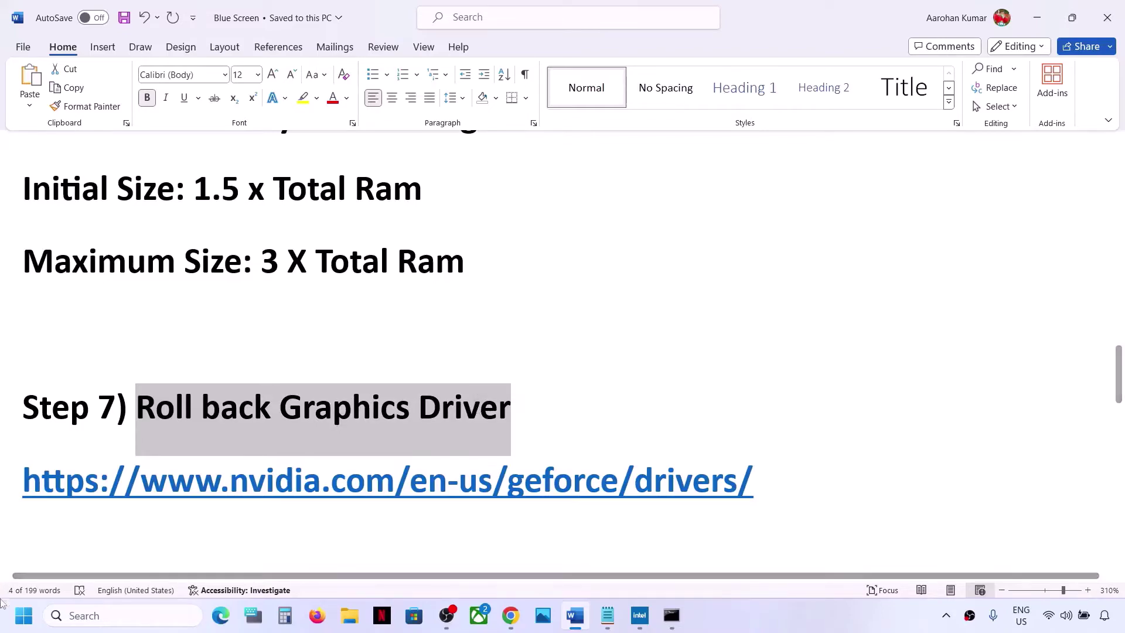
Open Device Manager, move its window clear of the screen edge, and expand the display adapters category
right_click(18, 627)
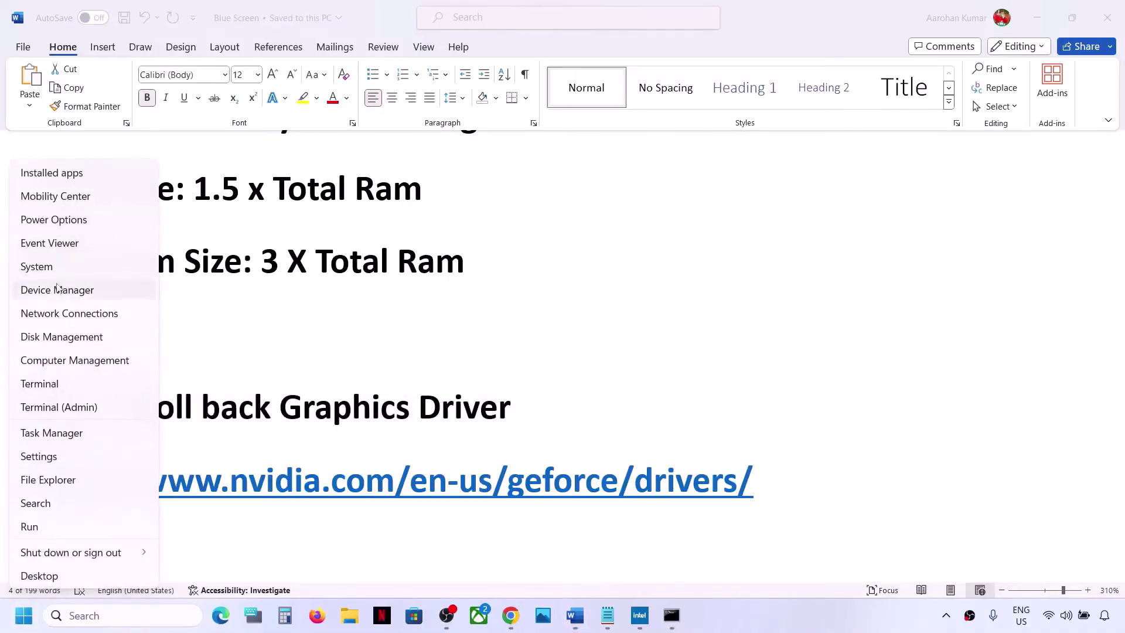
left_click(57, 290)
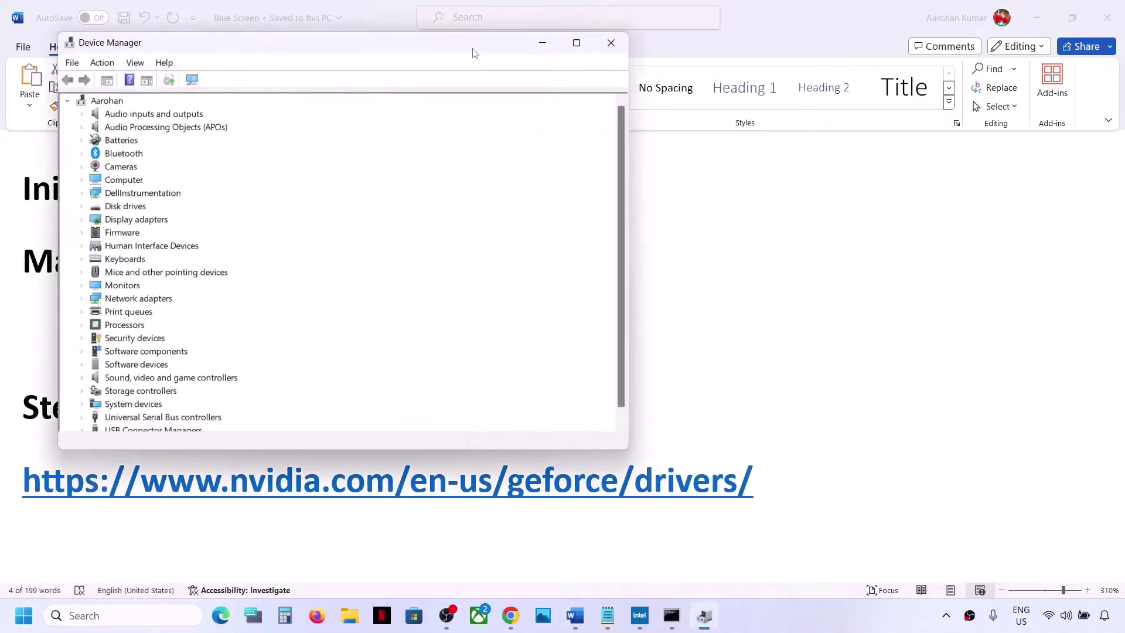
left_click_drag(467, 51, 669, 67)
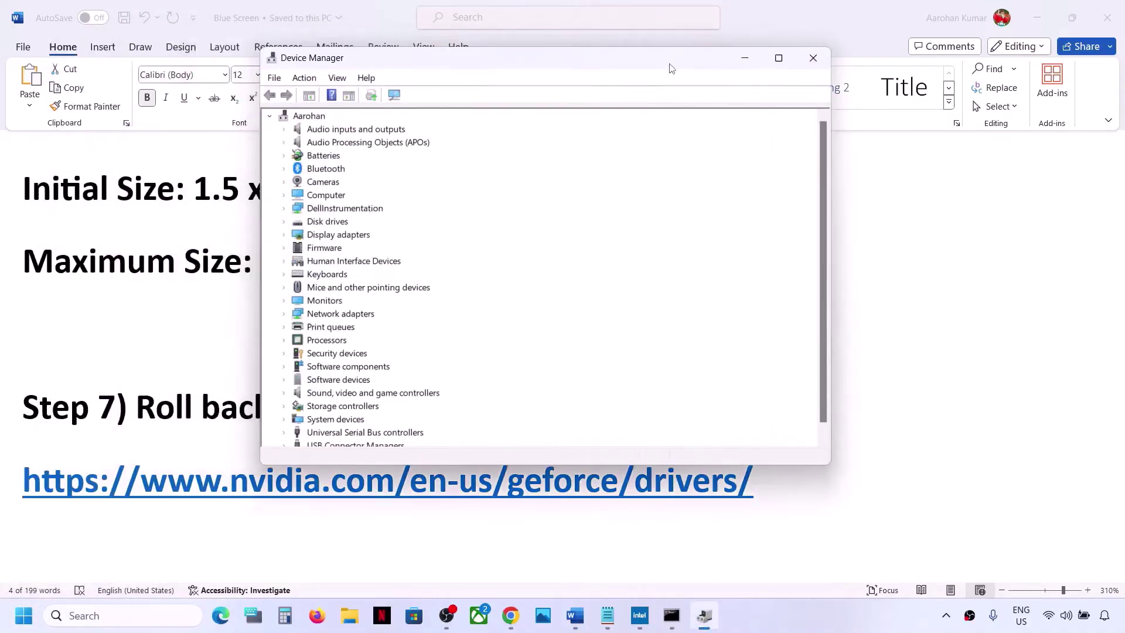
left_click(284, 235)
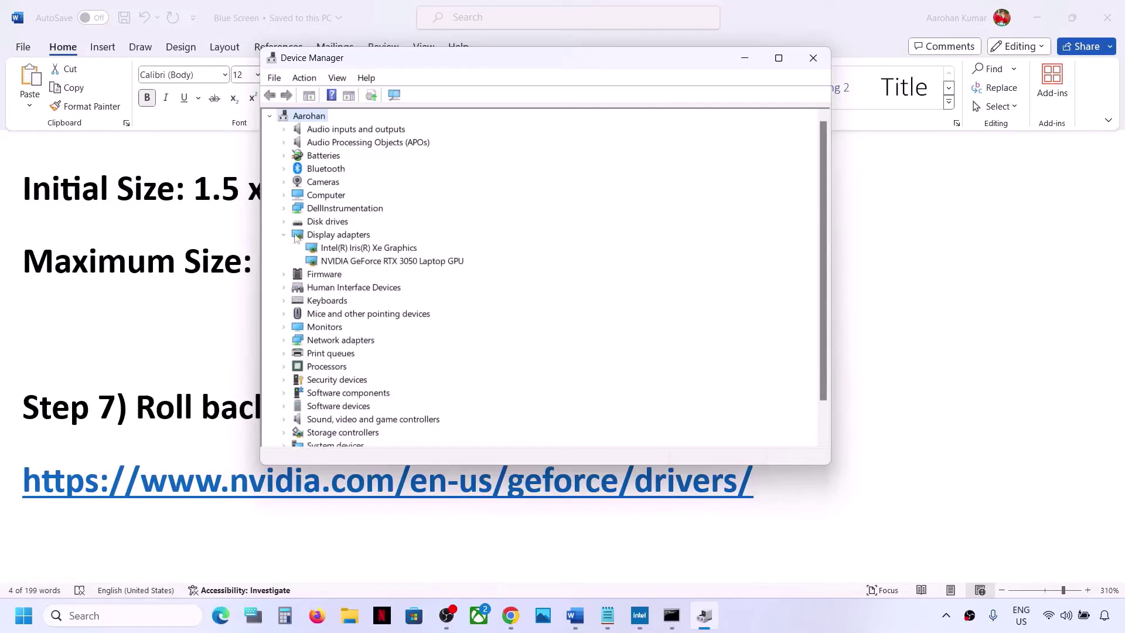
Check the Roll Back Driver option in the Intel(R) Iris(R) Xe Graphics driver properties and close them without changes
left_click(370, 251)
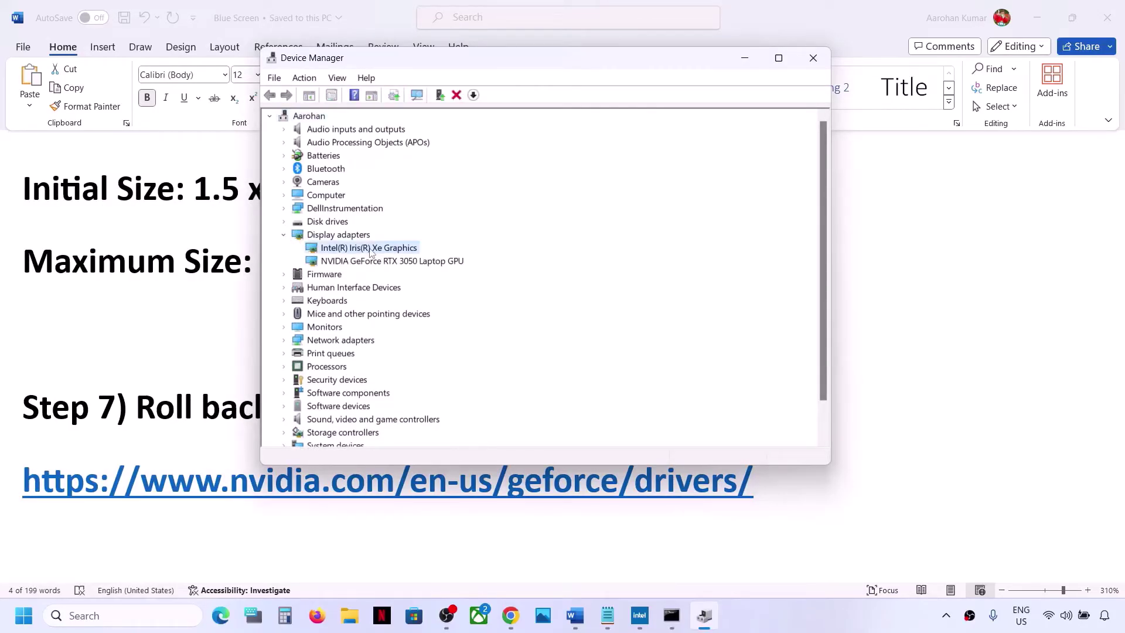
right_click(370, 251)
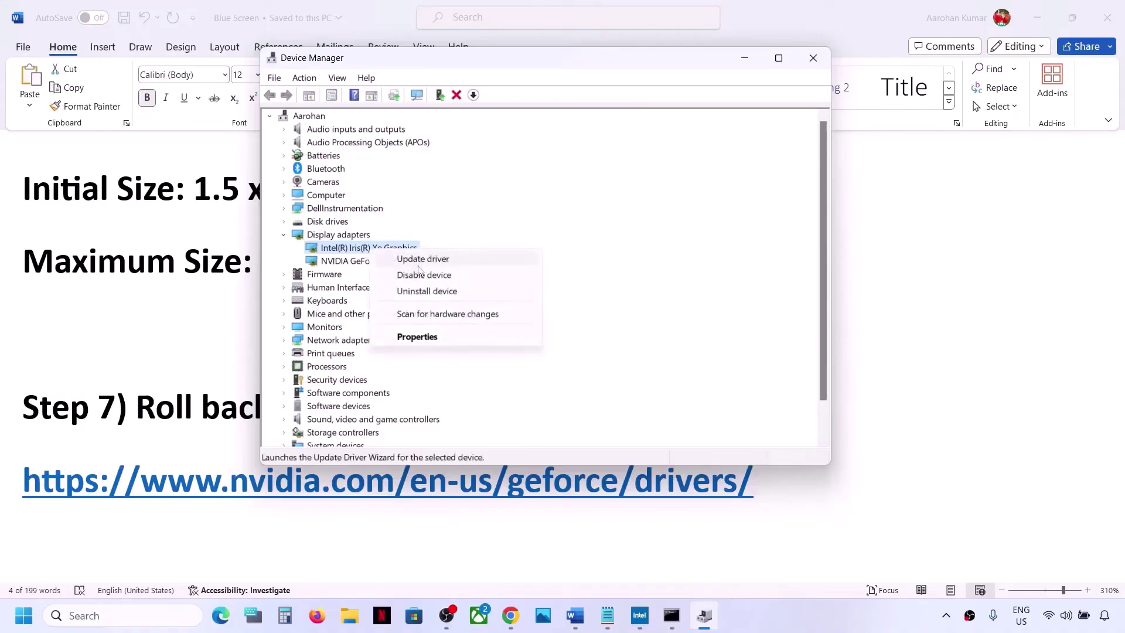
left_click(415, 337)
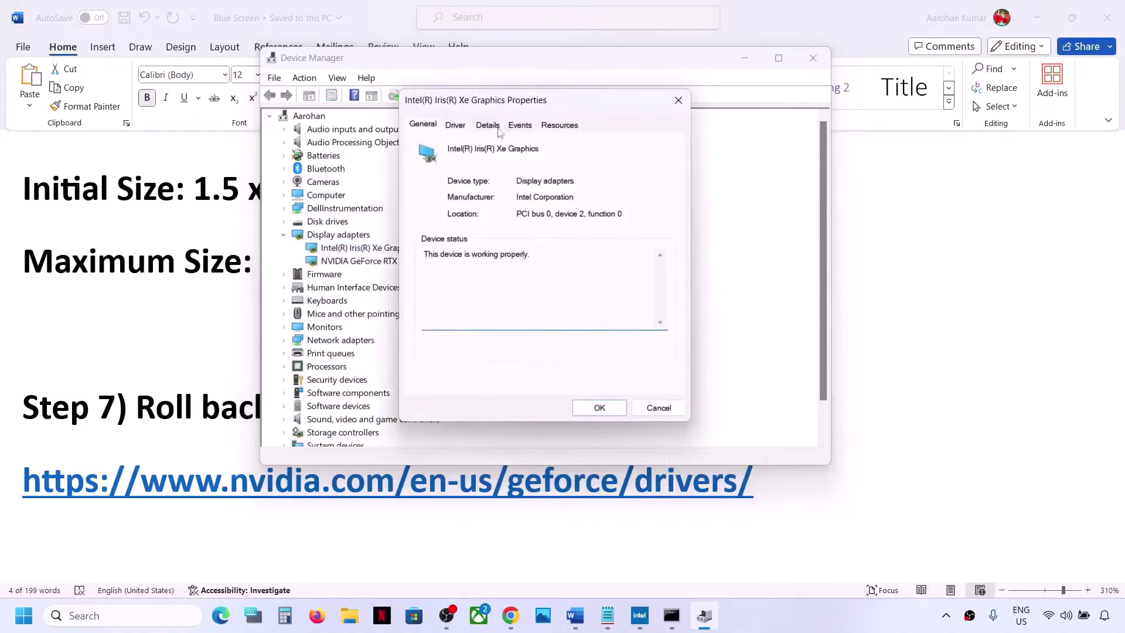
left_click(457, 127)
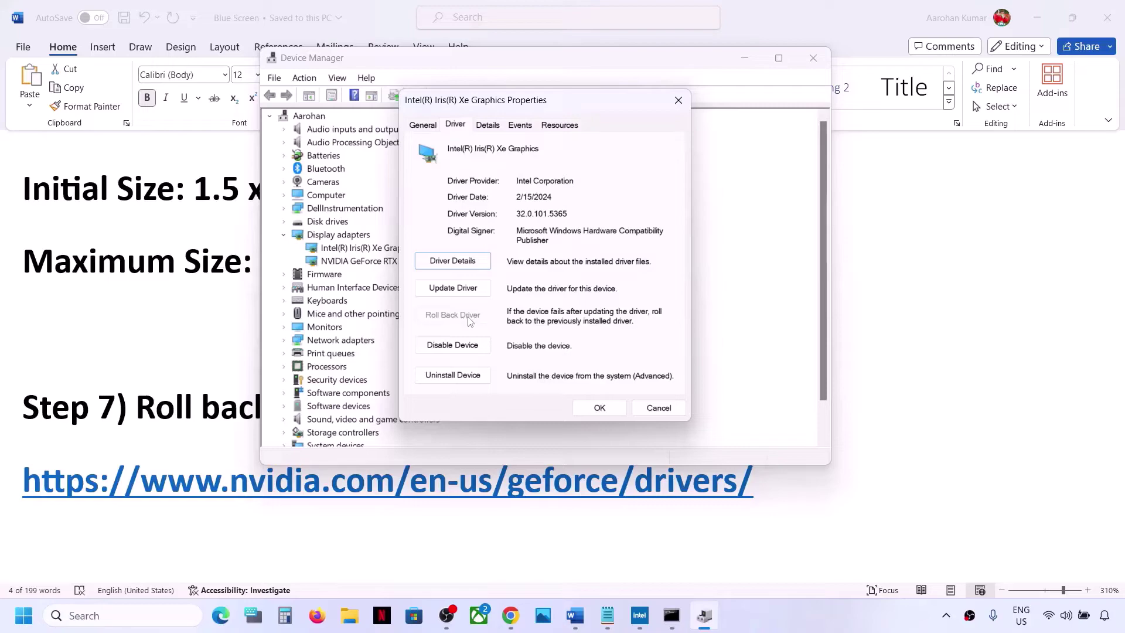
left_click(645, 412)
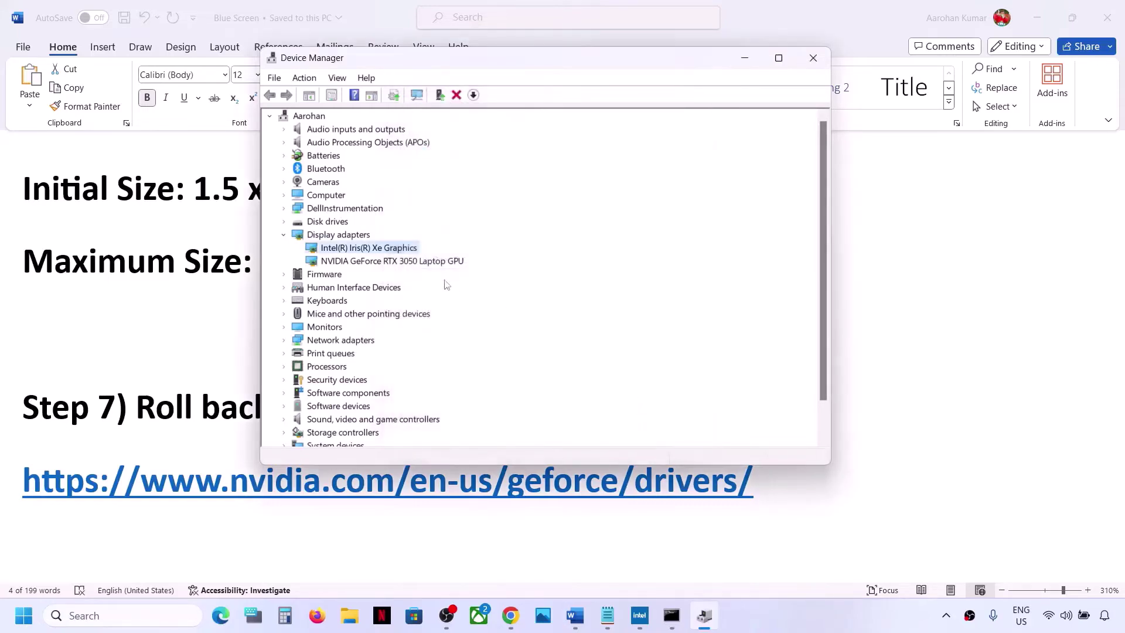
Check the Roll Back Driver option for the NVIDIA GeForce RTX 3050 Laptop GPU, cancel its properties, and close Device Manager
left_click(392, 262)
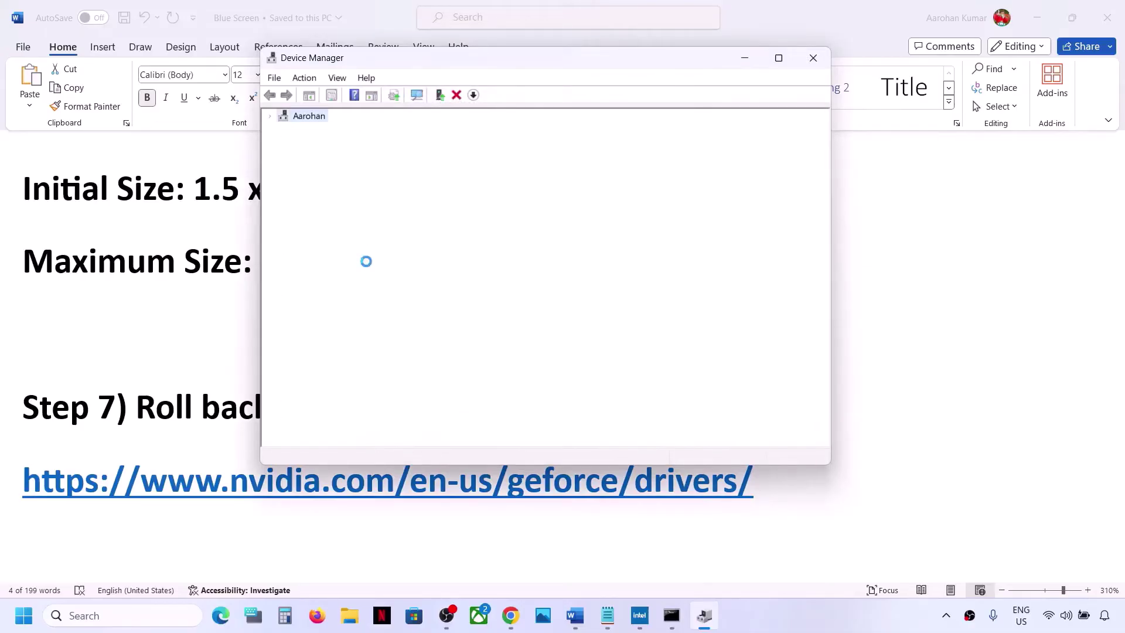
right_click(367, 264)
left_click(415, 350)
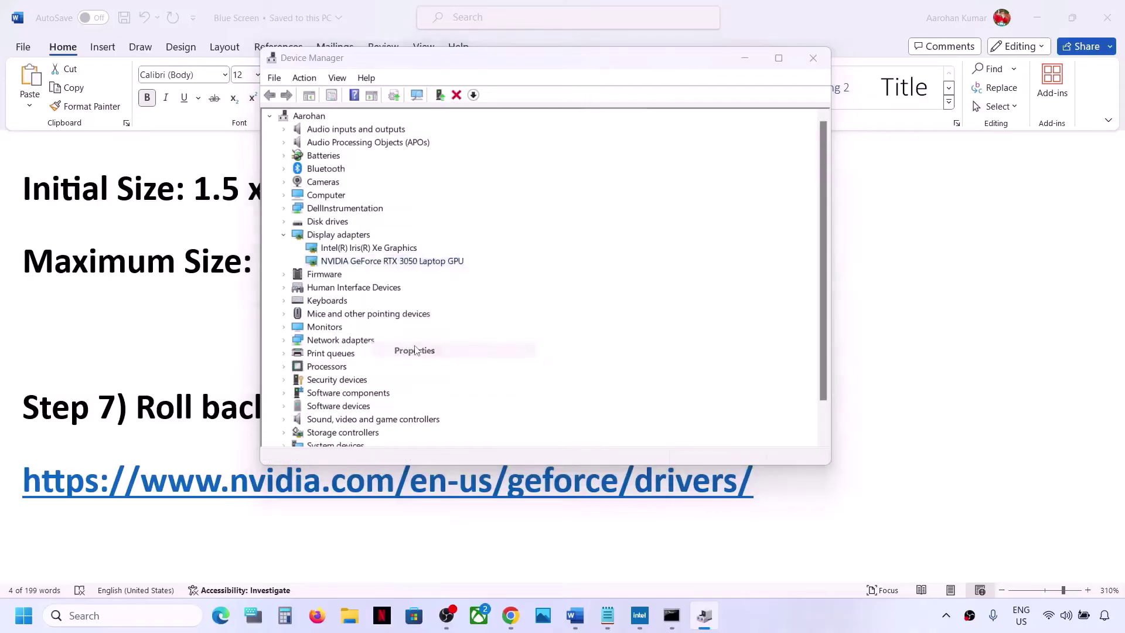
left_click(455, 125)
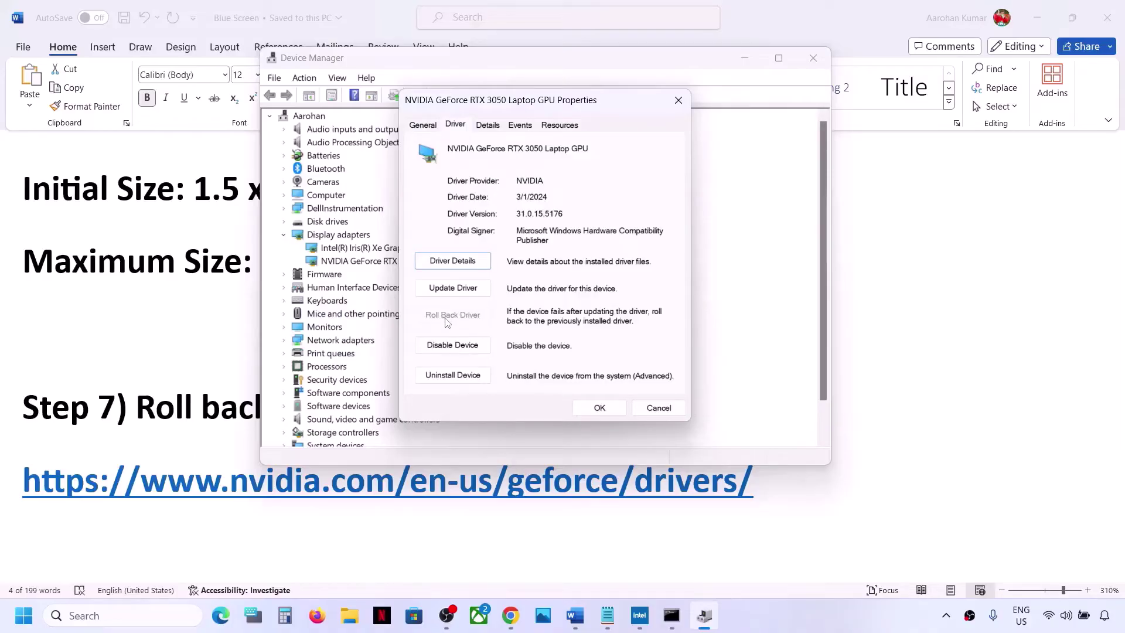
left_click(658, 408)
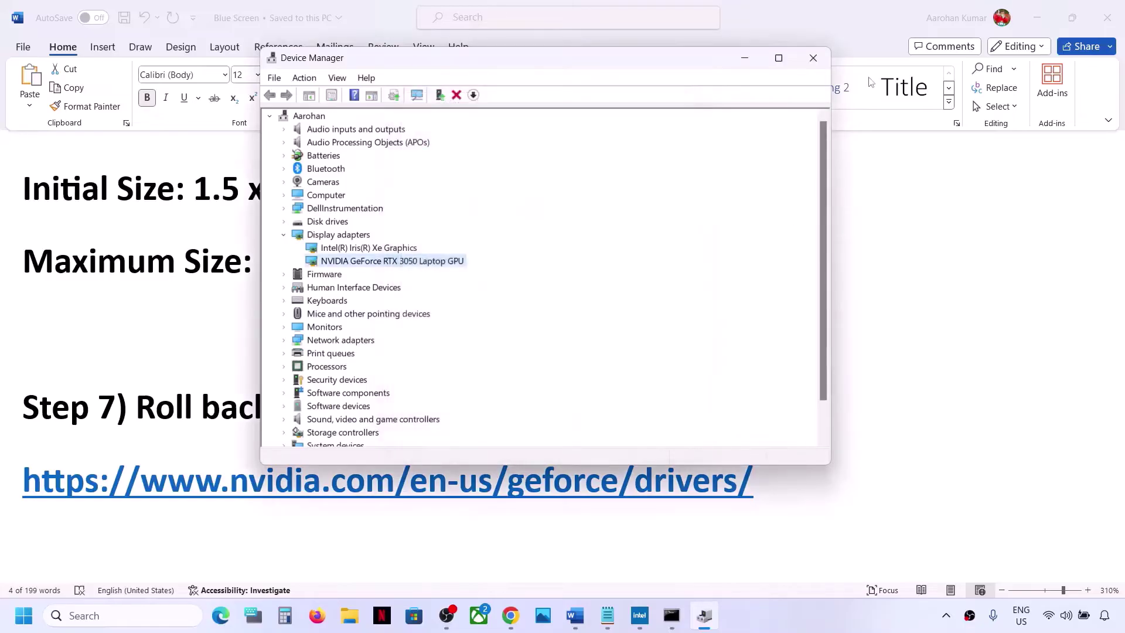
left_click(813, 57)
Find Step 8, Uninstall recently installed Windows Update, in the document and highlight its text
scroll(435, 335, "down", 5)
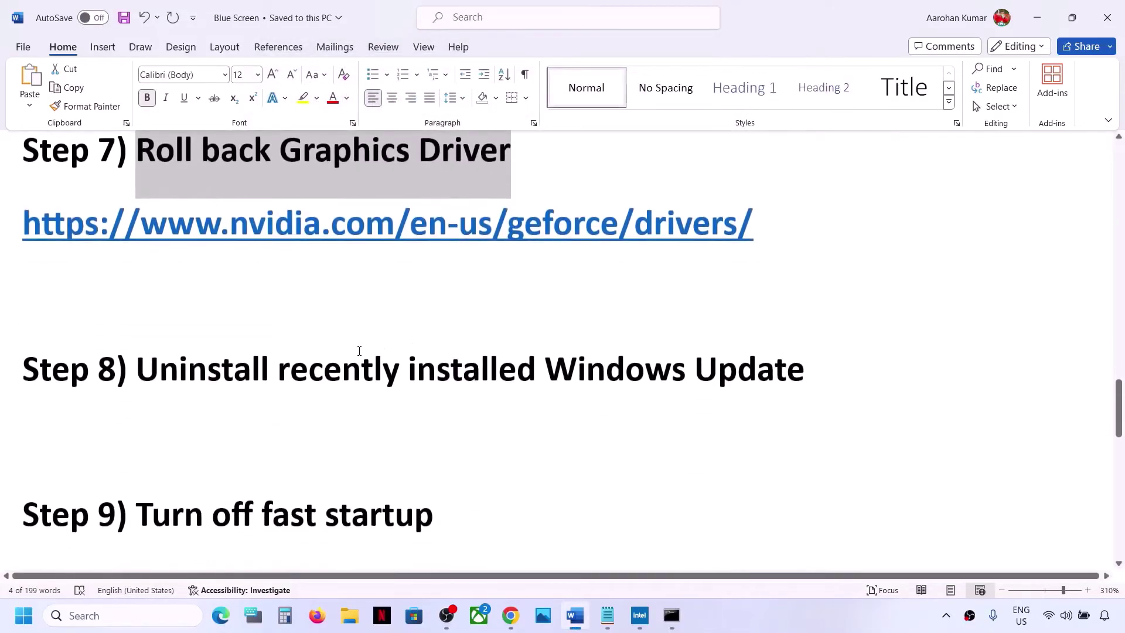
scroll(359, 351, "up", 1)
left_click_drag(174, 422, 823, 423)
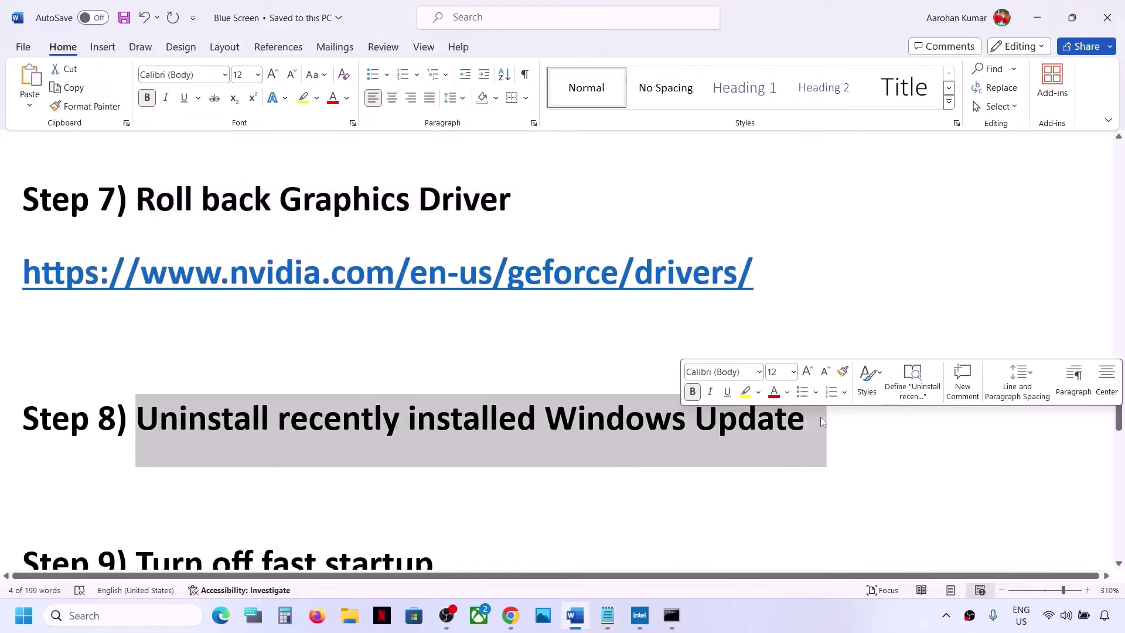
left_click(484, 421)
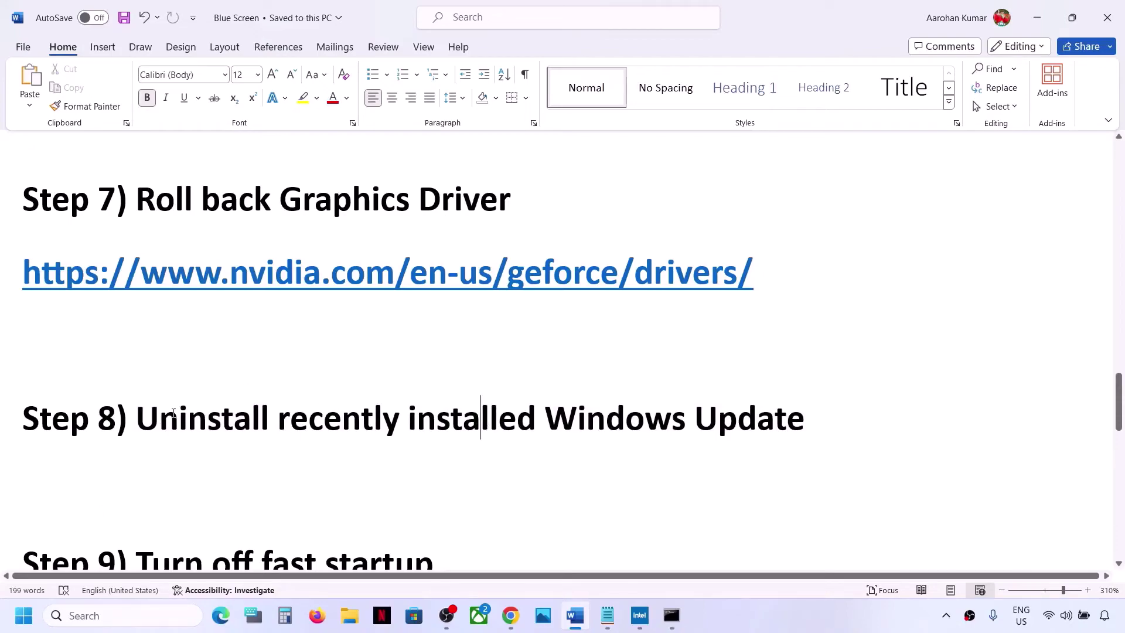
left_click_drag(173, 413, 539, 420)
Uninstall Security Update for Microsoft Windows (KB5035955) through the Windows Update history in Settings
left_click(24, 615)
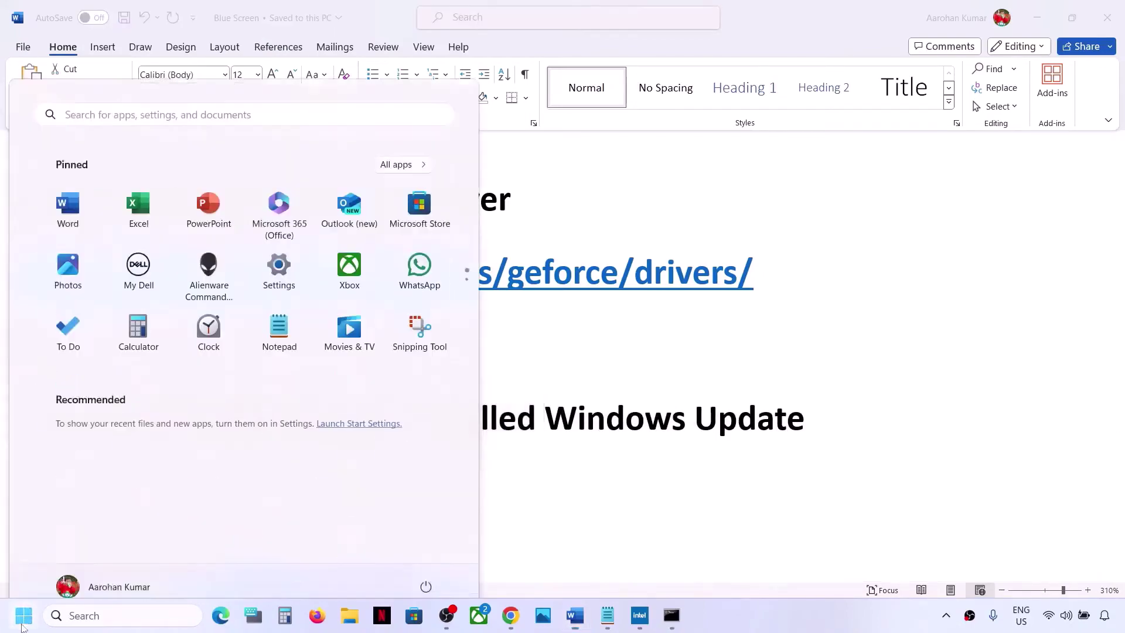
left_click(277, 246)
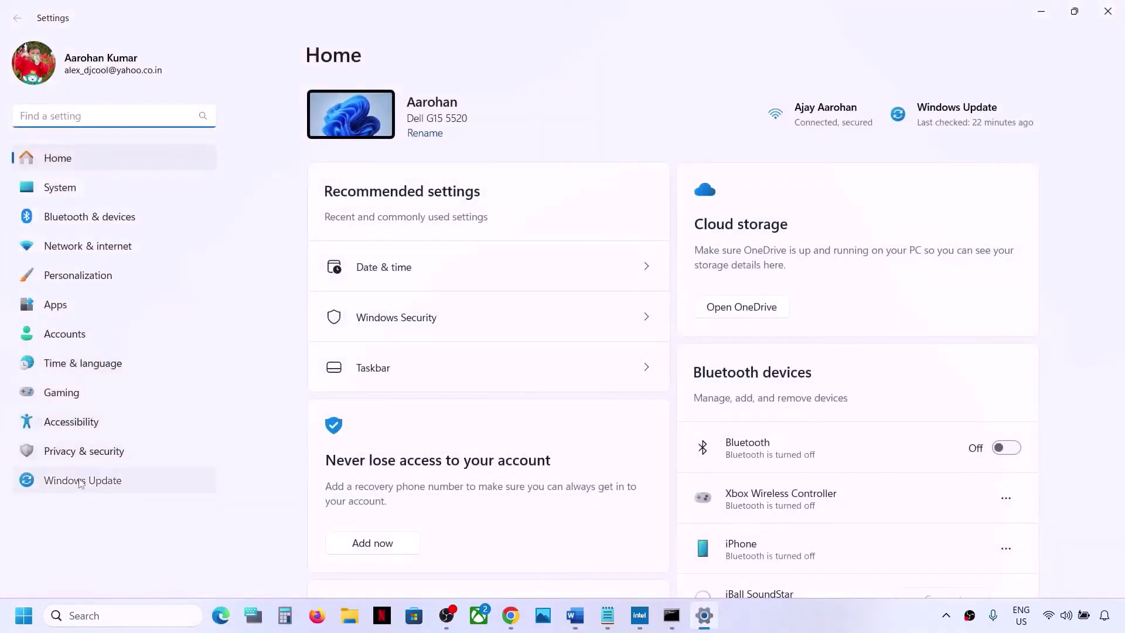
left_click(82, 480)
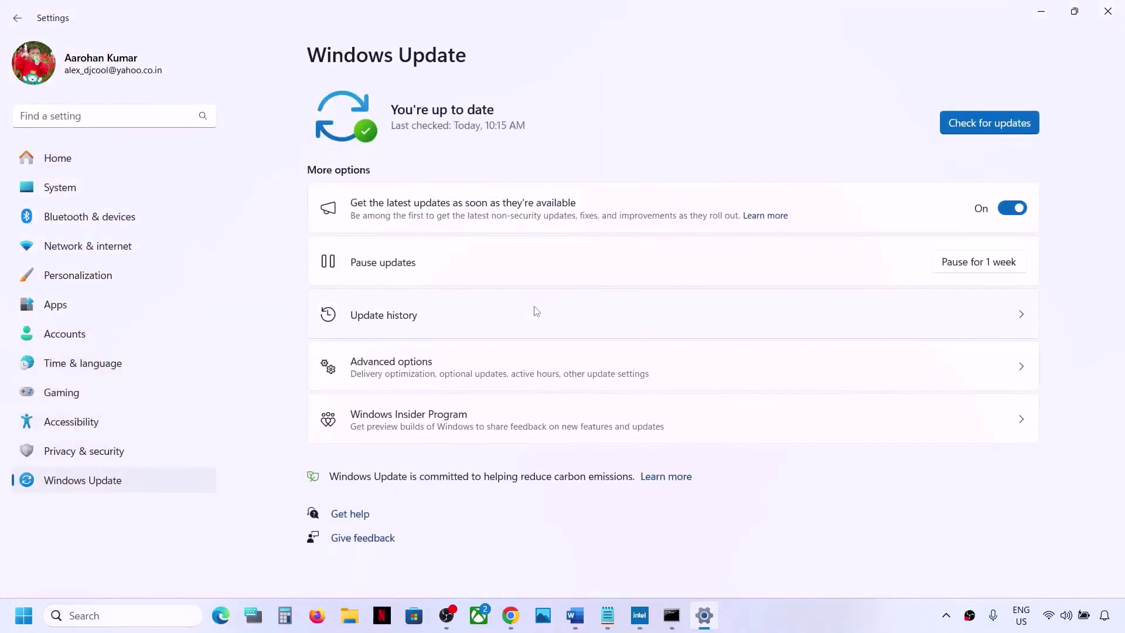
left_click(394, 328)
scroll(393, 324, "down", 10)
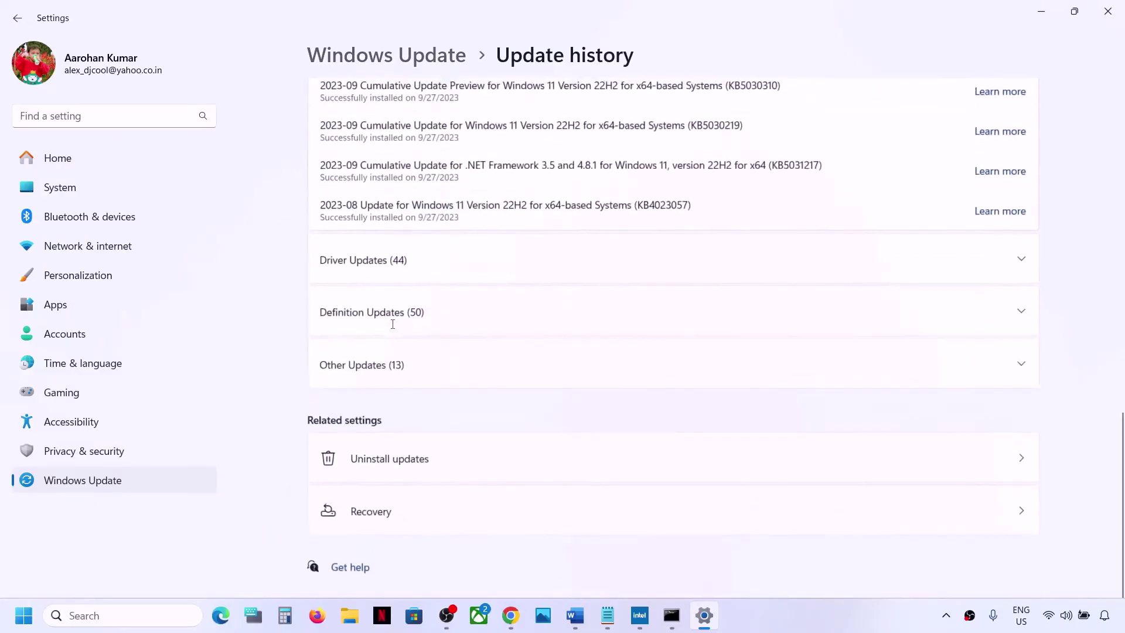
left_click(331, 481)
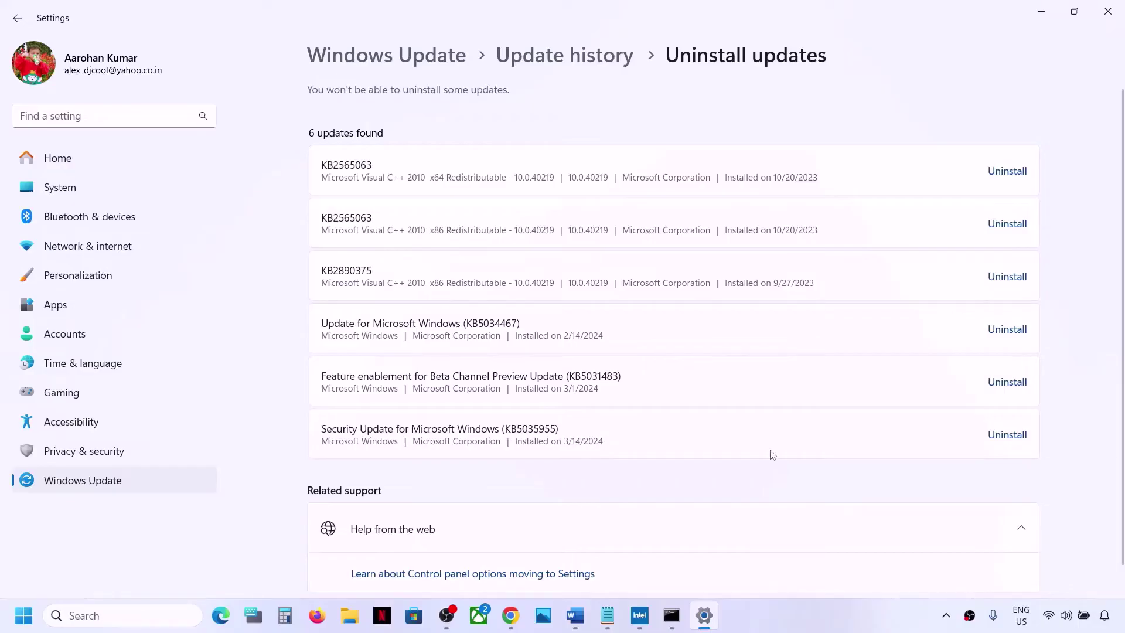
left_click(1007, 435)
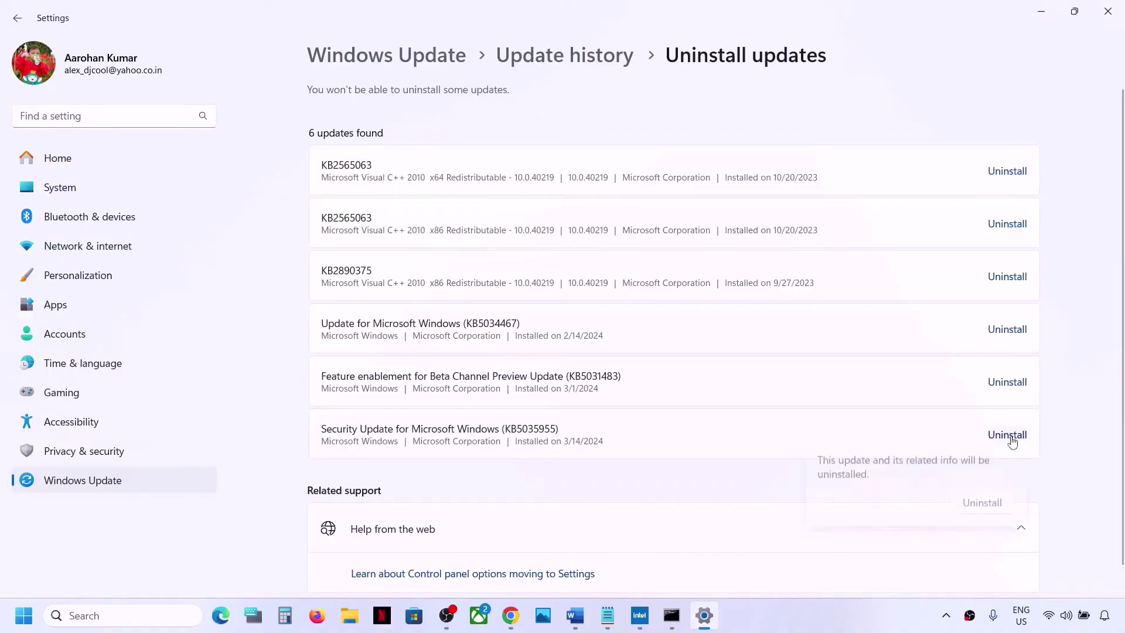
left_click(970, 507)
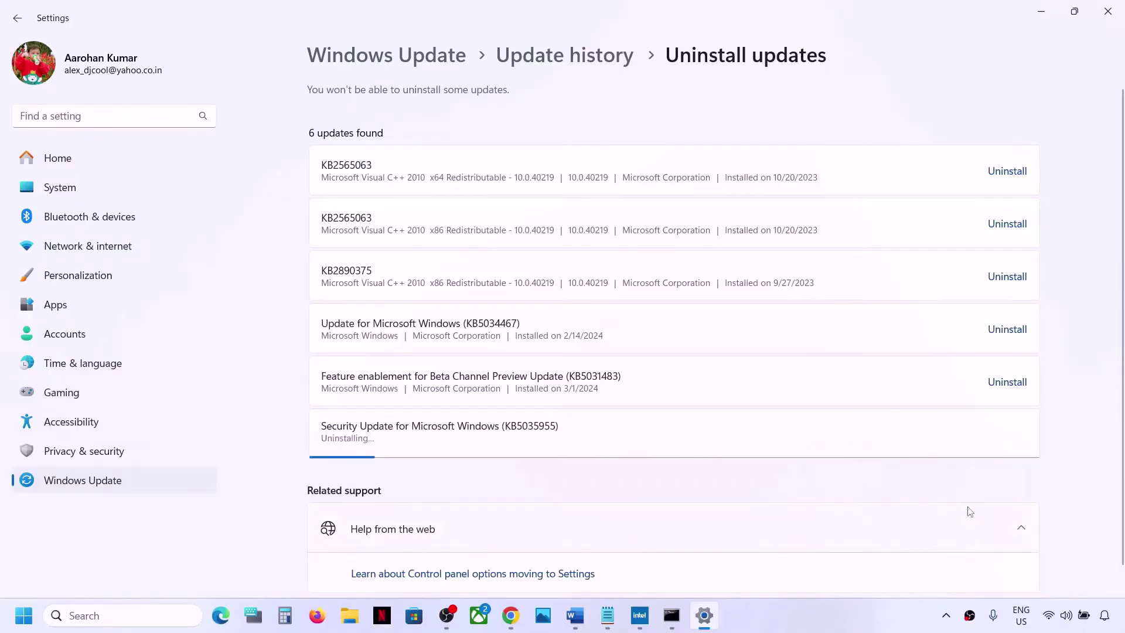
left_click(20, 625)
left_click(426, 565)
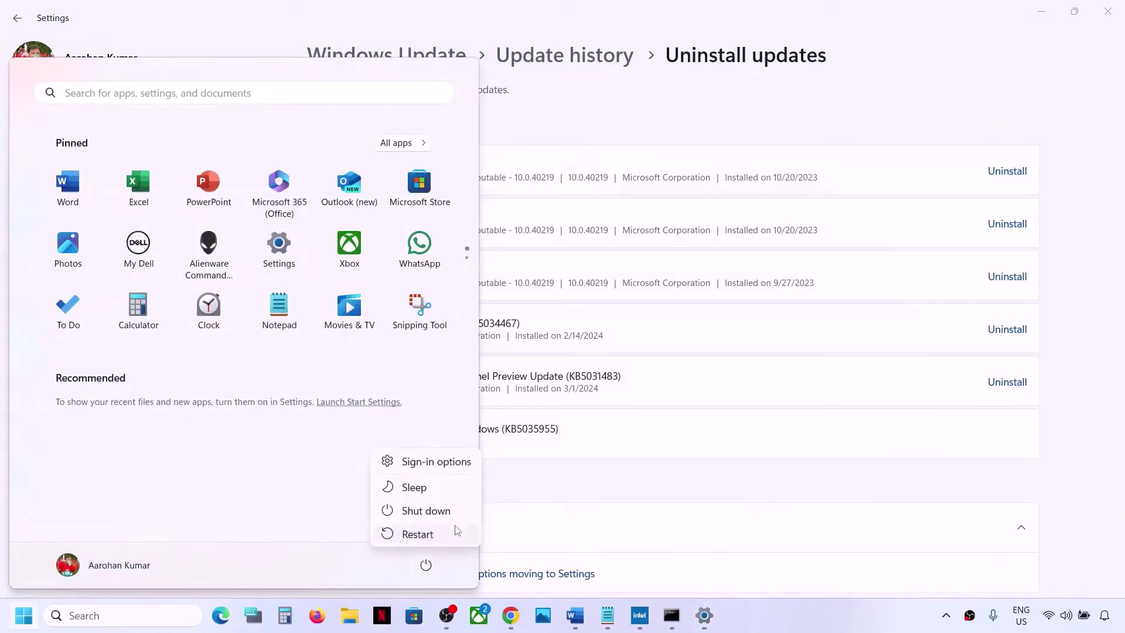
key("Escape")
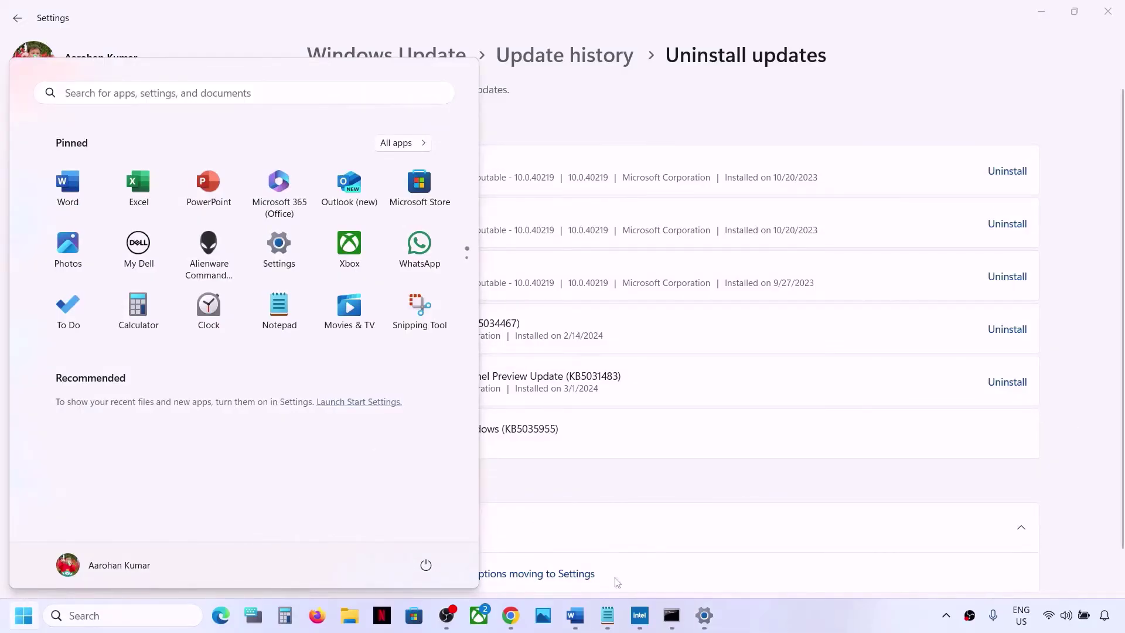
Return to the Word document and find Step 9, Turn off fast startup
left_click(575, 615)
scroll(406, 394, "down", 3)
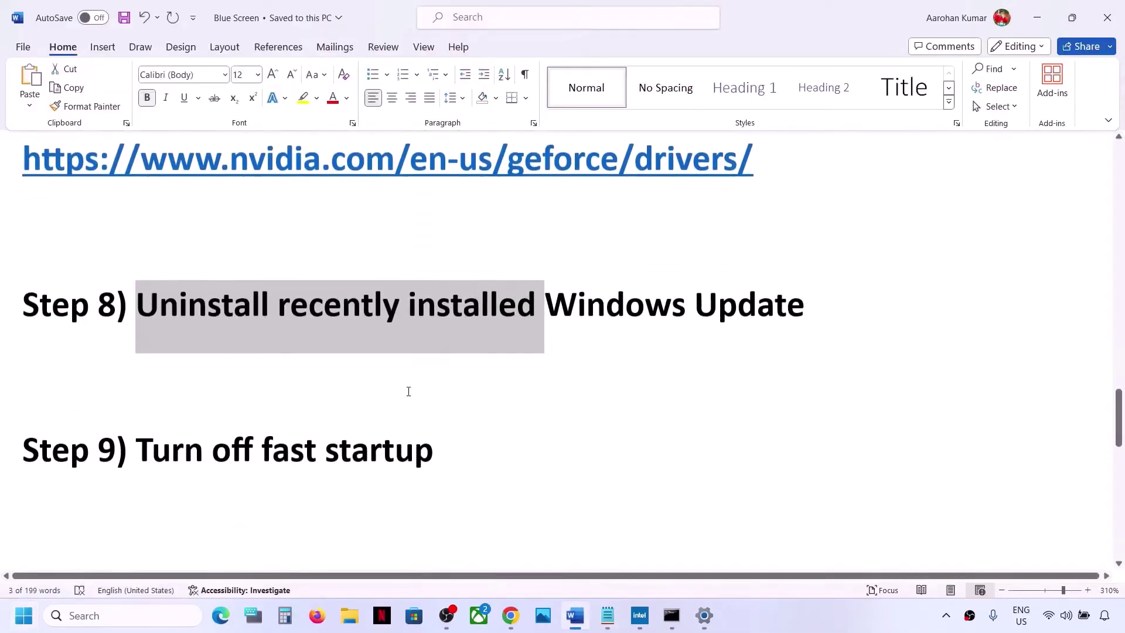
left_click_drag(167, 422, 499, 396)
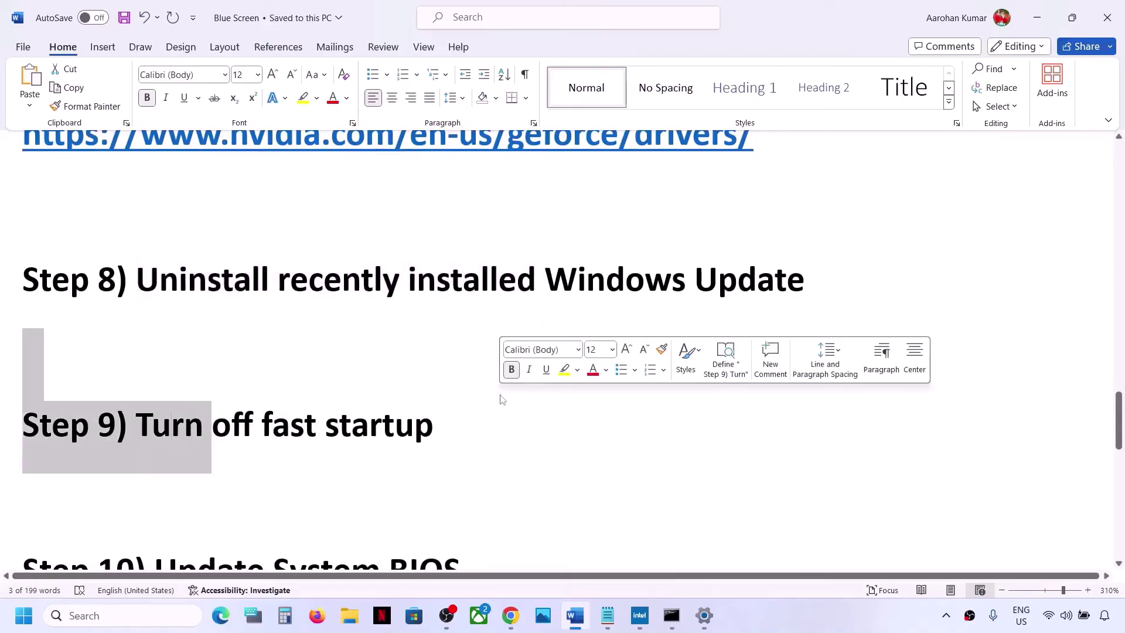
Open Control Panel and go to Power Options under Hardware and Sound
left_click(122, 613)
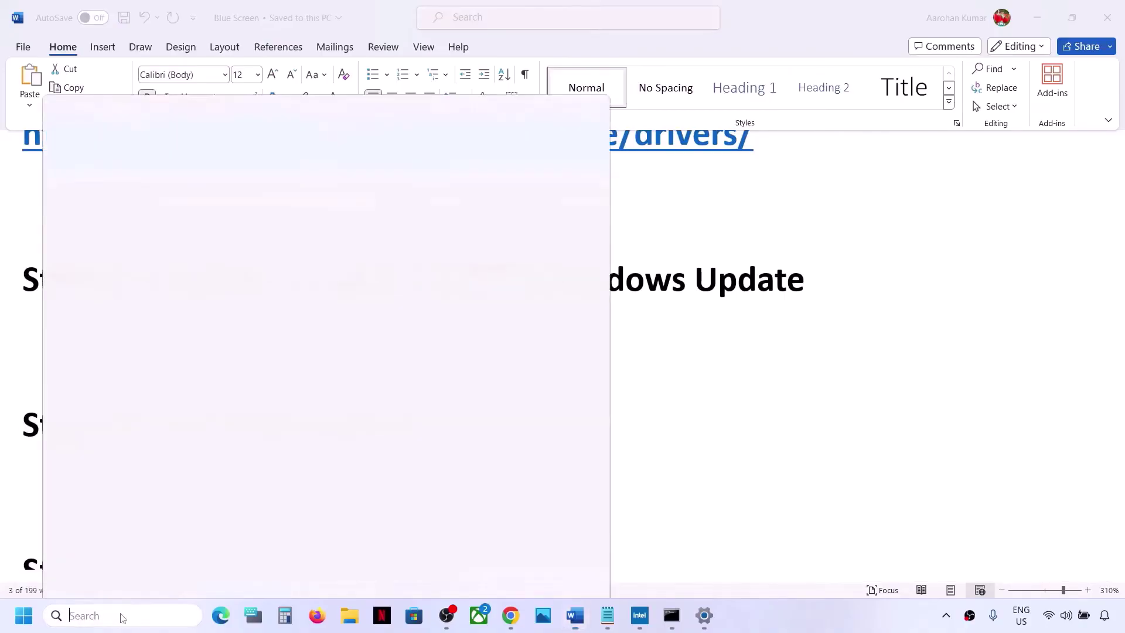
type("control")
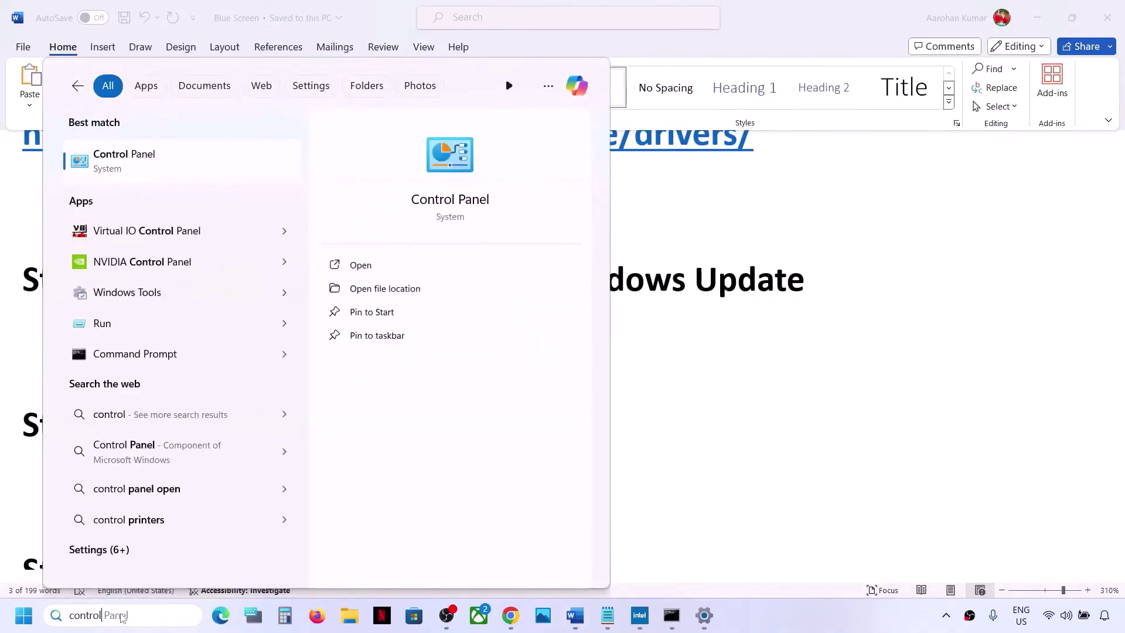
key("Return")
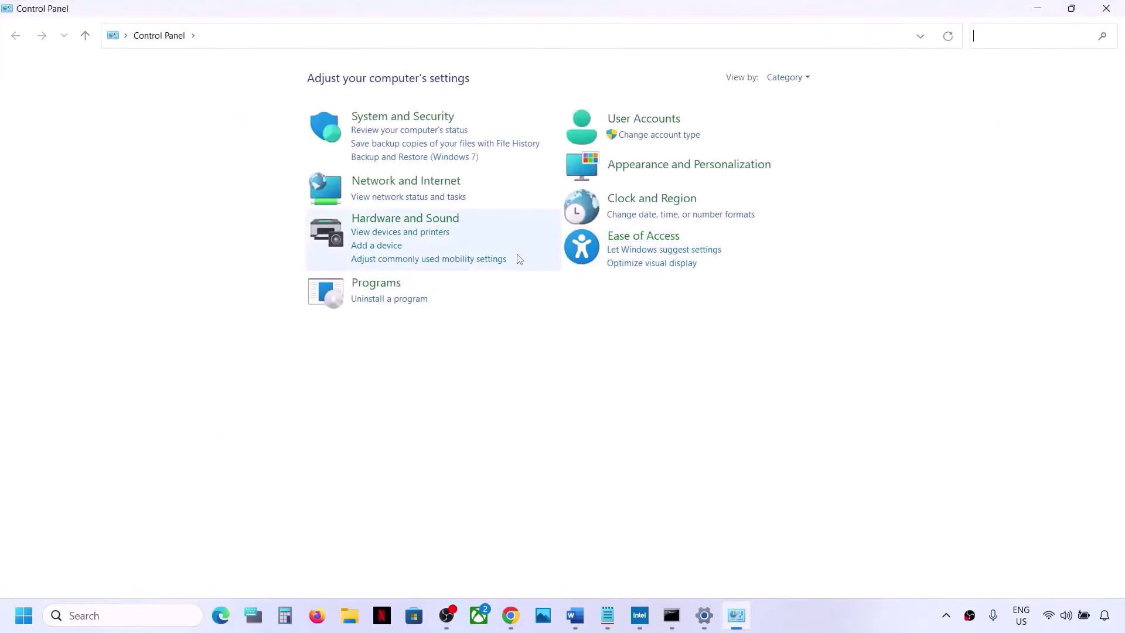
left_click(413, 220)
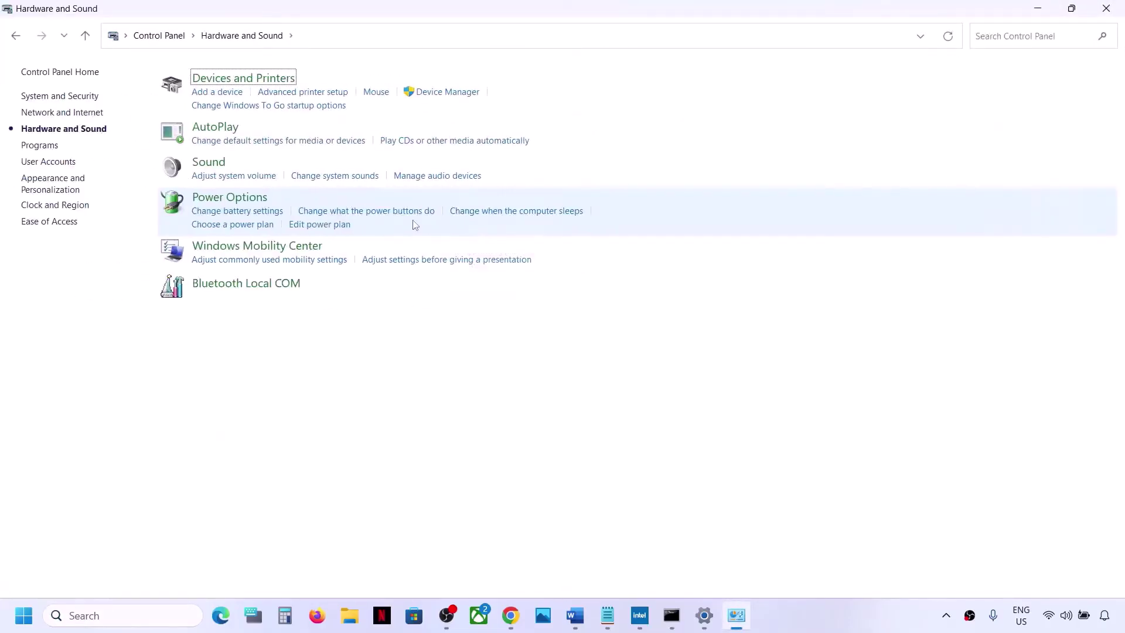
left_click(230, 199)
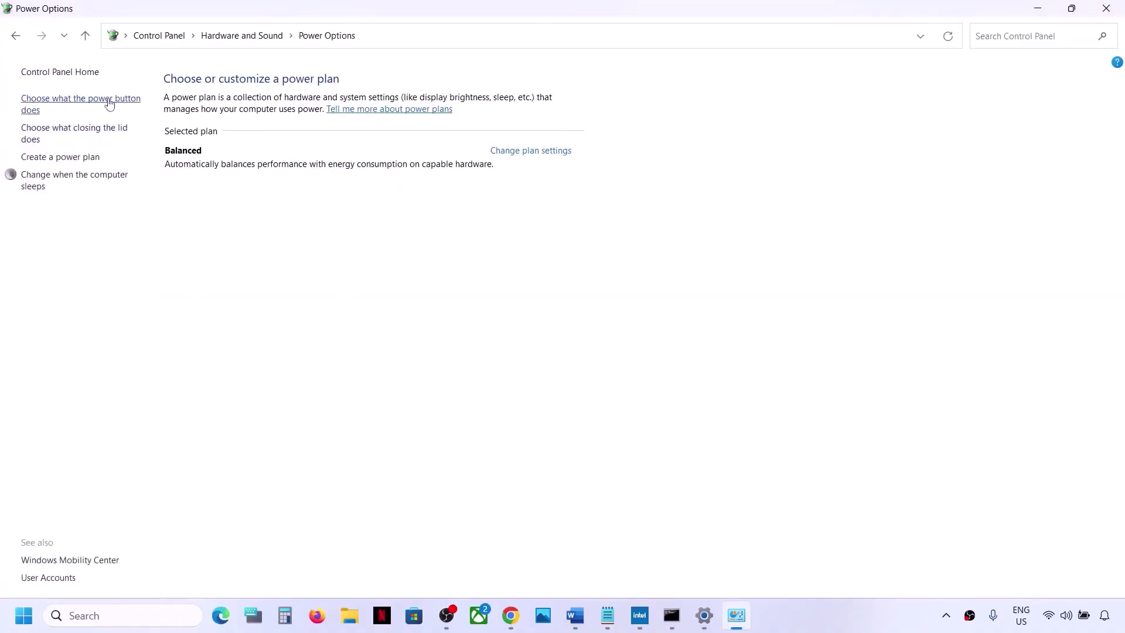
Turn off fast startup in the power button settings, save the changes, and close Power Options
left_click(109, 103)
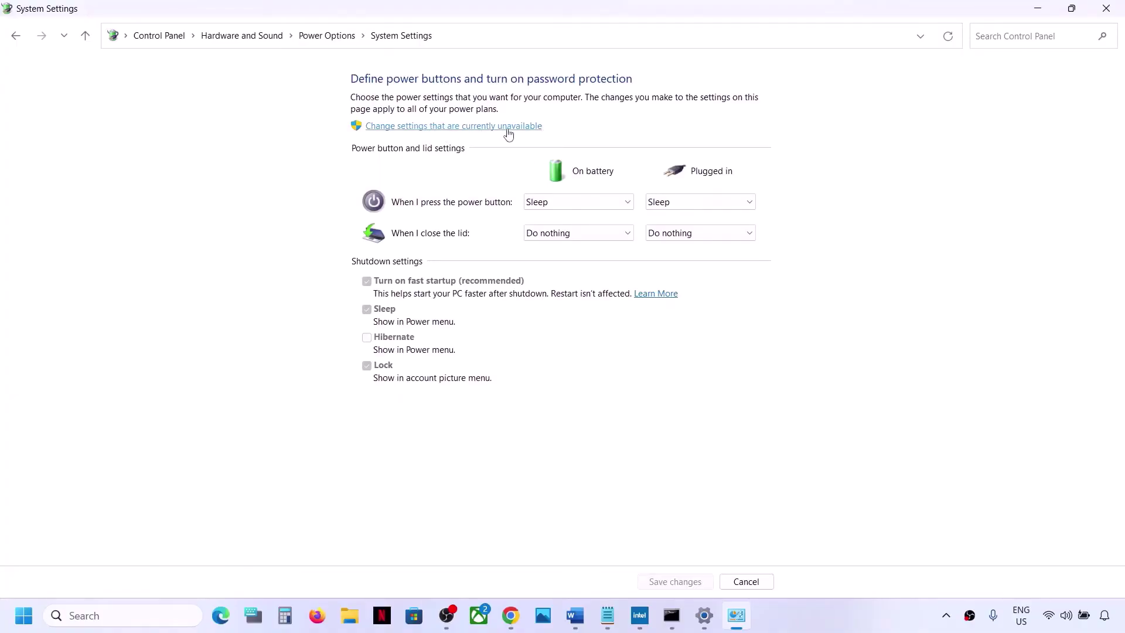
left_click(507, 126)
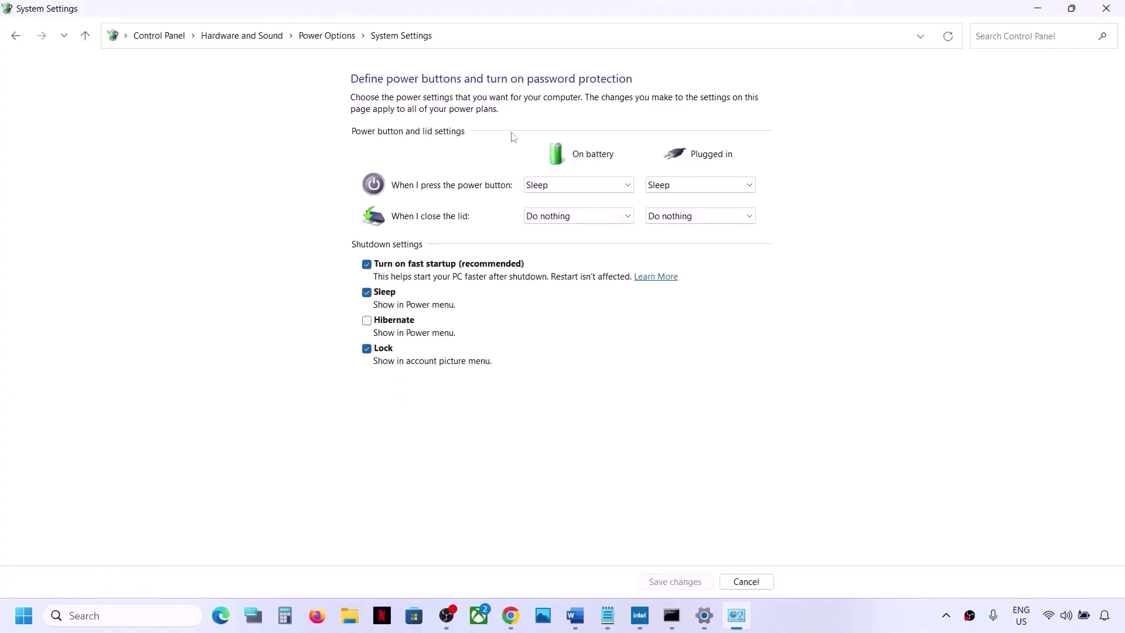
left_click(367, 264)
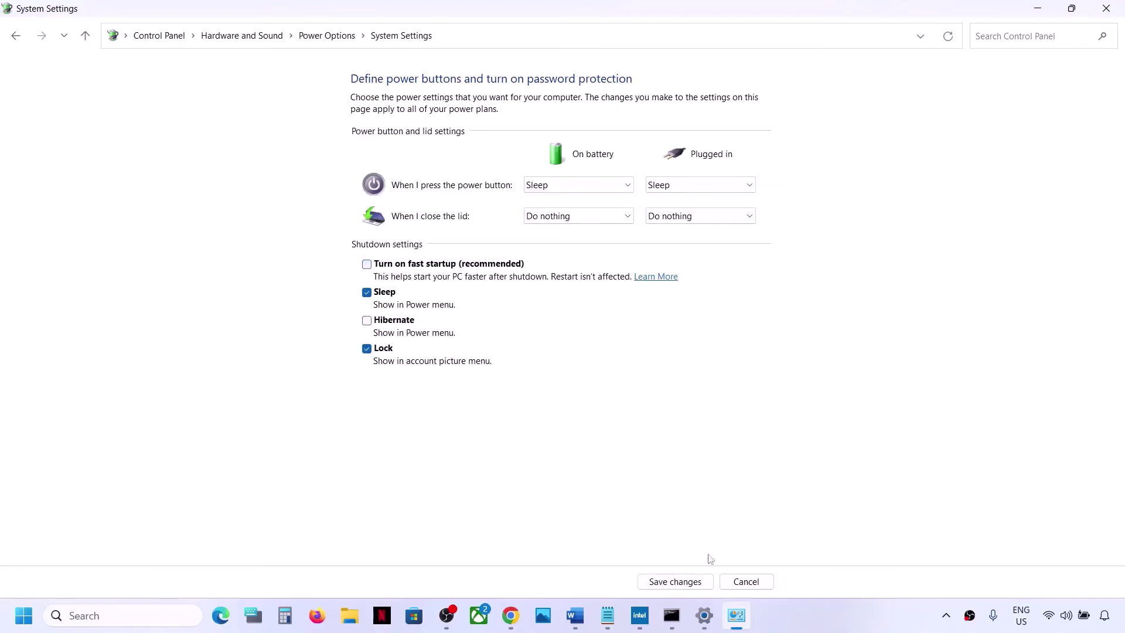
left_click(695, 582)
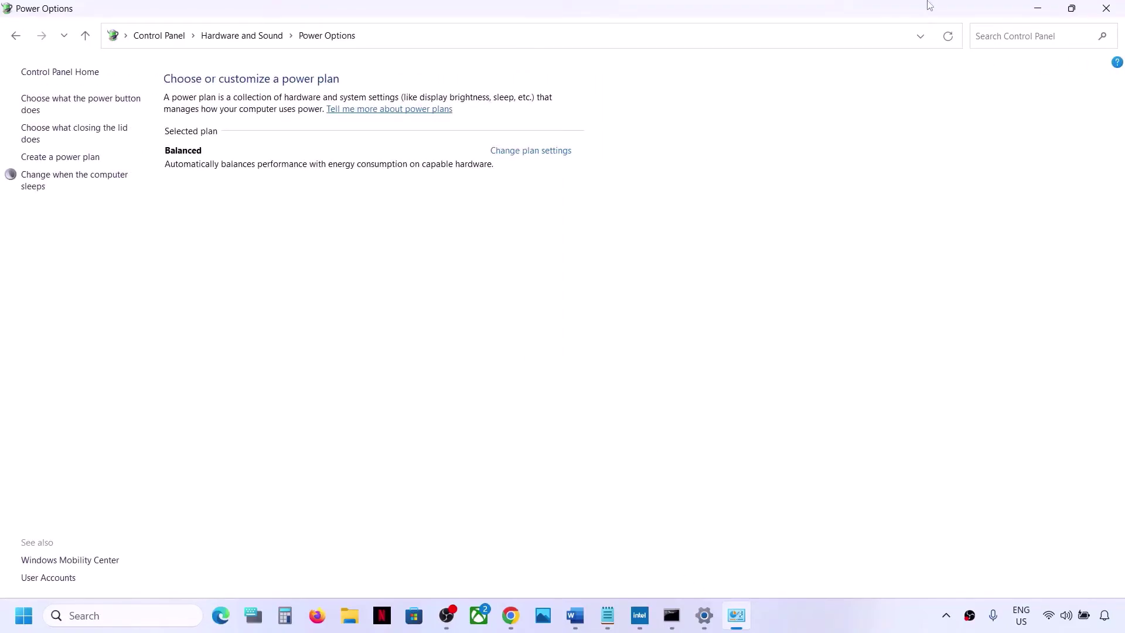
left_click(1105, 9)
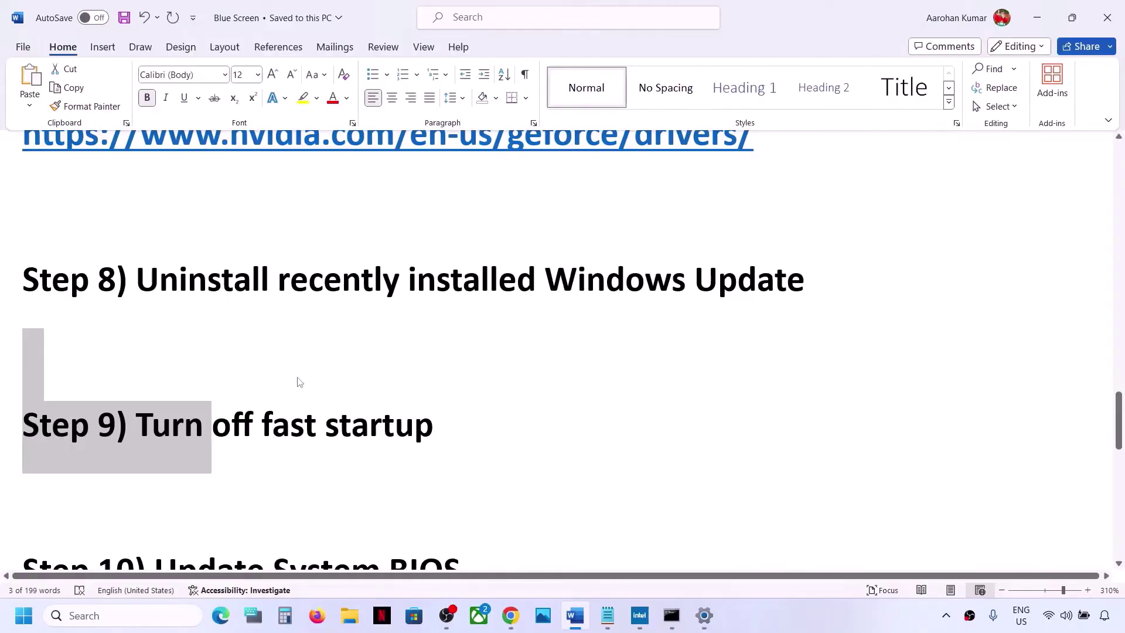
Find Step 10, Update System BIOS, in the document and highlight its text
scroll(299, 382, "down", 2)
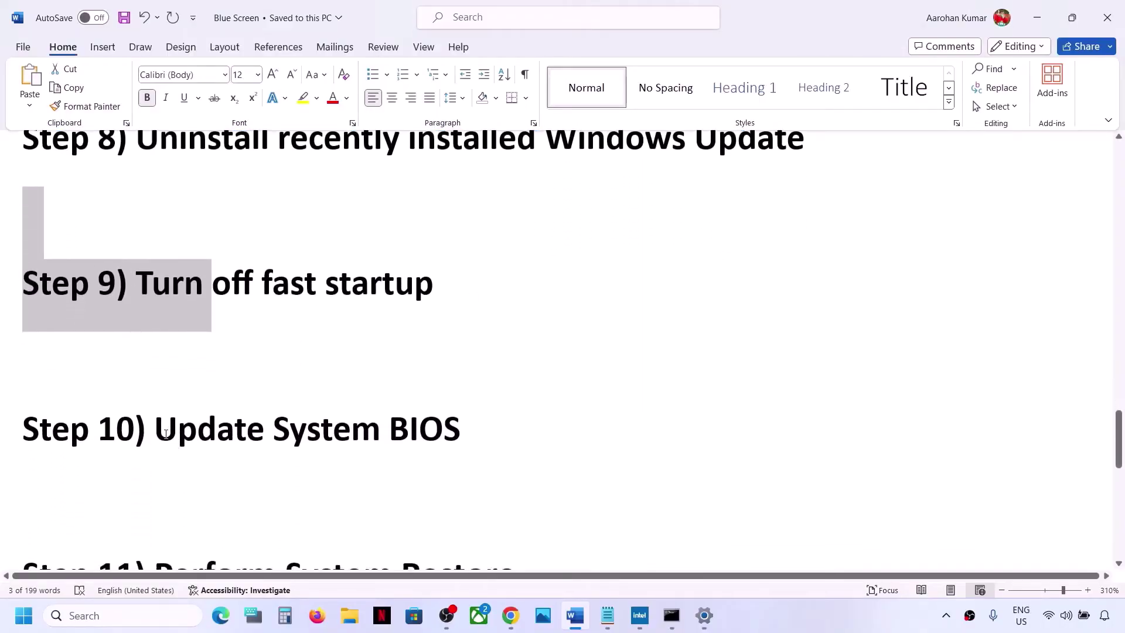
left_click_drag(155, 431, 431, 432)
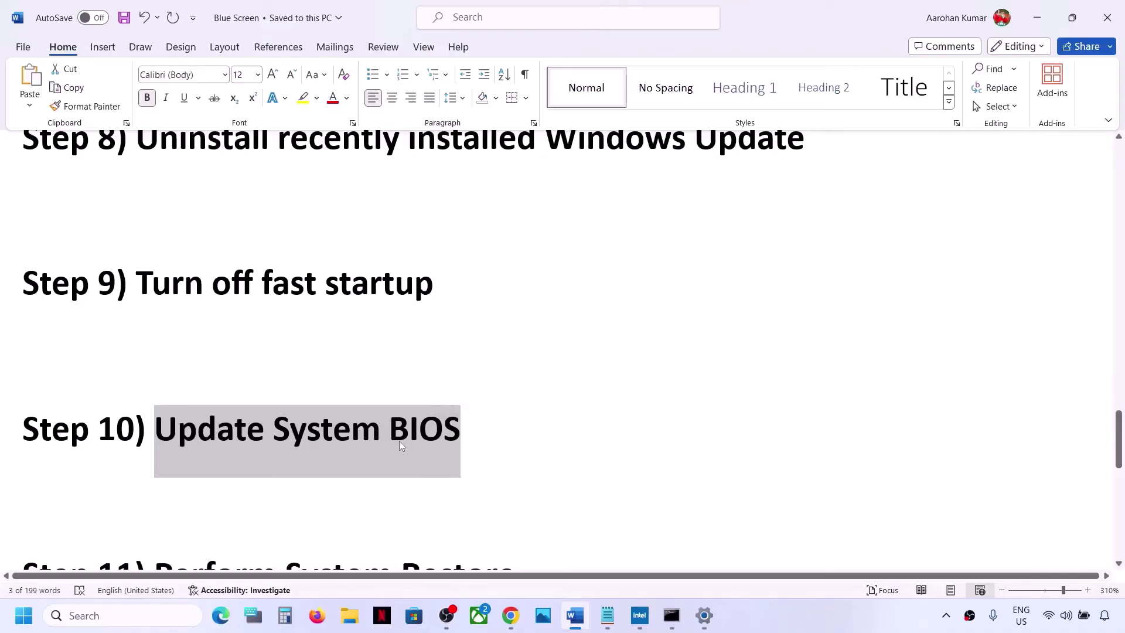
left_click(512, 623)
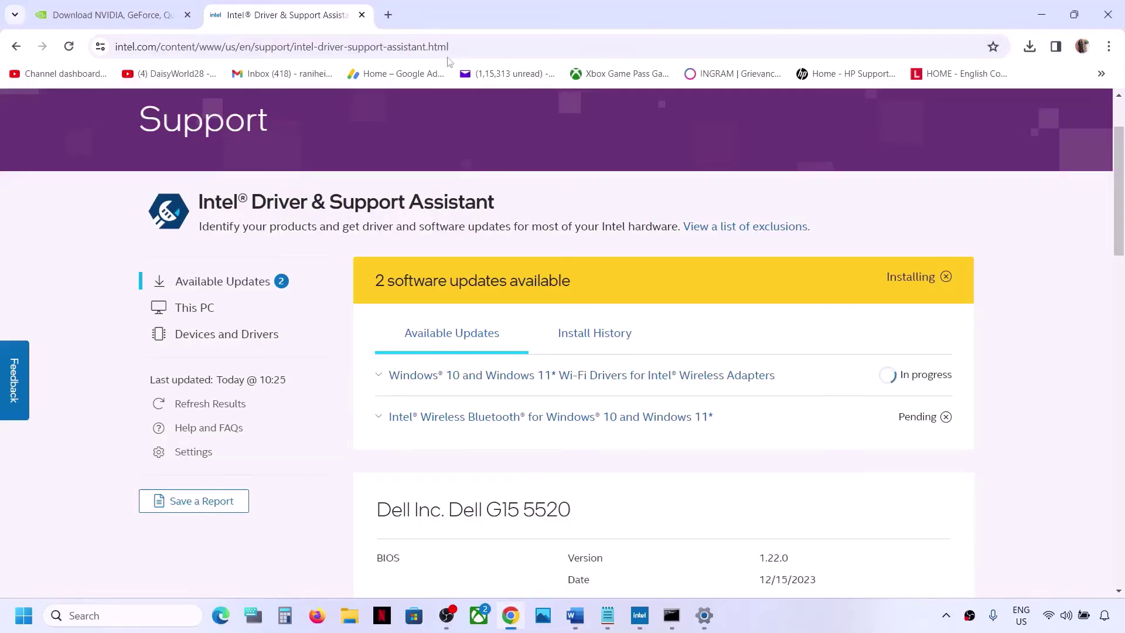
left_click(574, 626)
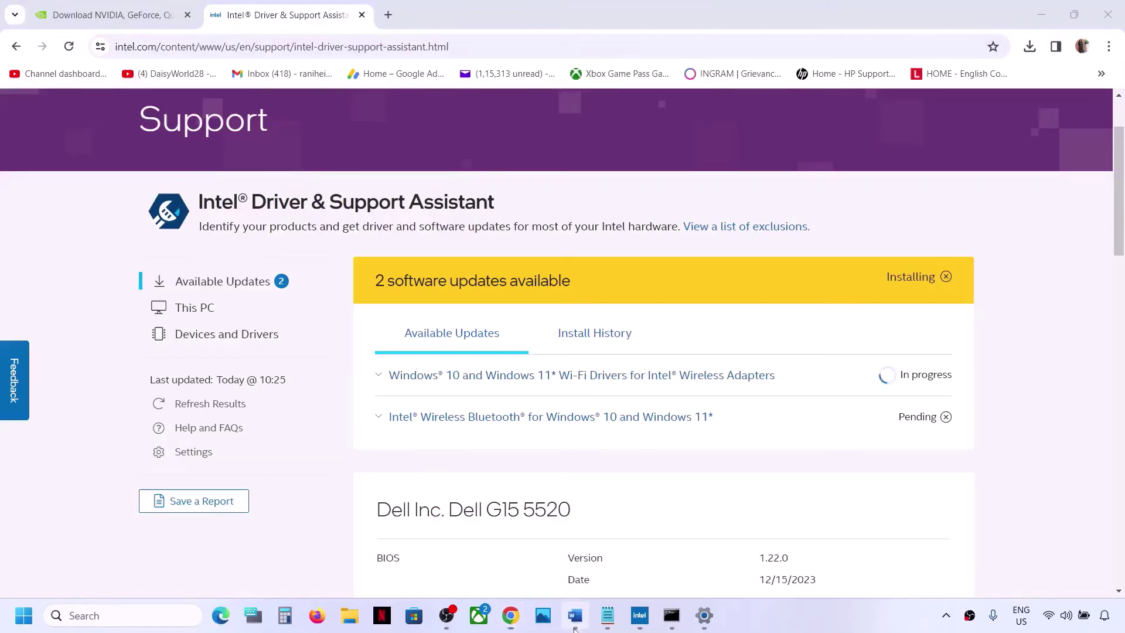
left_click(482, 436)
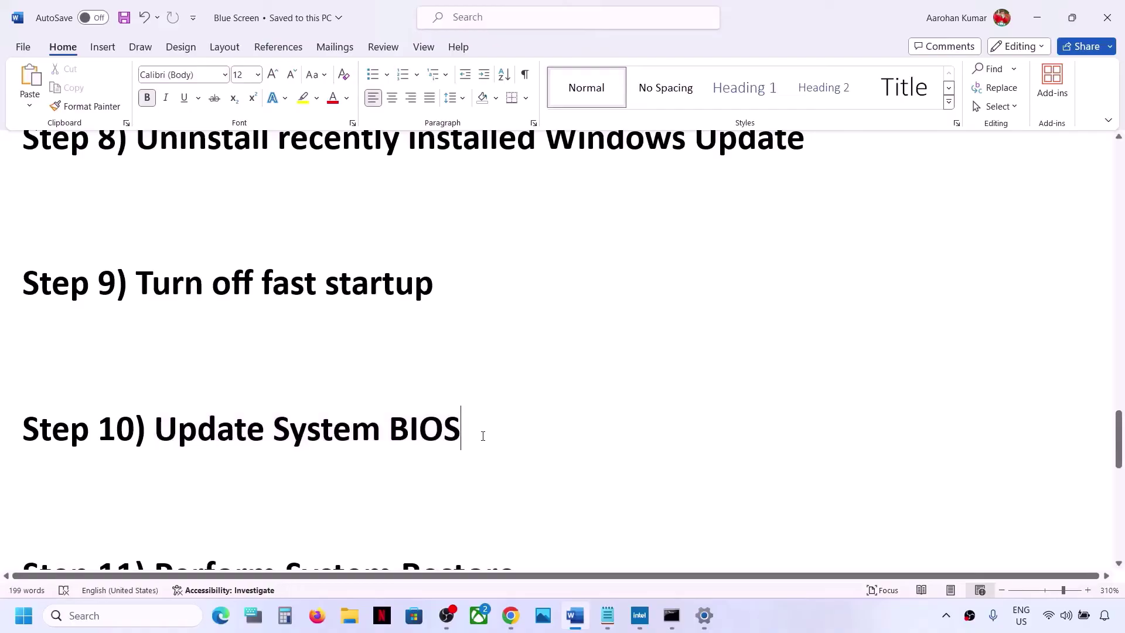
key("Return")
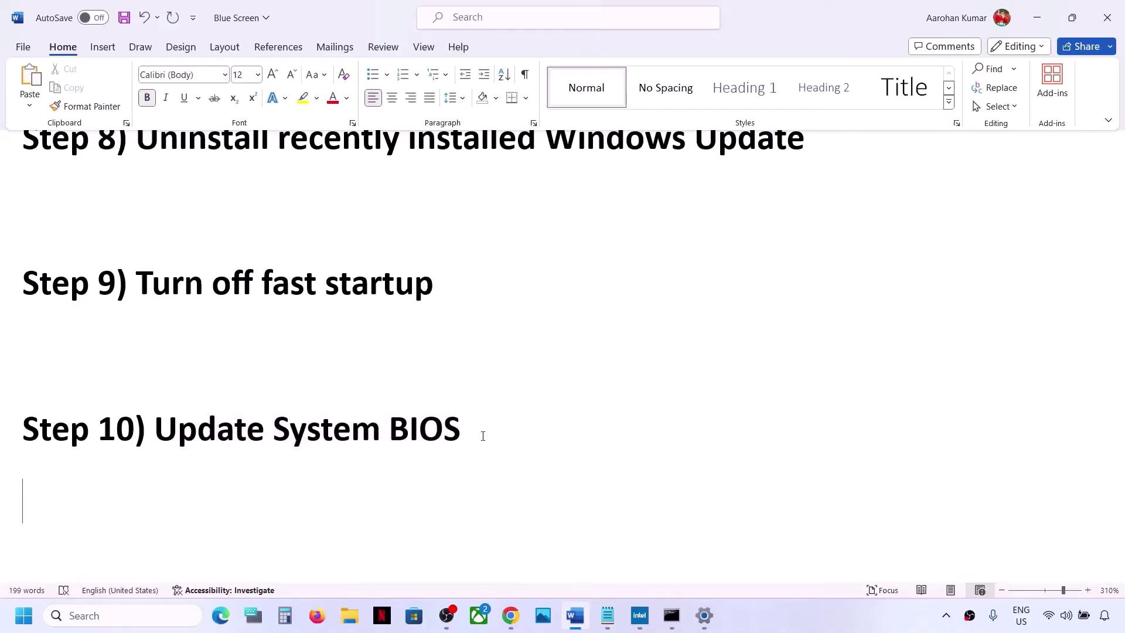
type("Dee")
key("BackSpace")
type("l")
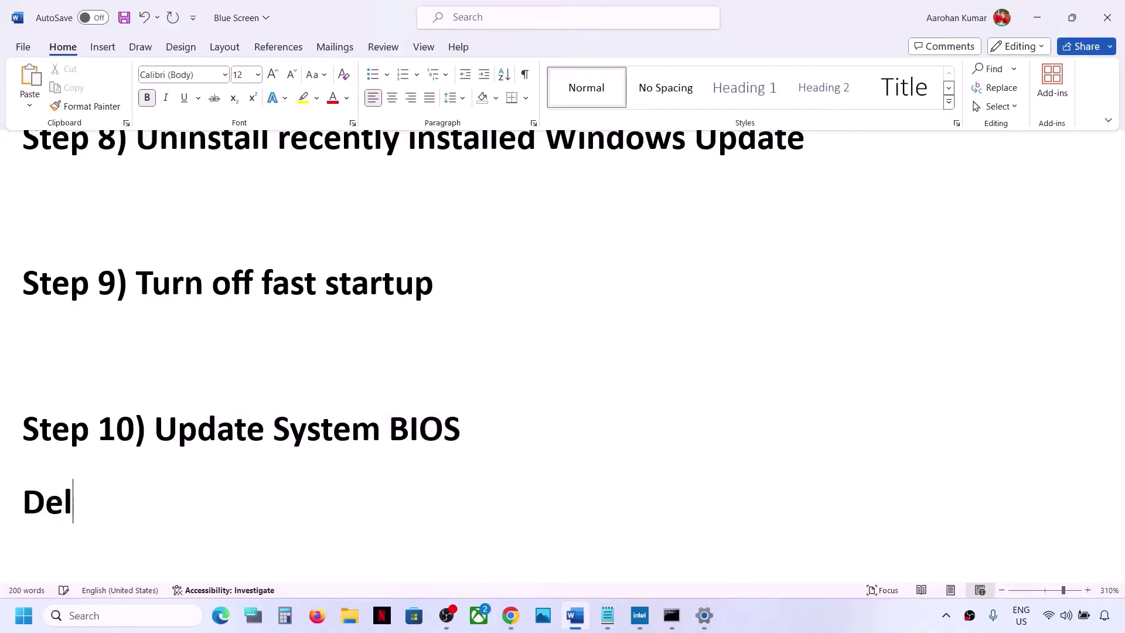
type("l")
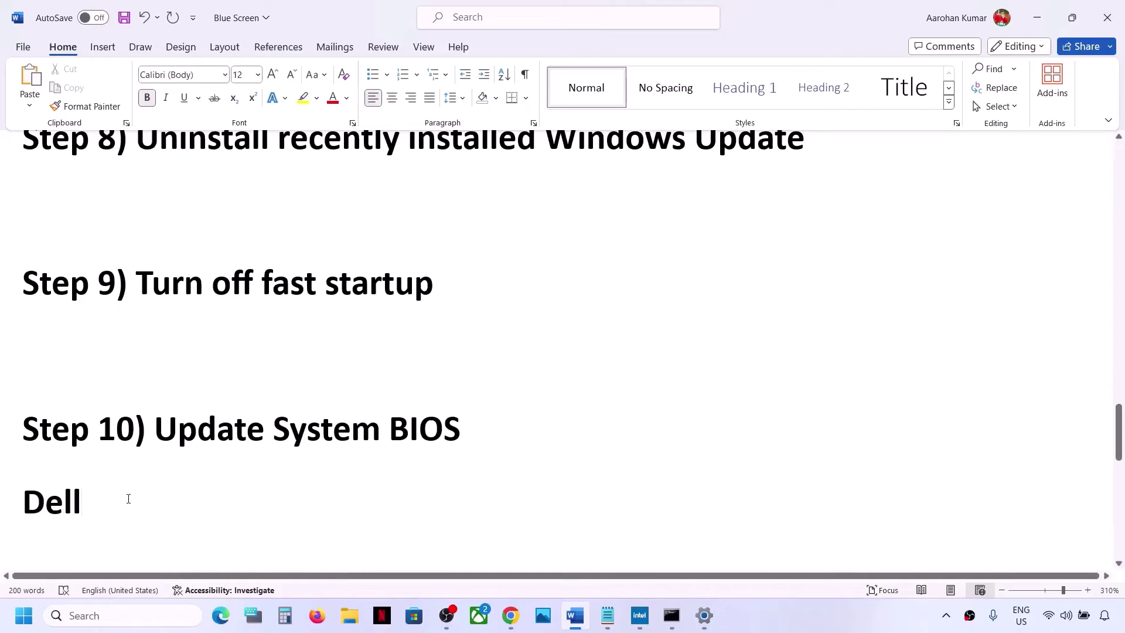
left_click_drag(129, 499, 3, 505)
key("BackSpace")
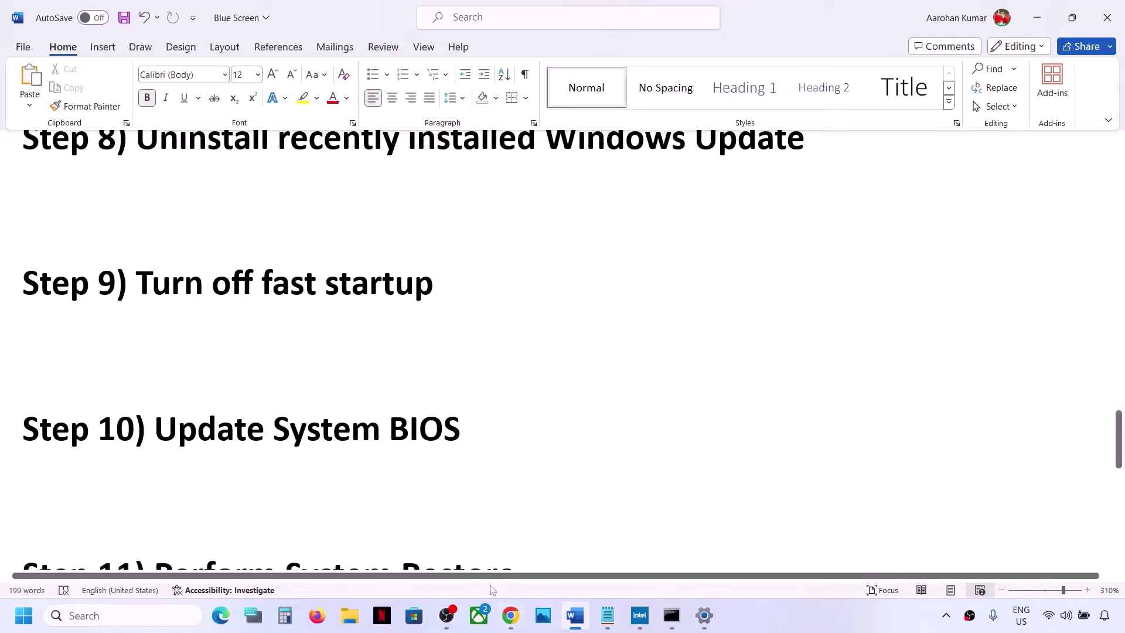
Switch to Chrome, search Google for Dell in a new tab, and open Dell's Drivers & Downloads page
mouse_move(510, 615)
left_click(529, 543)
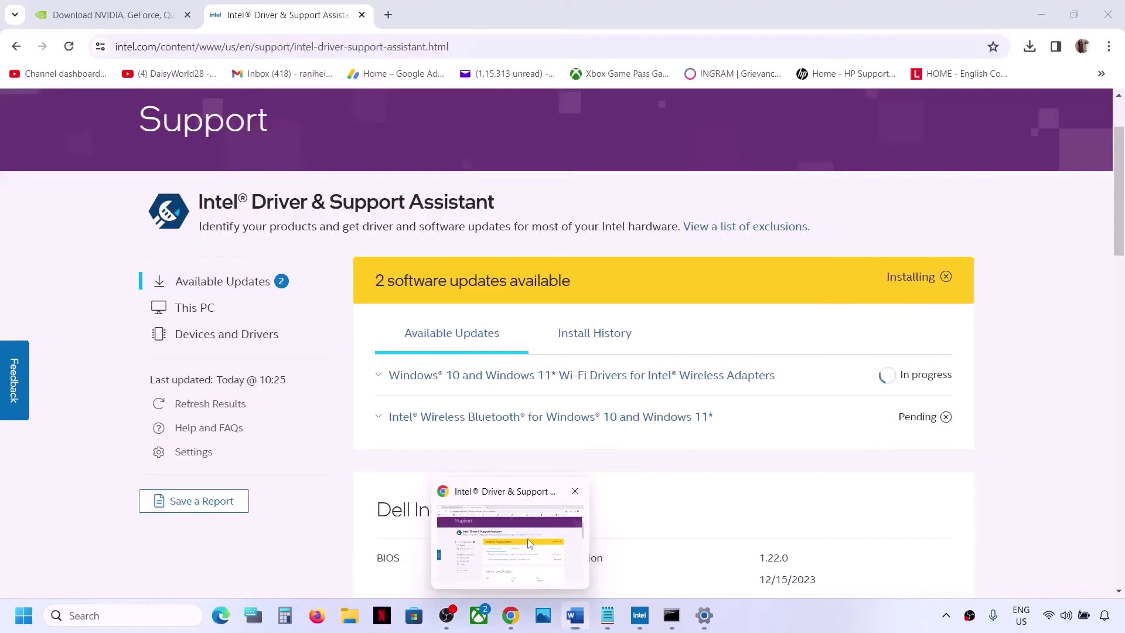
left_click(388, 15)
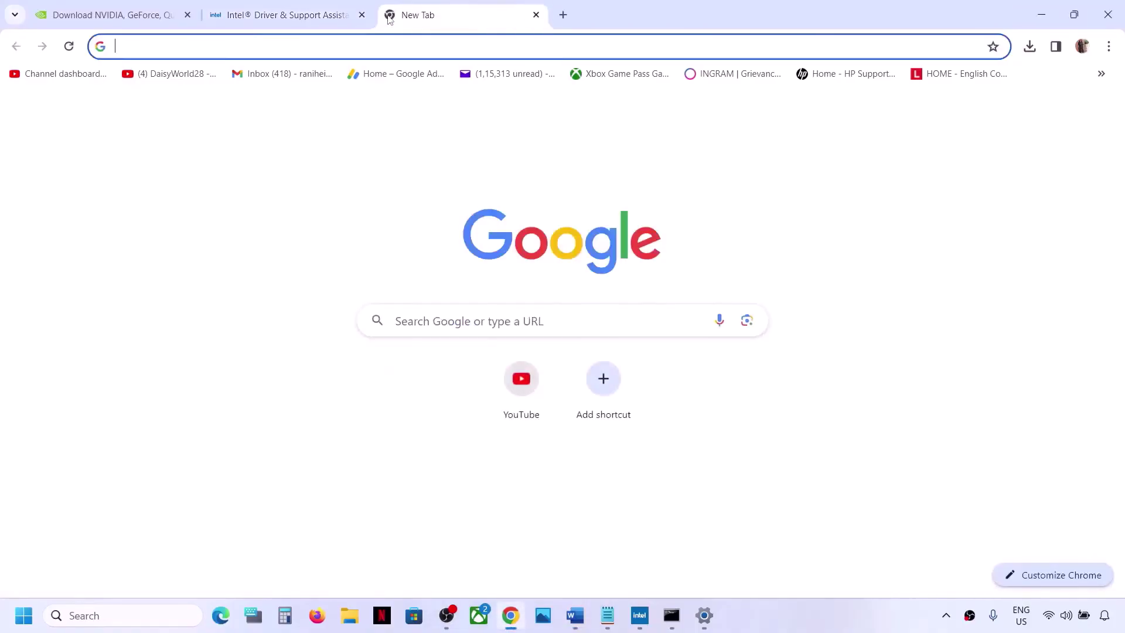
type("Dell")
key("Return")
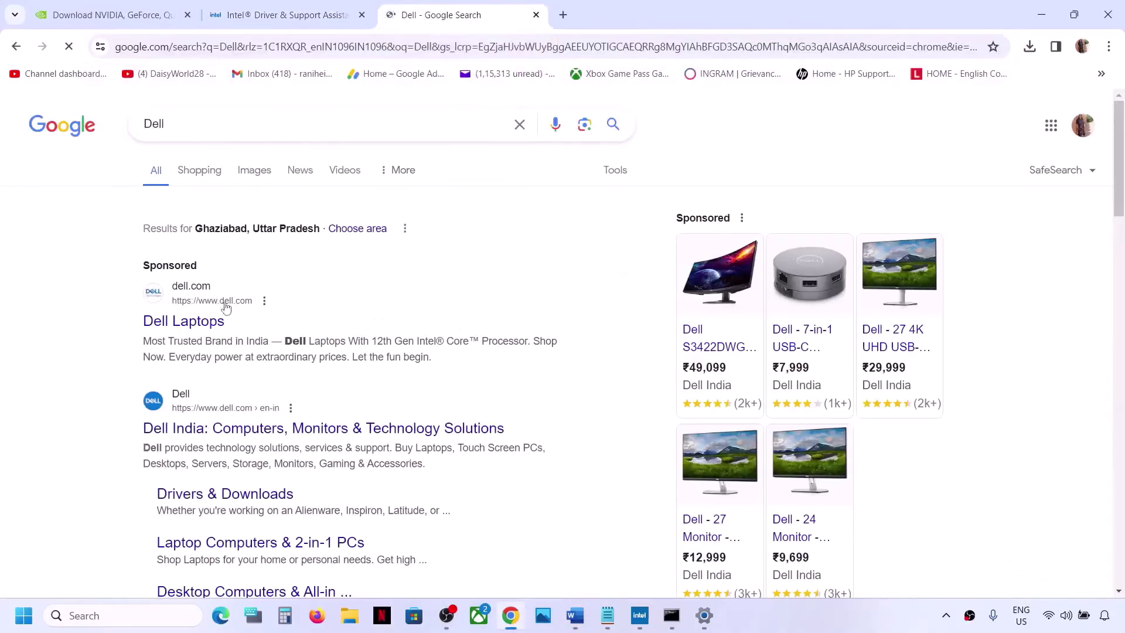
left_click(213, 499)
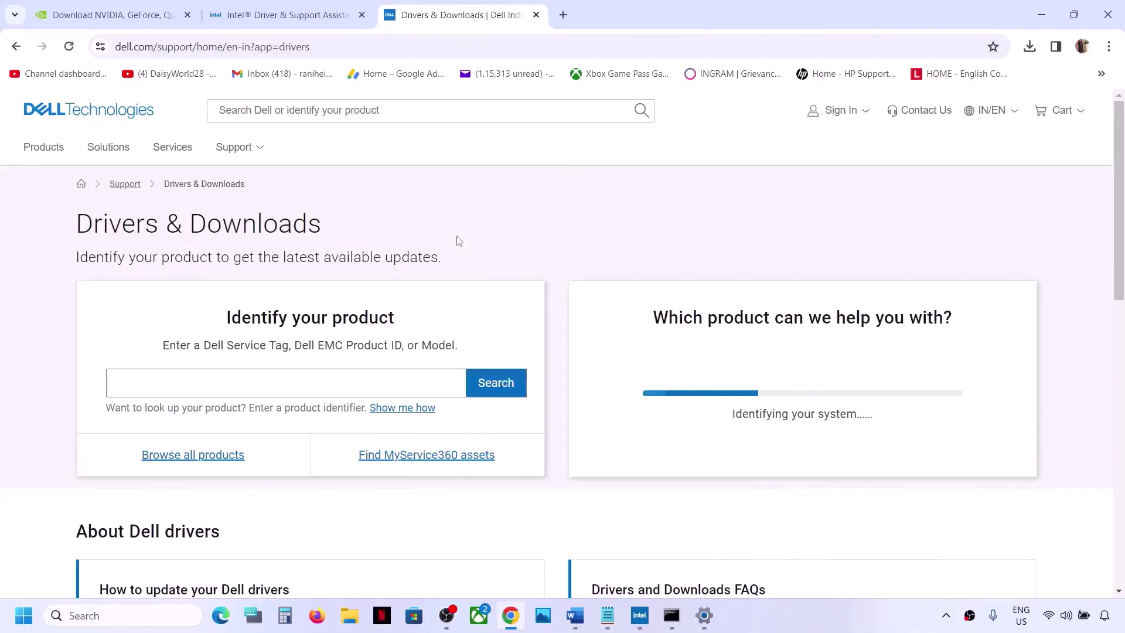
Browse all Dell products and select the Dell G15 5511 from the G Series laptops under Computers
scroll(493, 284, "down", 2)
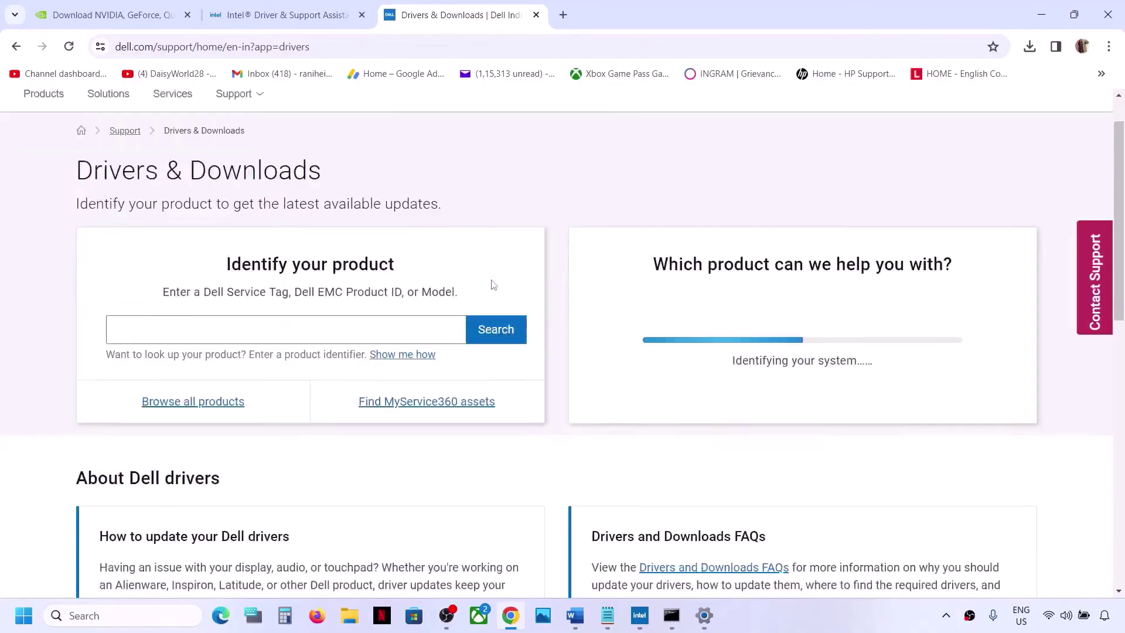
scroll(491, 293, "up", 1)
scroll(492, 284, "up", 1)
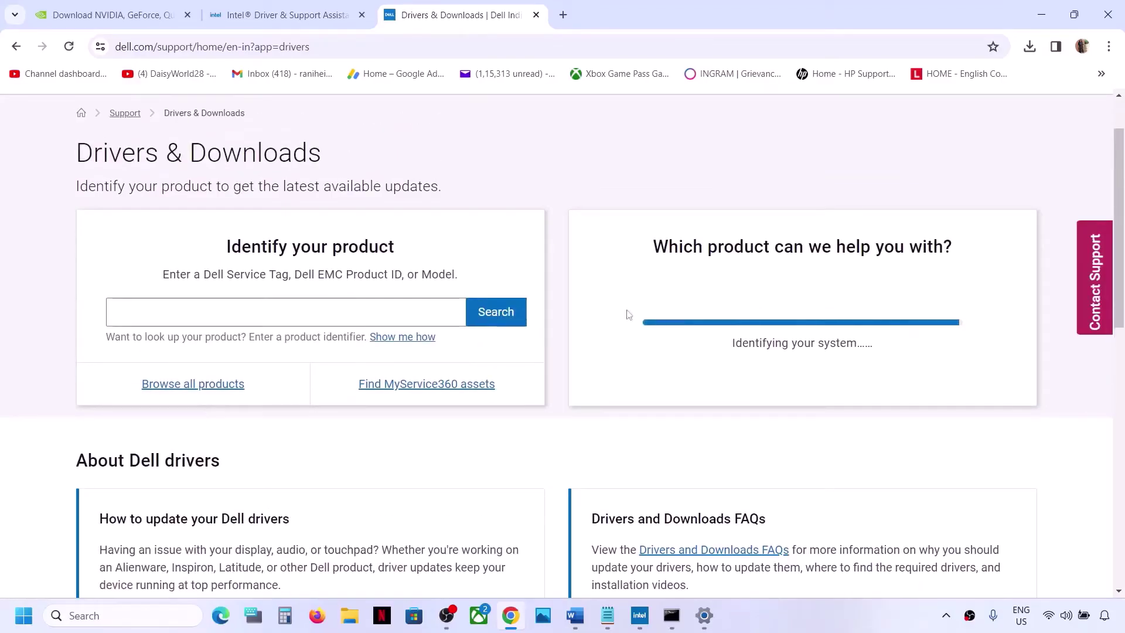
left_click(208, 389)
left_click(304, 344)
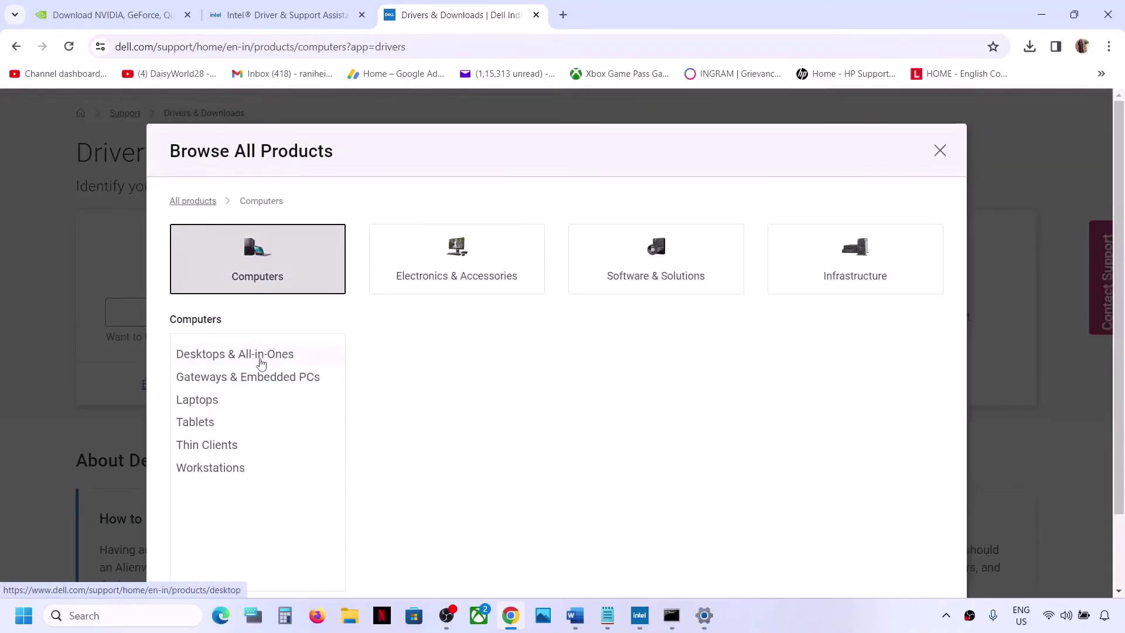
left_click(205, 400)
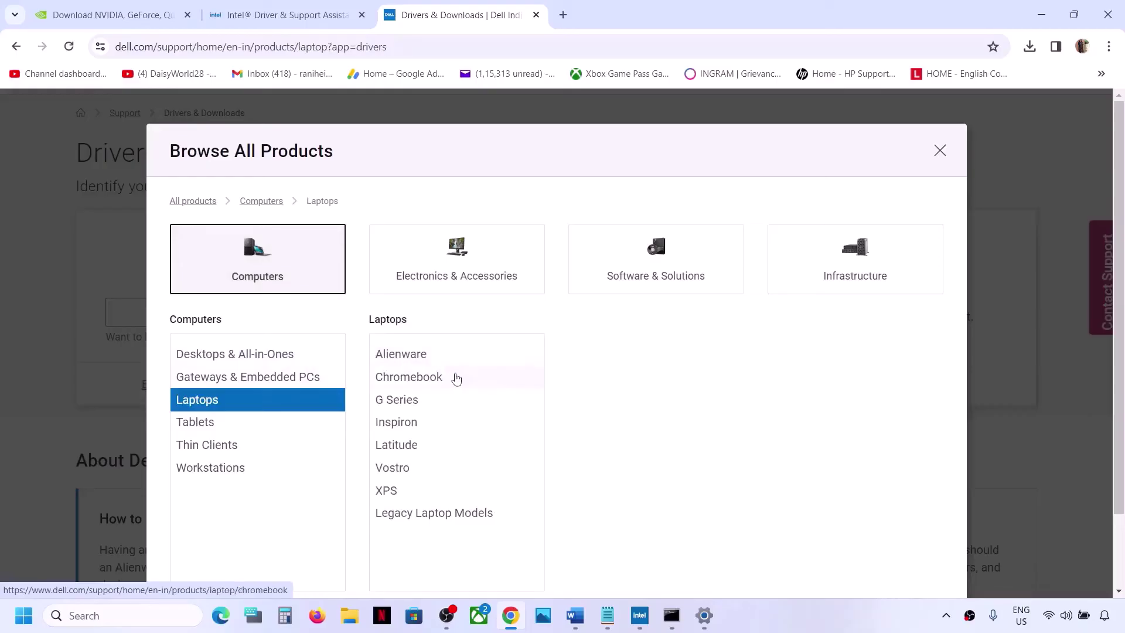
left_click(415, 401)
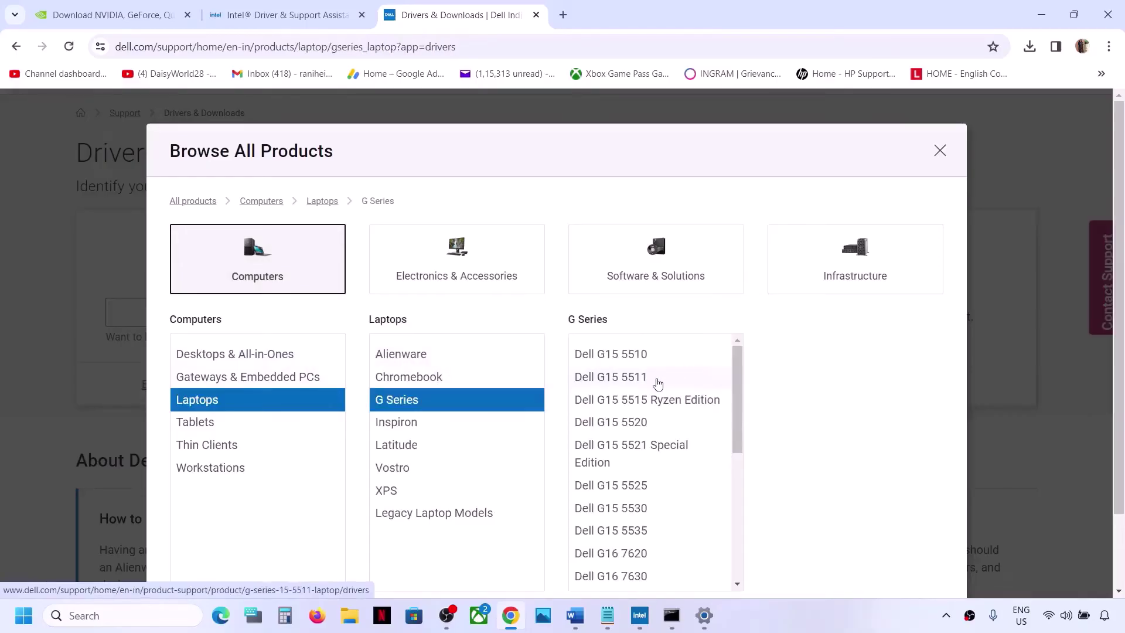
left_click(652, 381)
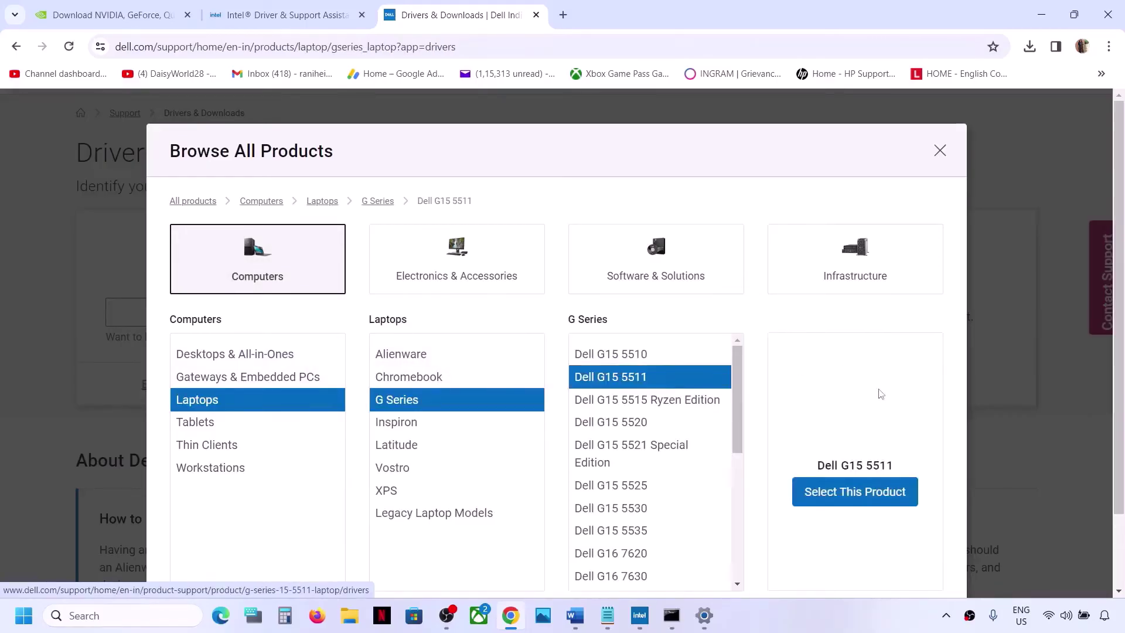
left_click(858, 492)
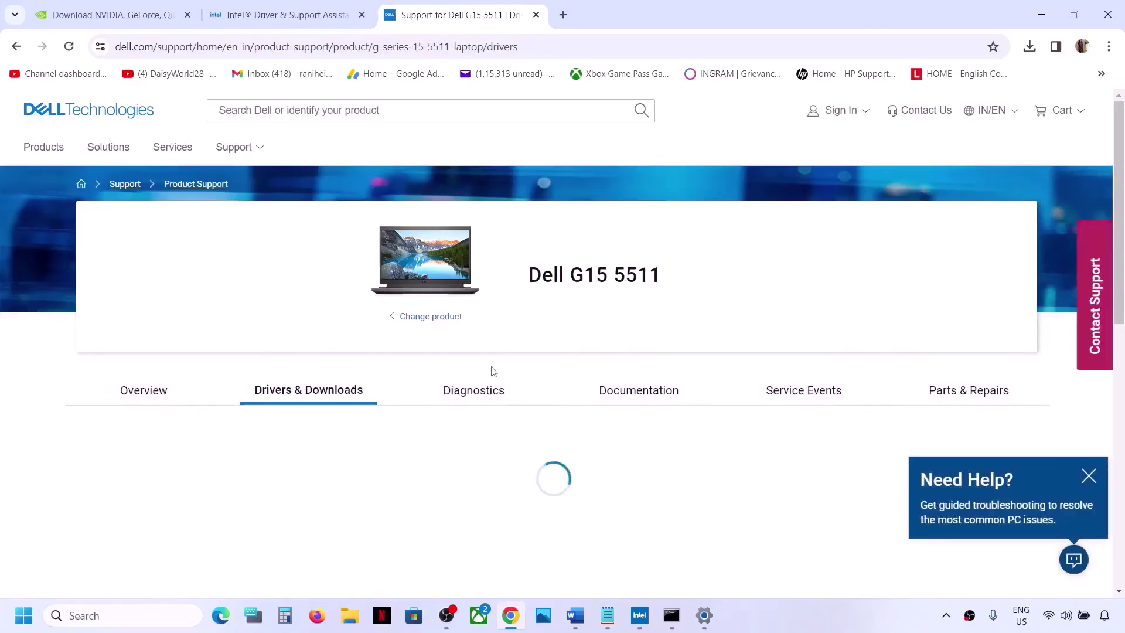
Expand the complete list of drivers and downloads for the Dell G15 5511
scroll(512, 367, "down", 3)
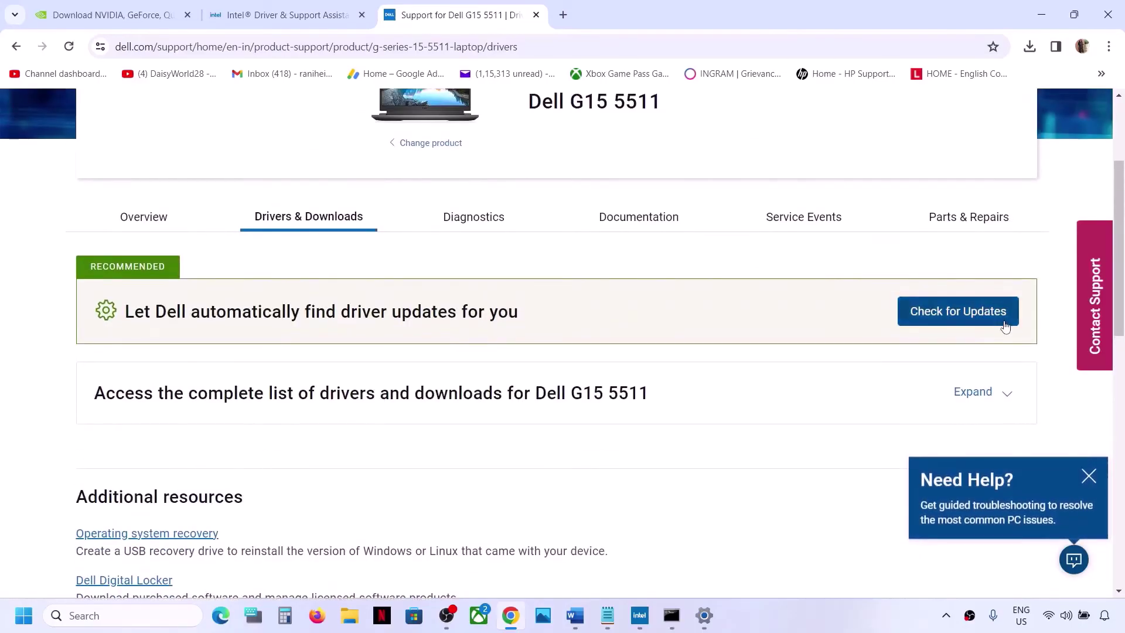
left_click(1004, 403)
scroll(336, 408, "down", 5)
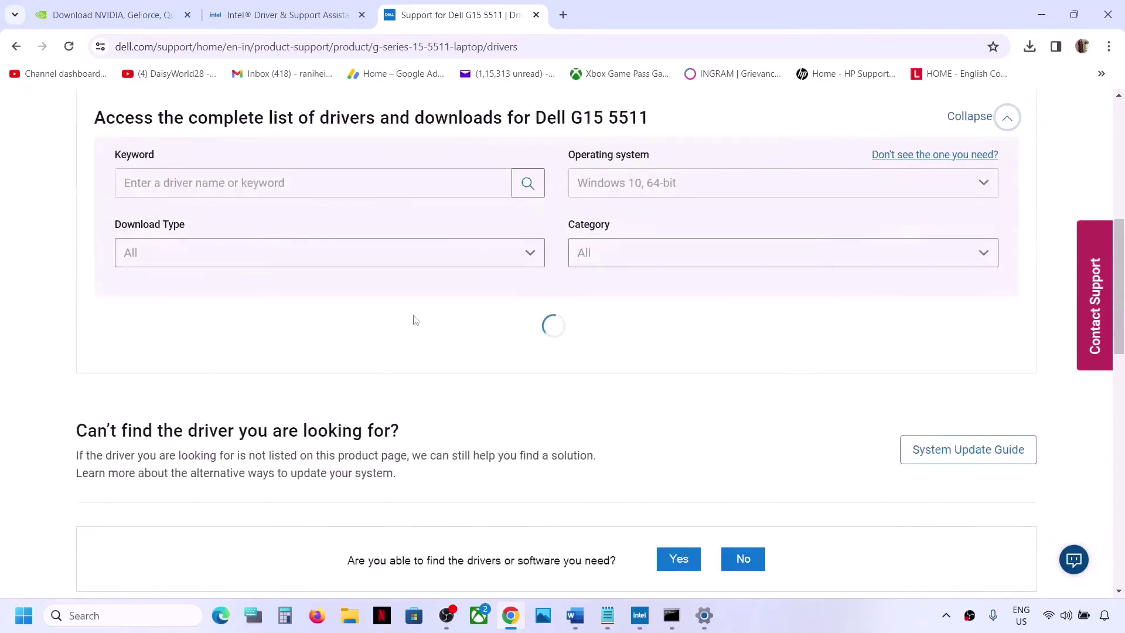
scroll(343, 328, "down", 2)
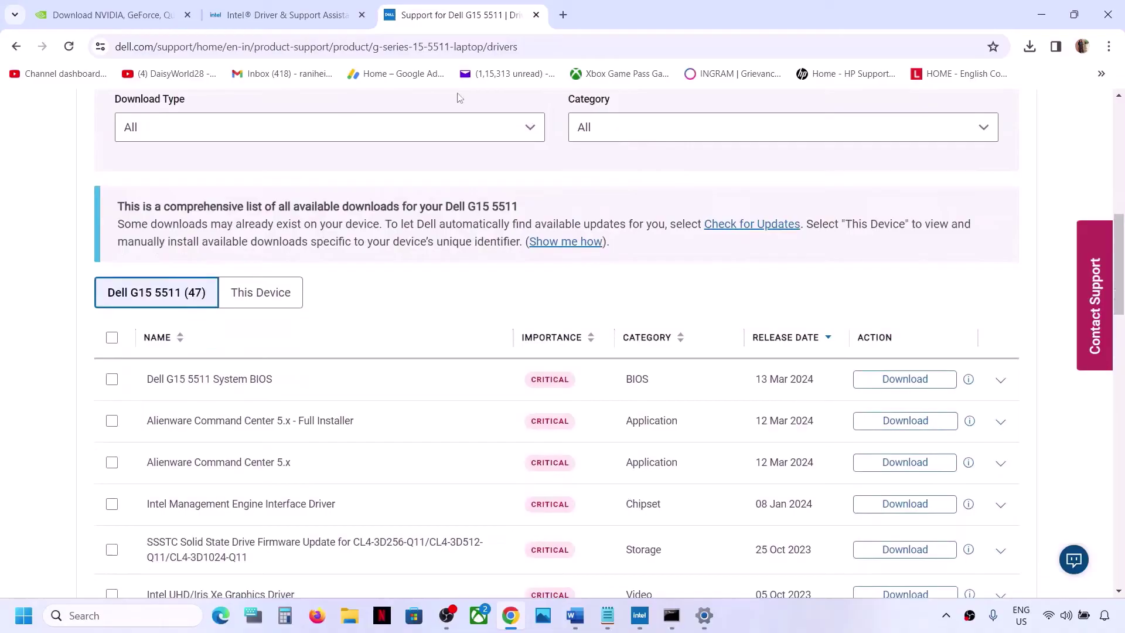
Filter the downloads by the System BIOS download type and check the laptop's battery charge level
left_click(448, 130)
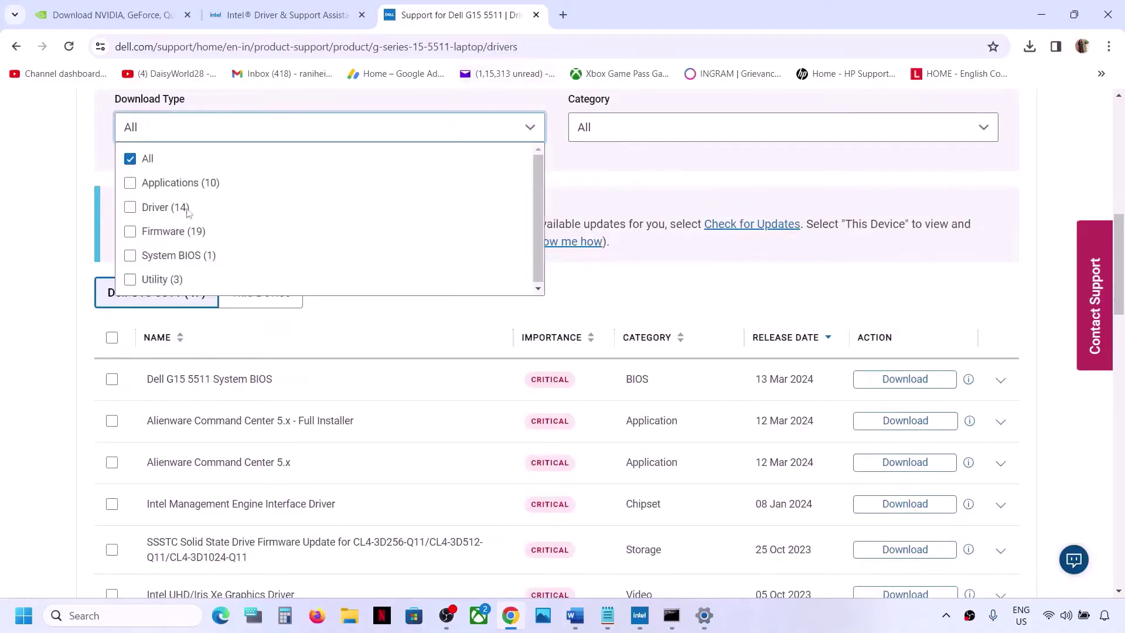
left_click(130, 255)
left_click(481, 316)
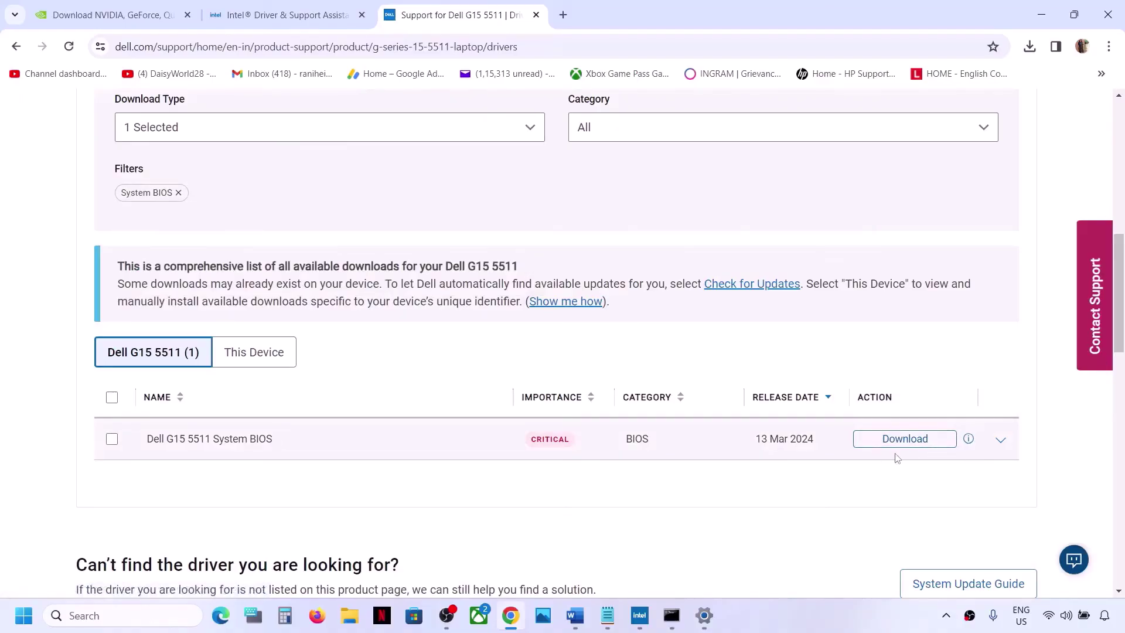
left_click(1082, 621)
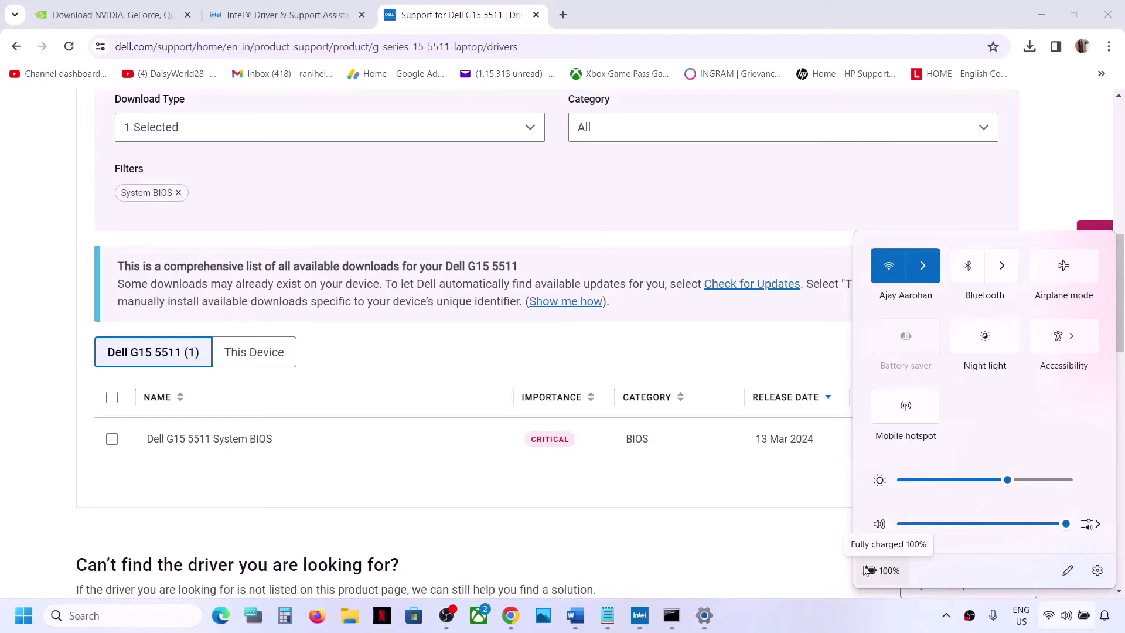
Return to the Word document, copy "System Restore" from the Step 11 heading, and search Windows for it
left_click(576, 615)
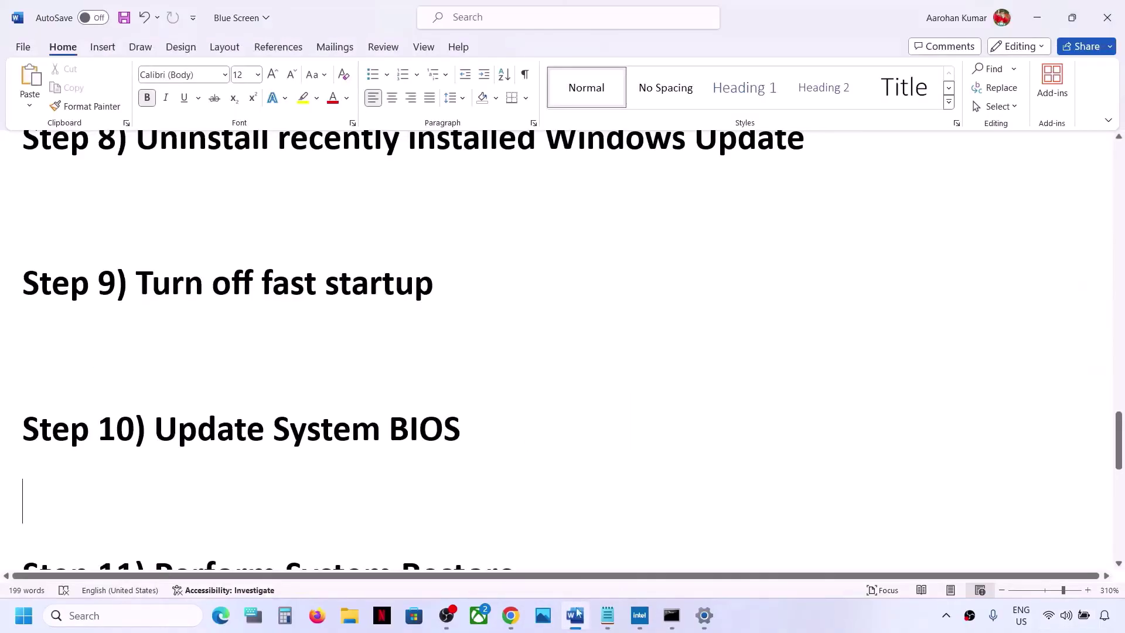
scroll(368, 455, "down", 2)
scroll(369, 455, "up", 1)
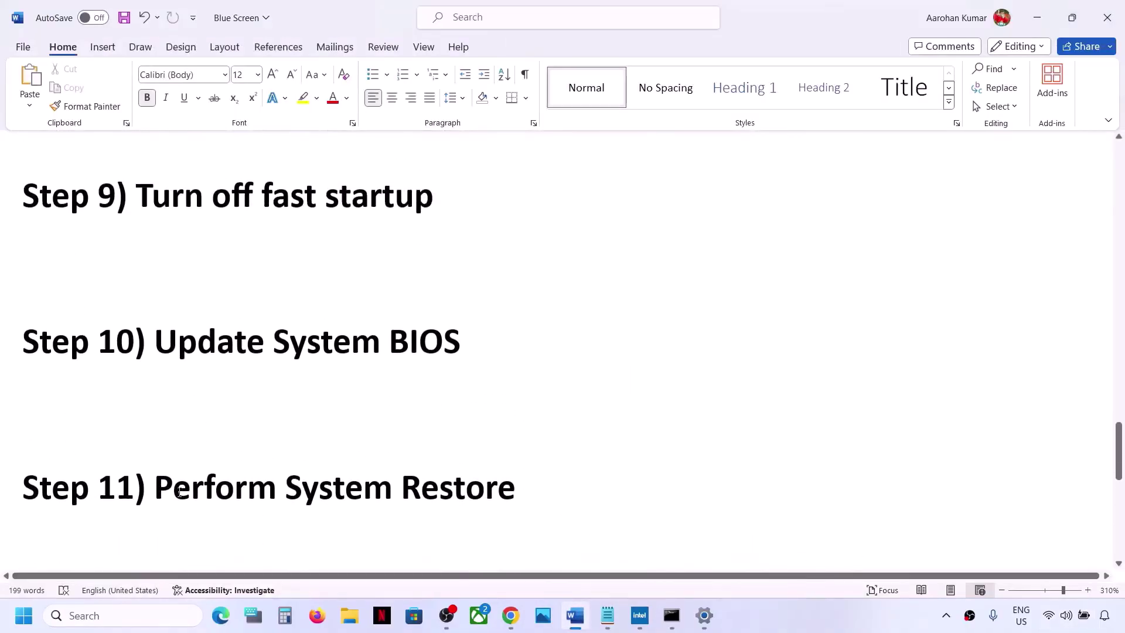
left_click_drag(164, 490, 335, 485)
key("ctrl+c")
left_click(502, 489)
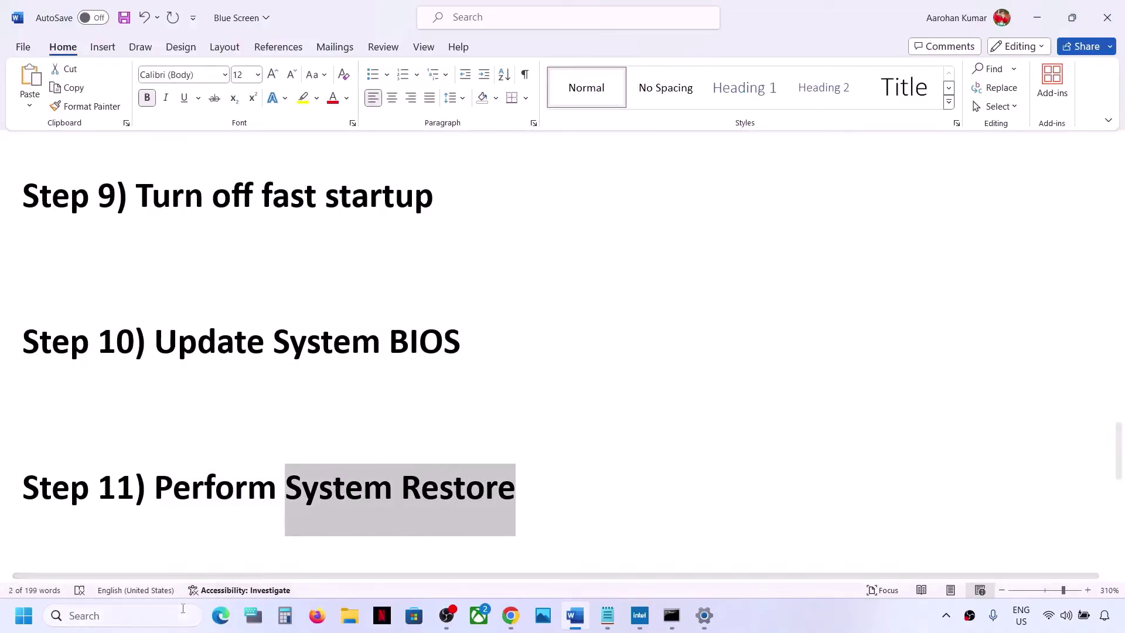
left_click(157, 618)
key("ctrl+v")
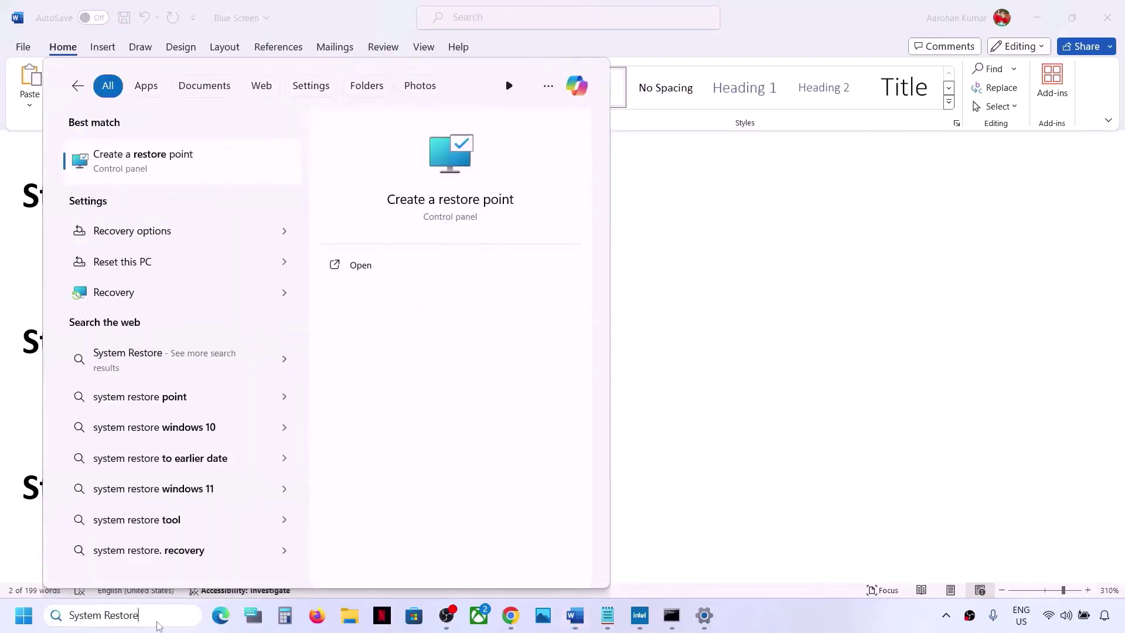
Open the restore point settings, launch System Restore and bring up its list of available restore points
left_click(179, 167)
left_click_drag(344, 124, 674, 191)
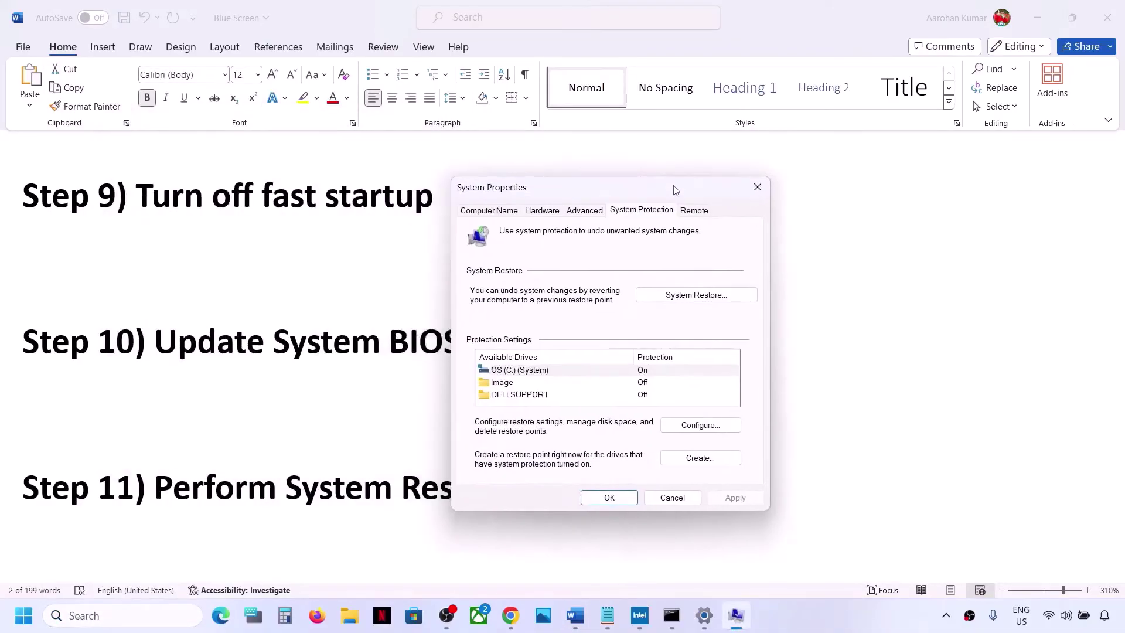
left_click(684, 297)
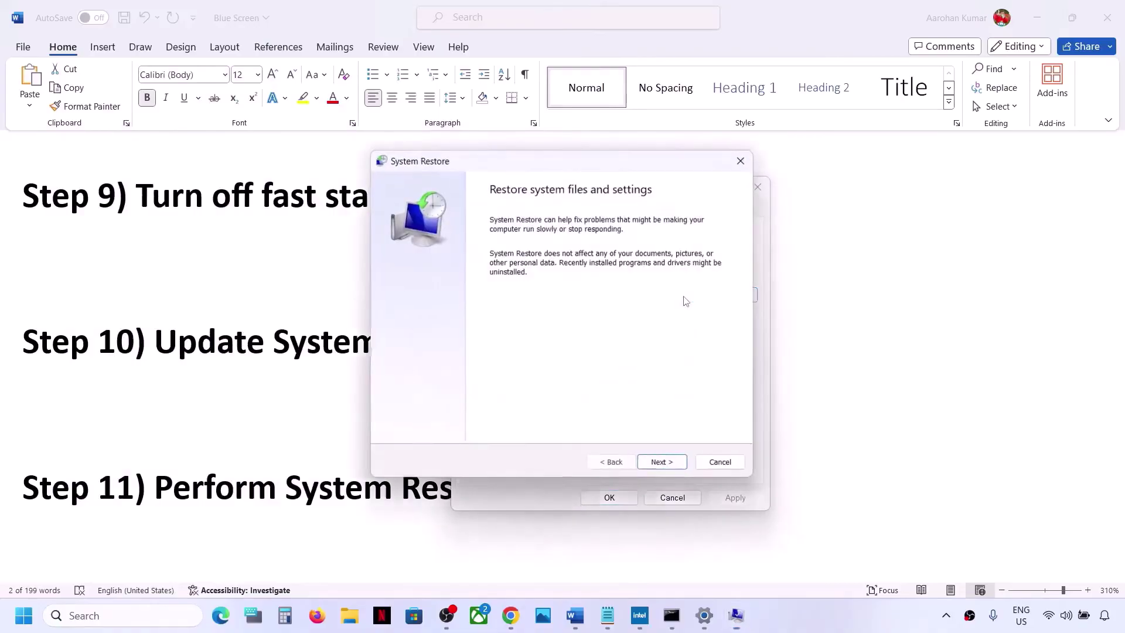
left_click(661, 462)
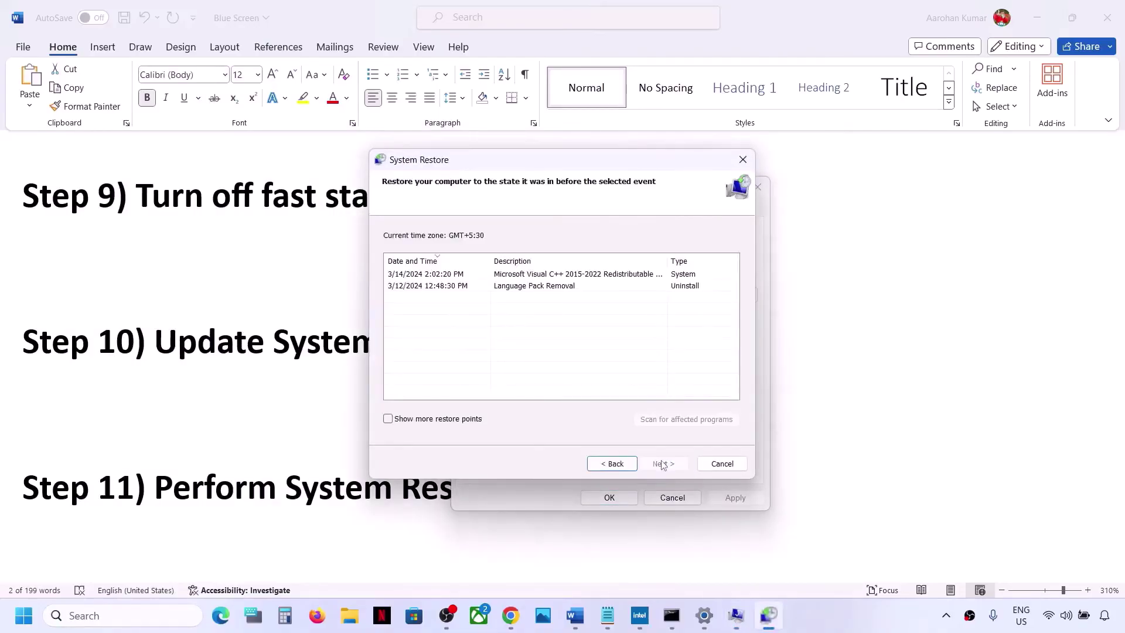
left_click(613, 464)
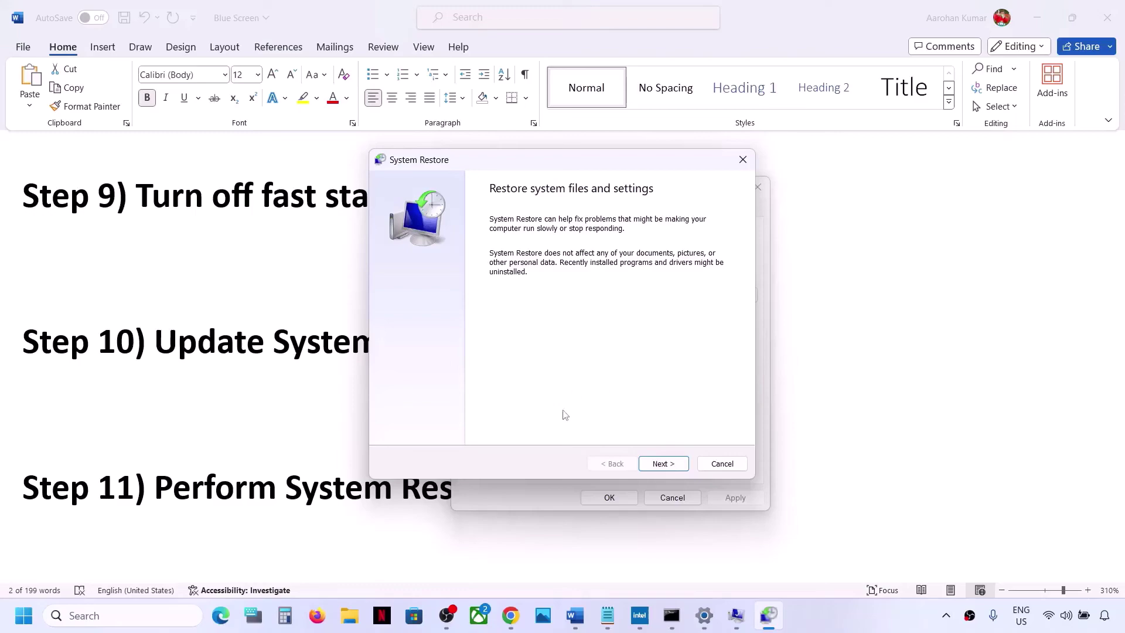
left_click(653, 463)
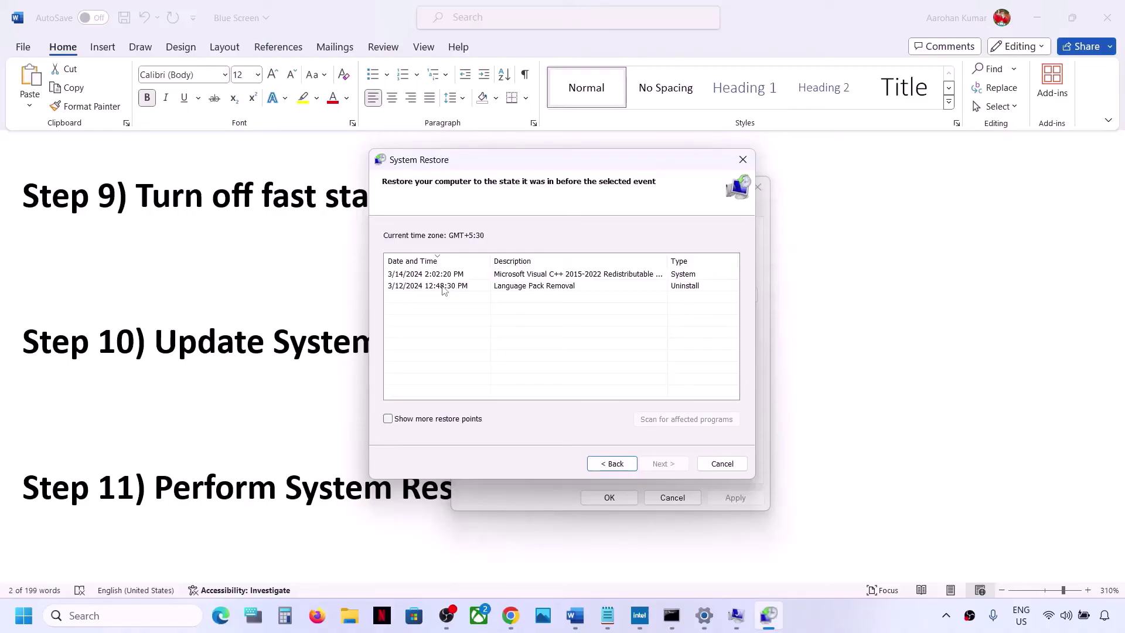
Select the 3/12/2024 12:48:30 PM Language Pack Removal restore point, review its confirmation page, and close System Restore and System Properties without restoring
left_click(443, 290)
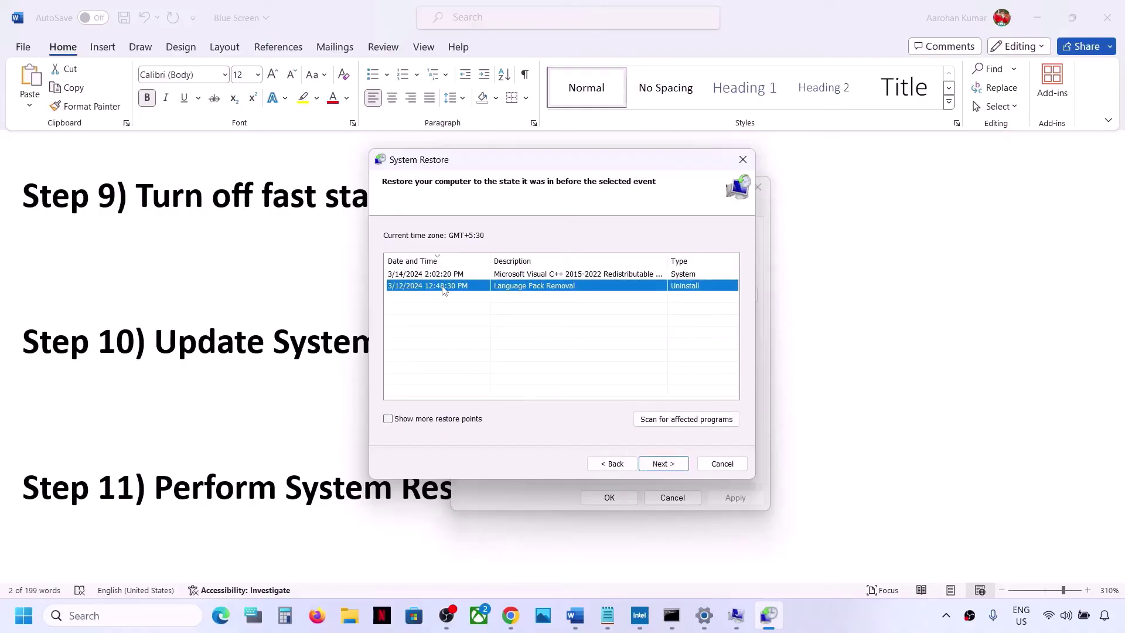
left_click(680, 463)
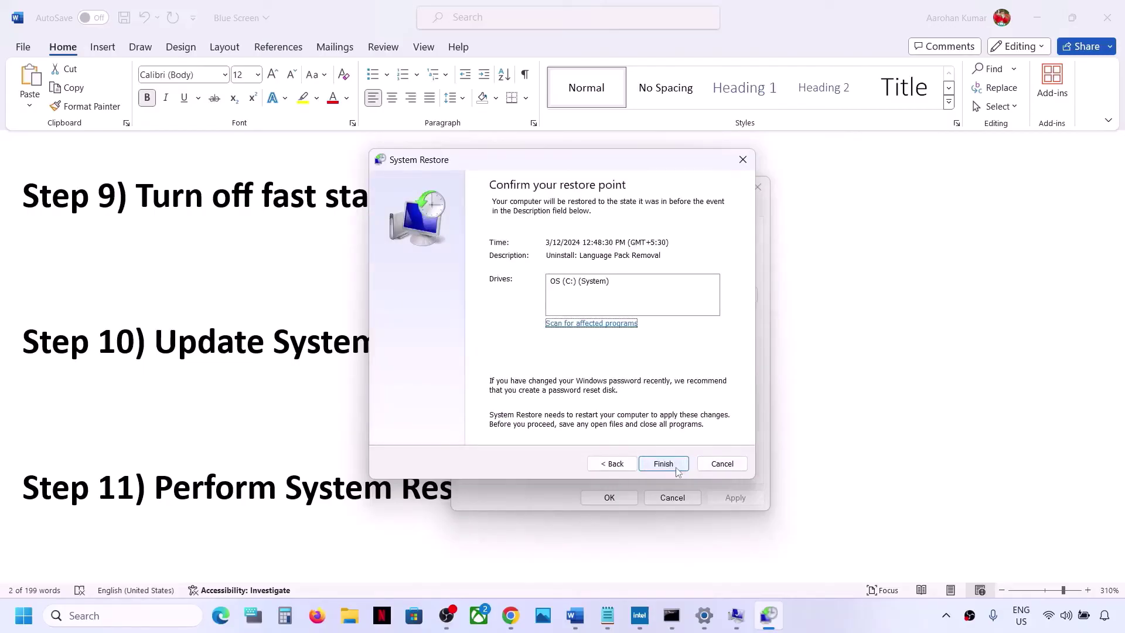
left_click(721, 463)
left_click(764, 195)
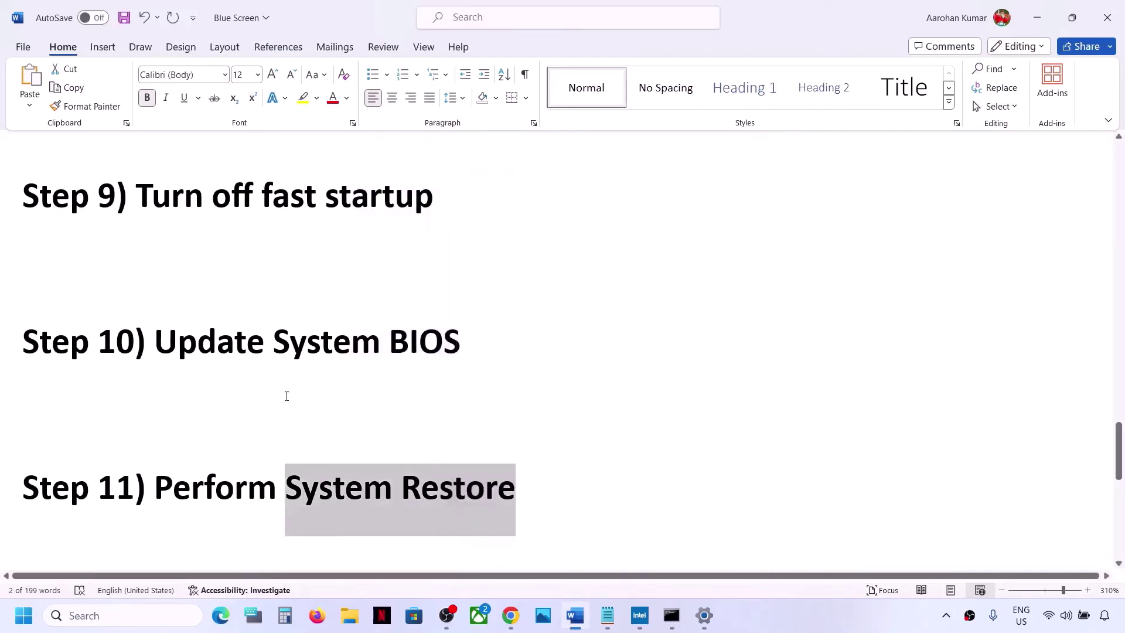
Highlight the Step 12 title in the document and download the media creation tool from Microsoft's Download Windows 11 page in Chrome
scroll(287, 396, "down", 3)
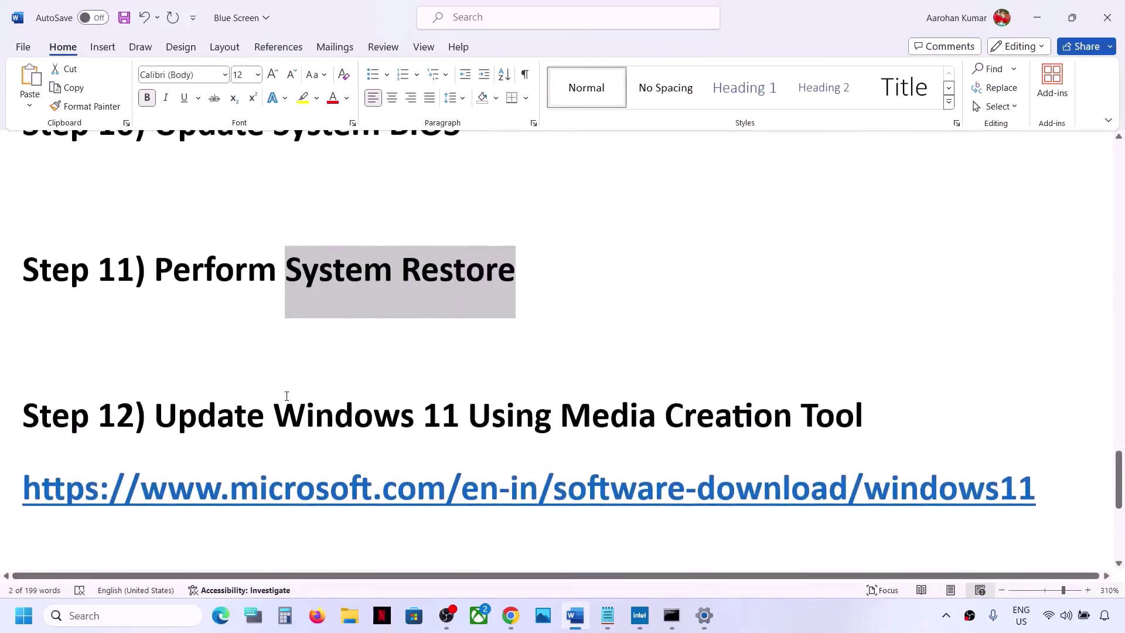
left_click_drag(180, 416, 863, 415)
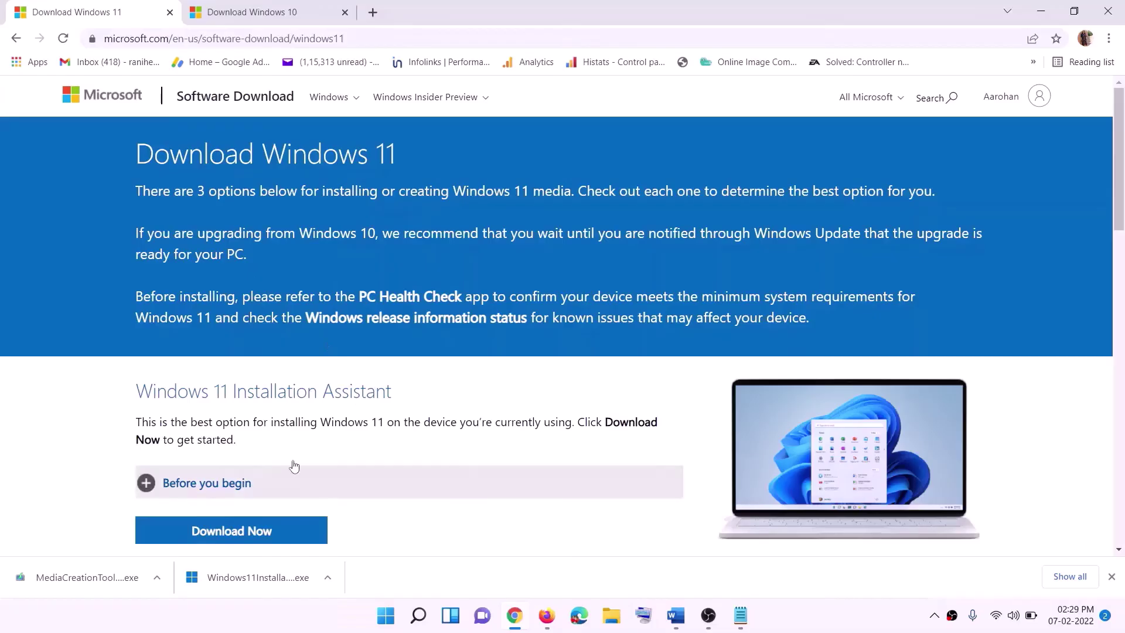
scroll(348, 410, "down", 5)
left_click_drag(211, 348, 325, 348)
left_click(223, 447)
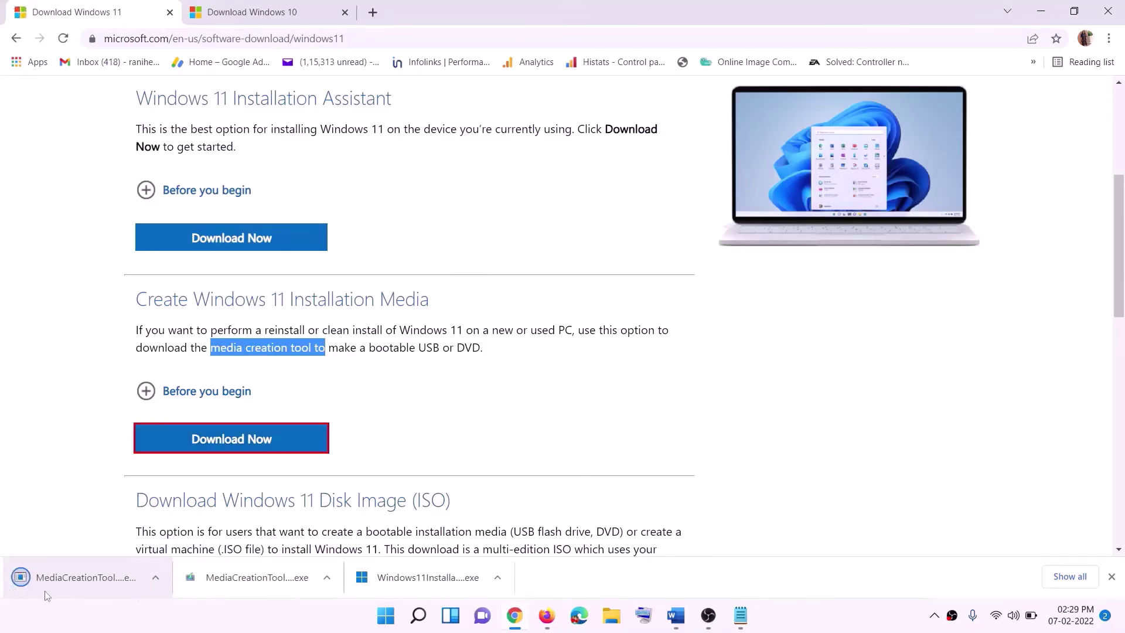
Run the downloaded media creation tool with administrator approval, accept the license terms and keep the recommended language and edition
left_click(82, 580)
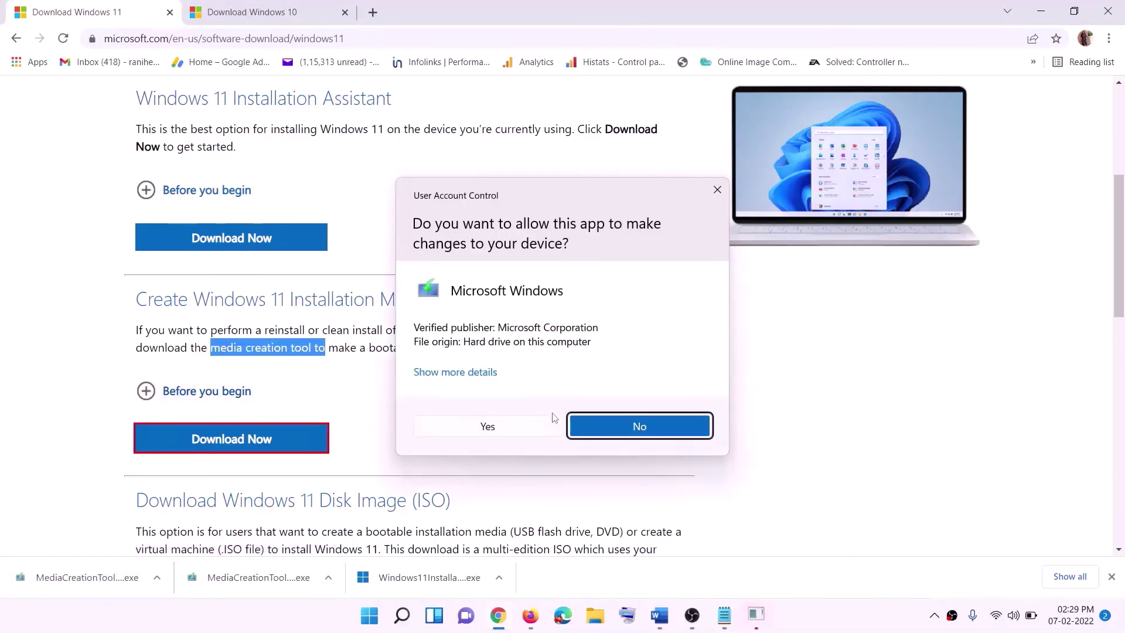
left_click(498, 433)
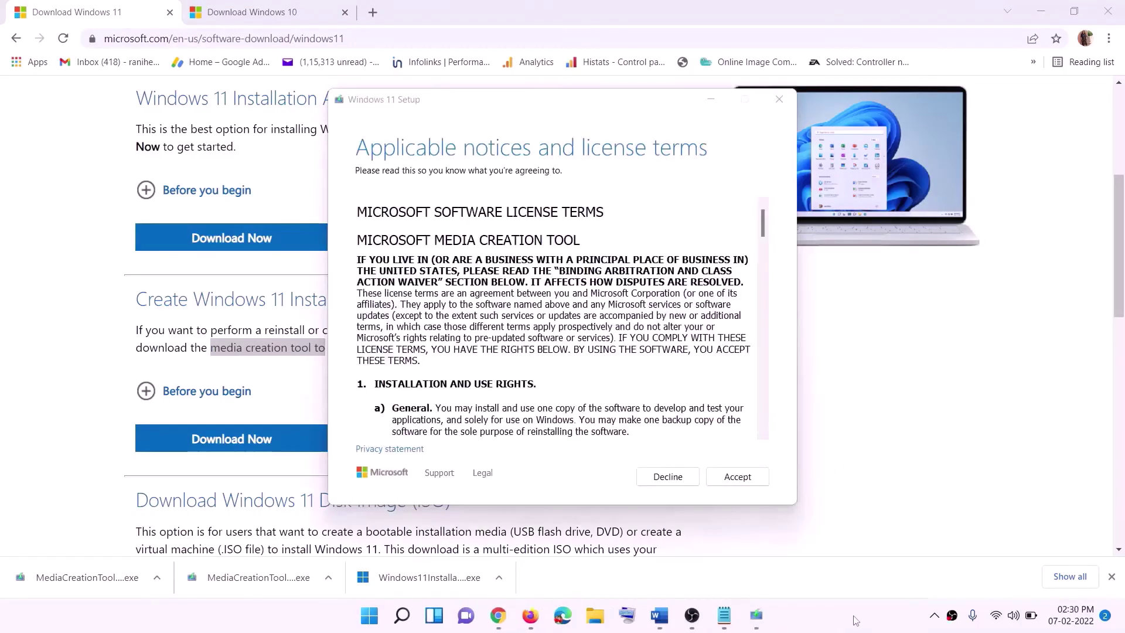
left_click(733, 476)
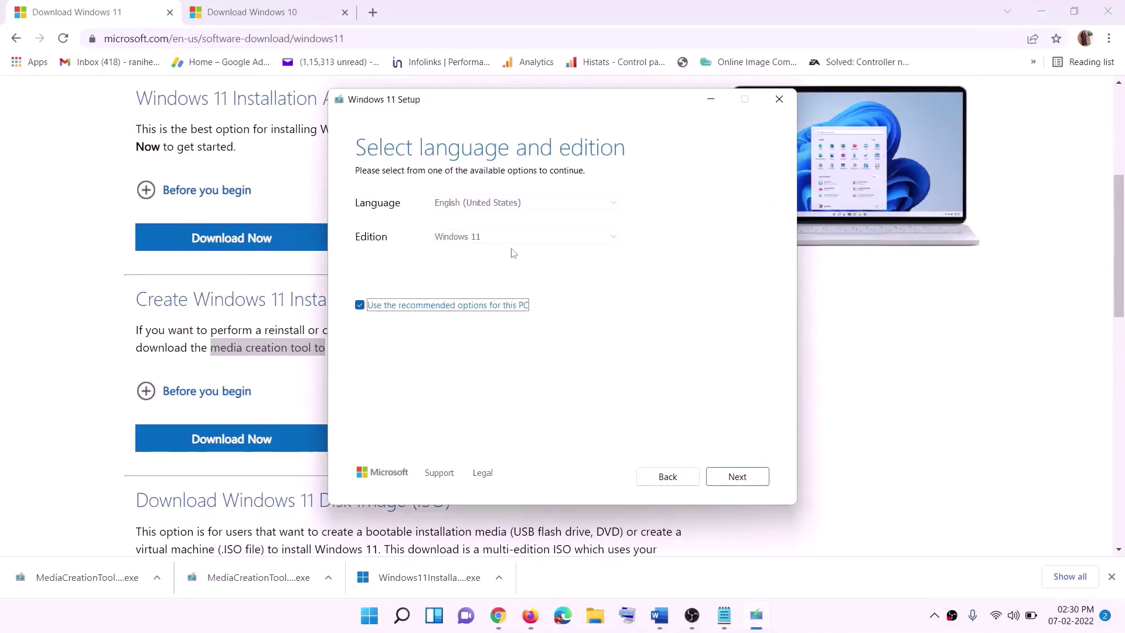
left_click(733, 476)
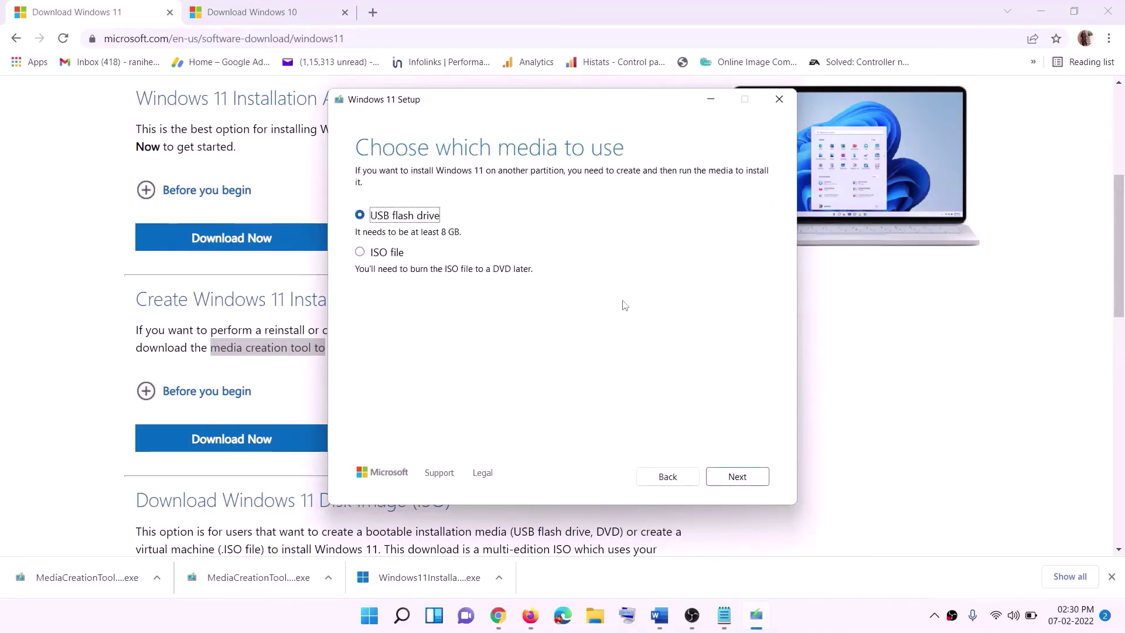
Choose ISO file as the installation media and save it to the Desktop under the name Windows
left_click(366, 257)
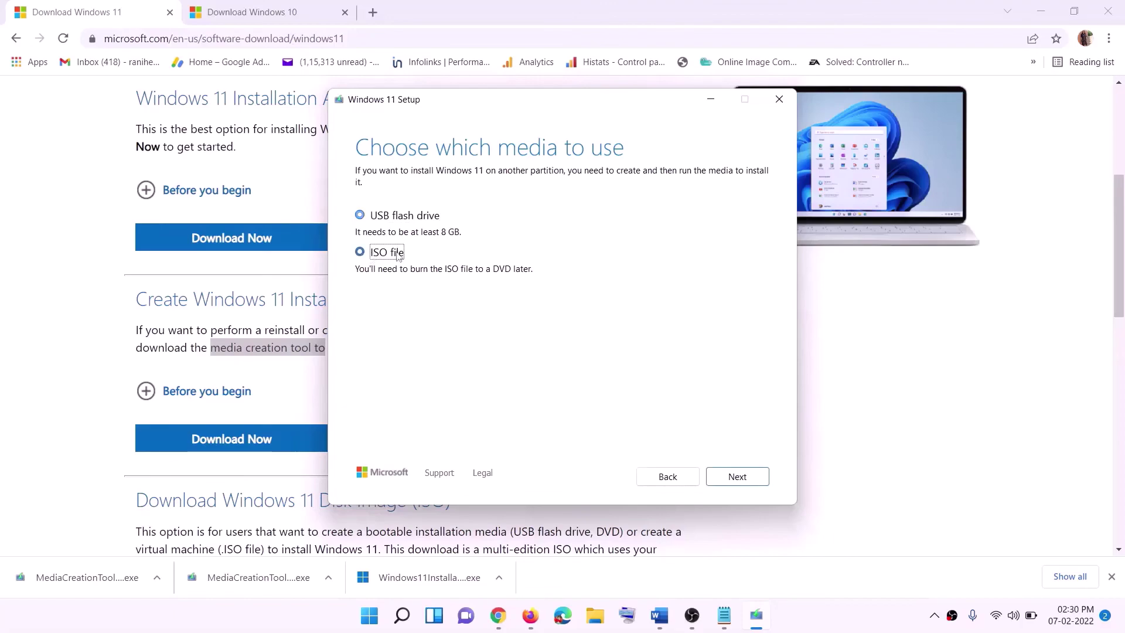
left_click(743, 477)
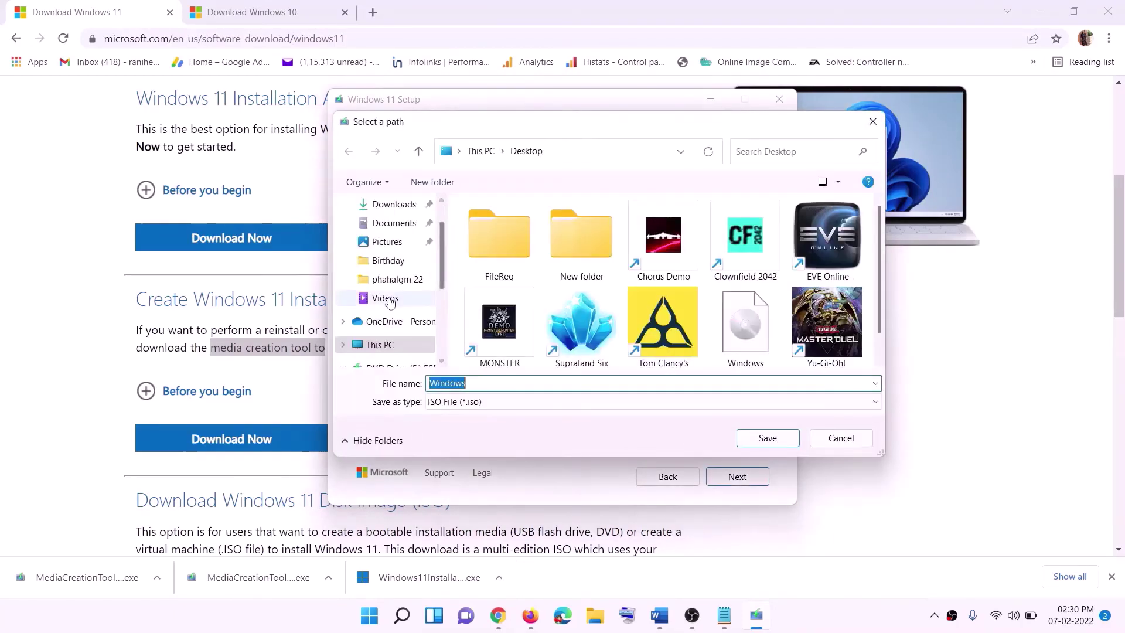
scroll(390, 302, "up", 2)
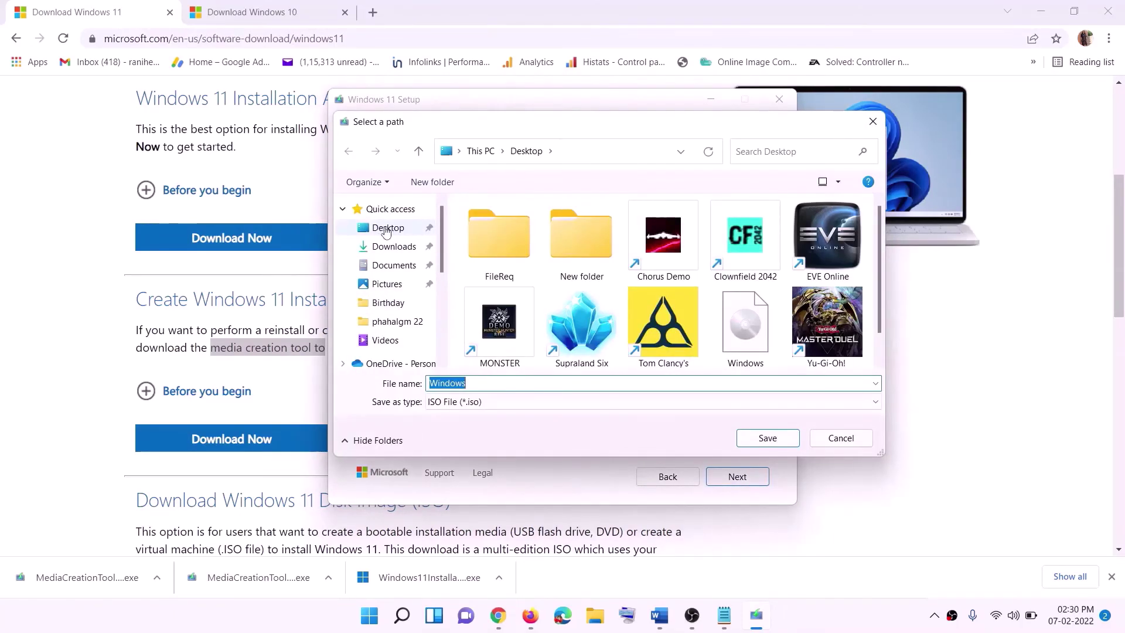
left_click(387, 230)
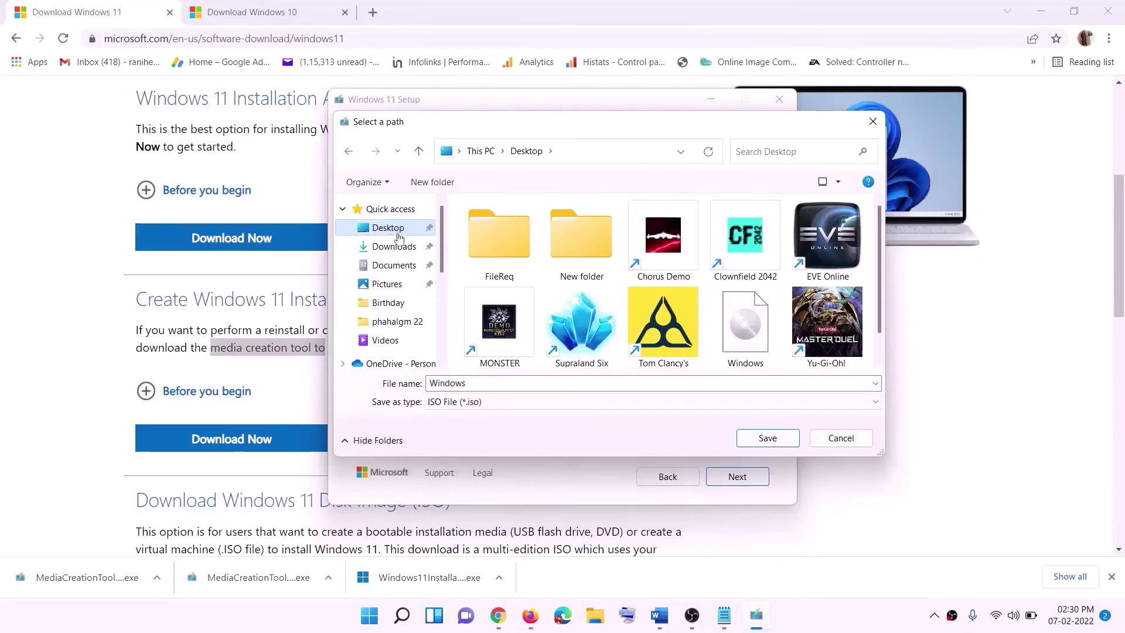
left_click(774, 439)
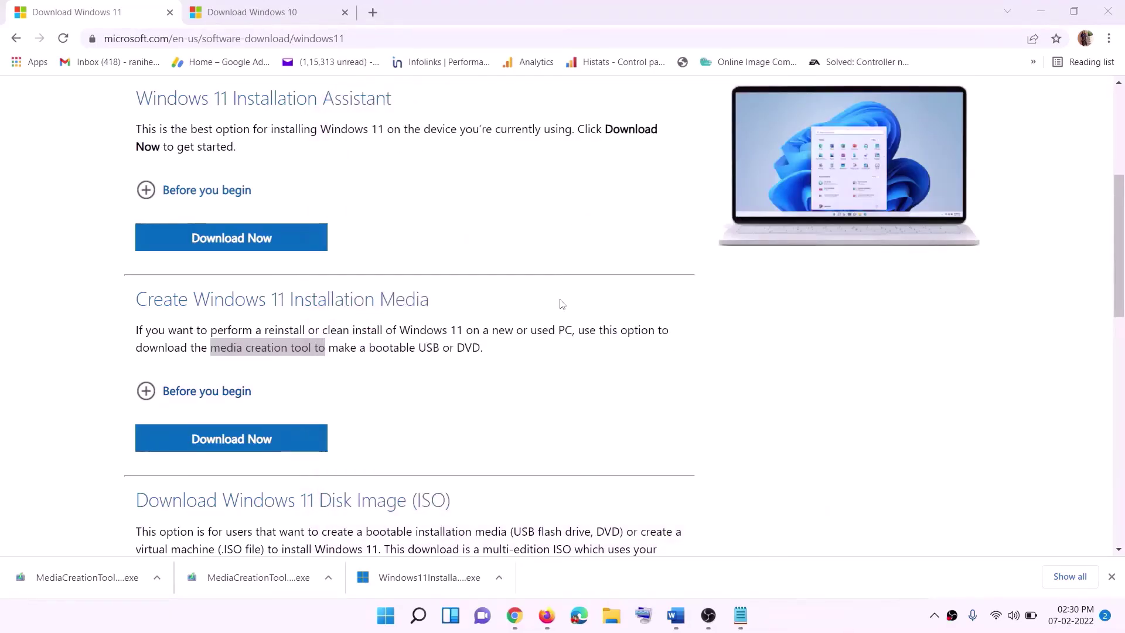
Show the desktop, move the Windows ISO file lower among the icons and open its contents
key("super+d")
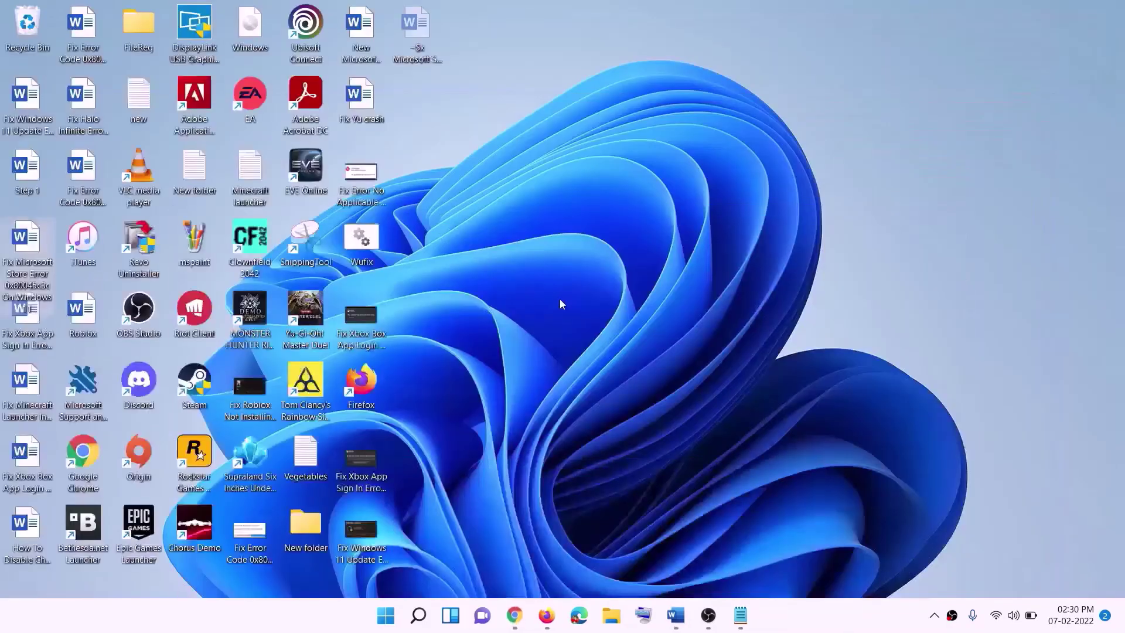
left_click_drag(262, 30, 449, 363)
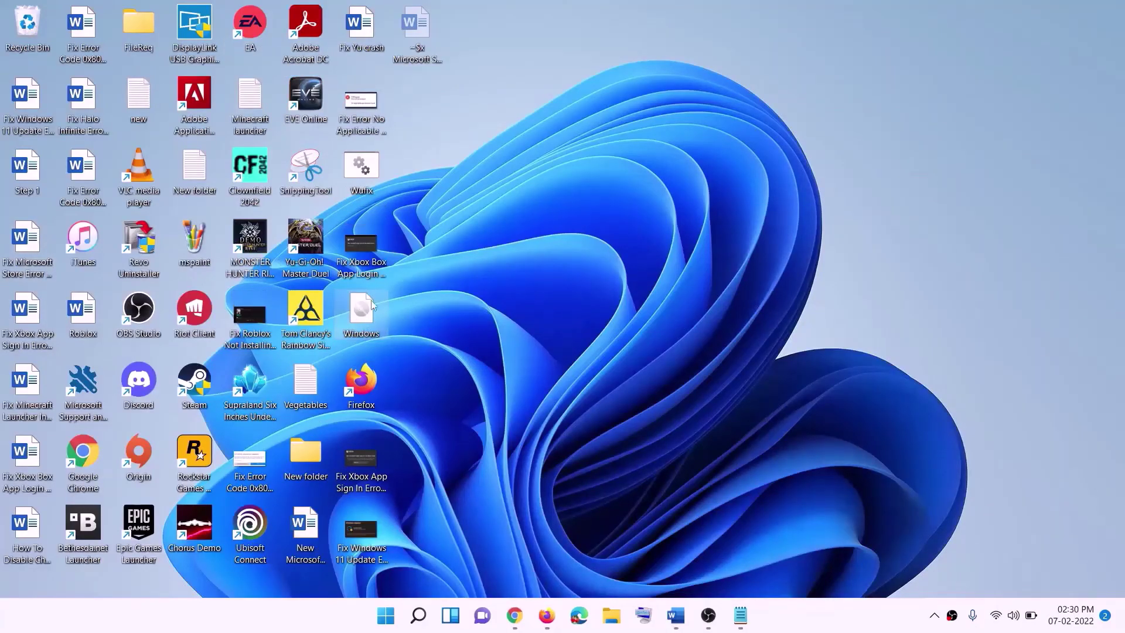
double_click(370, 321)
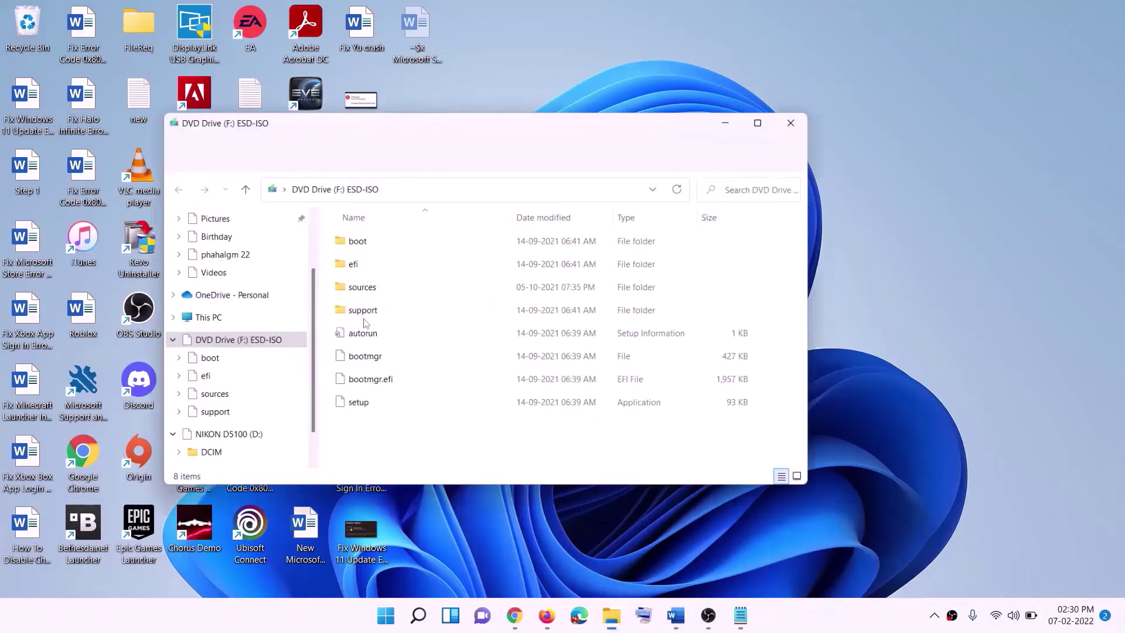
Run setup from the mounted ISO, allow it to make changes, and continue past the Install Windows 11 page
left_click(356, 413)
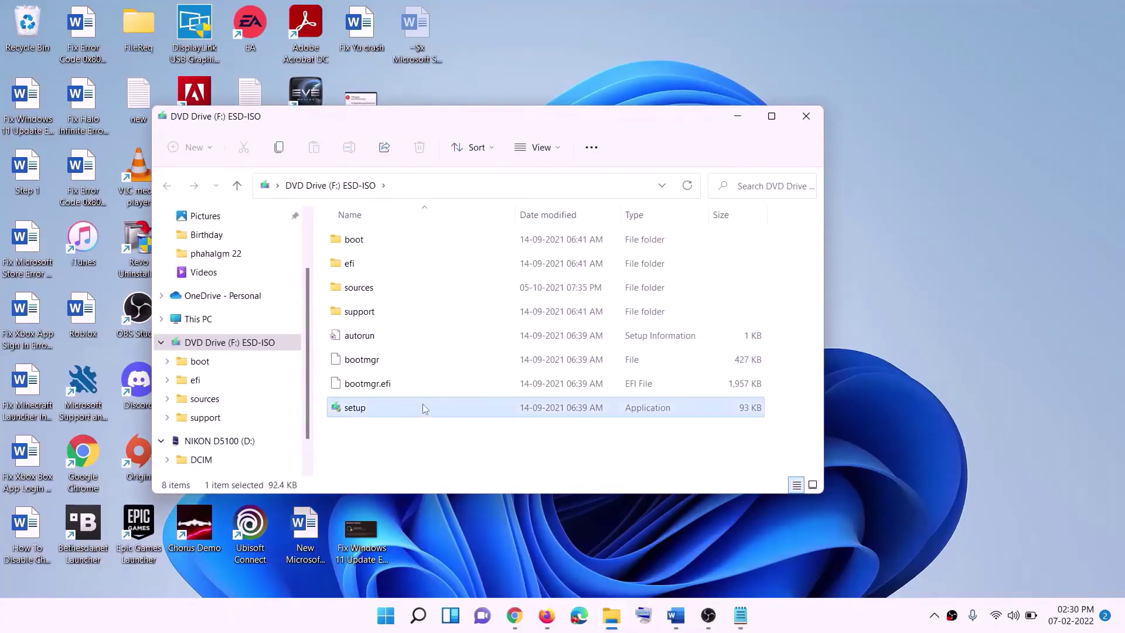
double_click(383, 406)
left_click(452, 459)
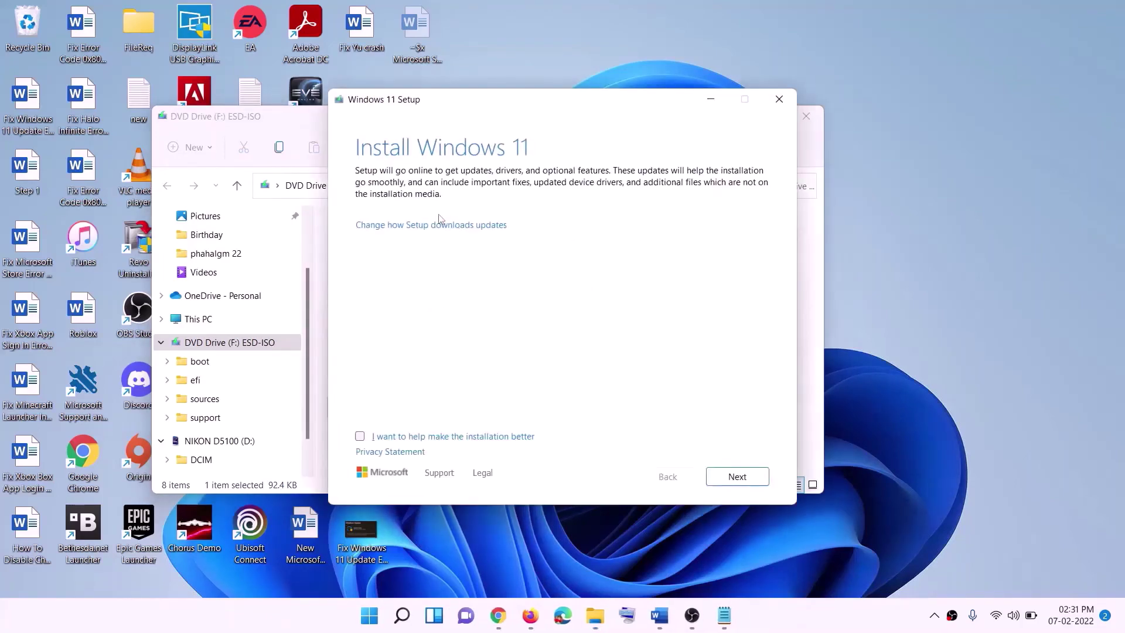
left_click(740, 477)
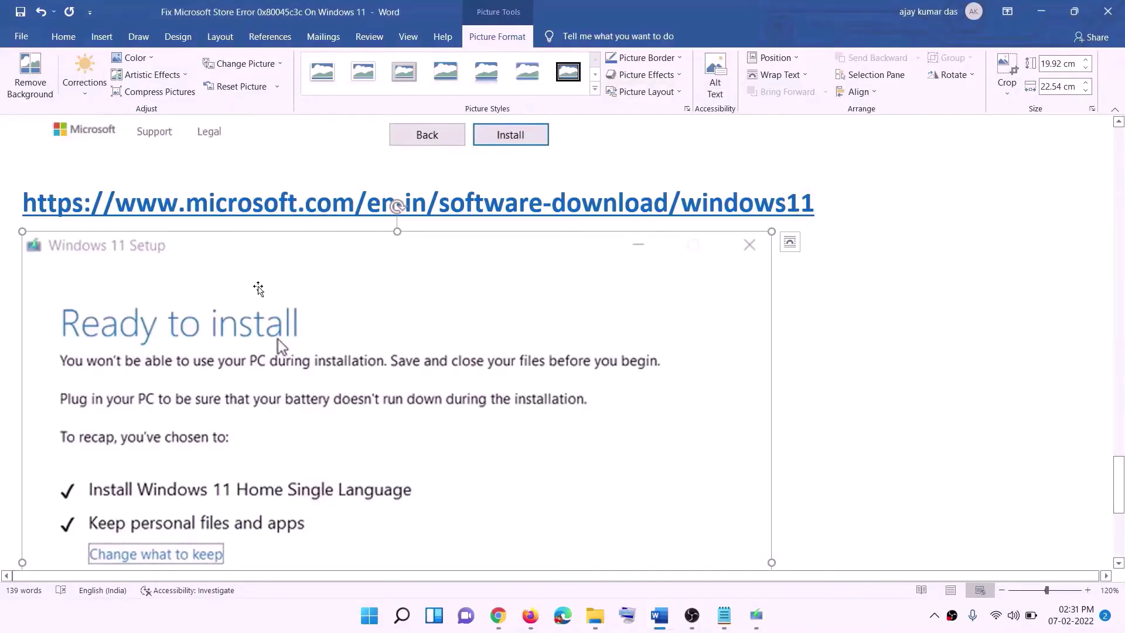
Examine the Ready to install picture in the Word document, including what is kept and the Install option
scroll(311, 263, "down", 3)
scroll(310, 214, "down", 1)
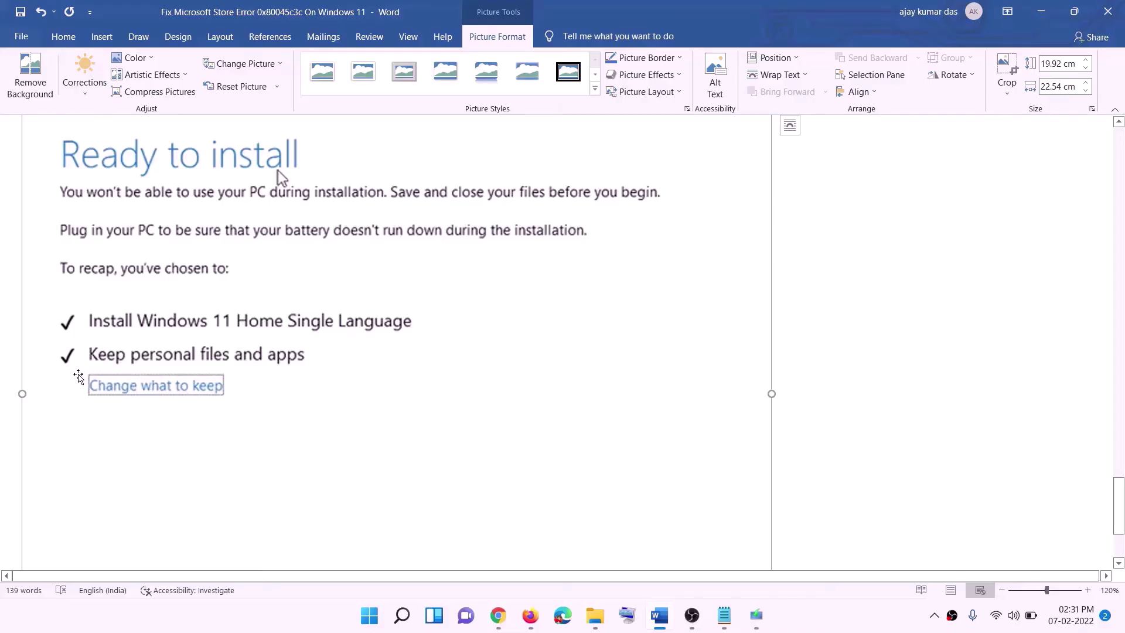
scroll(425, 368, "down", 2)
scroll(425, 368, "down", 2)
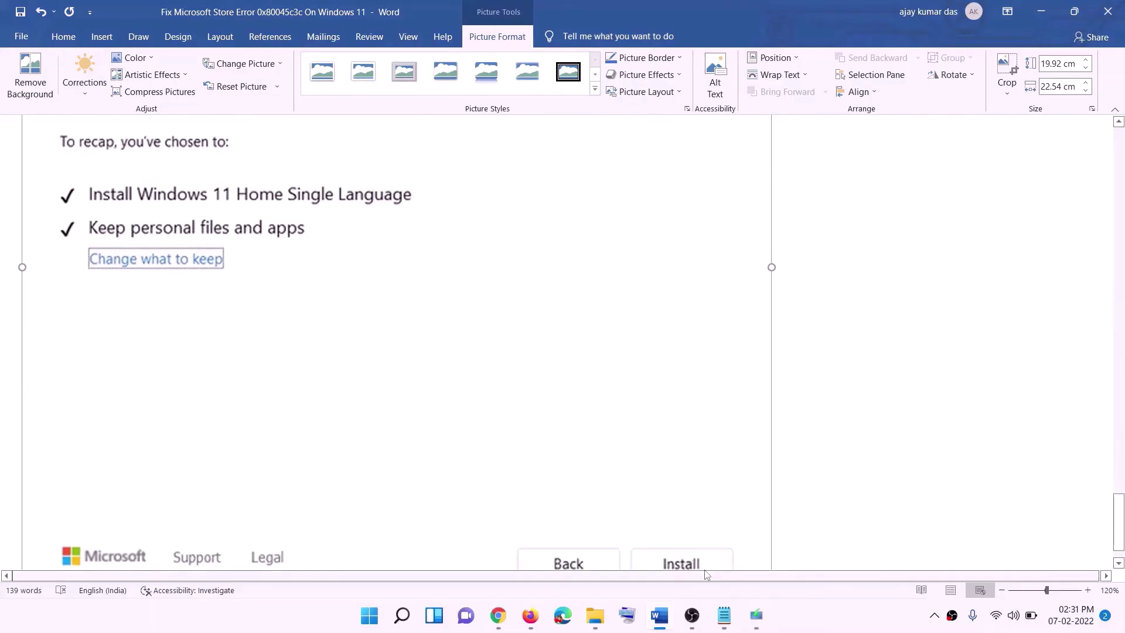
scroll(598, 421, "up", 9)
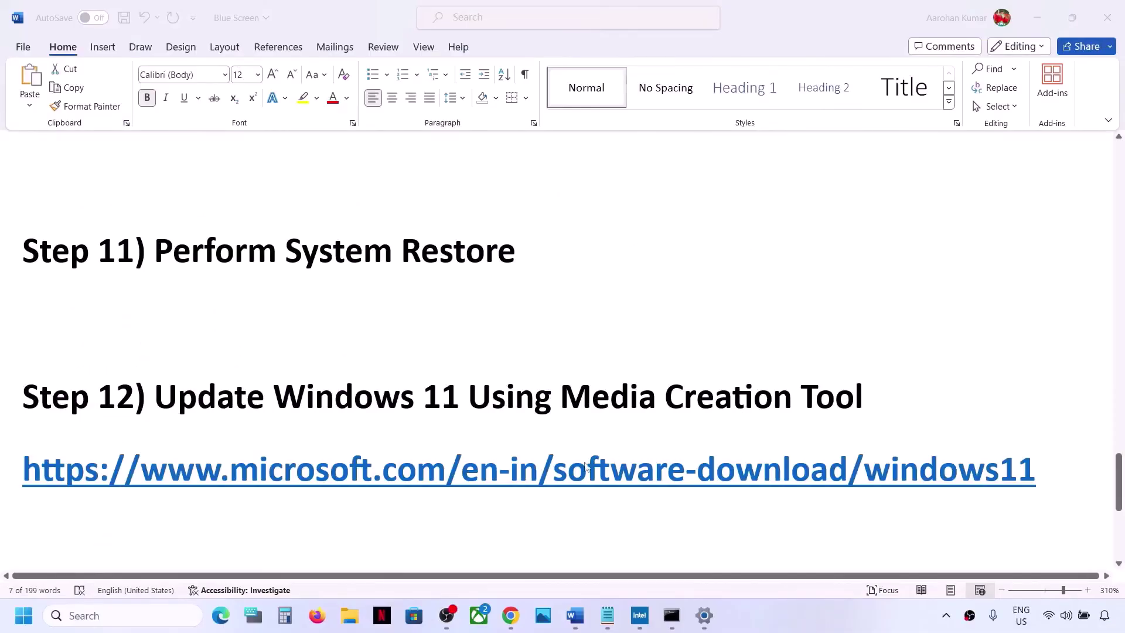
Read Step 13 in the Blue Screen document, highlighting the clean installation title and the red note about data loss
scroll(585, 466, "down", 5)
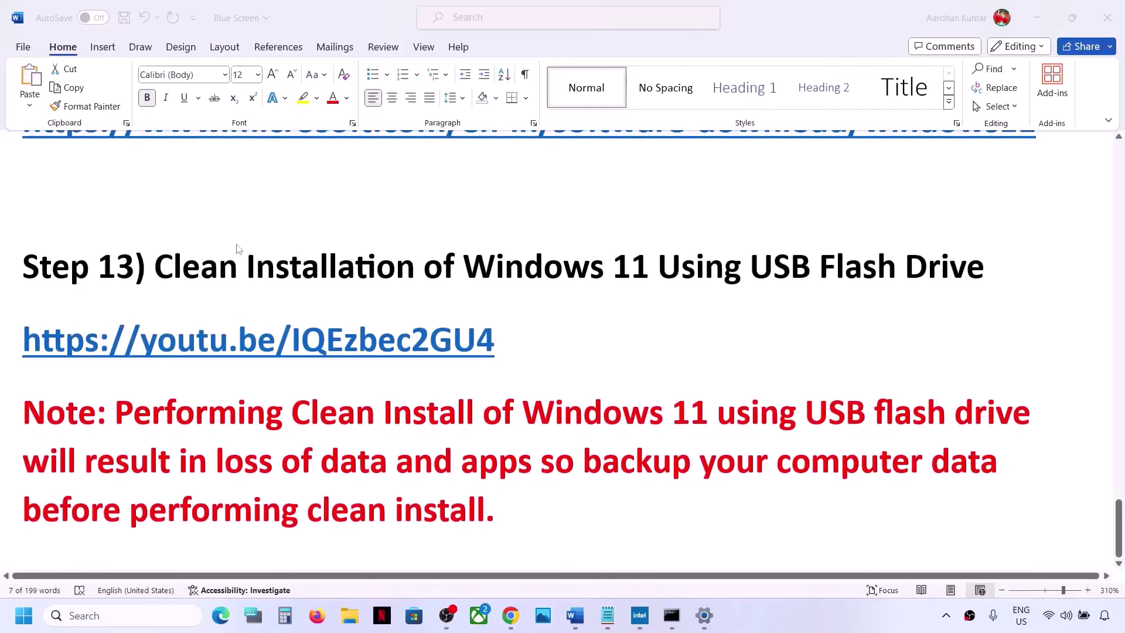
left_click(154, 272)
left_click_drag(159, 270, 991, 271)
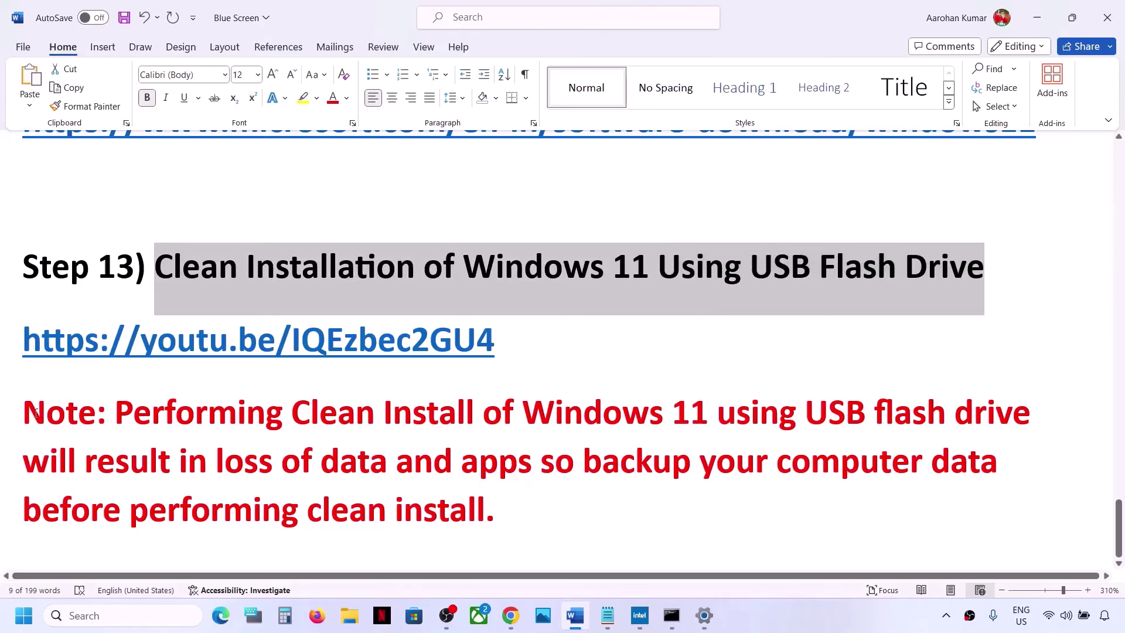
left_click_drag(117, 413, 496, 506)
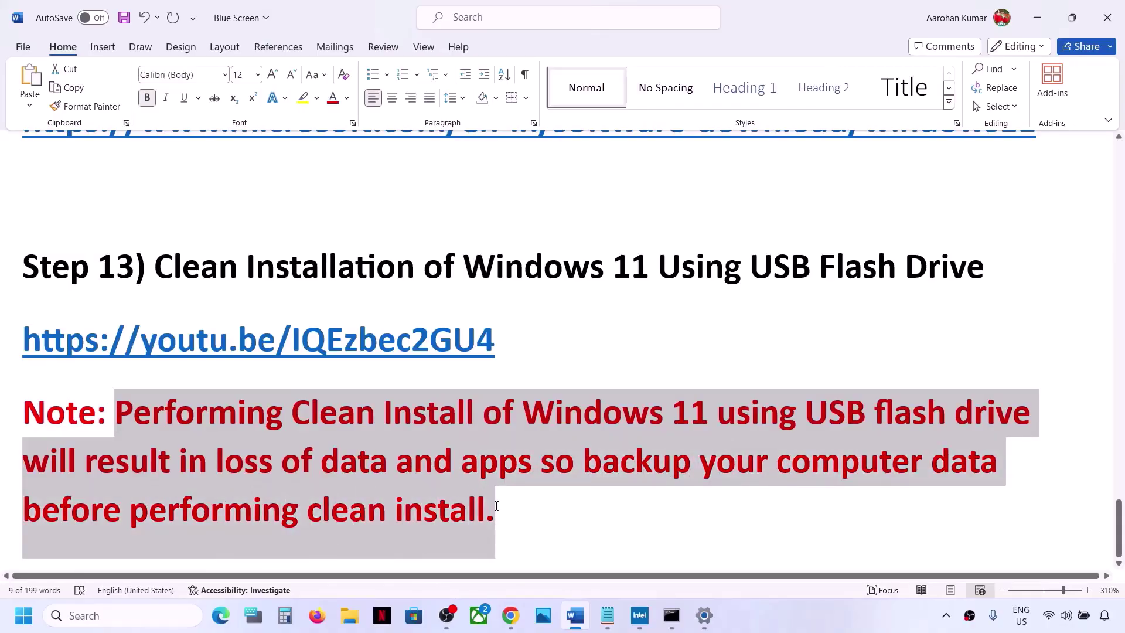
Select the YouTube link under Step 13, view the search results for it in Chrome, and return to the Word document
left_click(775, 624)
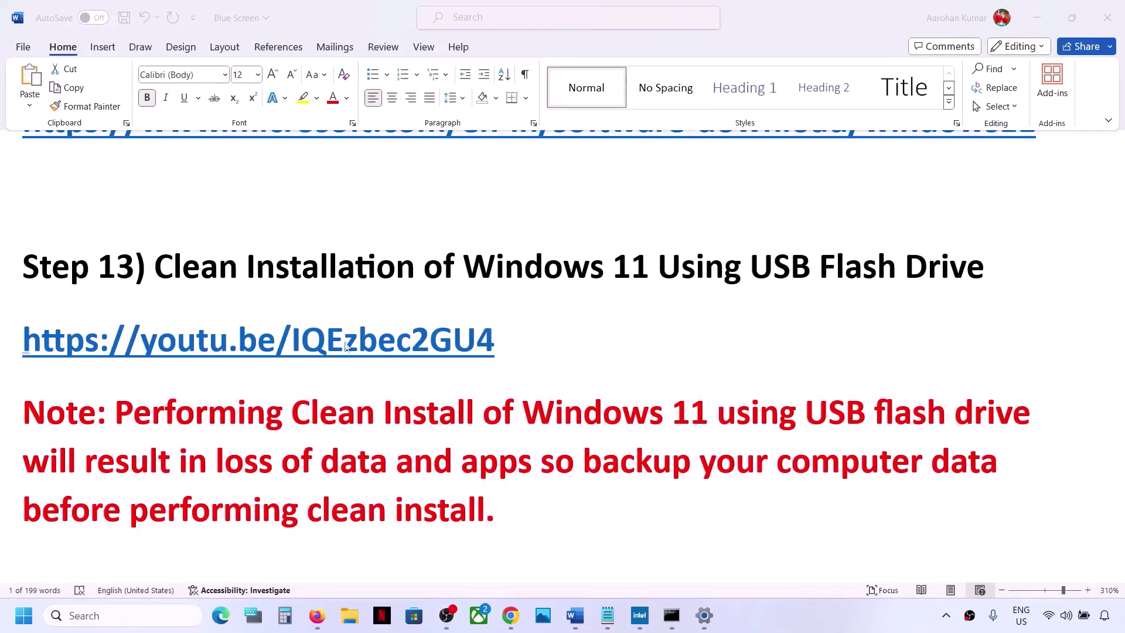
triple_click(515, 341)
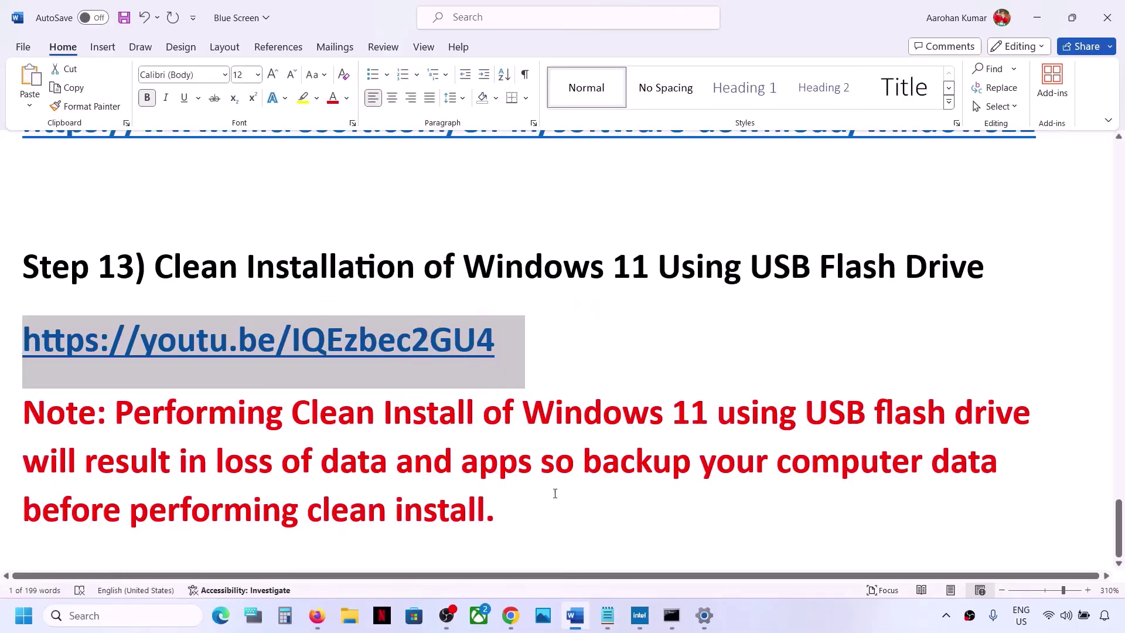
left_click(509, 615)
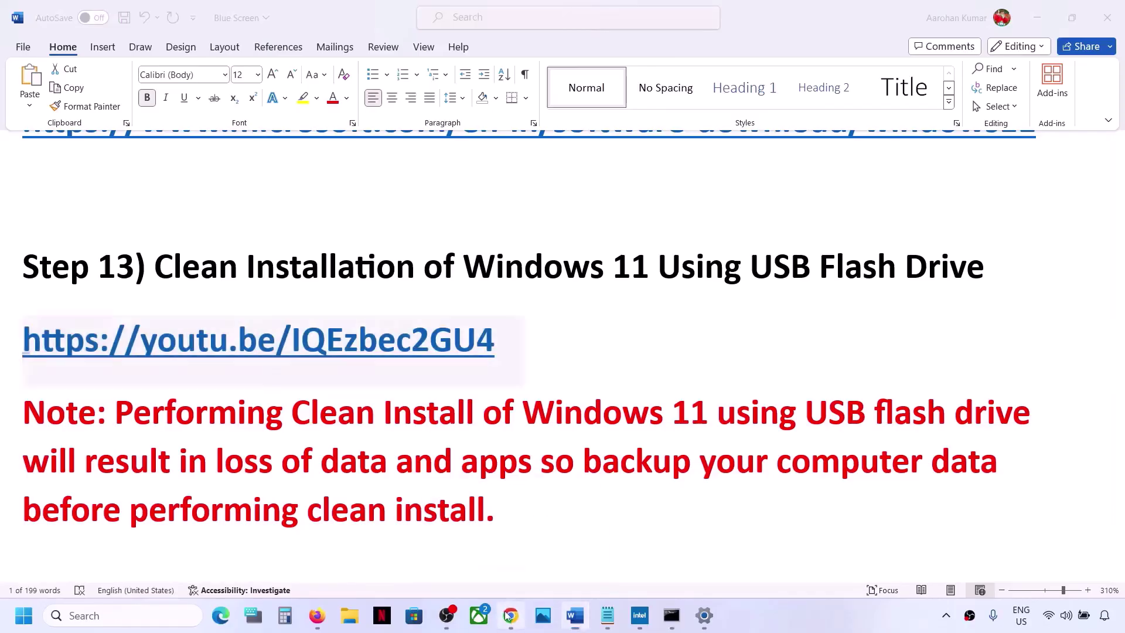
mouse_move(837, 188)
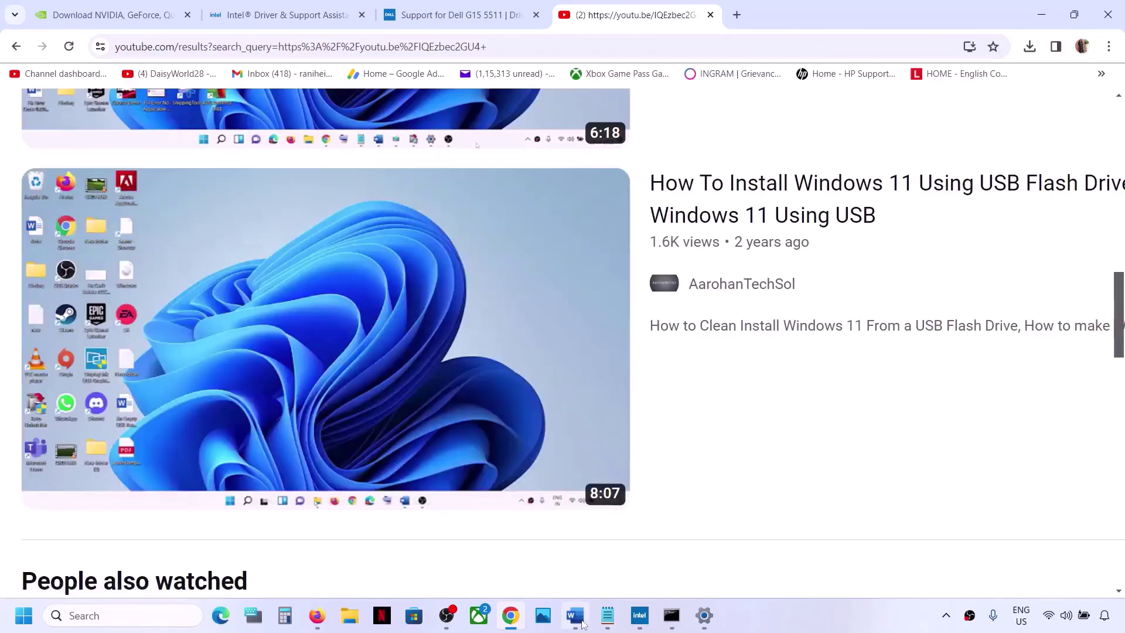
mouse_move(640, 615)
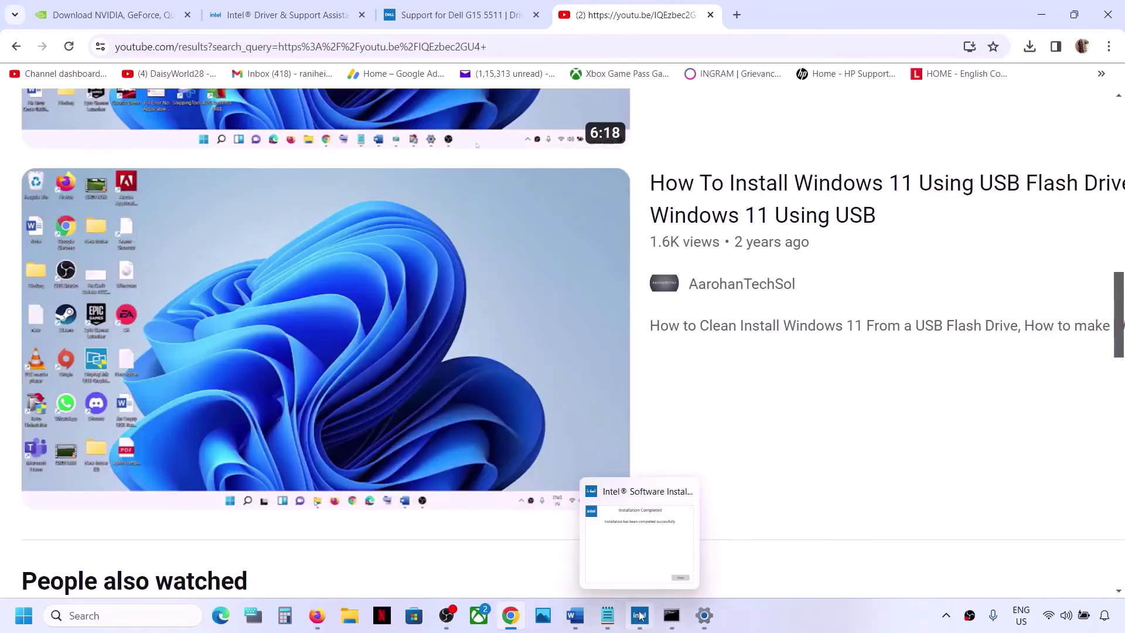
left_click(574, 615)
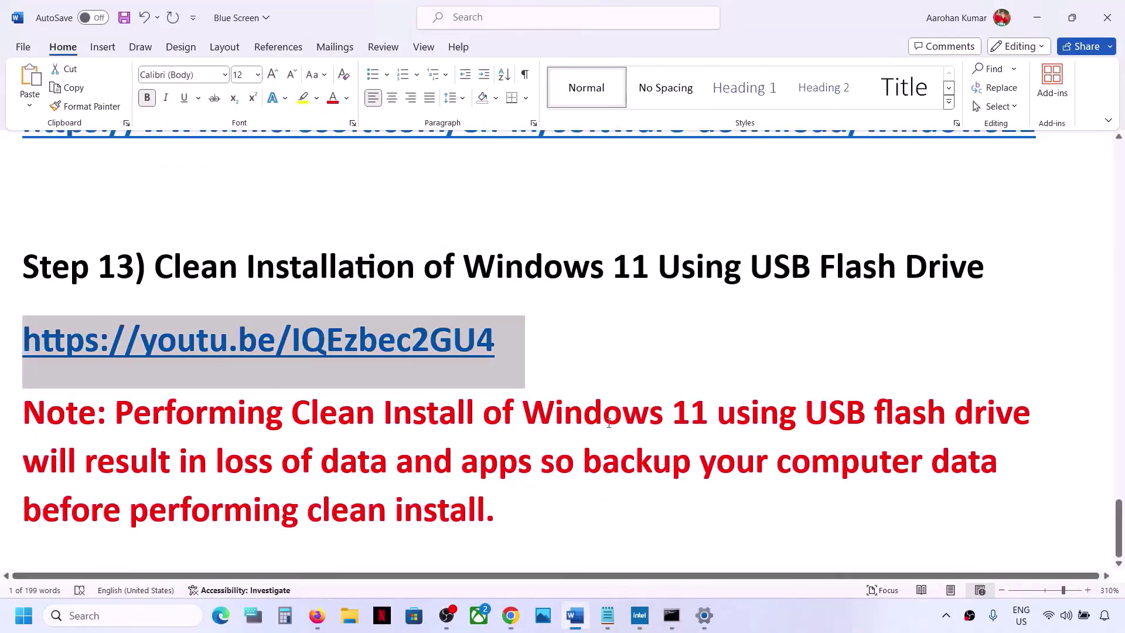